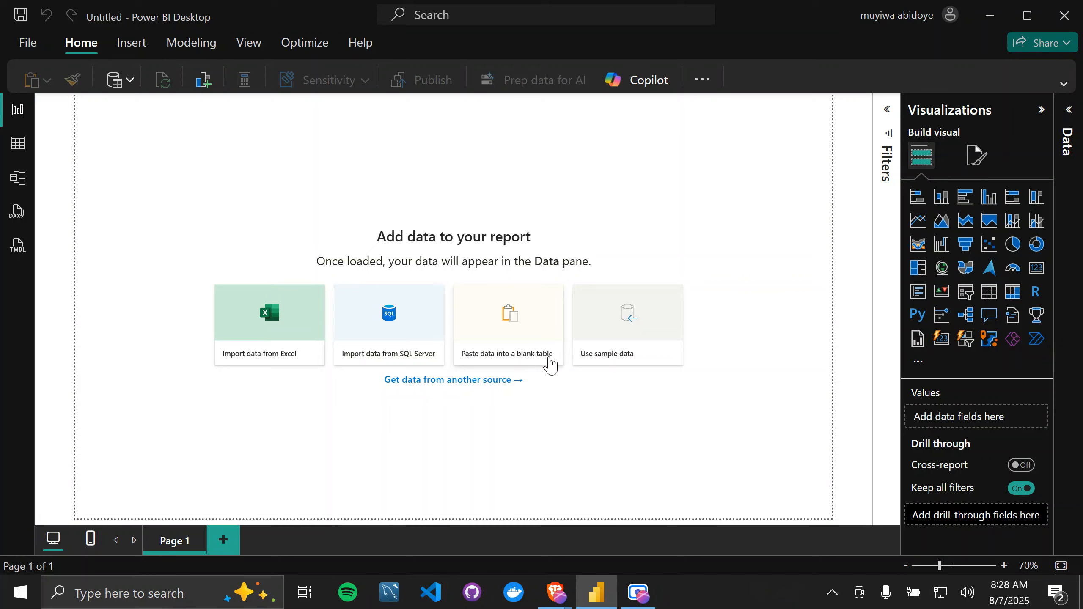
Step: Load the financials table from the Financial Sample.xlsx sample data into the report
left_click(609, 342)
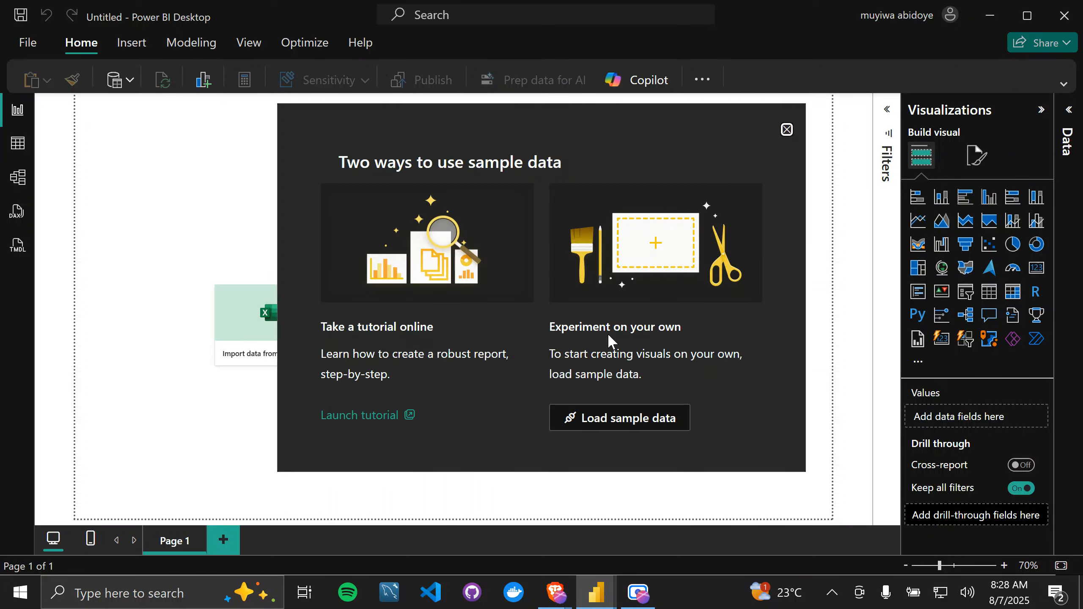
left_click(619, 428)
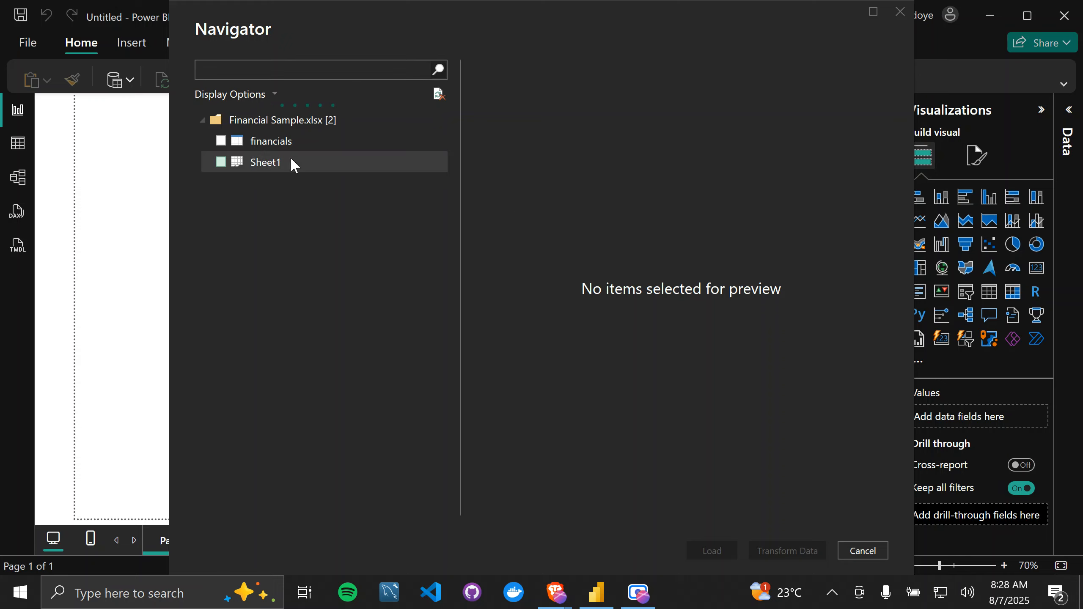
left_click(225, 144)
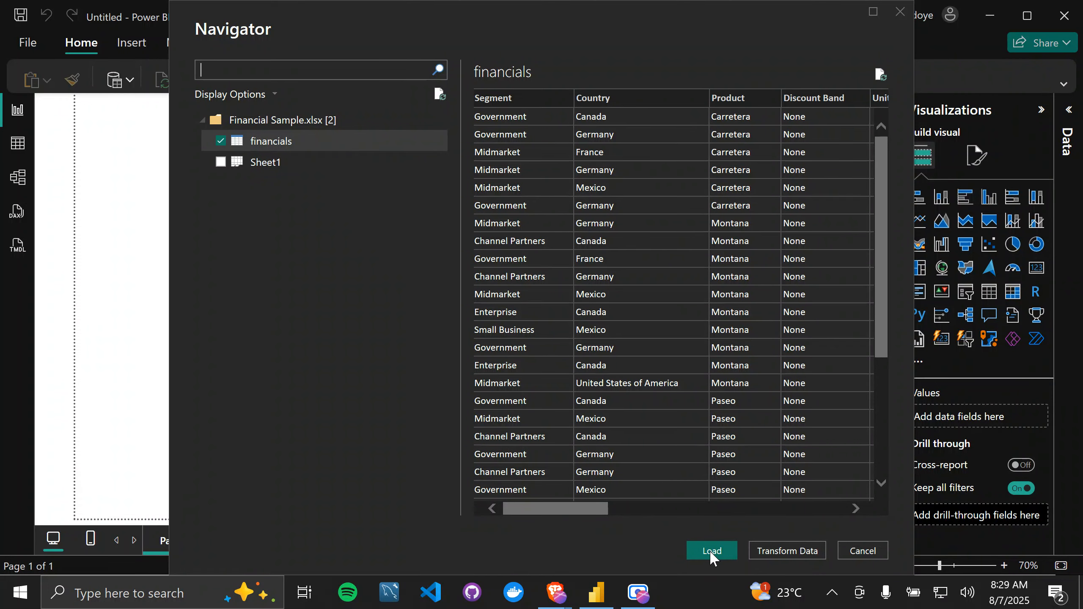
left_click(711, 551)
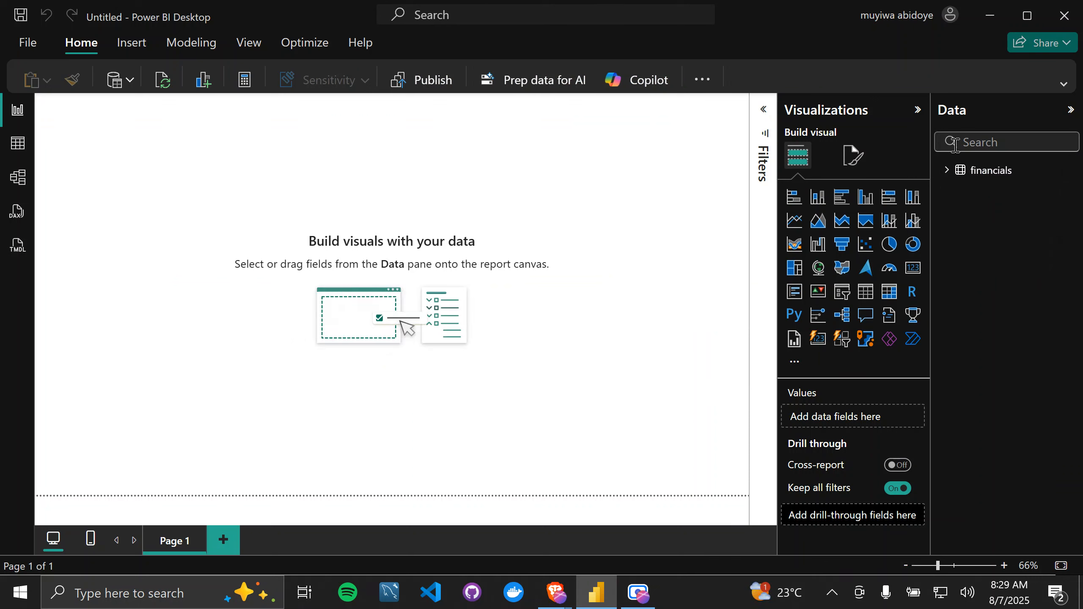
Step: List the financials fields, expand the ribbon, and examine the table's rows and columns in Table view
left_click(946, 170)
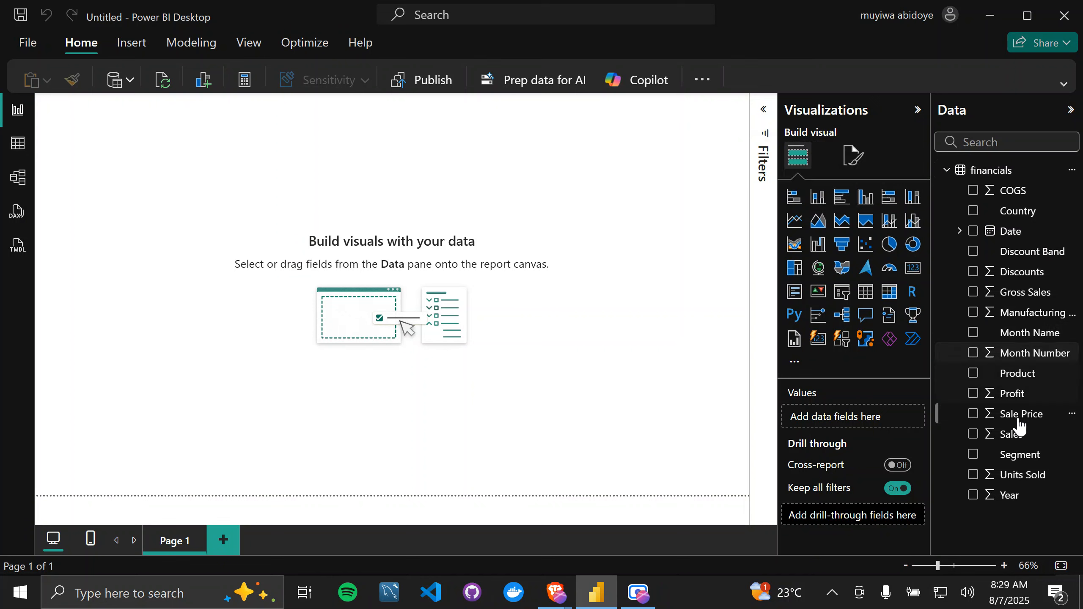
left_click(1063, 85)
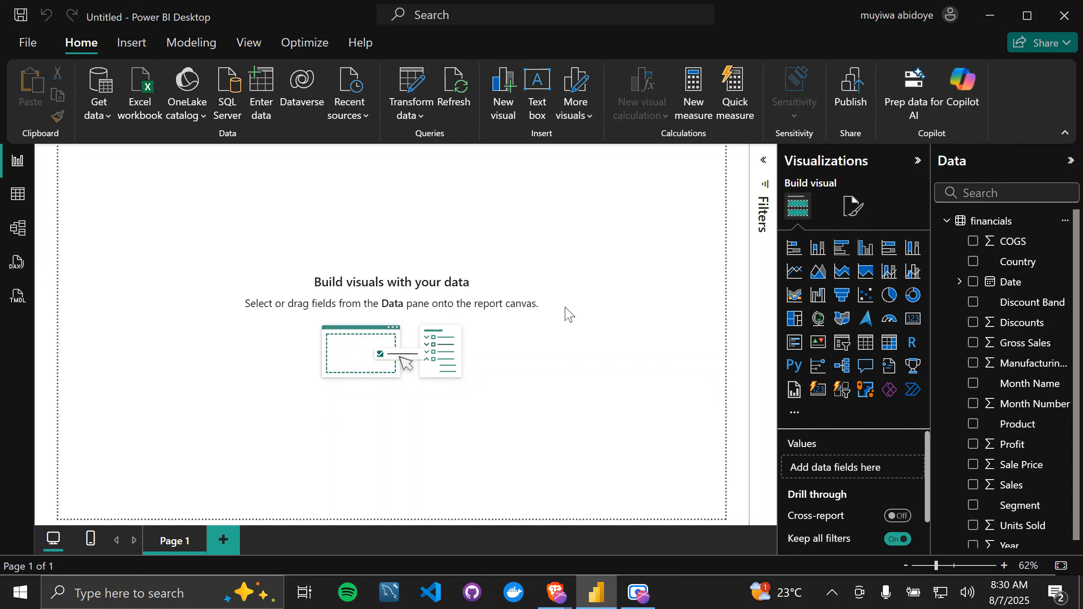
left_click(18, 197)
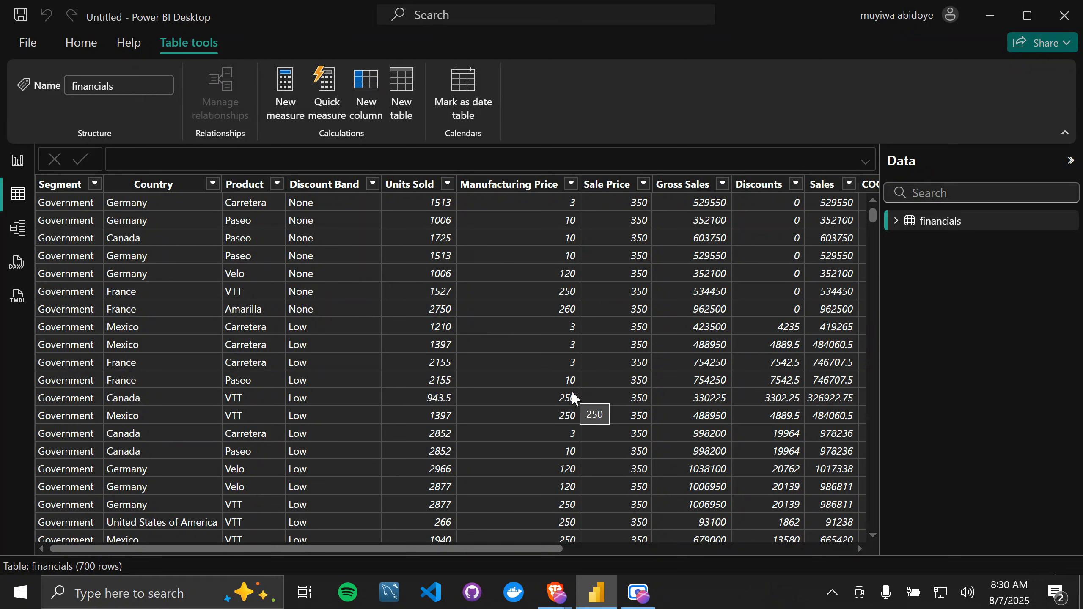
scroll(471, 383, "right", 10)
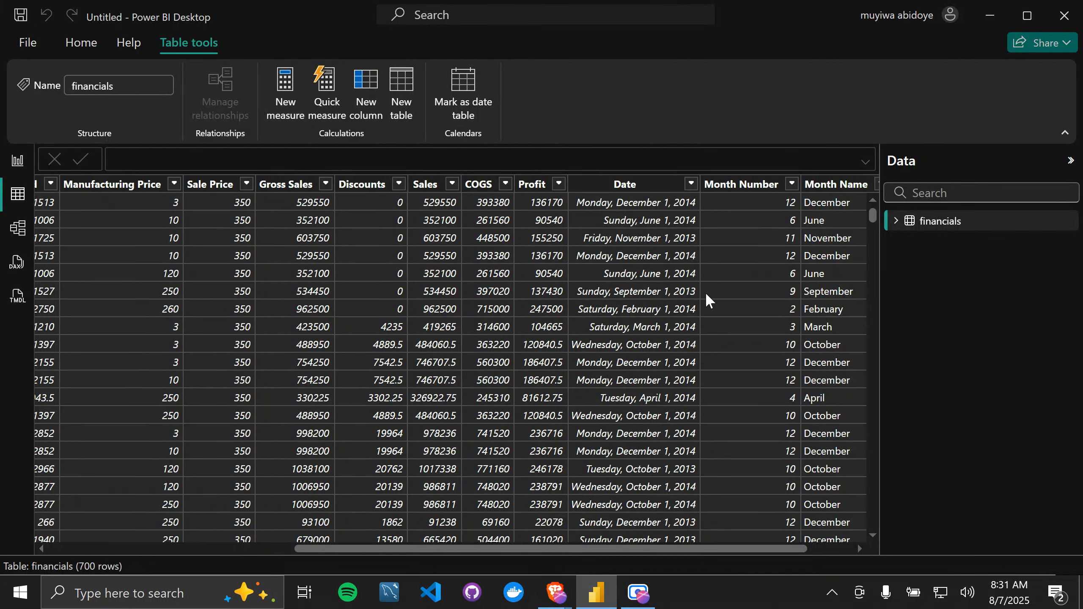
Step: Create a new measure in the financials table and enlarge the formula editor and its text
left_click(897, 226)
right_click(951, 220)
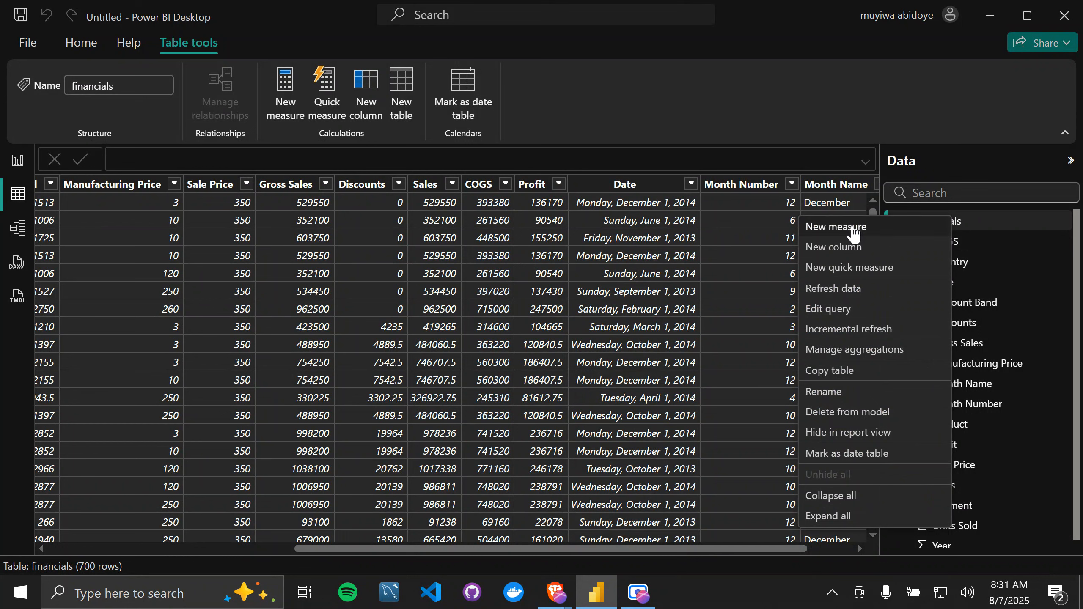
key("Escape")
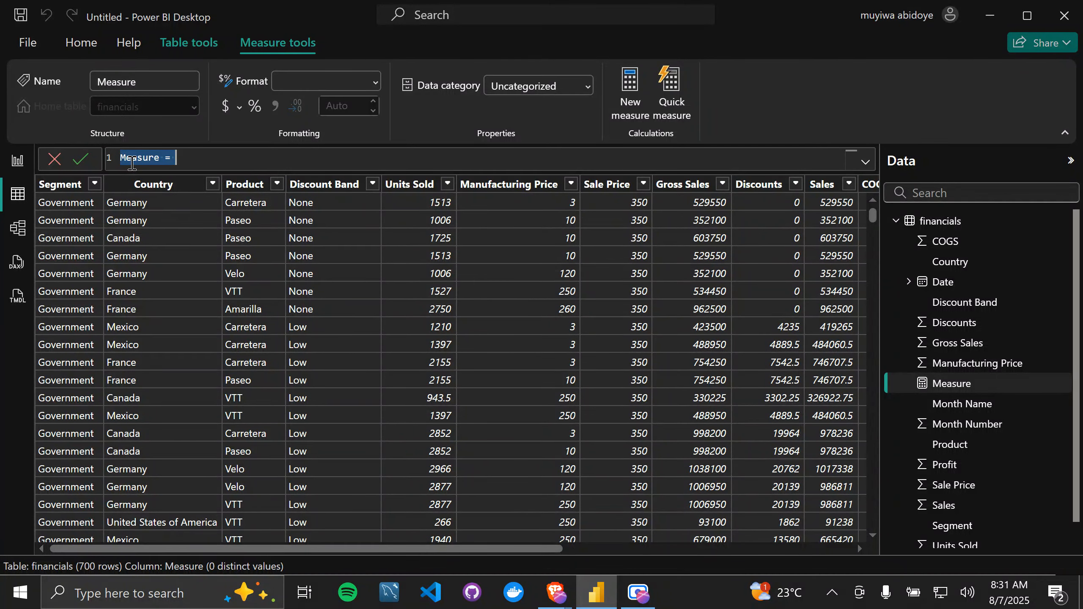
left_click(199, 161)
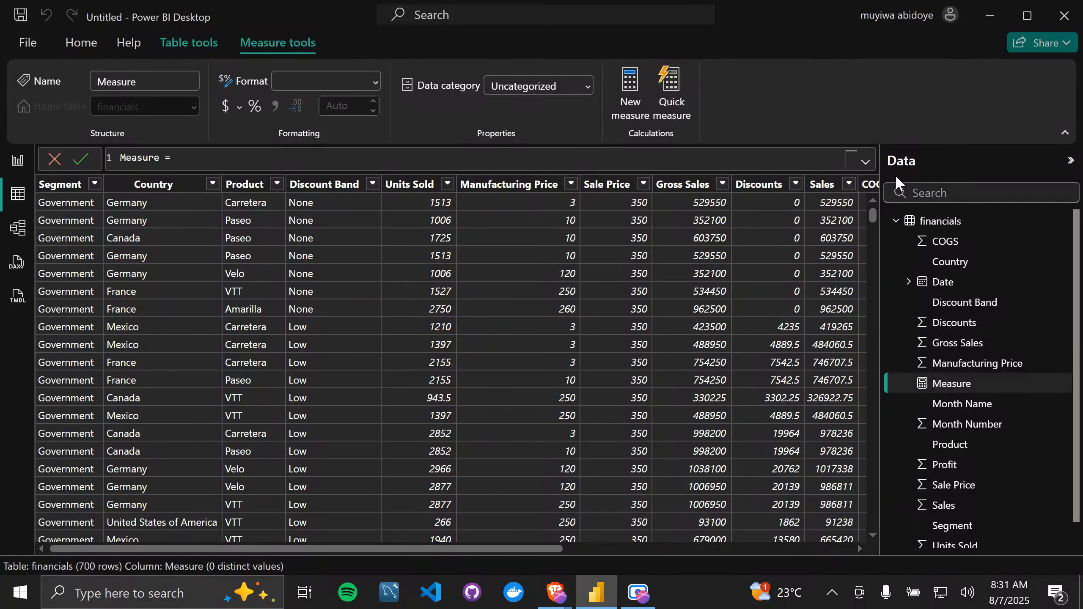
left_click(865, 162)
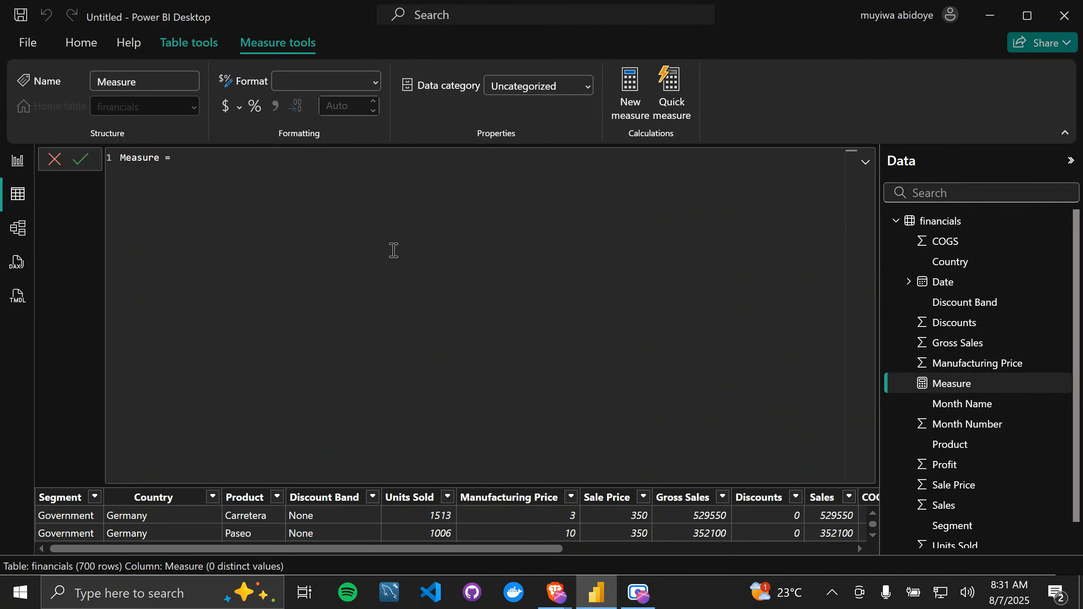
scroll(180, 206, "up", 9)
scroll(180, 206, "down", 6)
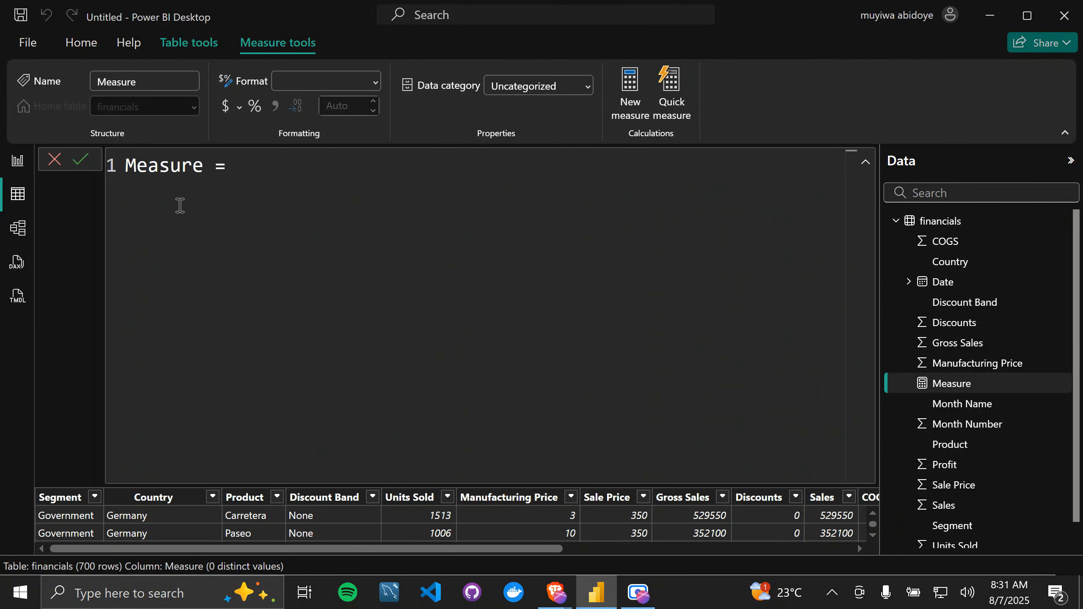
scroll(181, 206, "up", 5)
scroll(181, 206, "down", 2)
scroll(180, 205, "up", 2)
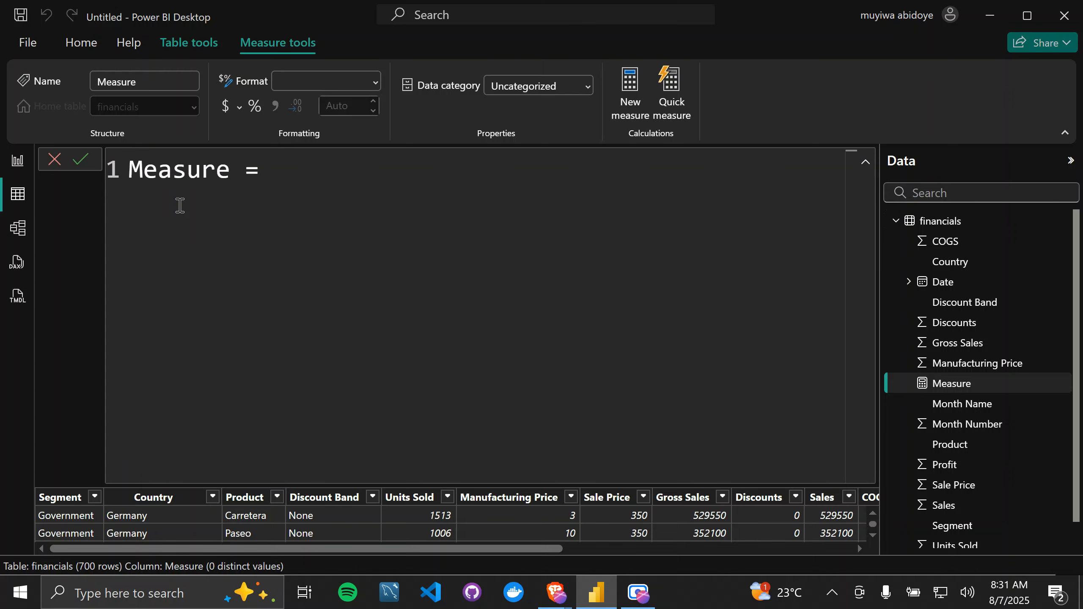
Step: Replace the default measure name with "total_profit =" in the formula
left_click(232, 173)
double_click(232, 173)
left_click_drag(244, 174, 128, 177)
left_click(290, 179)
key("BackSpace")
key("BackSpace")
key("BackSpace")
key("BackSpace")
key("BackSpace")
key("BackSpace")
key("BackSpace")
key("BackSpace")
key("BackSpace")
key("BackSpace")
type("tota")
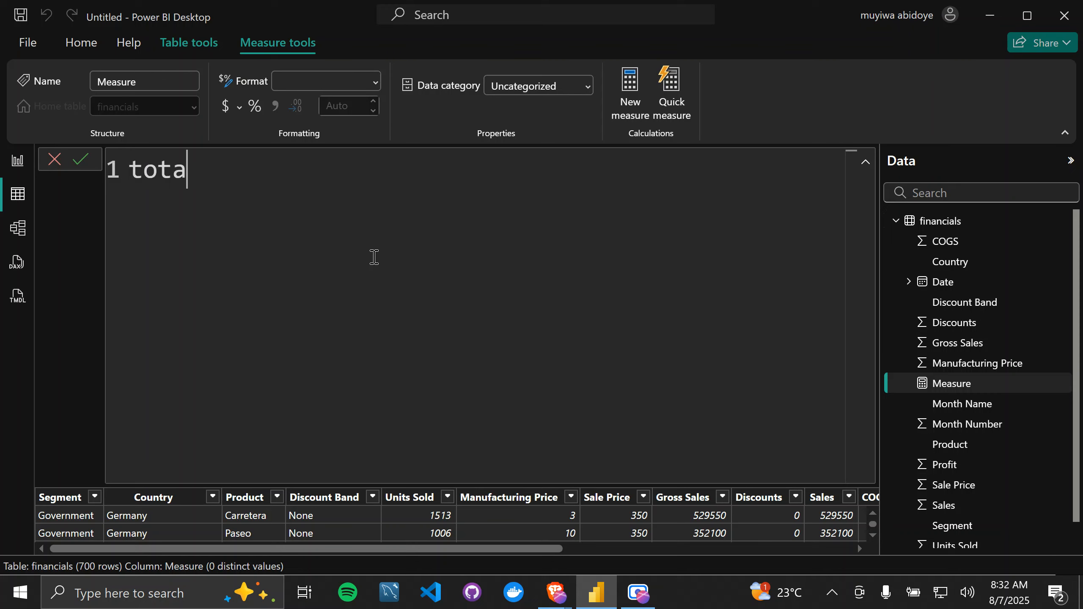
type("l_profit")
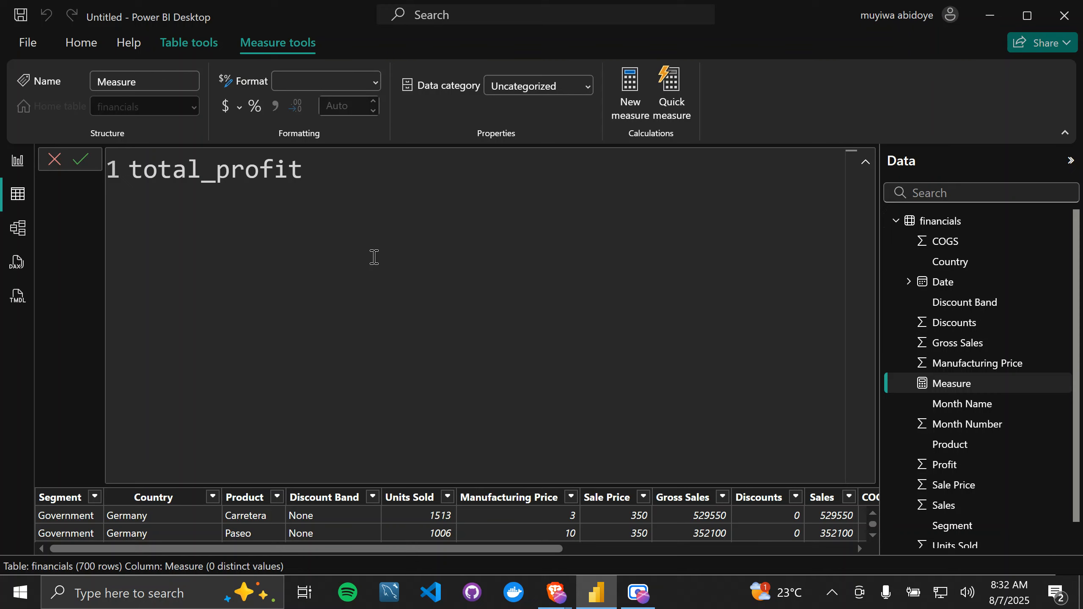
type("=")
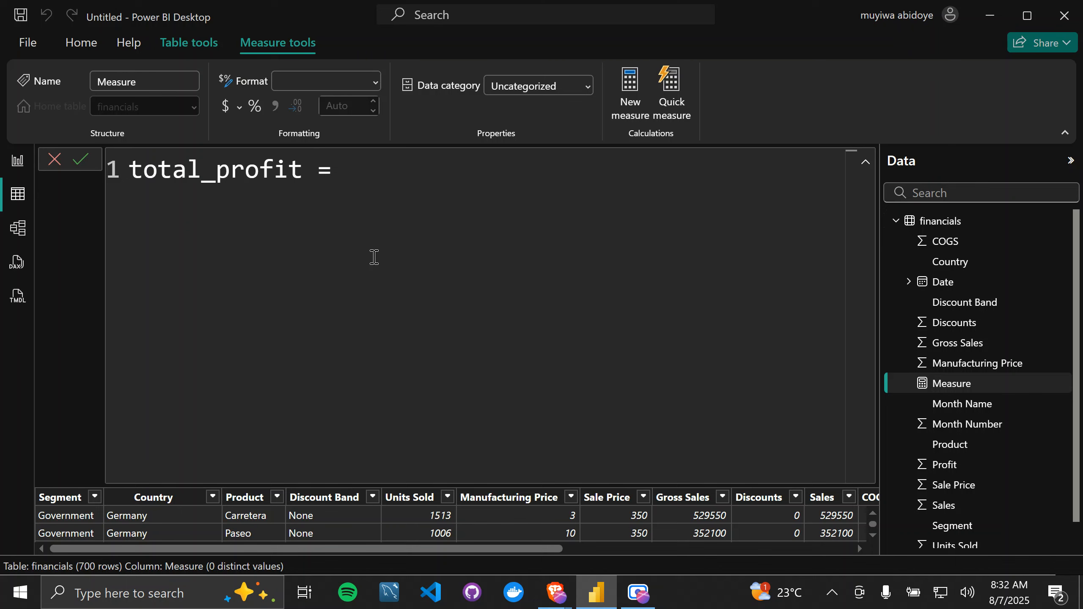
type(" sum")
Step: Enter a SUM function after the equals sign with the financials[Profit] column as its argument
key("Tab")
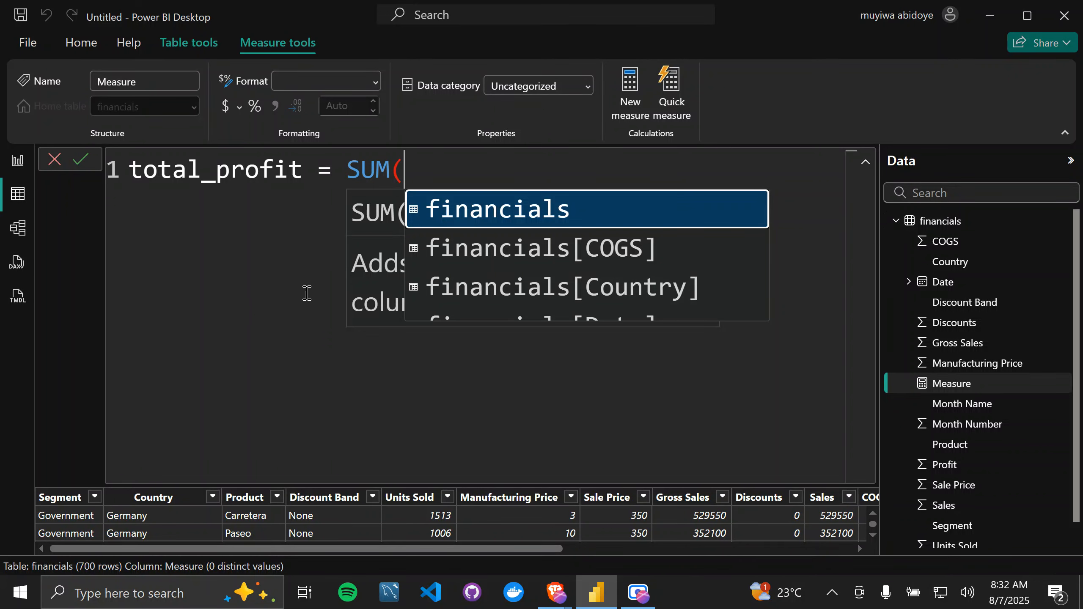
scroll(307, 294, "down", 7)
scroll(307, 294, "up", 10)
scroll(308, 293, "down", 4)
scroll(308, 293, "down", 5)
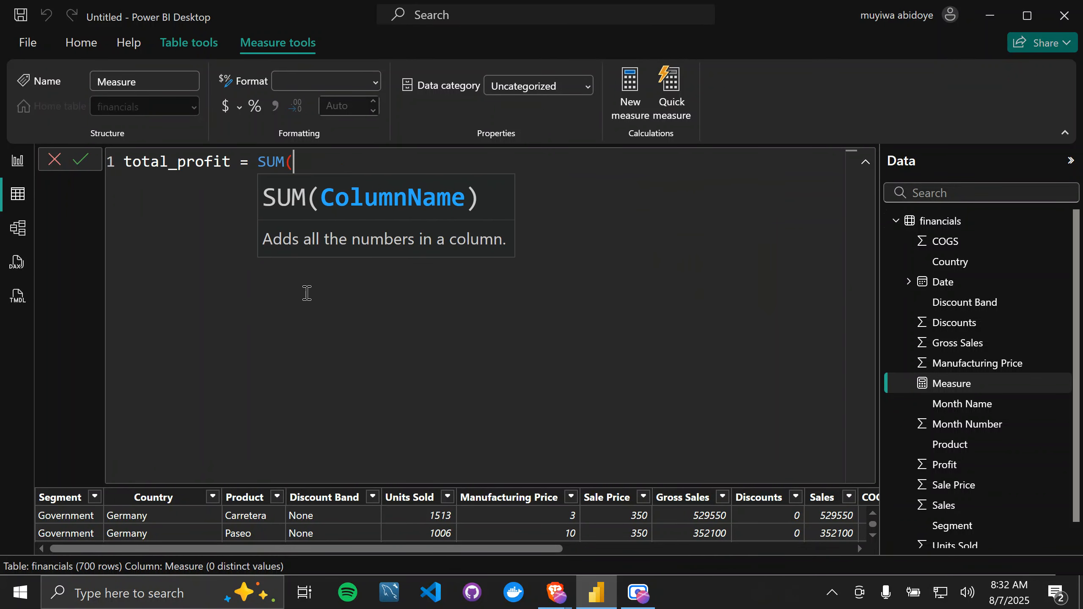
scroll(307, 293, "up", 5)
scroll(307, 294, "down", 1)
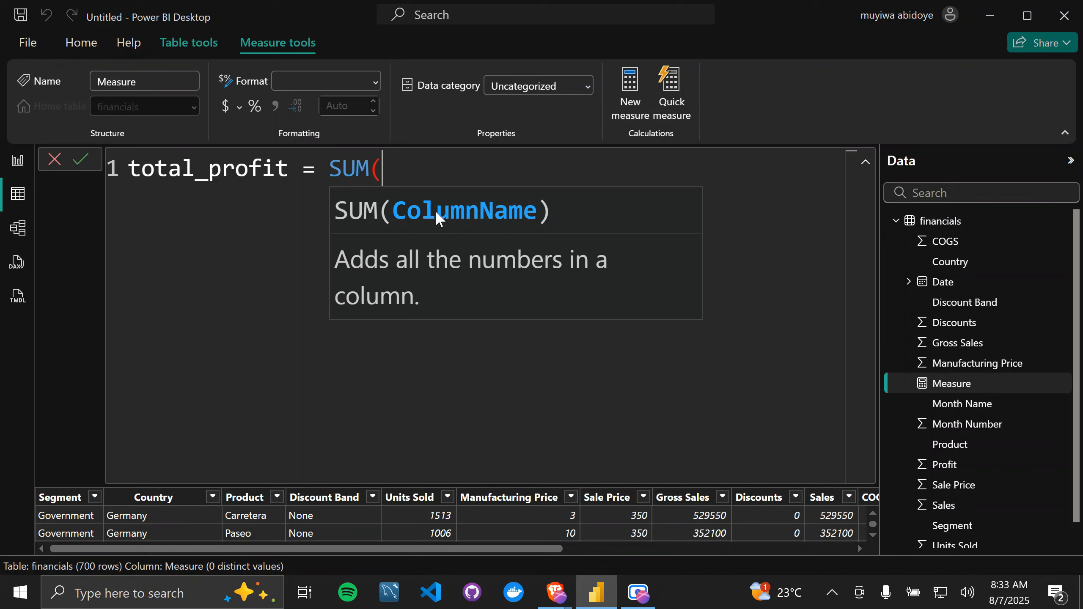
left_click(462, 225)
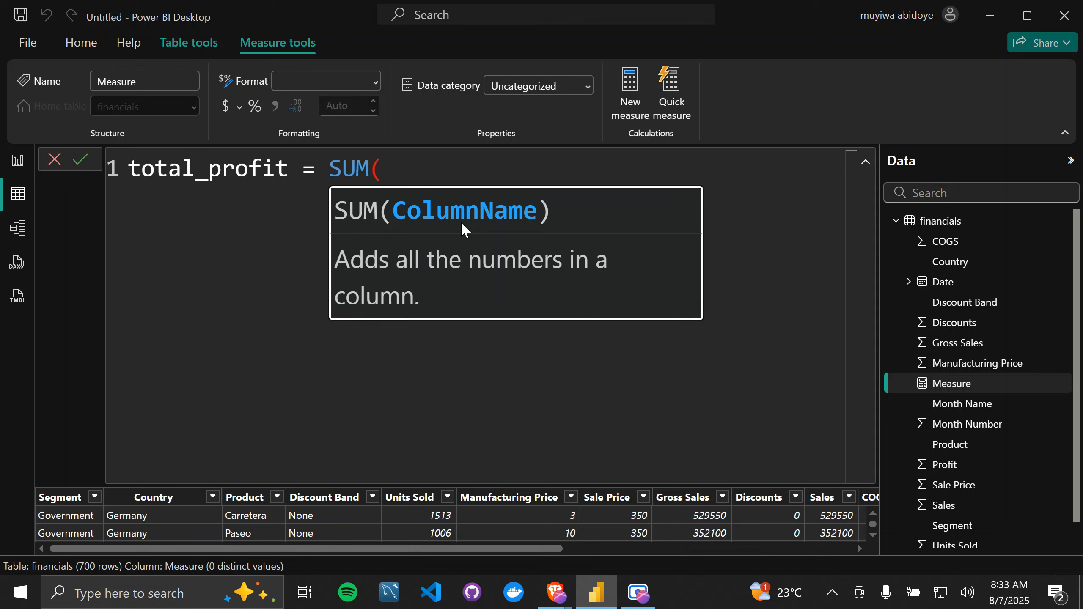
left_click(411, 176)
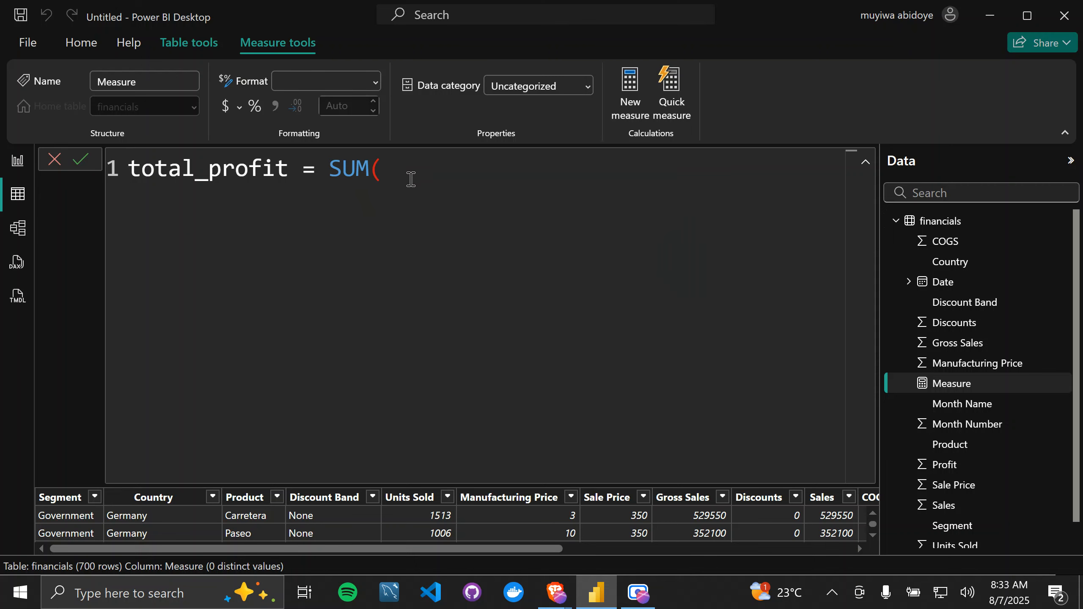
key("ctrl+space")
type("pro")
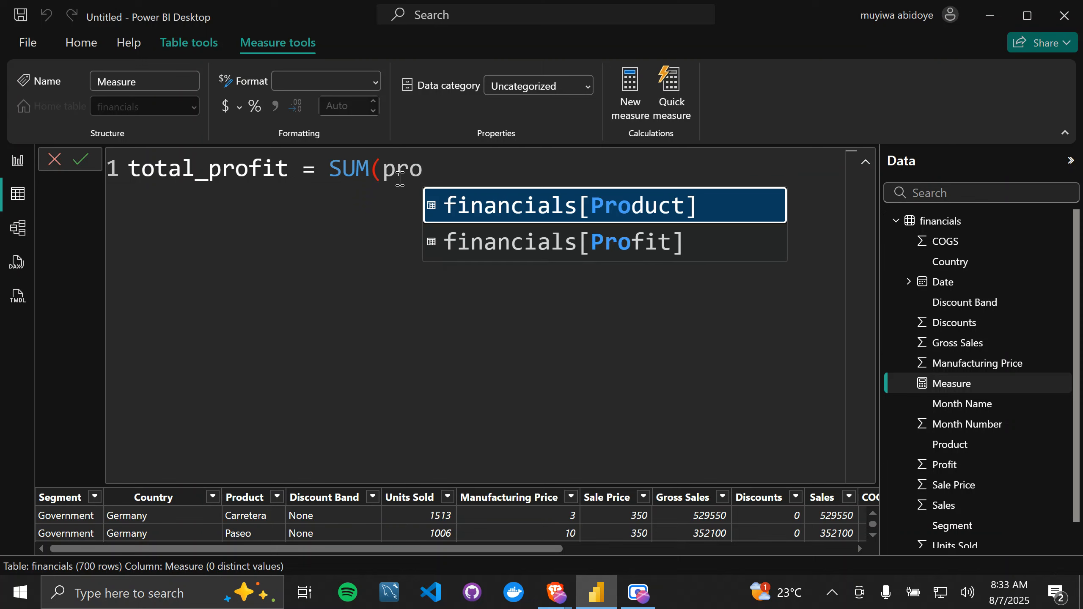
left_click(495, 251)
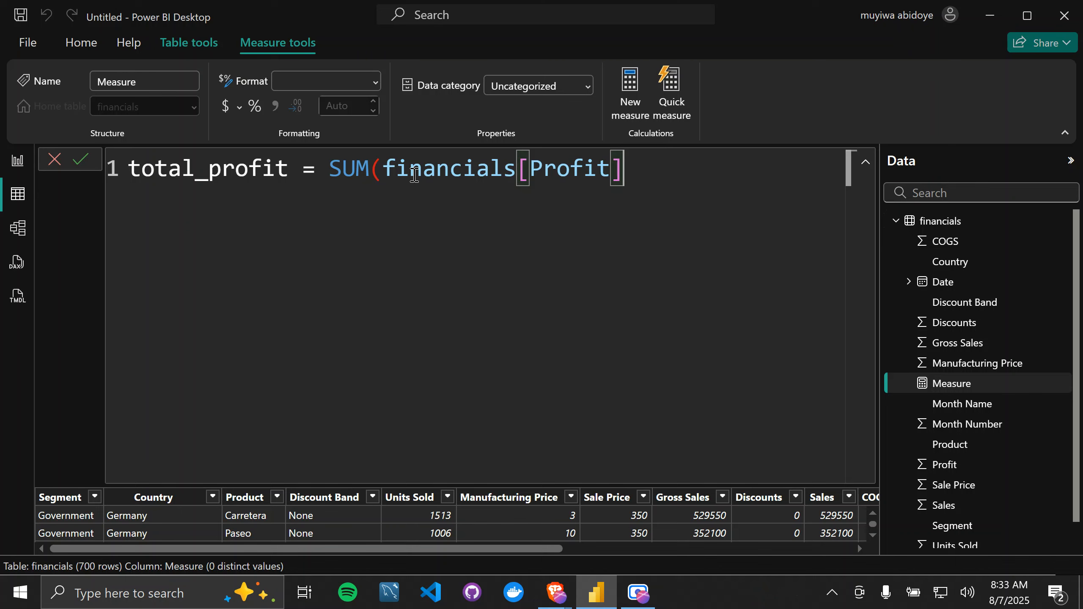
Step: Clear the SUM argument, enter financials[Profit] again by finding it through "profit", and close the parenthesis
key("BackSpace")
key("BackSpace")
key("BackSpace")
key("BackSpace")
key("BackSpace")
key("BackSpace")
key("BackSpace")
key("BackSpace")
key("BackSpace")
key("BackSpace")
key("BackSpace")
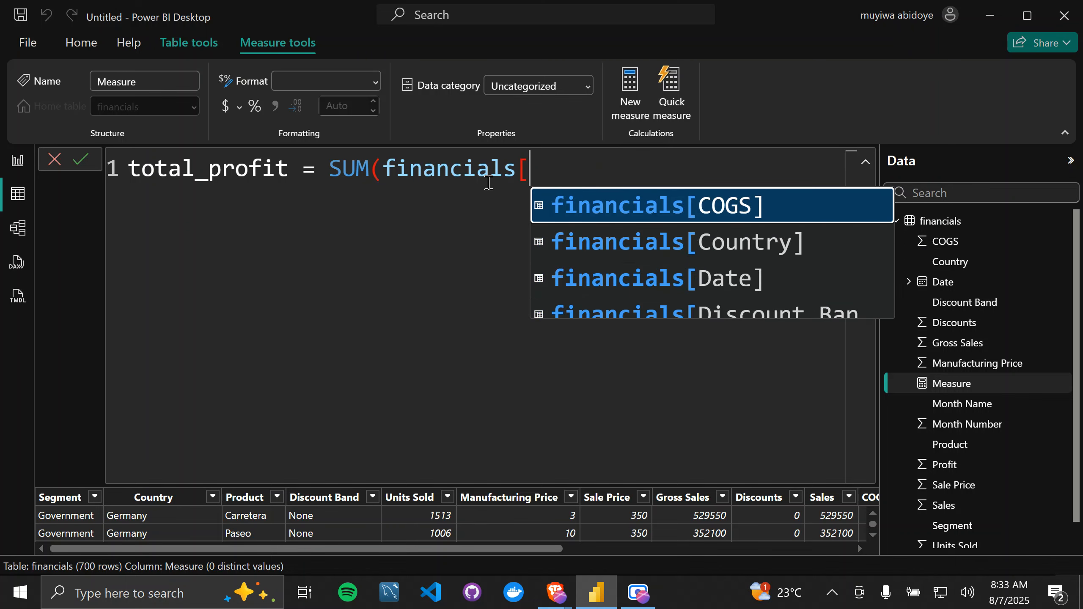
key("BackSpace")
key("BackSpace")
key("BackSpace")
key("BackSpace")
key("BackSpace")
key("BackSpace")
key("BackSpace")
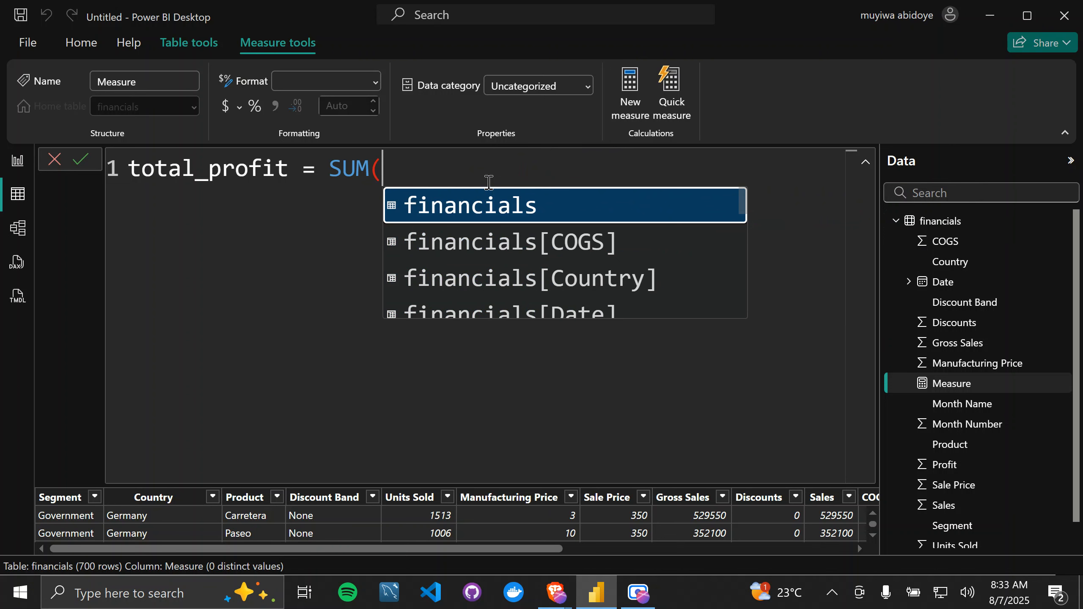
type("finannc")
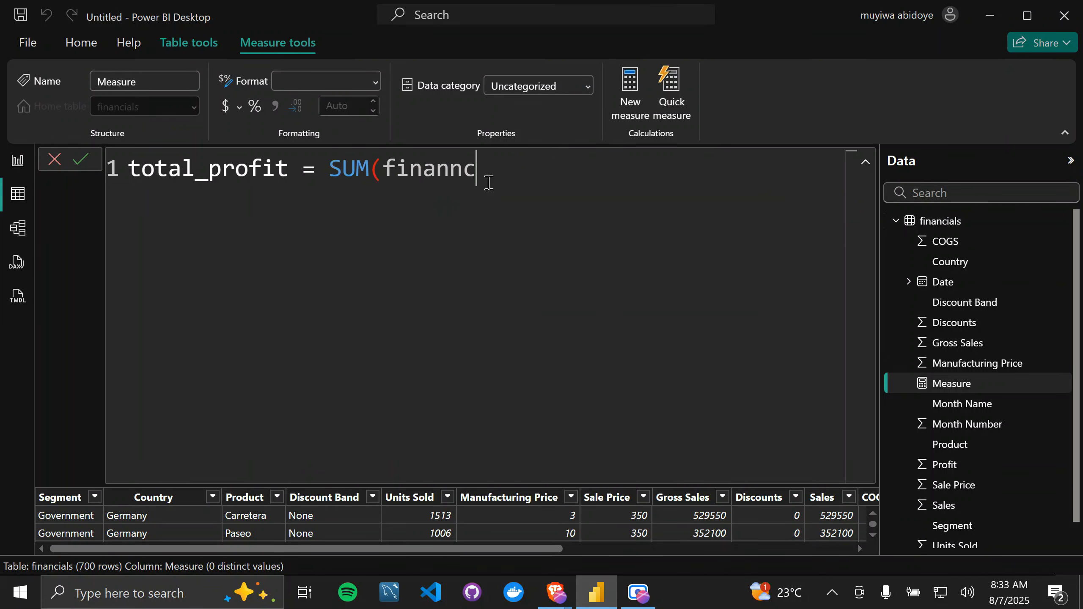
key("BackSpace")
key("BackSpace")
key("BackSpace")
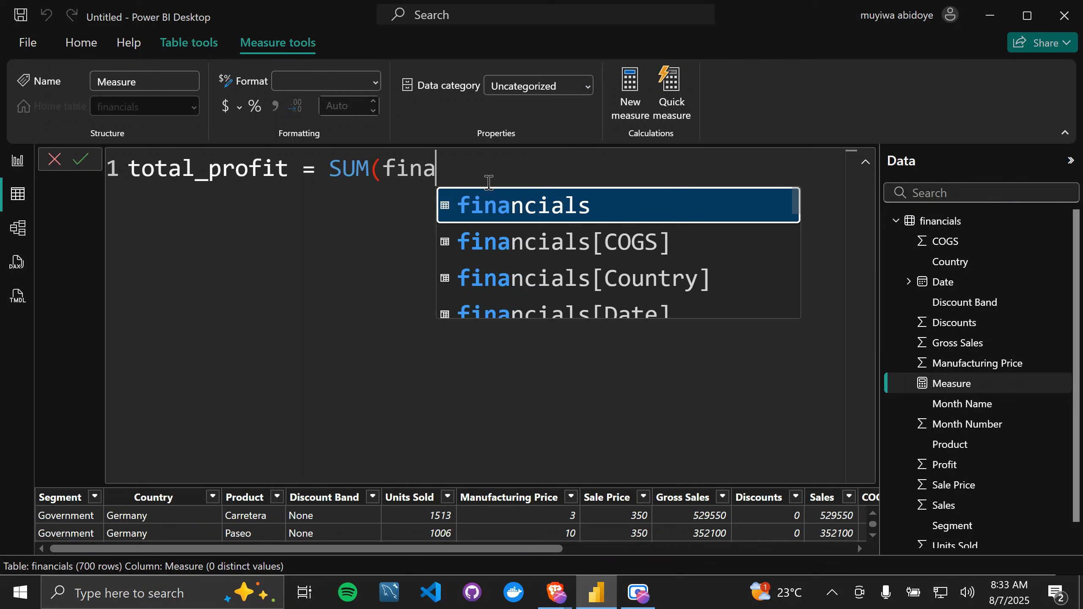
key("BackSpace")
key("BackSpace")
key("BackSpace")
key("BackSpace")
type("profi")
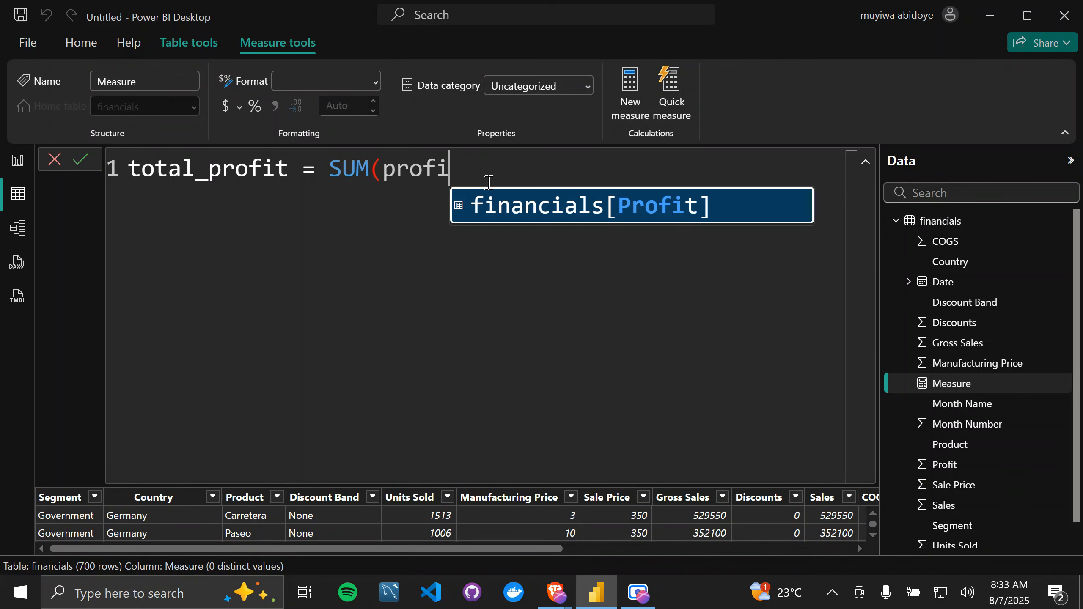
type("t")
left_click(533, 212)
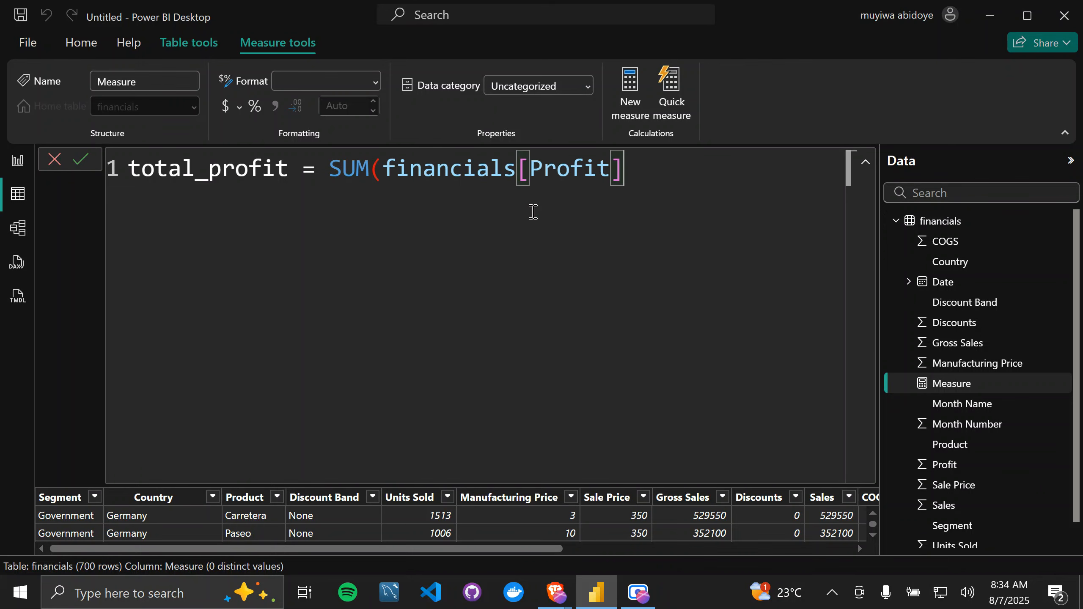
type(")")
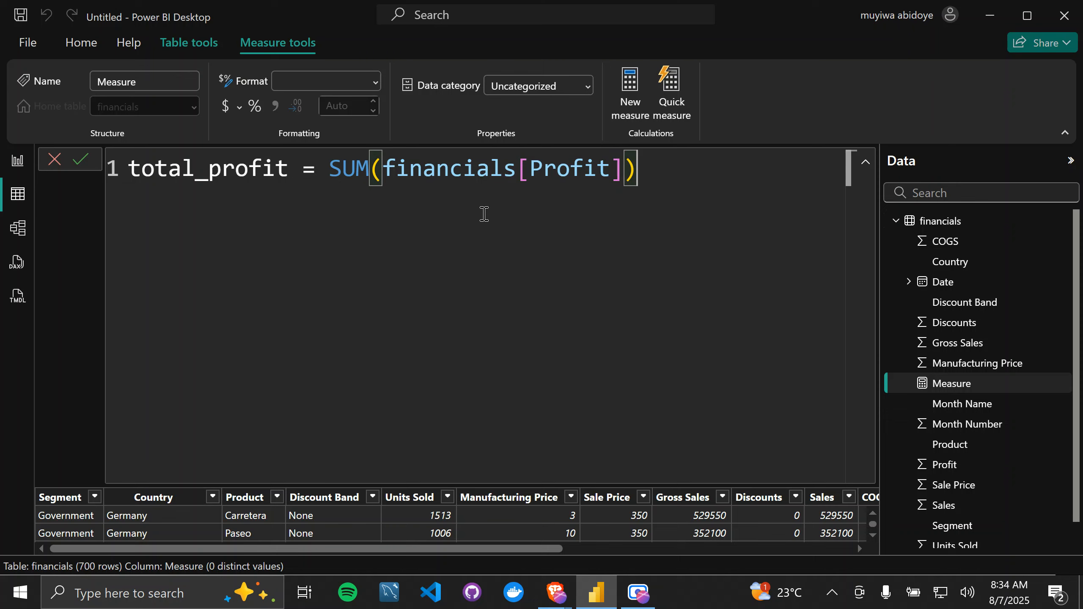
Step: Delete the SUM(financials[Profit]) expression, keeping only "total_profit =" in the formula
left_click(326, 177)
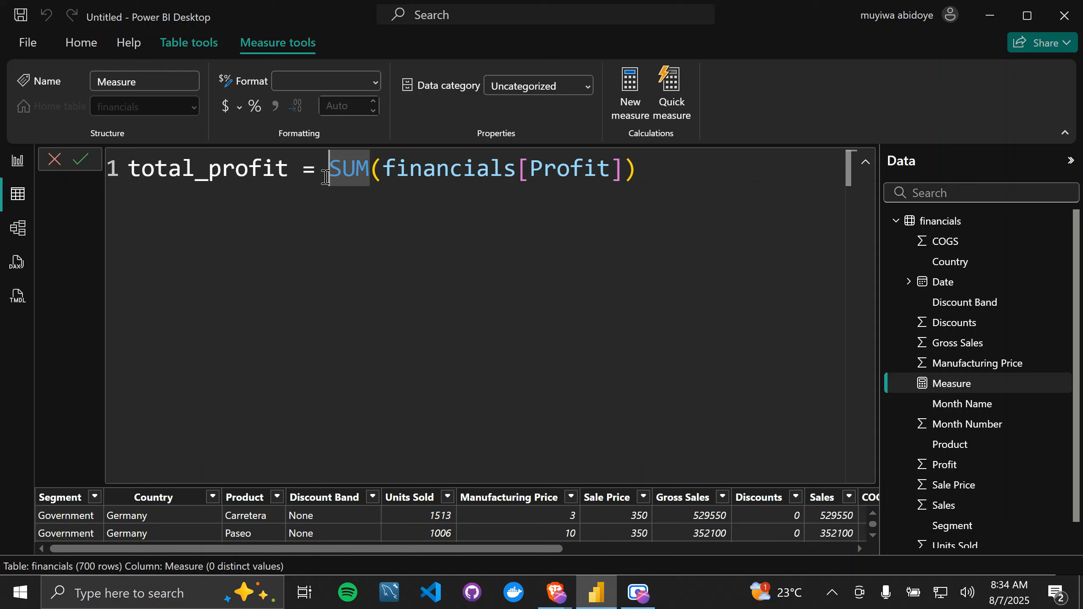
left_click(642, 168)
key("BackSpace")
key("BackSpace")
key("BackSpace")
key("BackSpace")
key("BackSpace")
key("BackSpace")
key("BackSpace")
key("BackSpace")
key("BackSpace")
key("BackSpace")
key("BackSpace")
key("BackSpace")
key("BackSpace")
key("BackSpace")
key("BackSpace")
key("BackSpace")
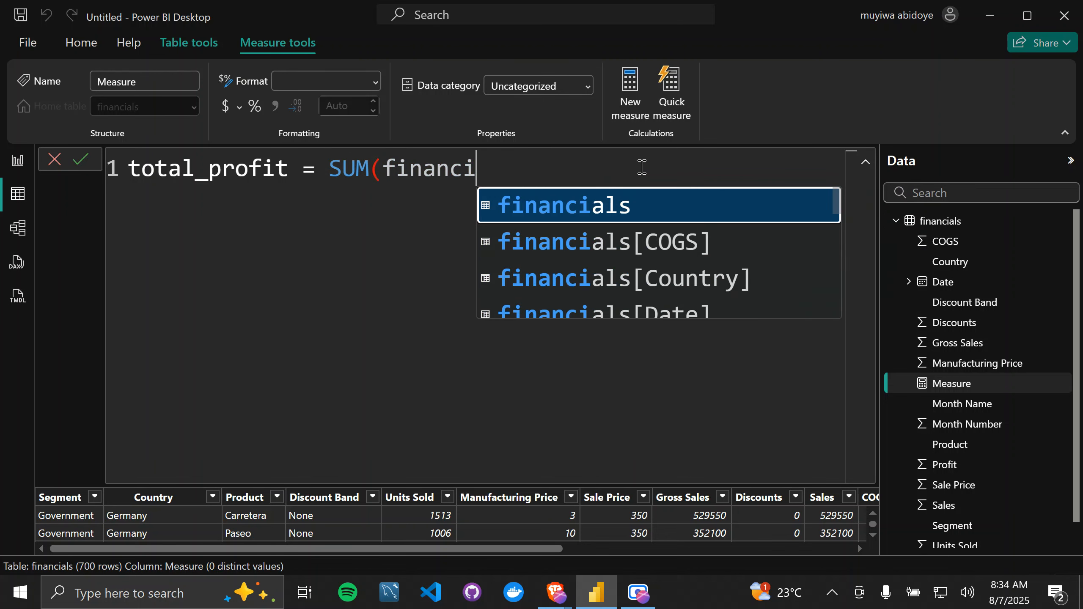
key("BackSpace")
key("BackSpace")
key("BackSpace")
key("BackSpace")
key("BackSpace")
key("BackSpace")
key("BackSpace")
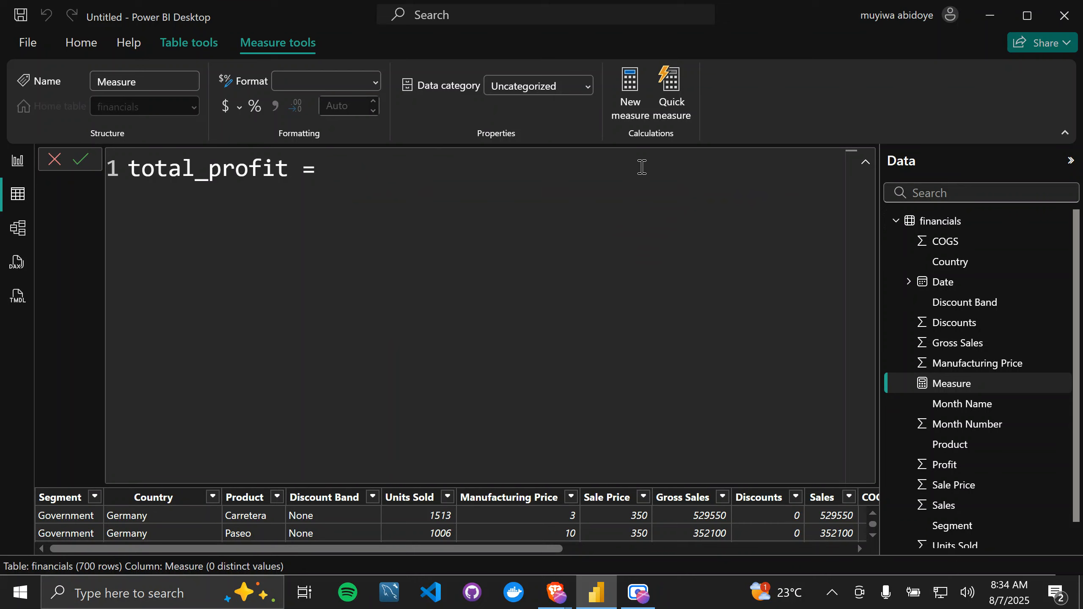
Step: Add the comment "// returns the total profit made" on a new line below "total_profit =" in the measure formula
key("shift+Return")
type("//")
type("reu")
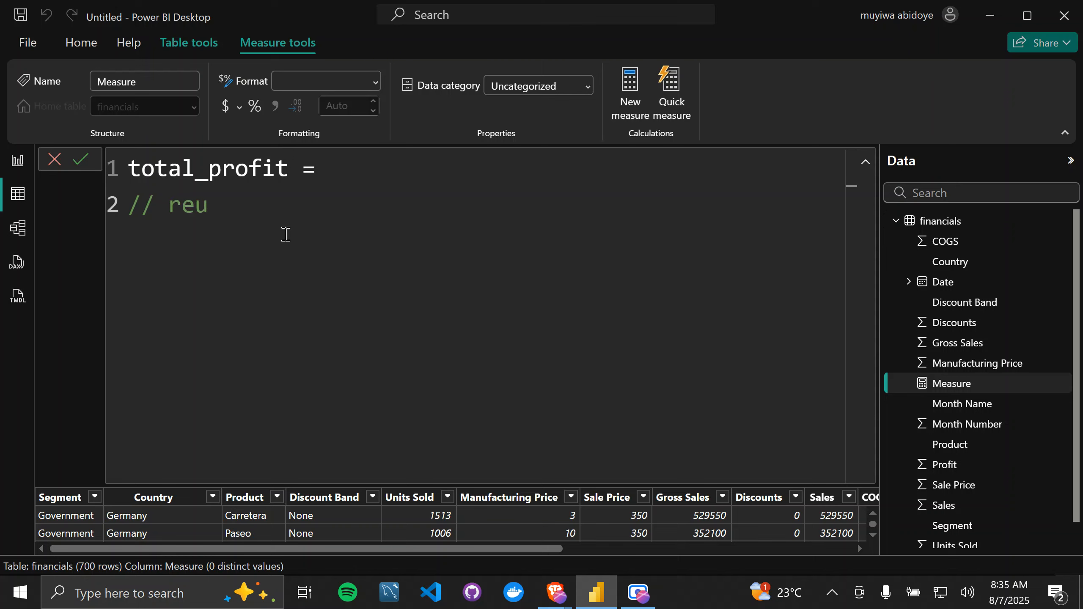
key("BackSpace")
type("turns the ")
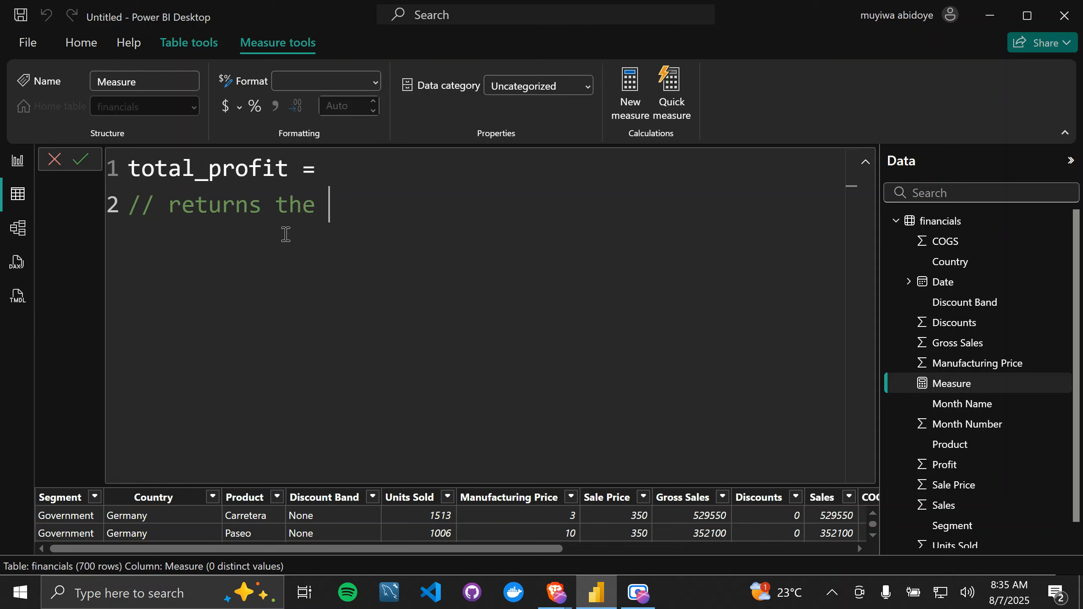
type("total profit made")
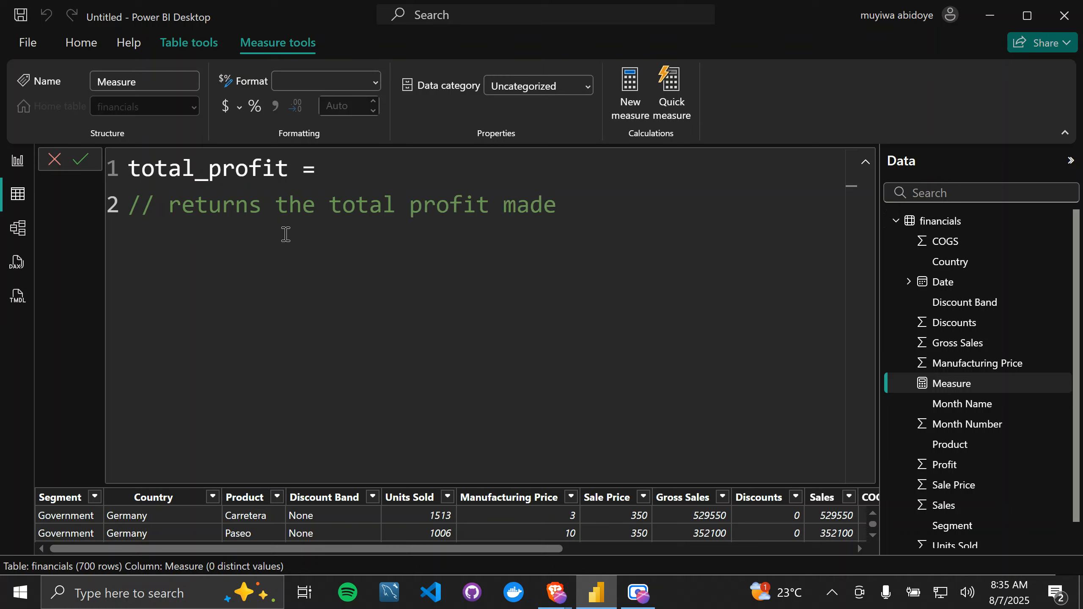
Step: Enter SUM(financials[Profit]) on a new line below the comment, commit the measure, and collapse the formula editor to a single line
key("shift+Return")
type("sum")
key("Tab")
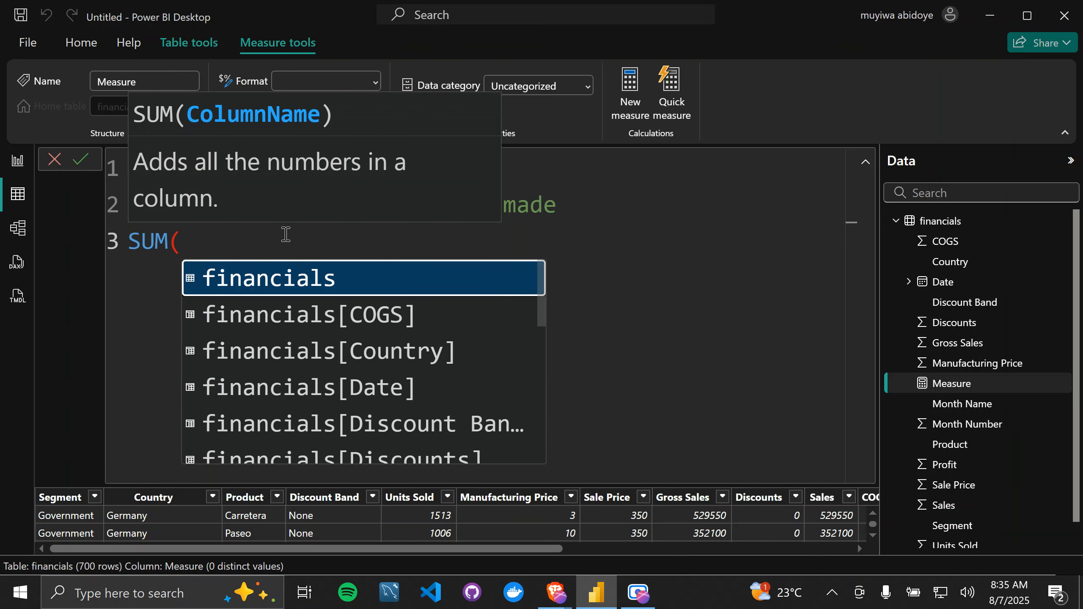
type("profit")
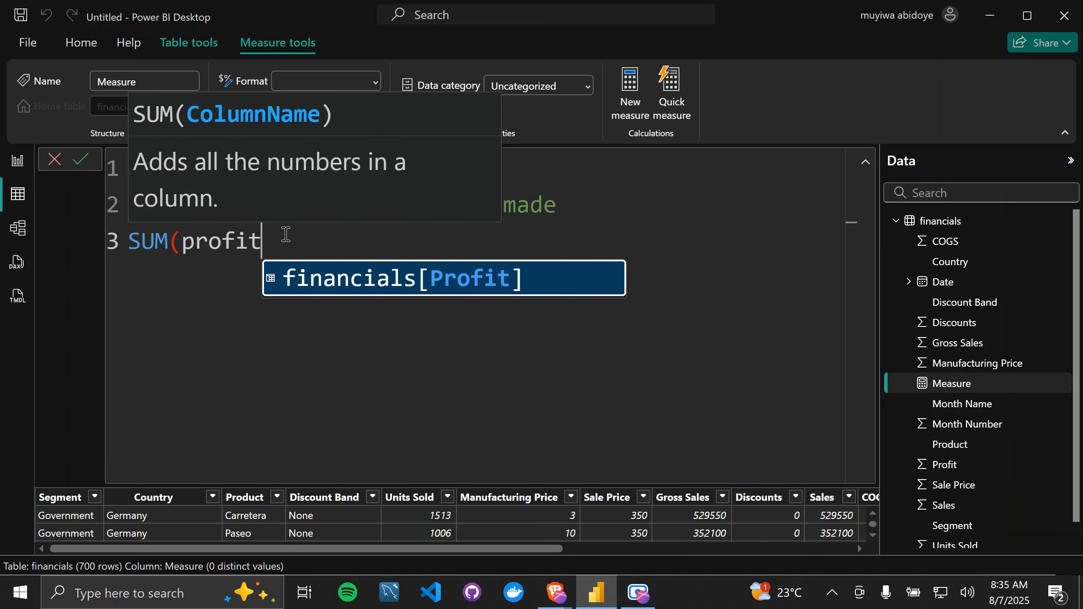
key("Tab")
type(")")
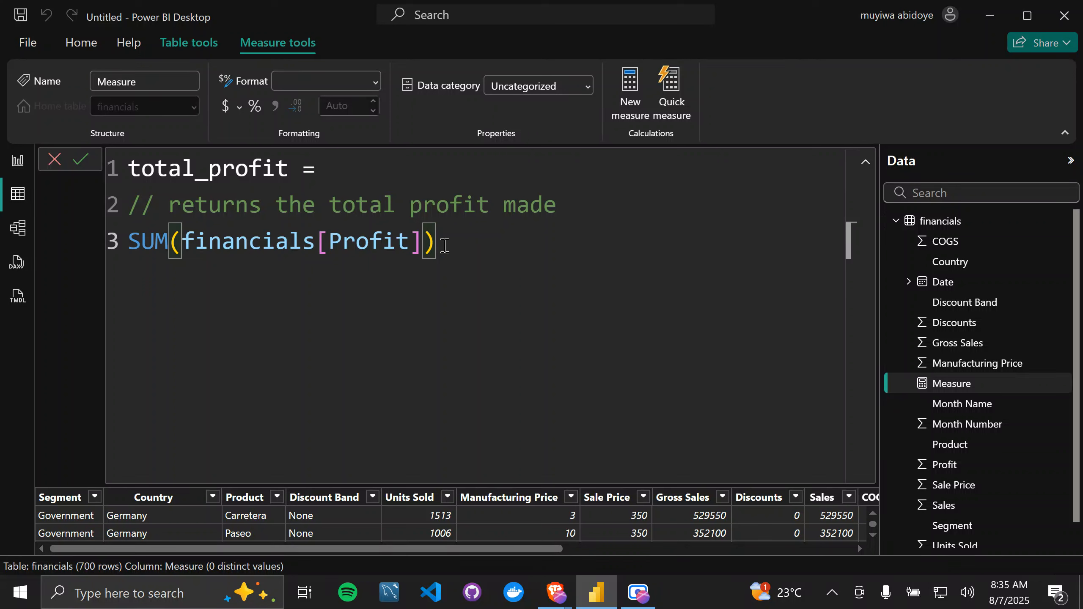
key("Return")
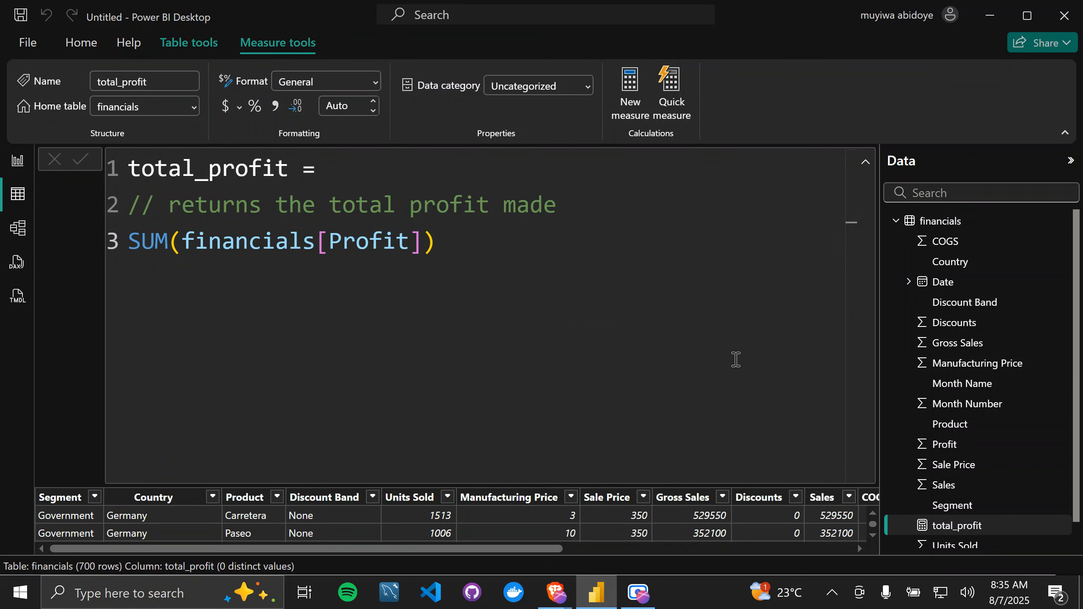
left_click(695, 275)
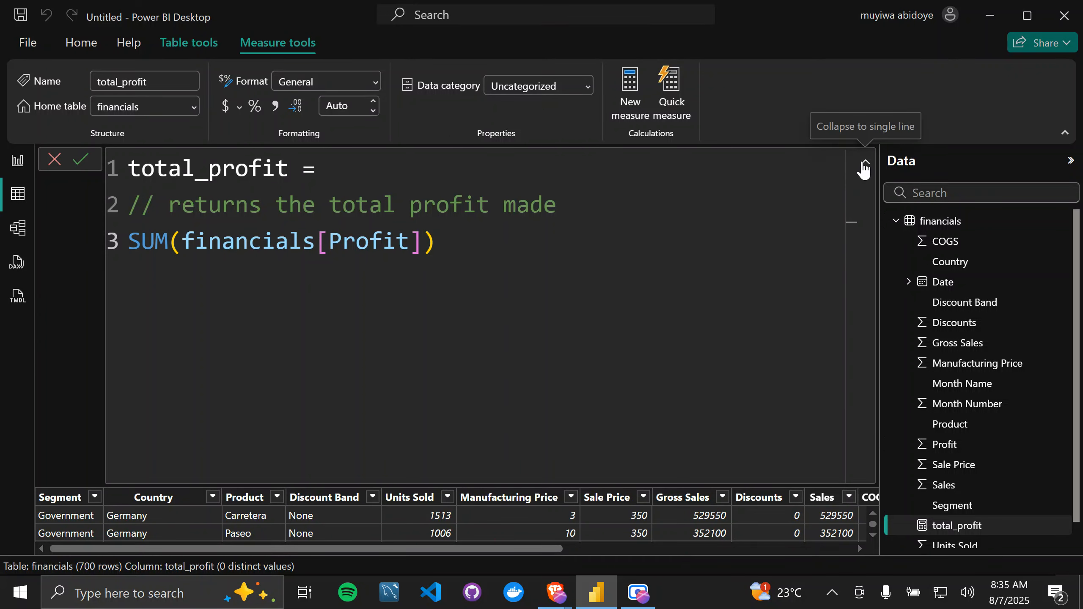
left_click(864, 166)
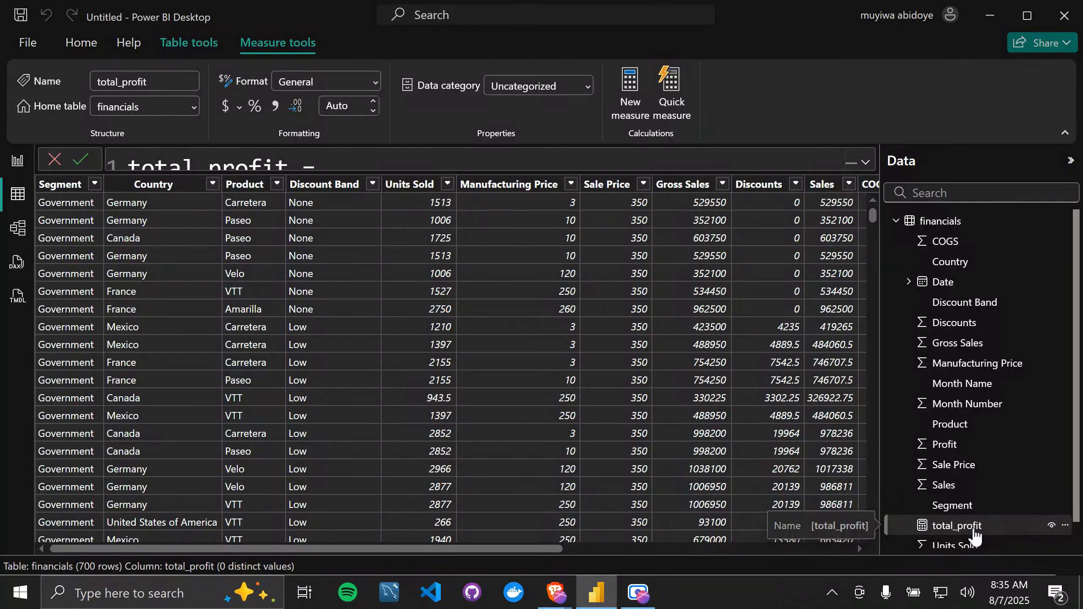
Step: Add a Card visual to Page 1 in the report view and assign the total_profit measure to it
left_click(18, 168)
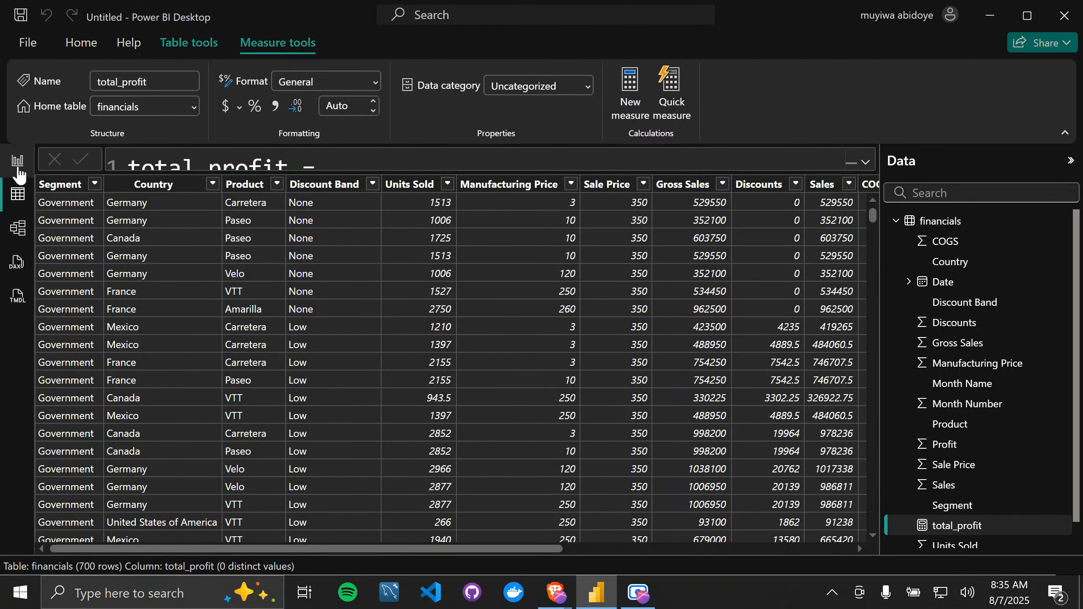
scroll(1004, 517, "down", 1)
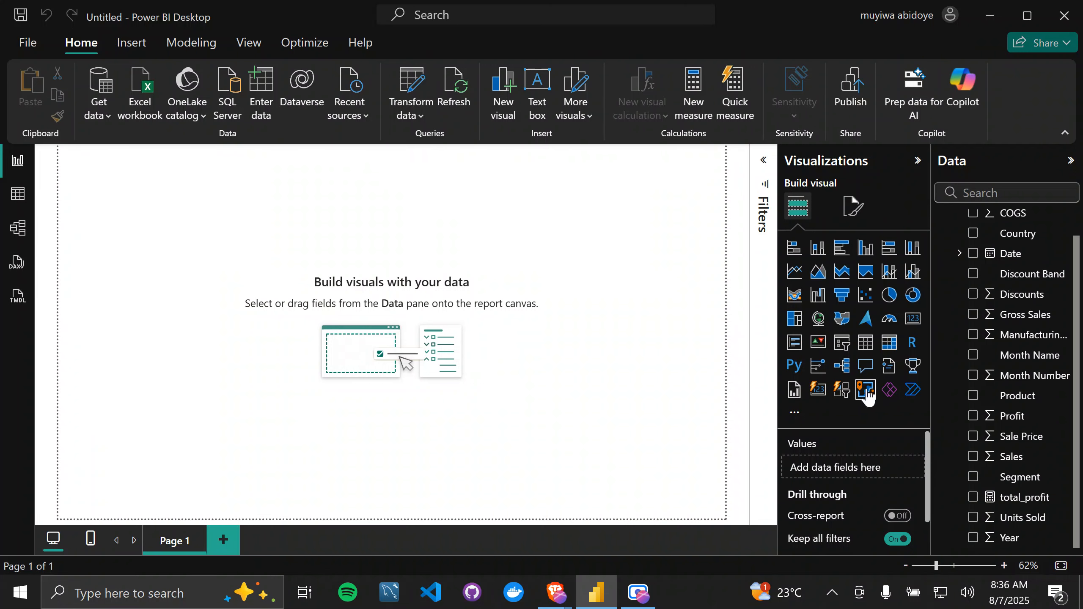
left_click(913, 320)
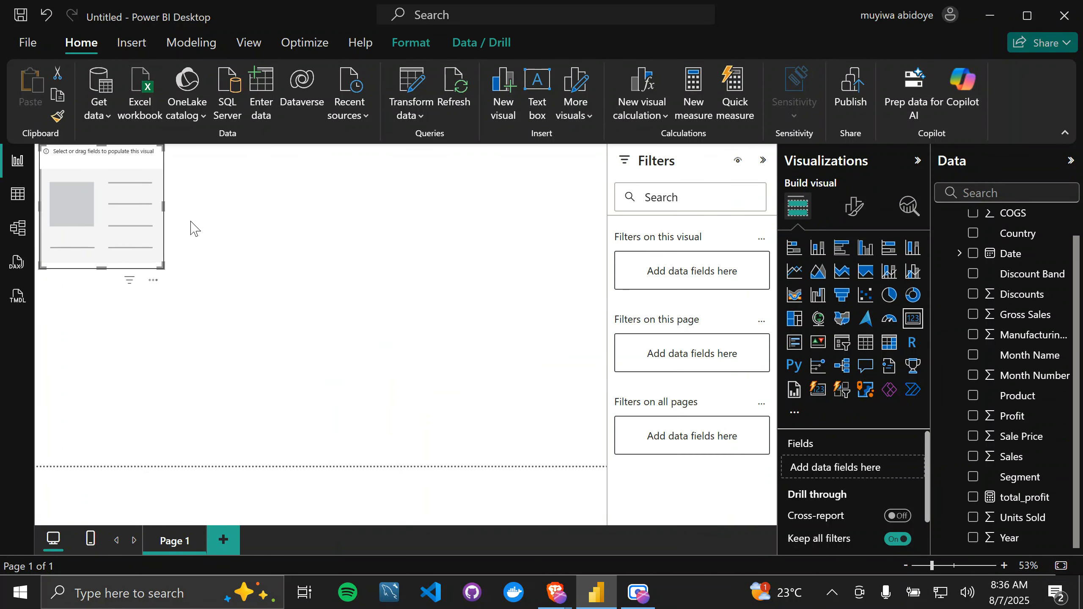
left_click_drag(218, 294, 255, 315)
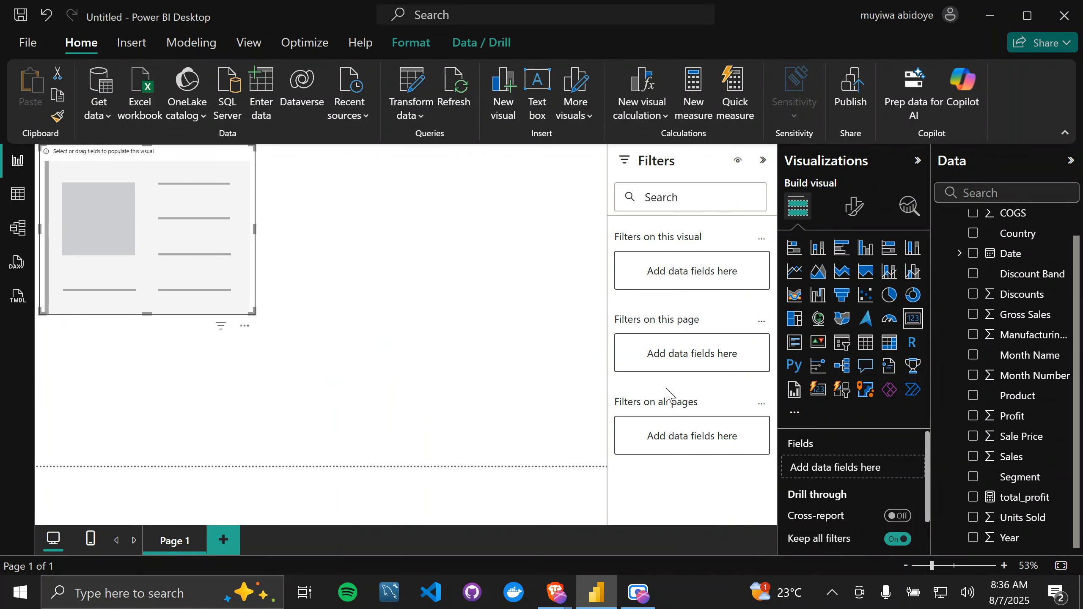
left_click_drag(1013, 504, 875, 469)
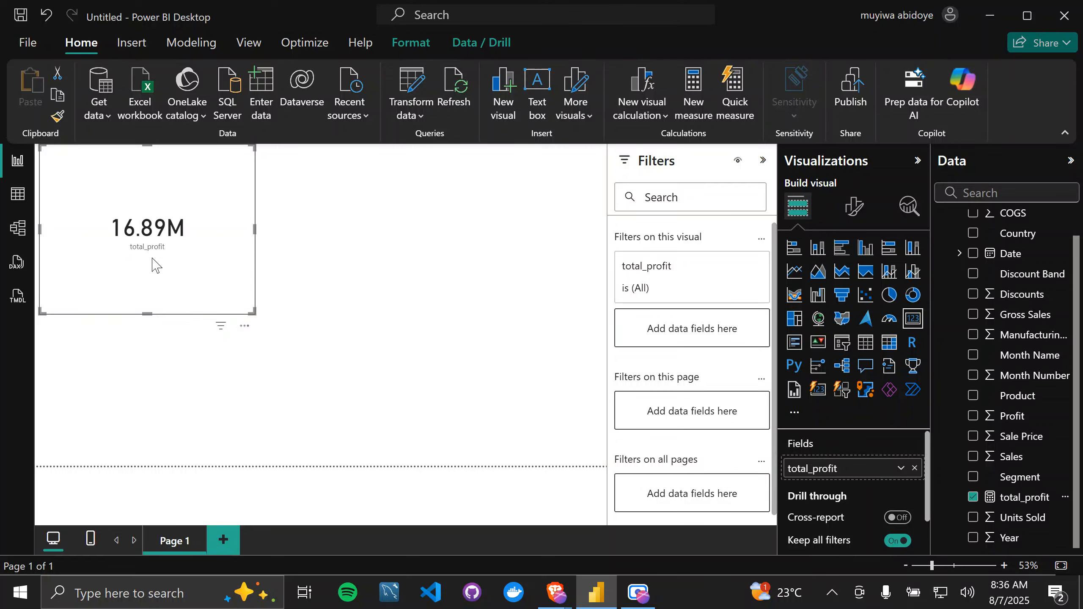
Step: Move the total_profit card slightly down and to the right, and shrink it to a compact size
left_click_drag(86, 165, 94, 190)
left_click_drag(263, 340, 194, 261)
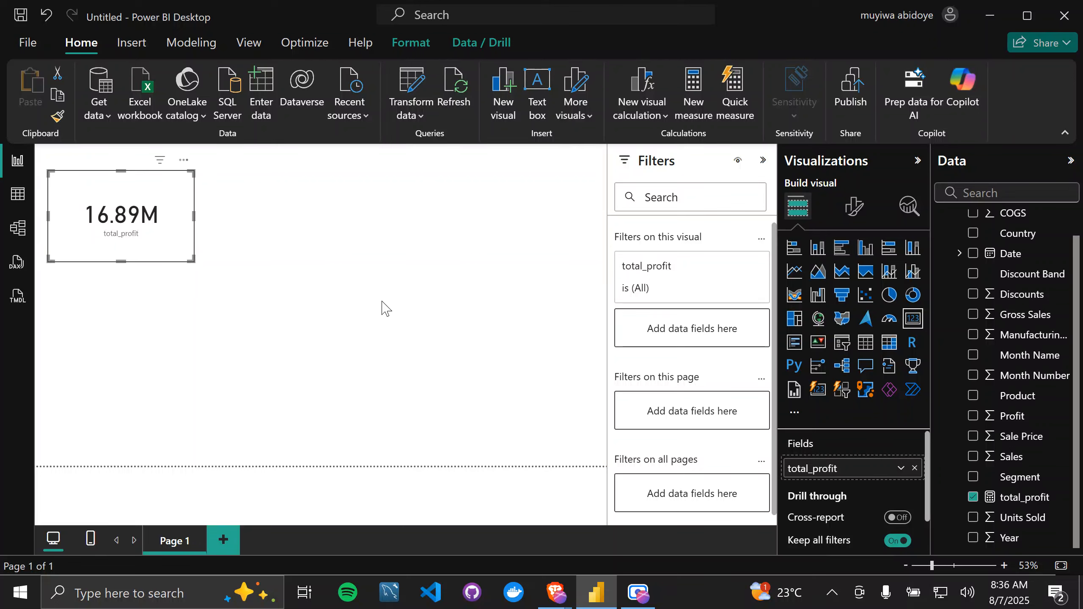
left_click(383, 307)
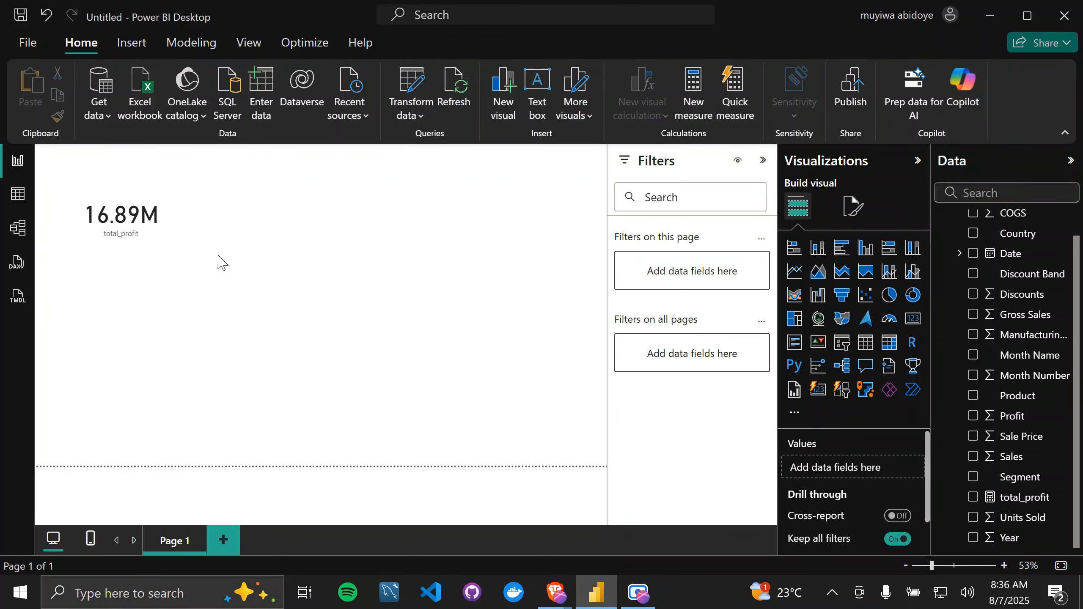
left_click(165, 246)
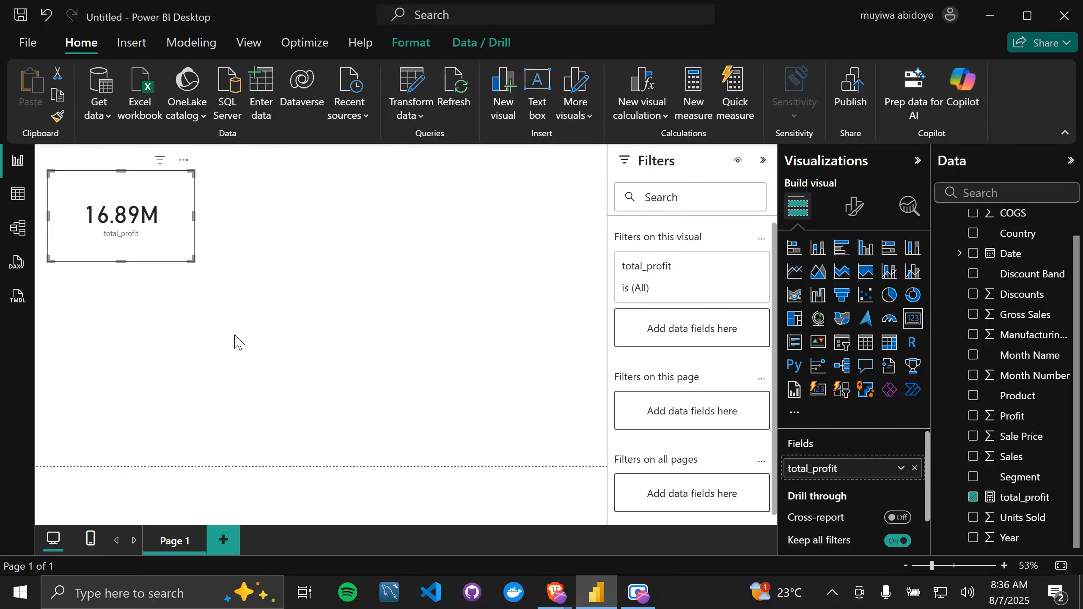
Step: Switch to the Microsoft Learn DAX PDF in the browser and look through the Aggregation functions in its outline
key("alt+Tab")
scroll(145, 297, "up", 10)
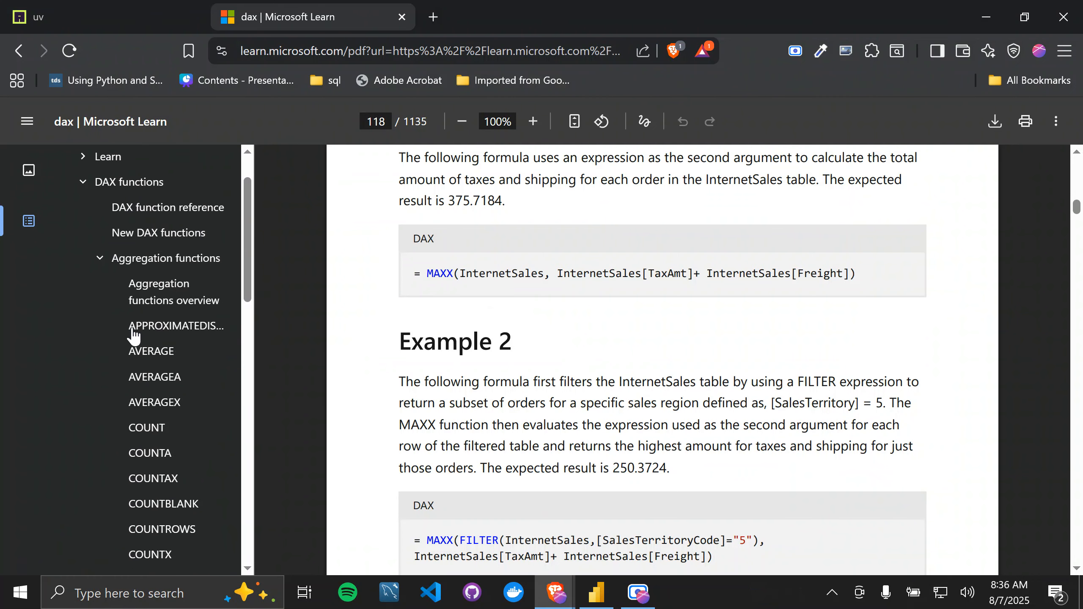
scroll(133, 336, "down", 1)
left_click(103, 255)
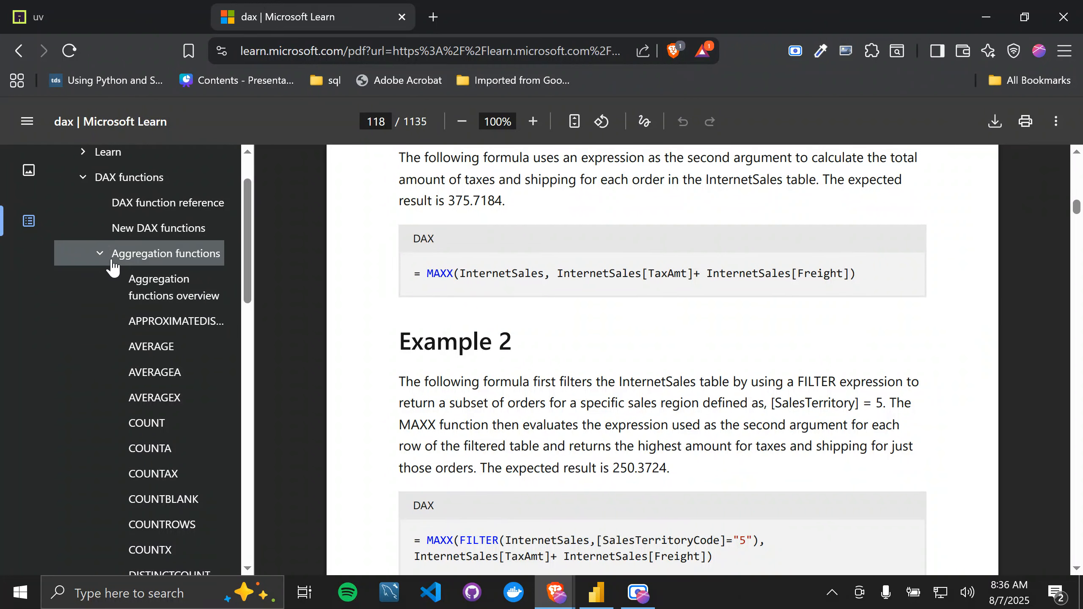
left_click(101, 253)
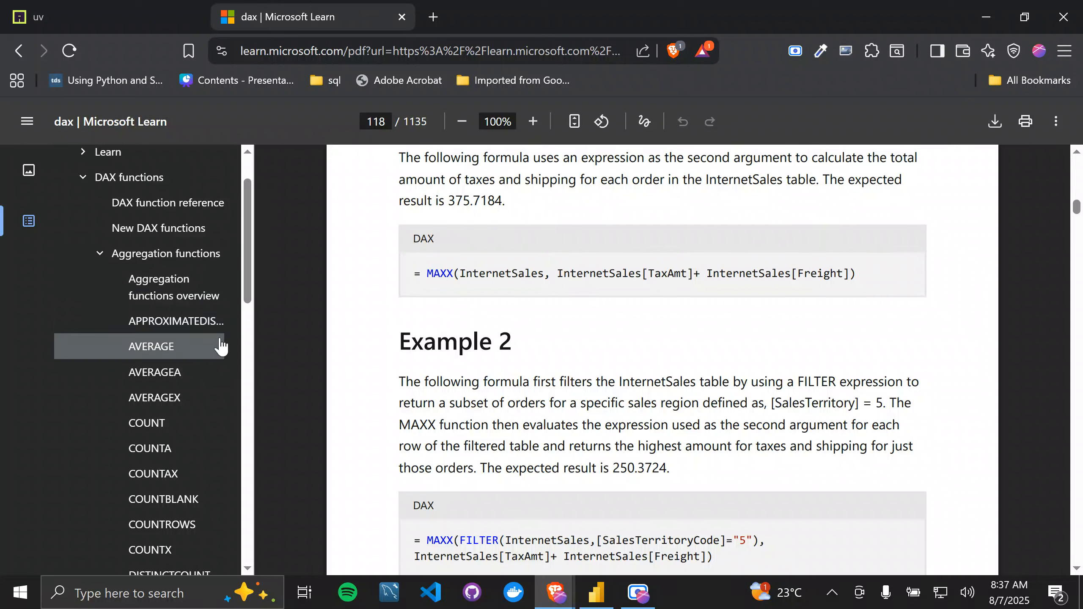
scroll(199, 422, "down", 3)
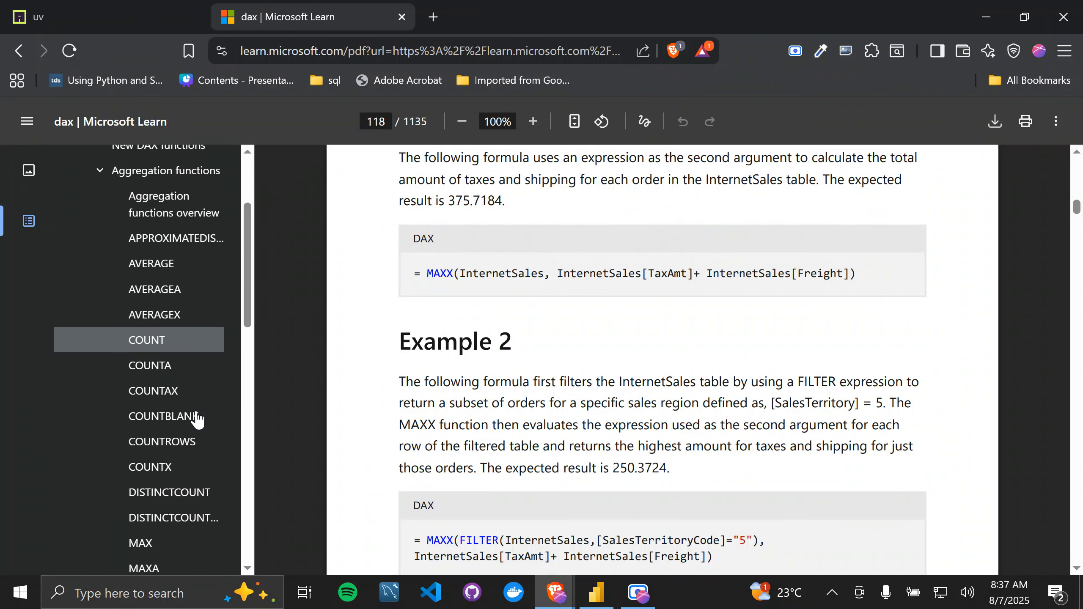
scroll(199, 420, "down", 1)
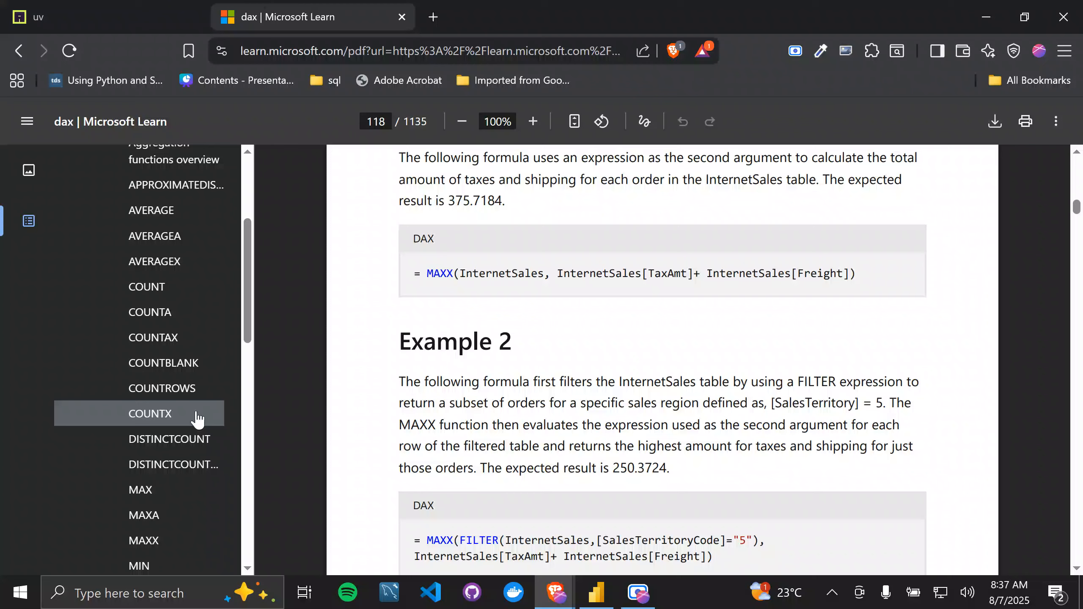
scroll(198, 421, "up", 2)
scroll(198, 421, "down", 12)
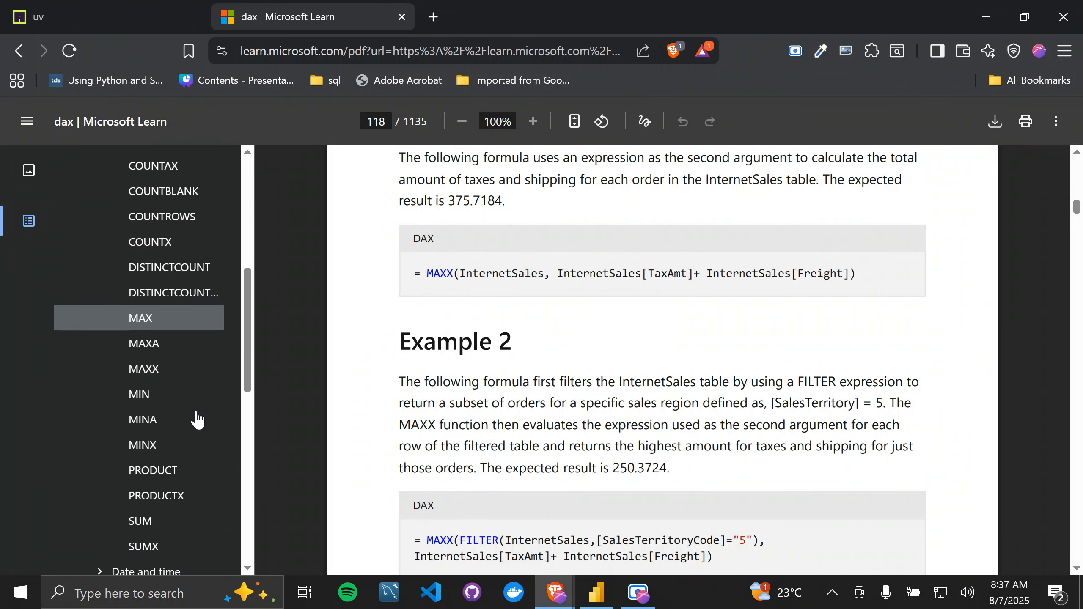
scroll(195, 416, "up", 13)
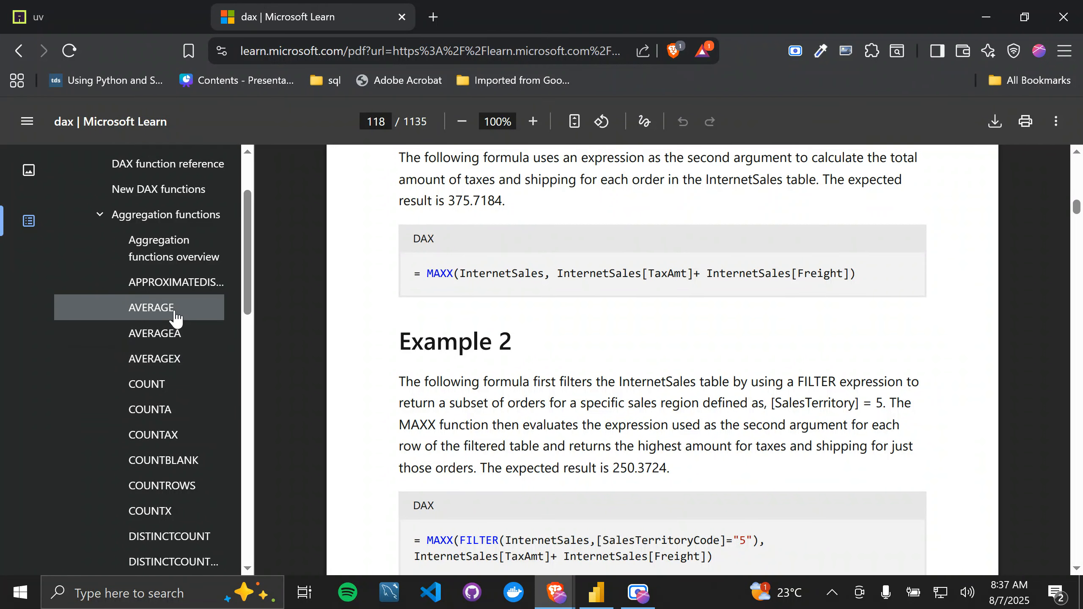
Step: Open the APPROXIMATEDISTINCTCOUNT article and review the other aggregation functions in the outline, from AVERAGE to SUMX
left_click(212, 283)
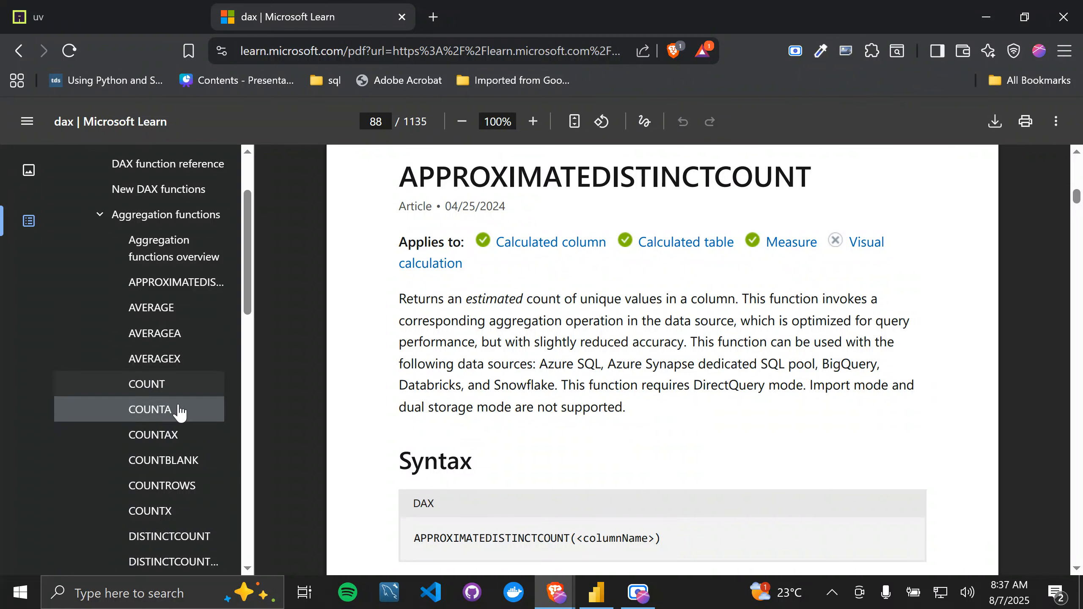
scroll(176, 484, "down", 3)
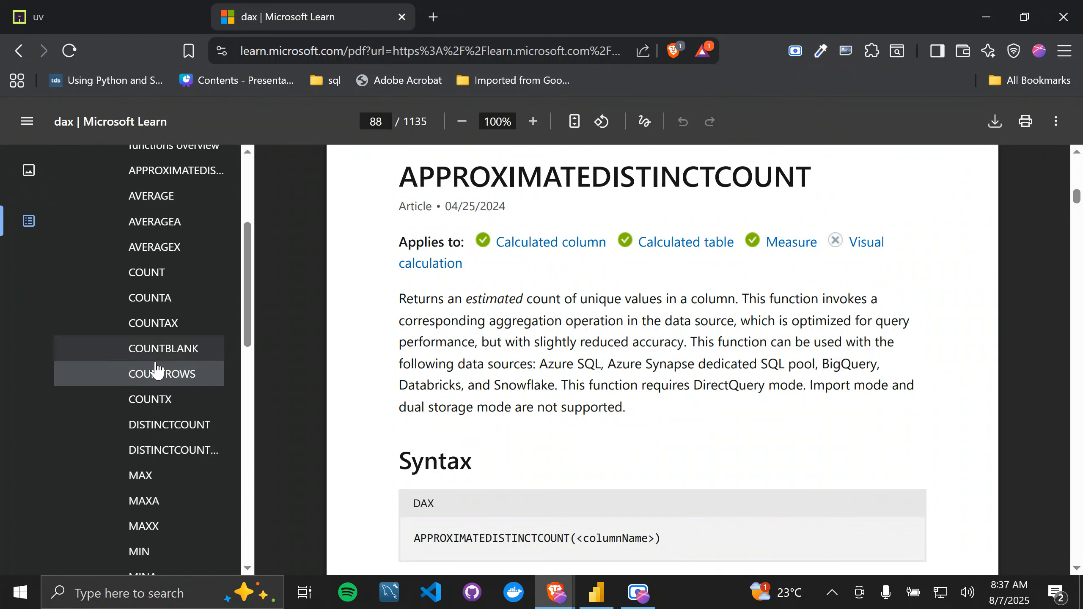
scroll(159, 461, "down", 7)
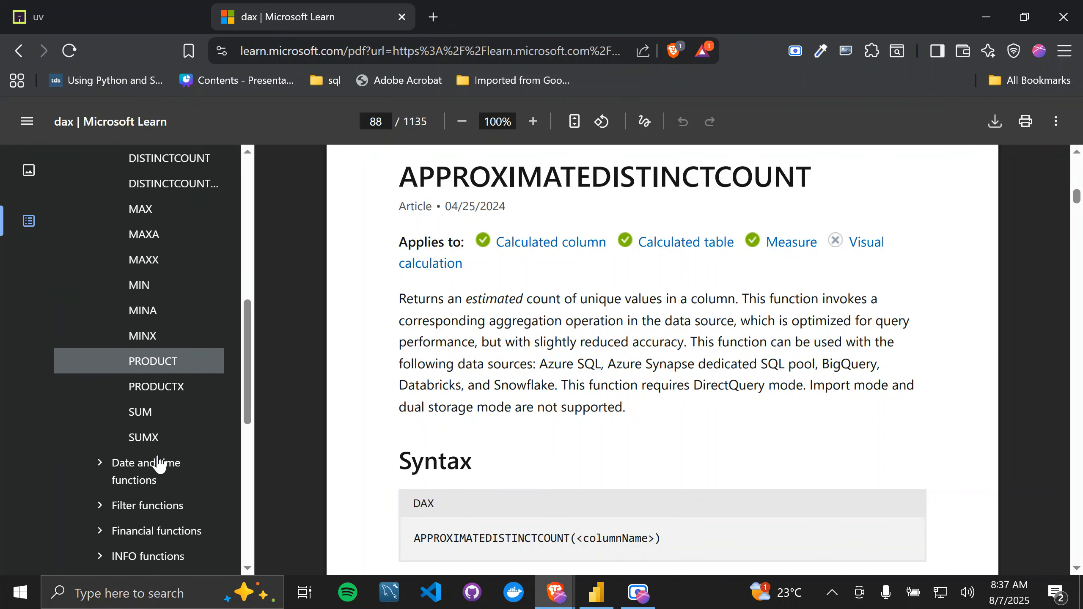
scroll(159, 463, "up", 2)
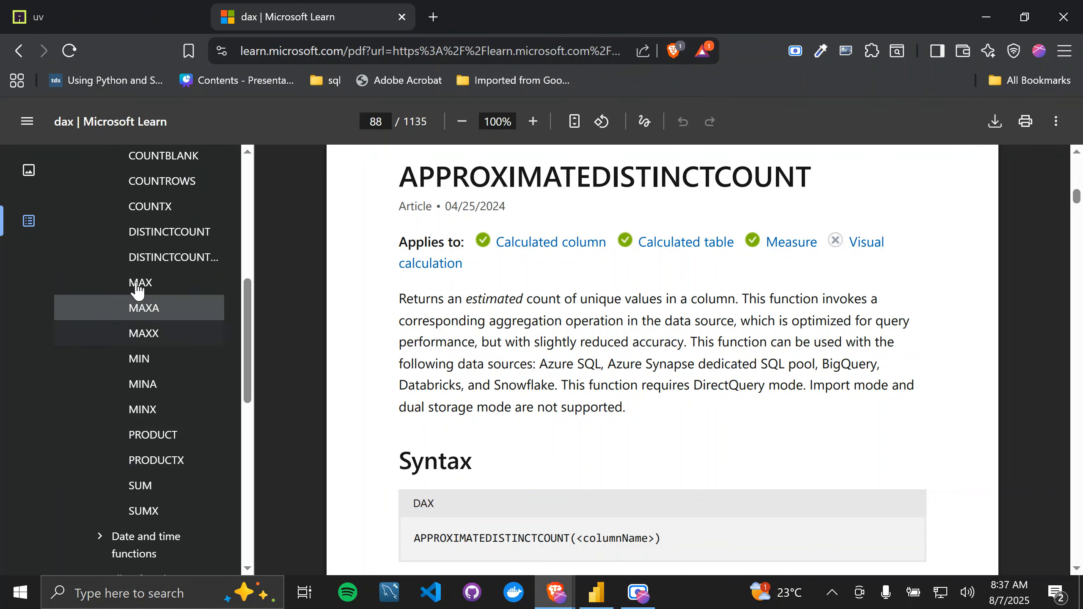
scroll(138, 277, "up", 4)
scroll(169, 384, "up", 4)
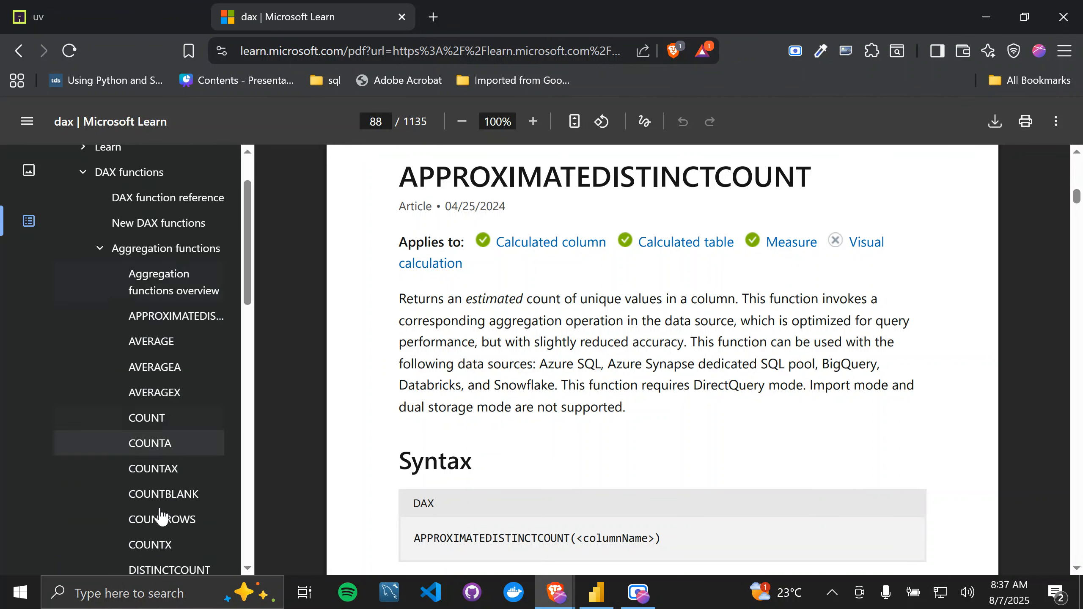
scroll(162, 534, "down", 2)
scroll(171, 470, "up", 2)
scroll(154, 338, "down", 6)
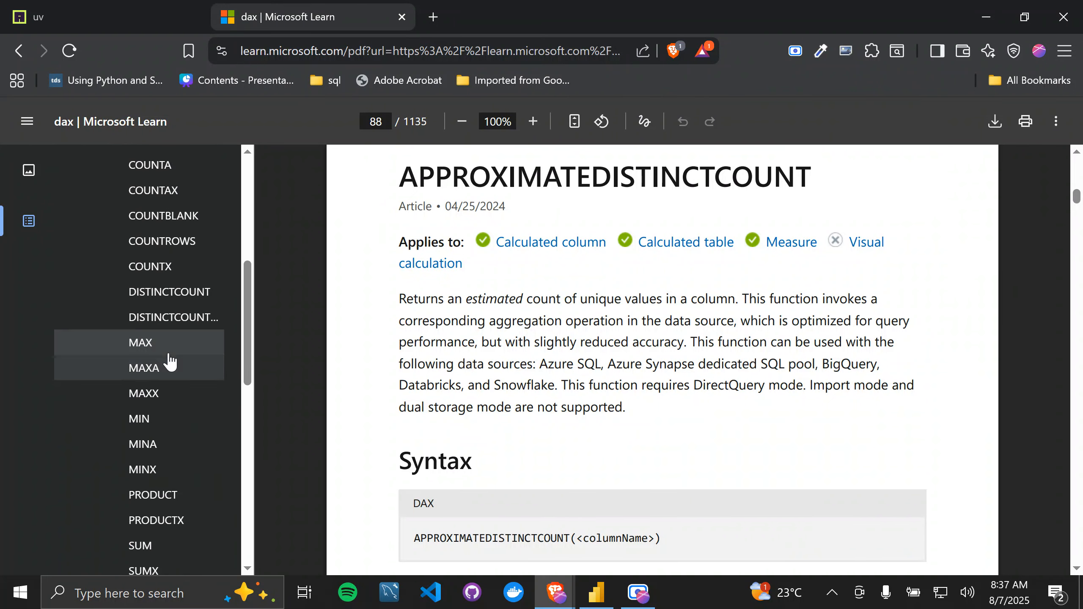
scroll(172, 402, "down", 4)
scroll(153, 339, "down", 1)
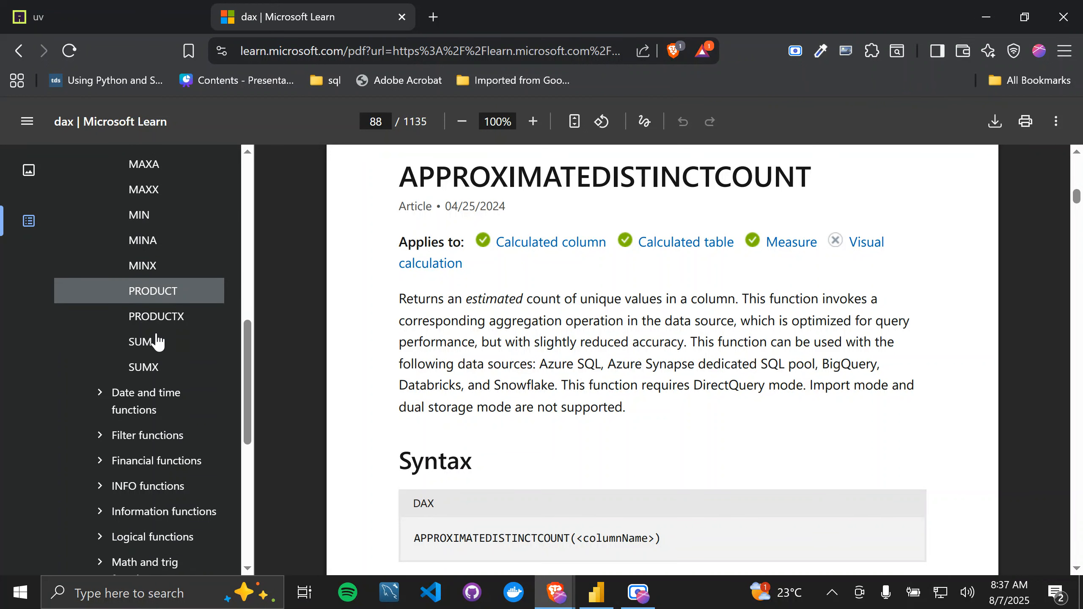
scroll(158, 350, "up", 2)
scroll(160, 365, "down", 1)
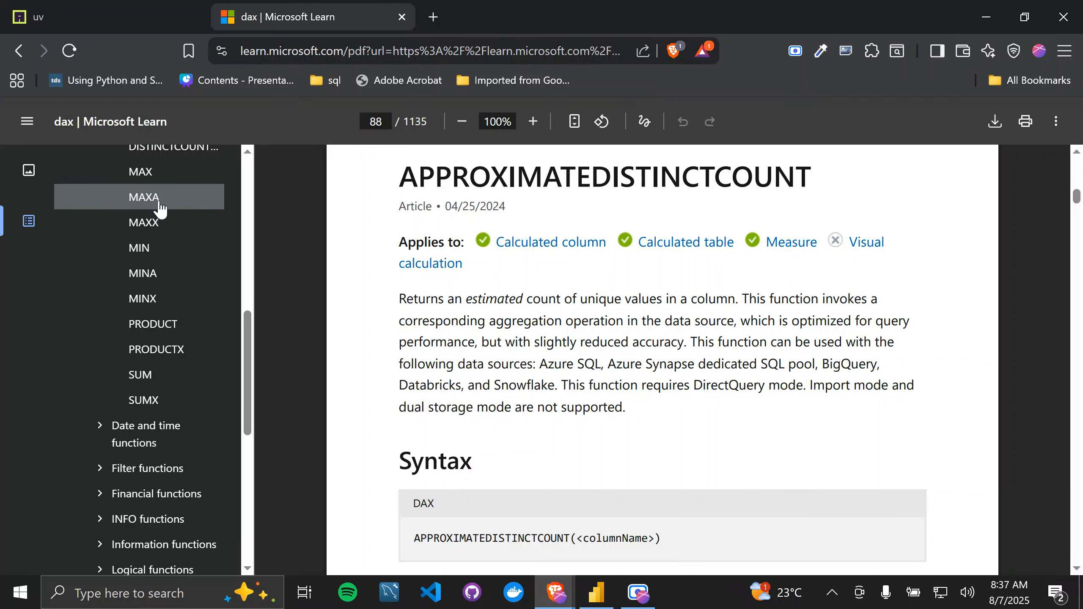
scroll(158, 209, "up", 3)
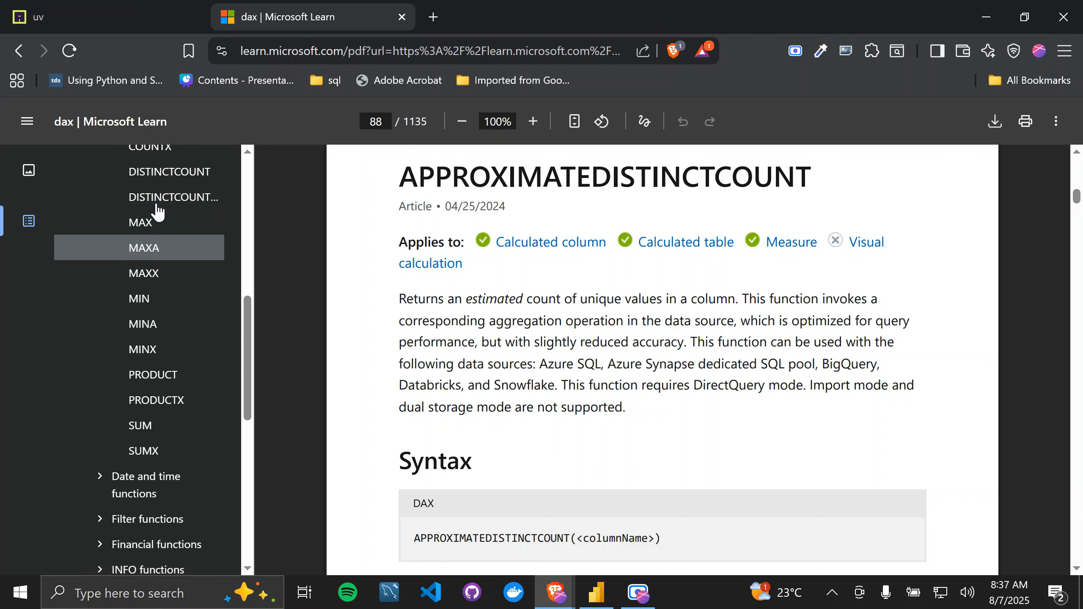
scroll(199, 269, "up", 8)
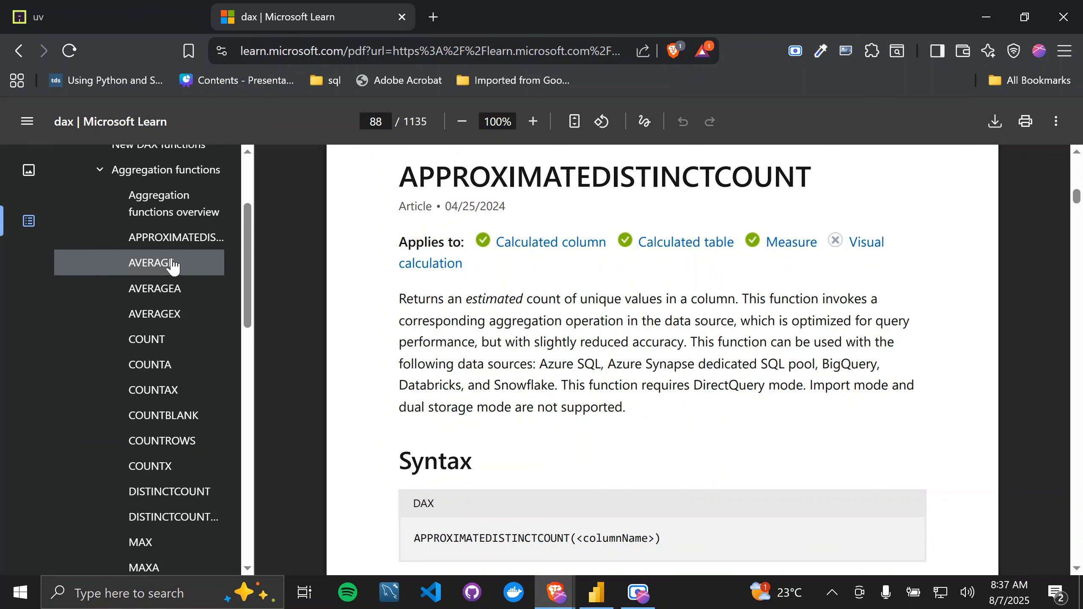
scroll(190, 411, "down", 3)
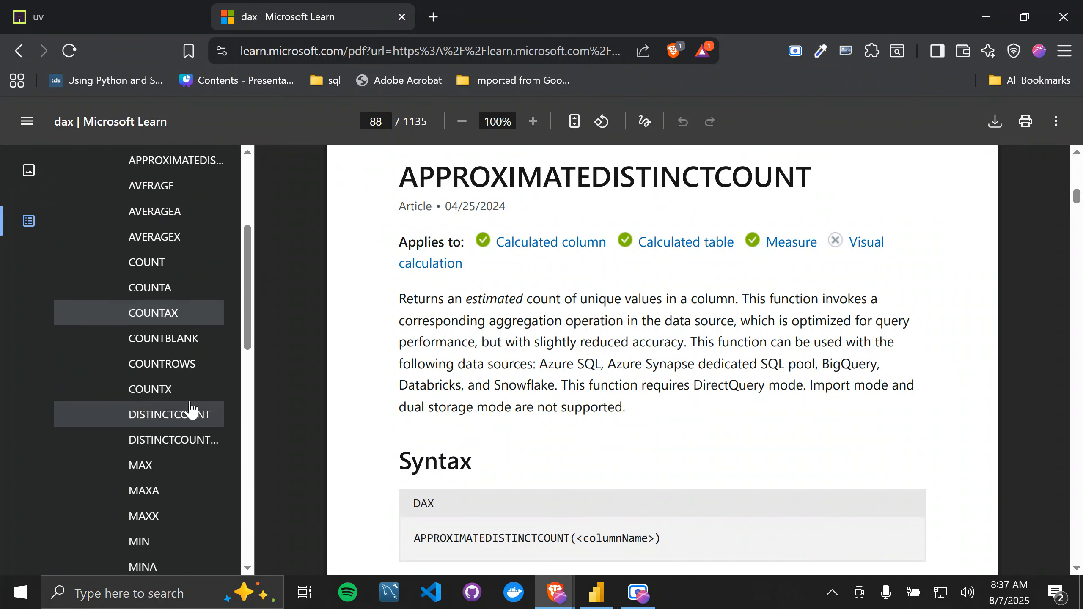
Step: Look through the remaining aggregation functions in the outline, then open the SUM article and highlight its one-line description
scroll(165, 428, "down", 3)
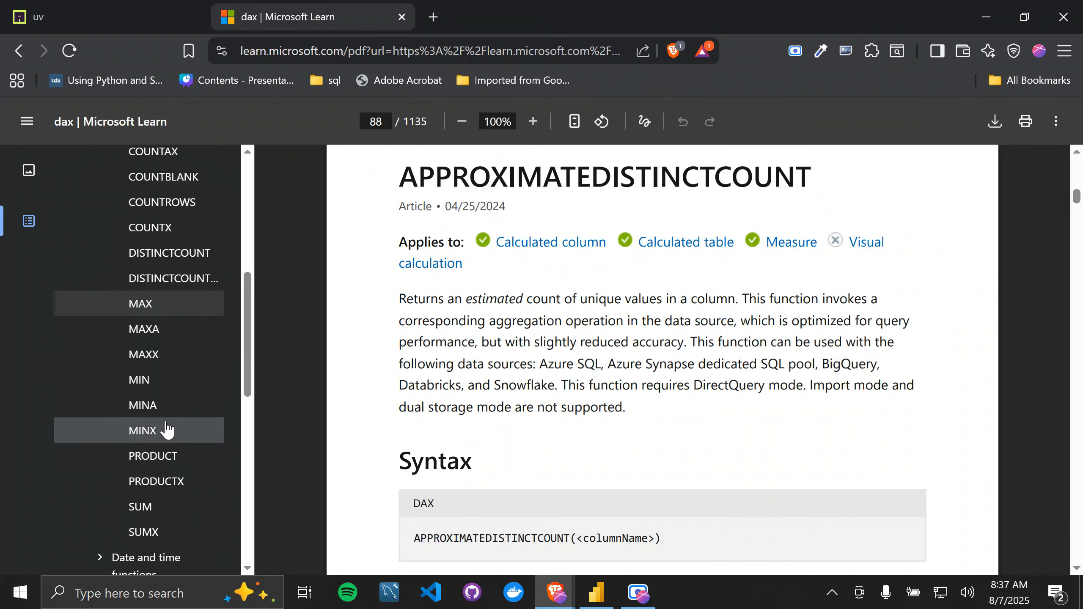
scroll(183, 389, "down", 1)
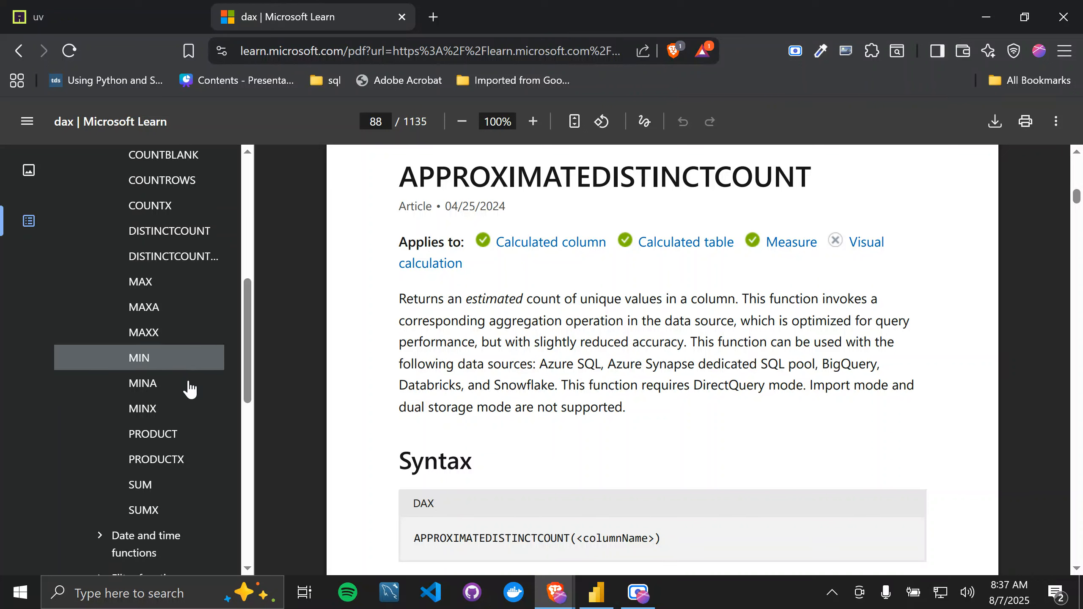
scroll(190, 390, "down", 2)
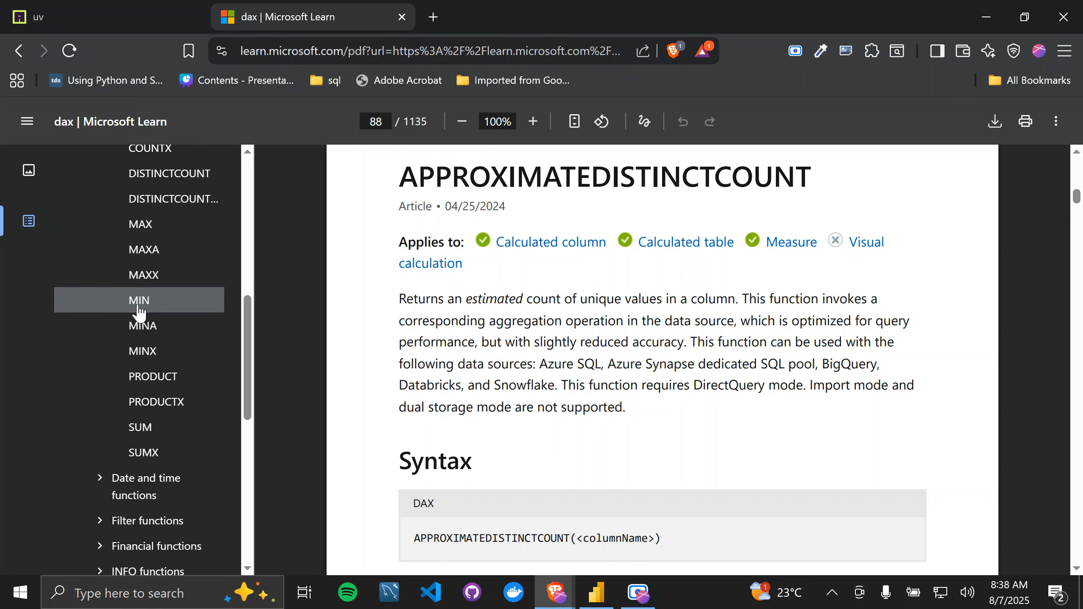
scroll(138, 311, "up", 6)
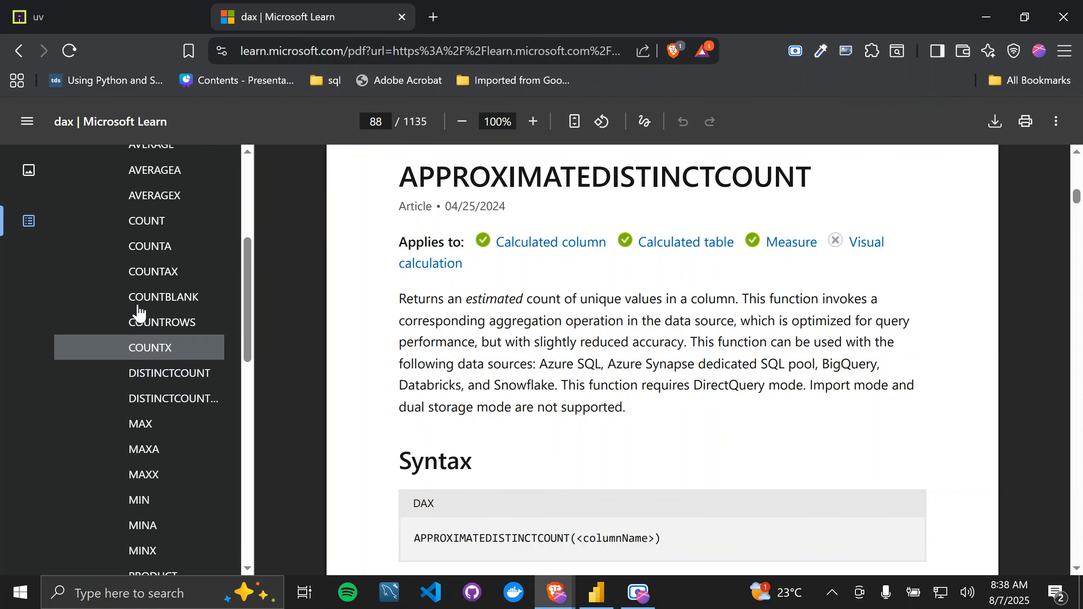
scroll(140, 442, "down", 2)
left_click(145, 534)
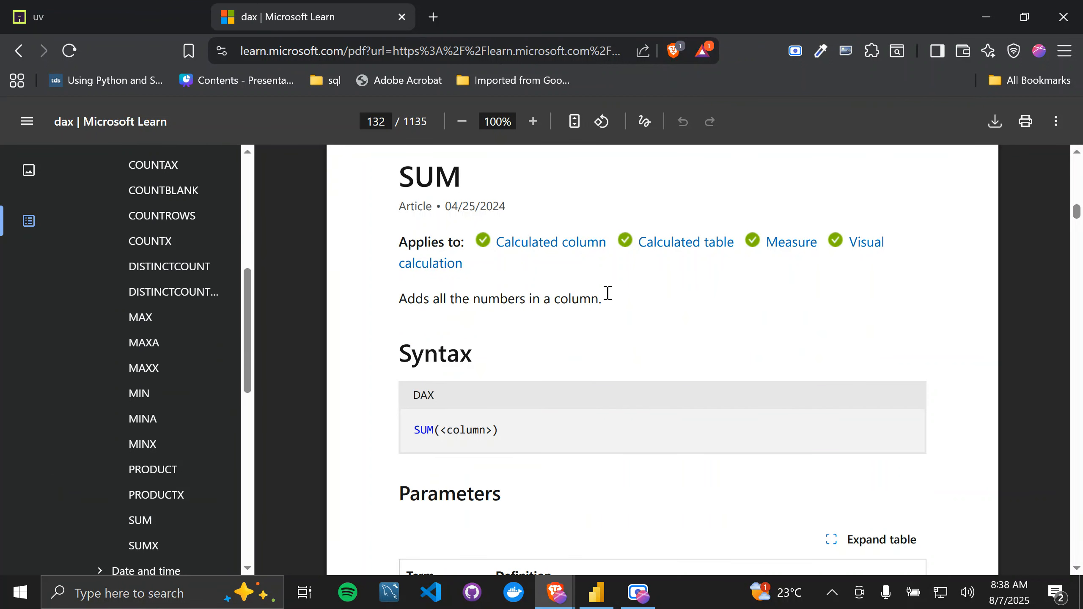
left_click_drag(604, 300, 397, 306)
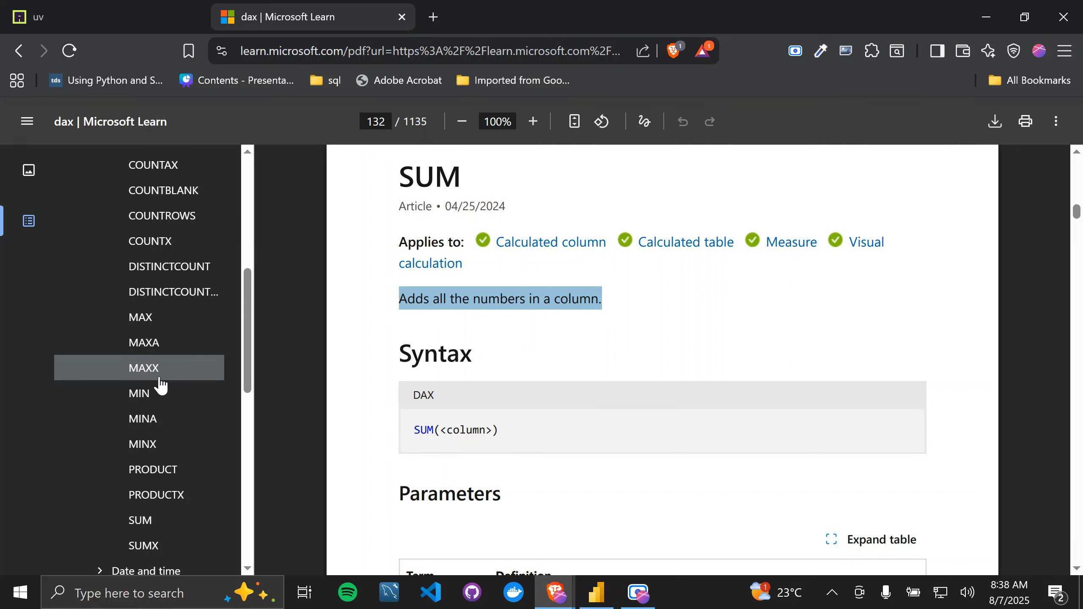
Step: Open the SUMX article and read its description, syntax and parameters
left_click(144, 544)
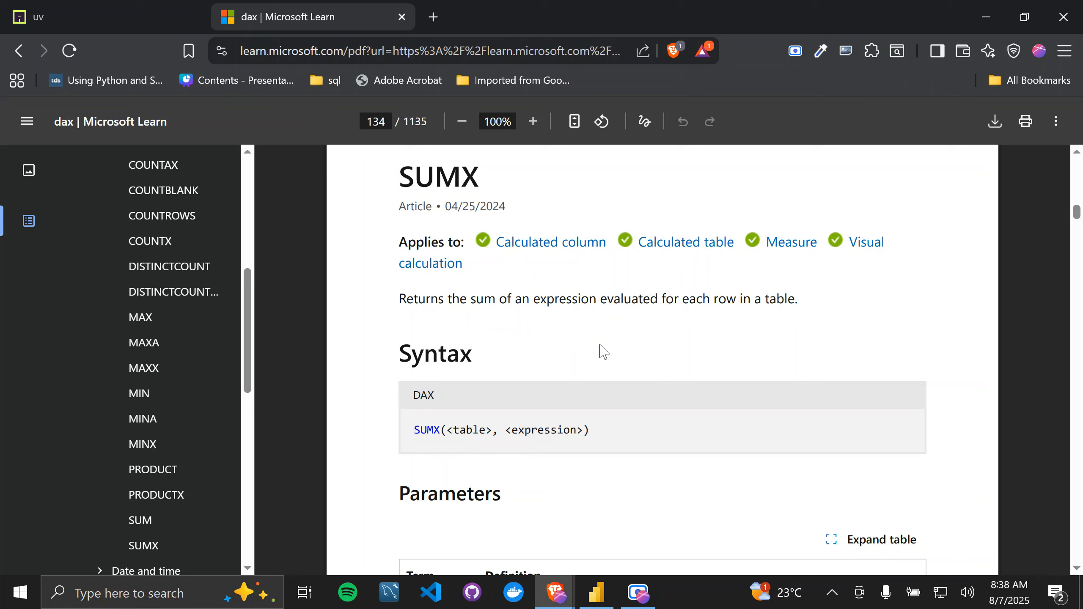
left_click_drag(400, 301, 675, 300)
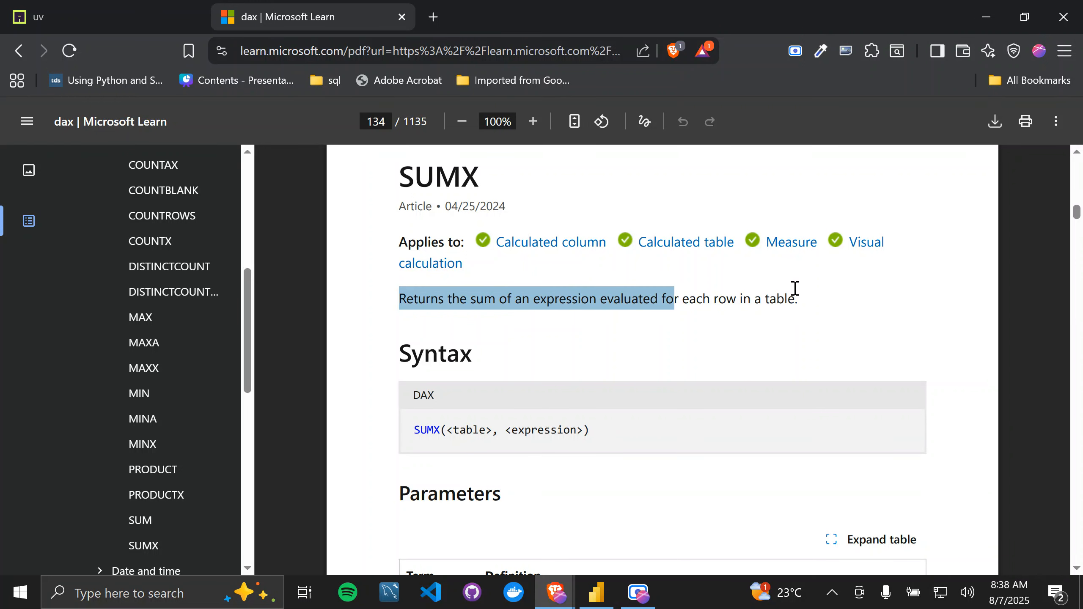
scroll(796, 288, "down", 3)
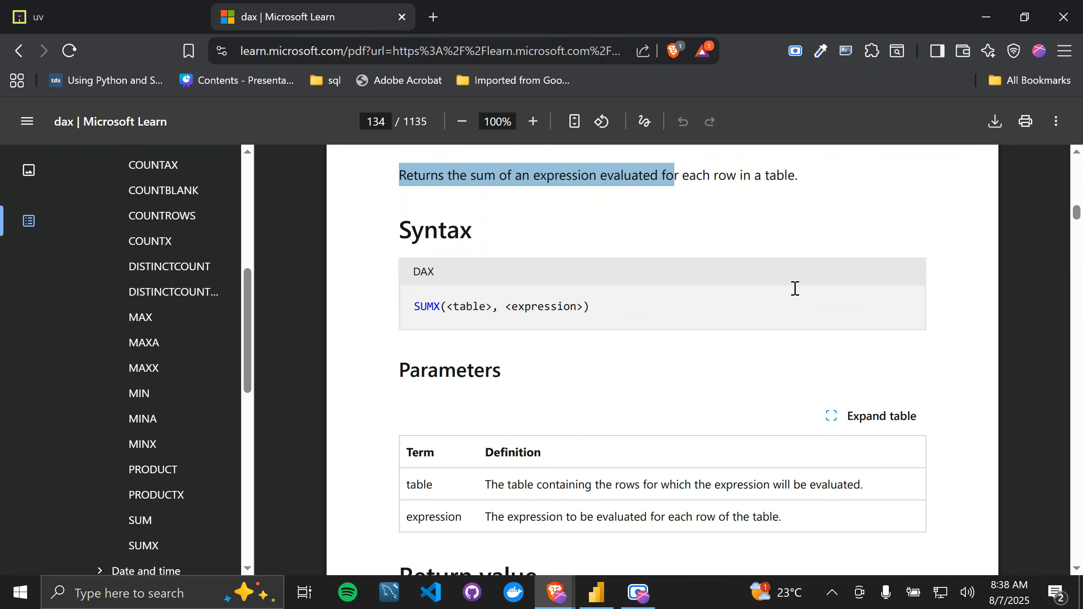
scroll(796, 288, "up", 2)
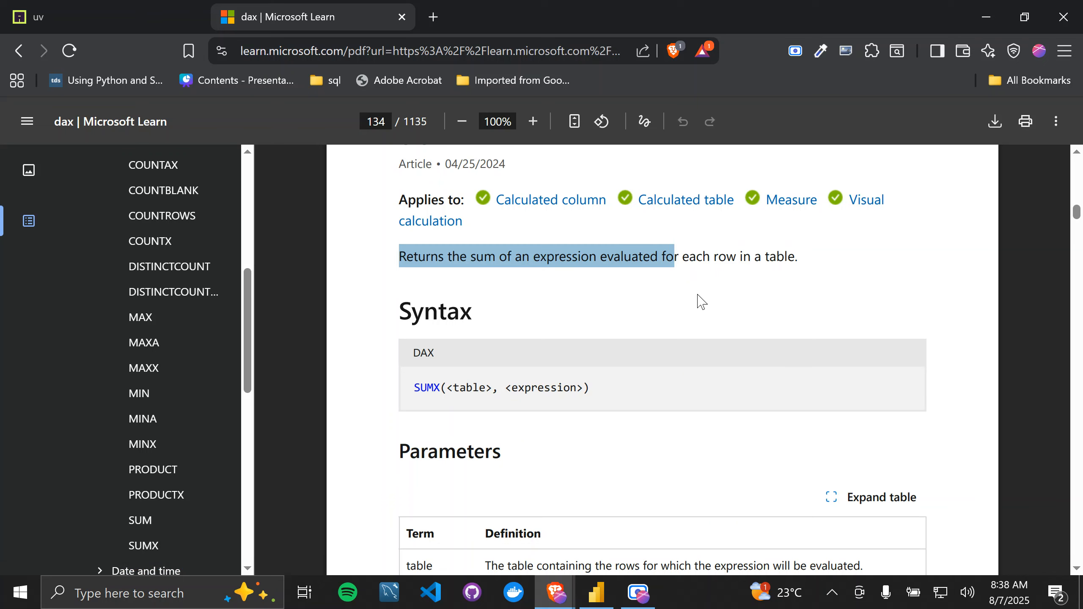
Step: Switch to Power BI Desktop and examine the financials columns in Table view, across to Profit and Date
key("alt+Tab")
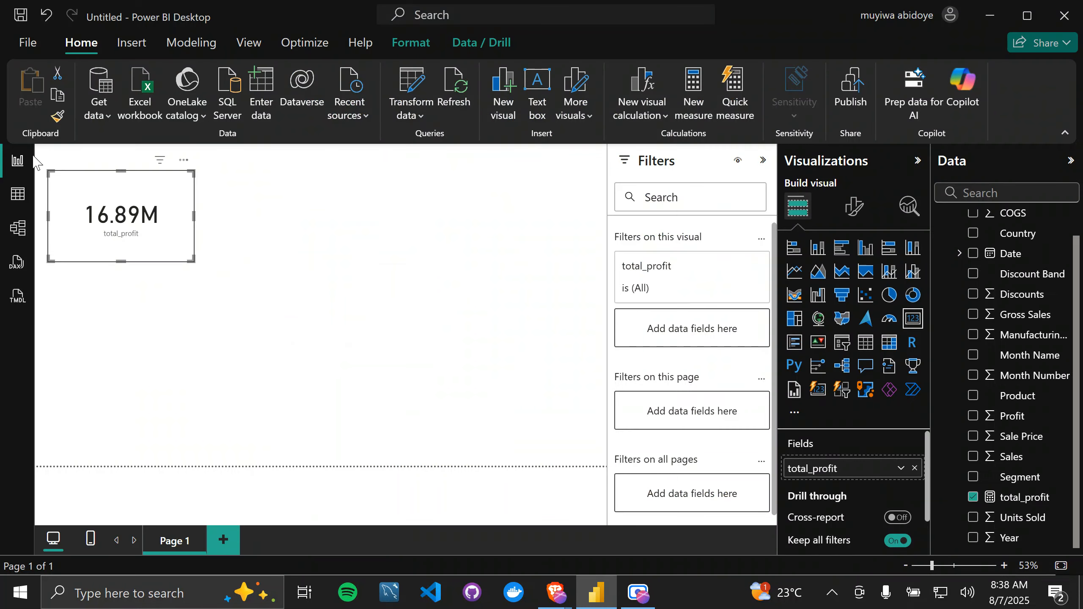
left_click(18, 197)
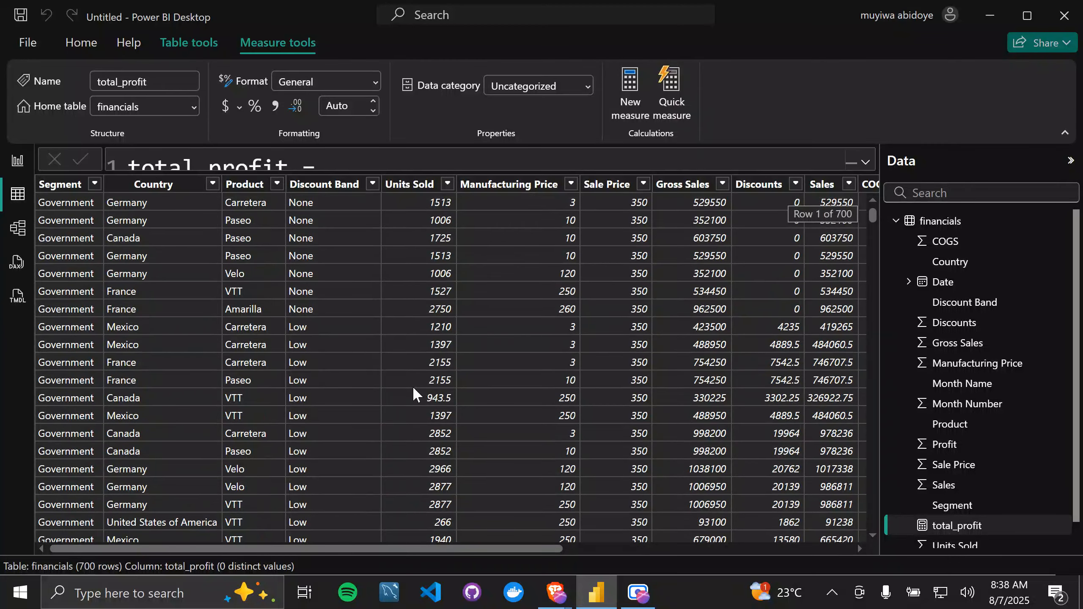
scroll(496, 391, "right", 5)
scroll(496, 390, "left", 1)
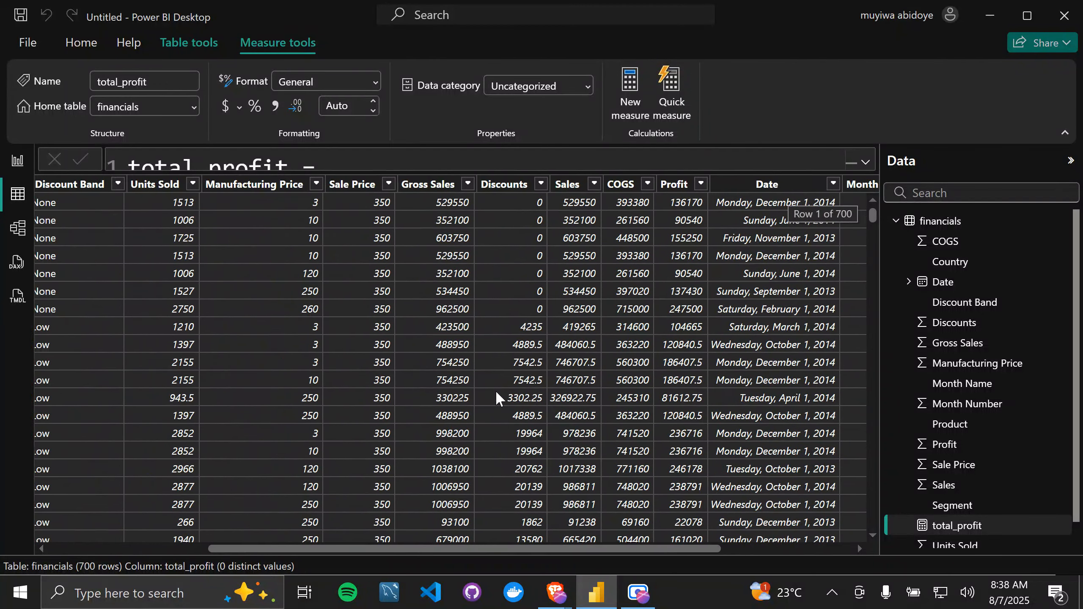
scroll(496, 390, "right", 2)
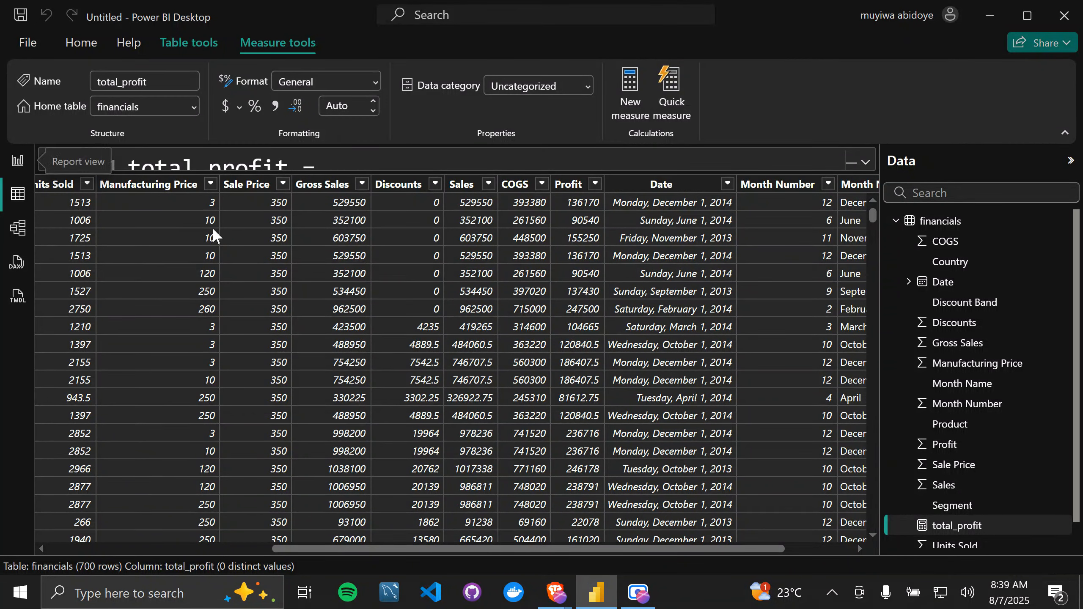
Step: Create a new measure in the financials table, enlarge its formula editor, and replace the default name with "total_profit_tax ="
left_click(934, 221)
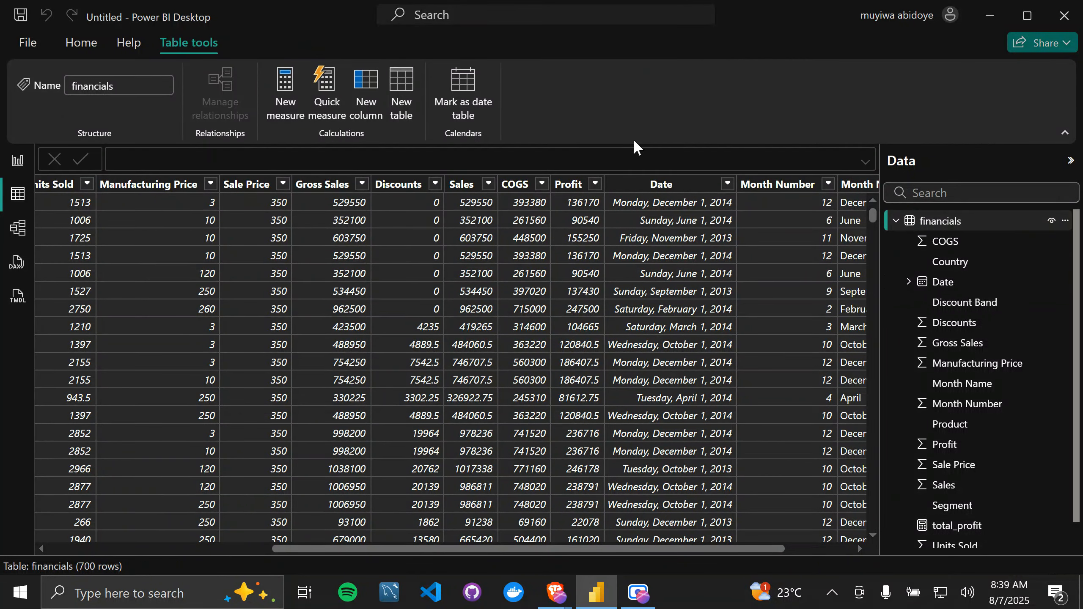
left_click(293, 97)
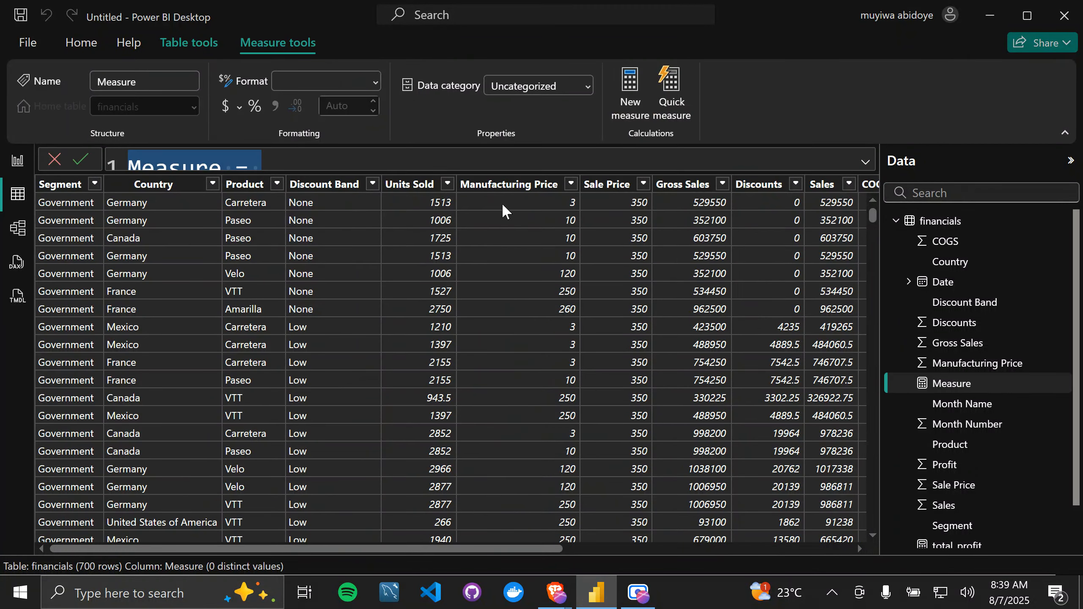
left_click(866, 161)
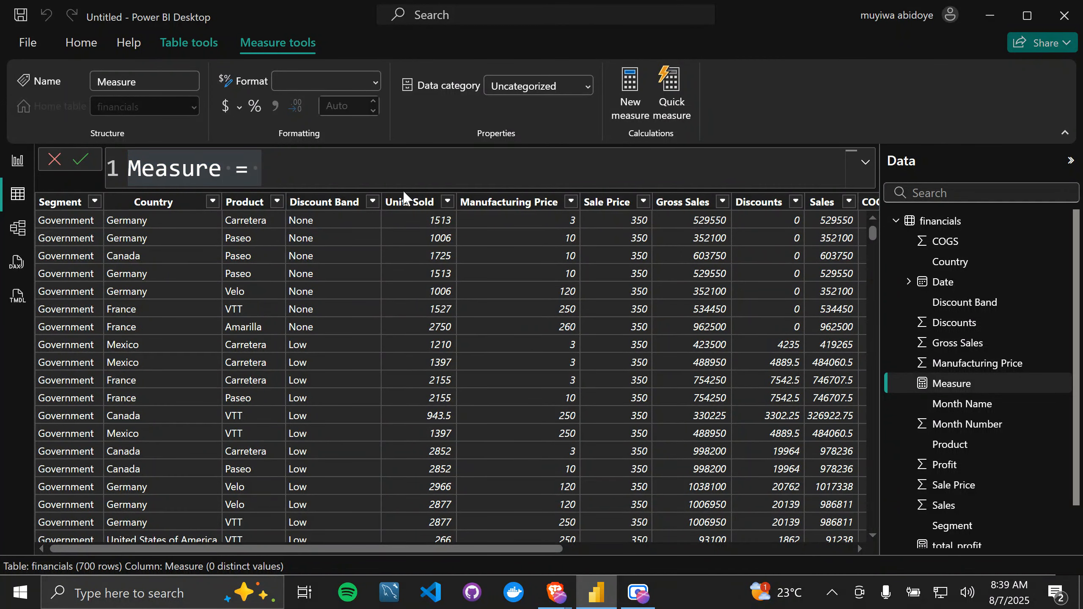
left_click(866, 162)
left_click(331, 183)
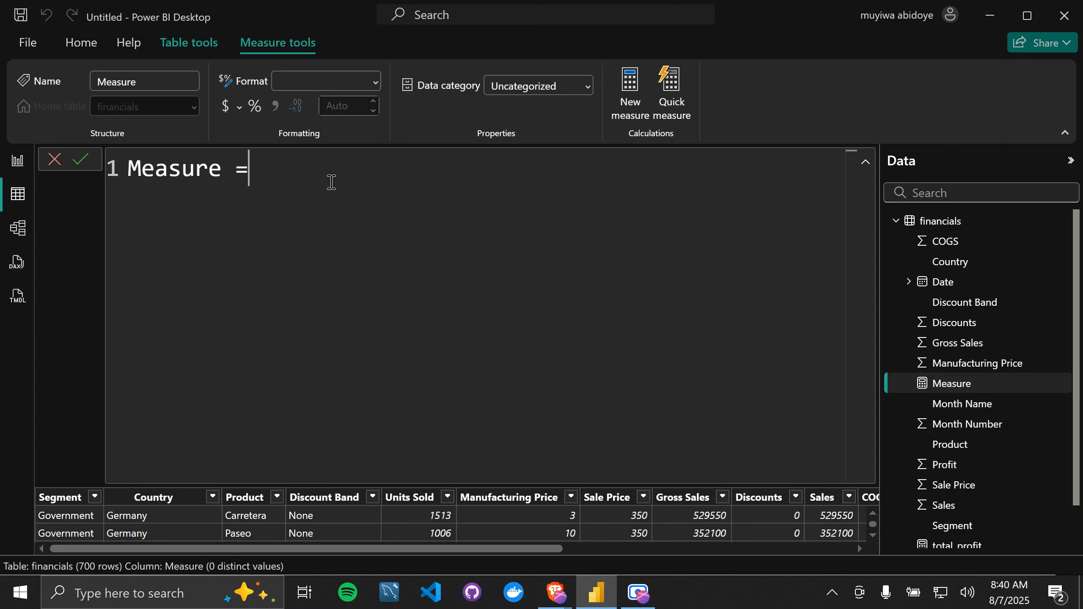
key("BackSpace")
key("BackSpace")
key("BackSpace")
key("BackSpace")
key("BackSpace")
key("BackSpace")
key("BackSpace")
key("BackSpace")
key("BackSpace")
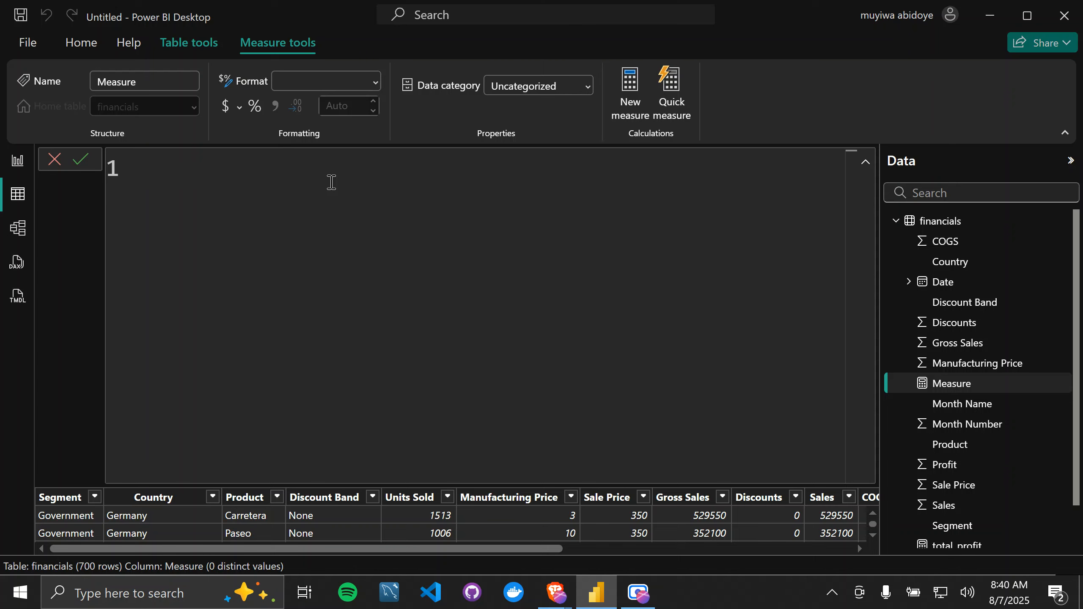
type("total_profi")
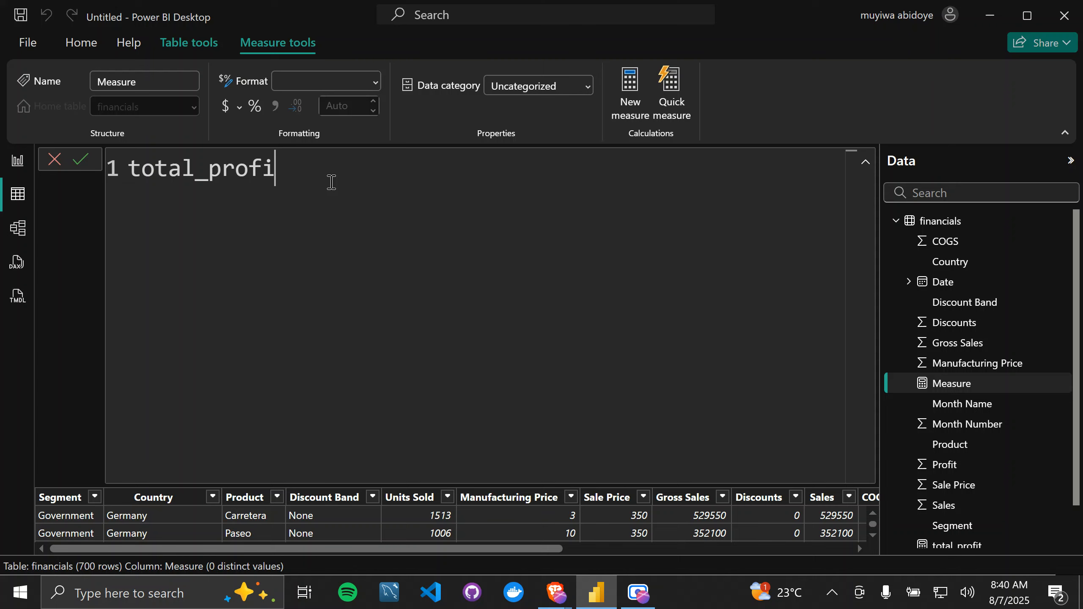
type("t_tax =")
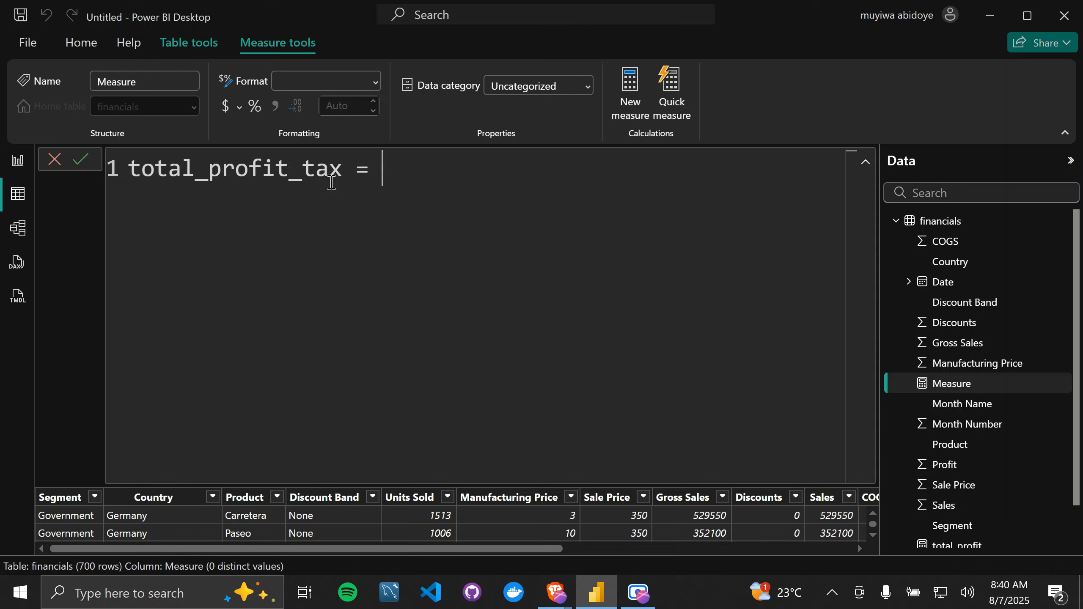
Step: Add the comment "// returns the total amount paid in profit tax" on a new line below the measure name
key("shift+Return")
type("//")
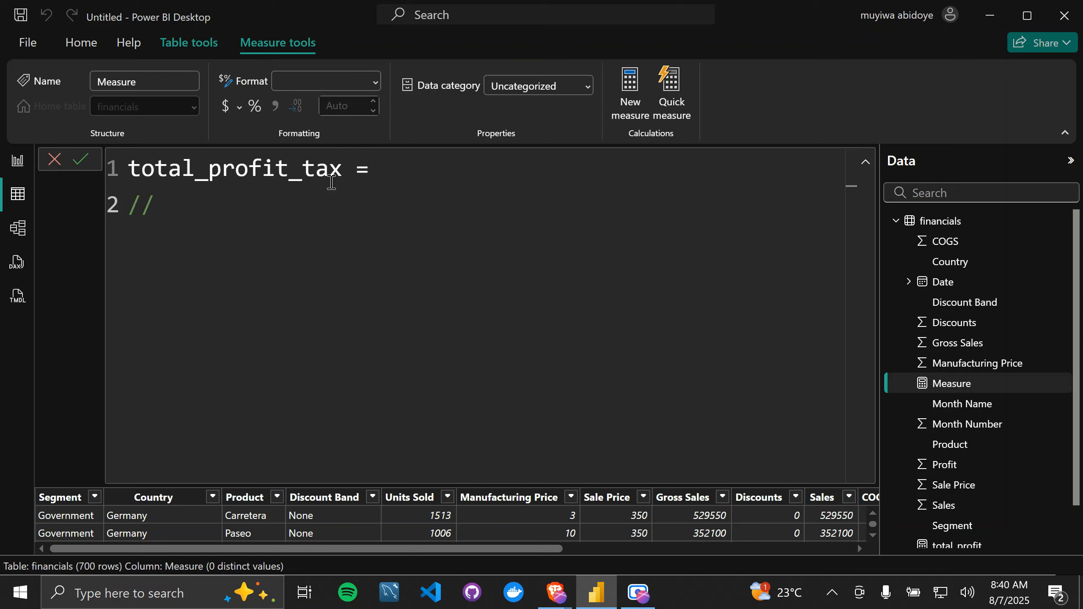
type(" retut")
key("BackSpace")
type("rns the ")
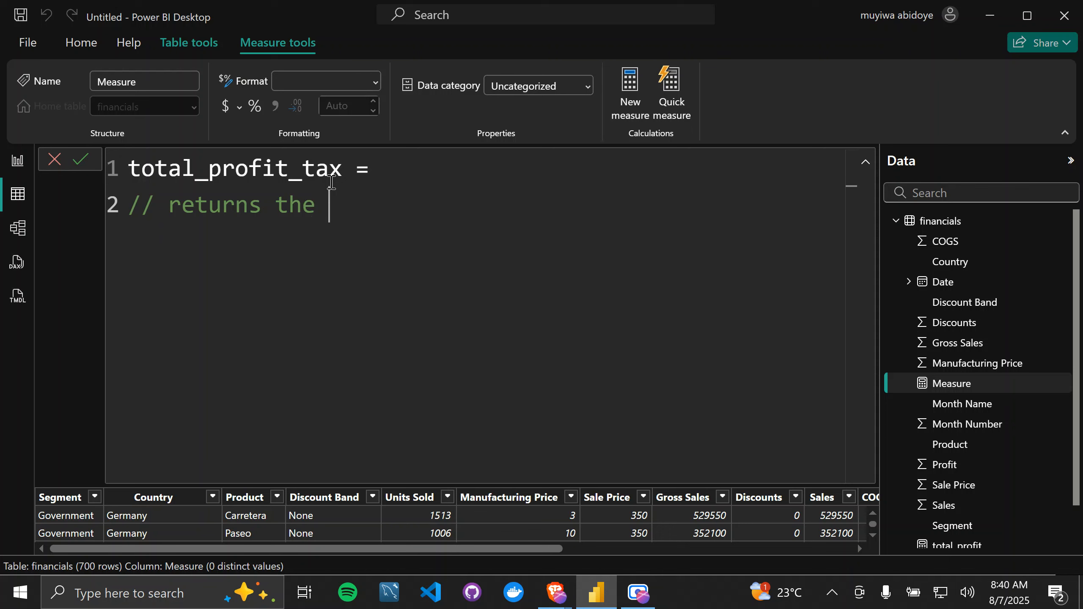
type("total amount ")
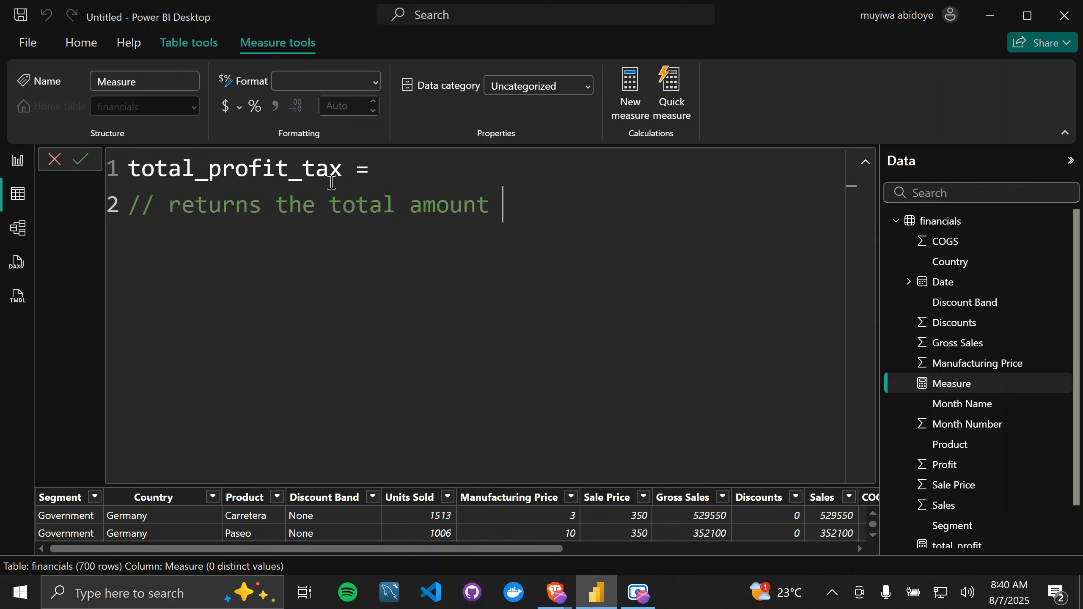
type("paid in ")
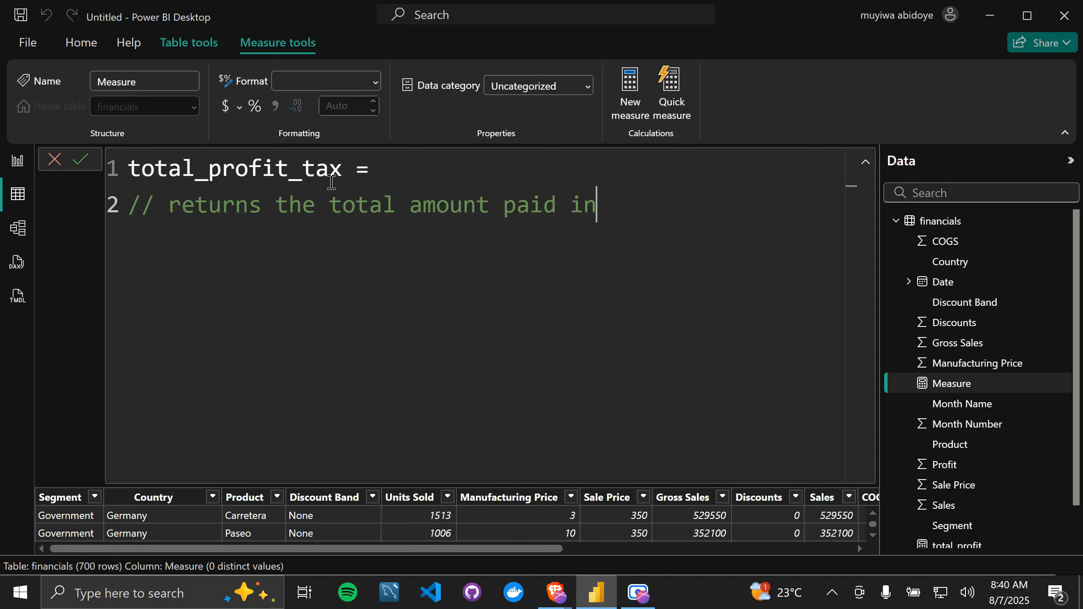
type("profit ")
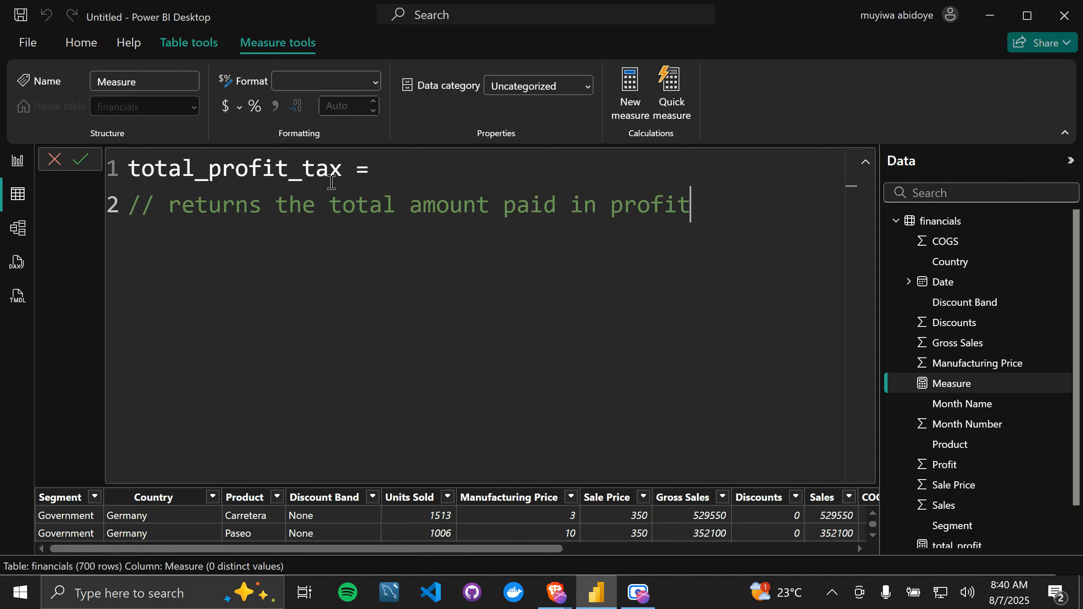
type("tax. profit tax s")
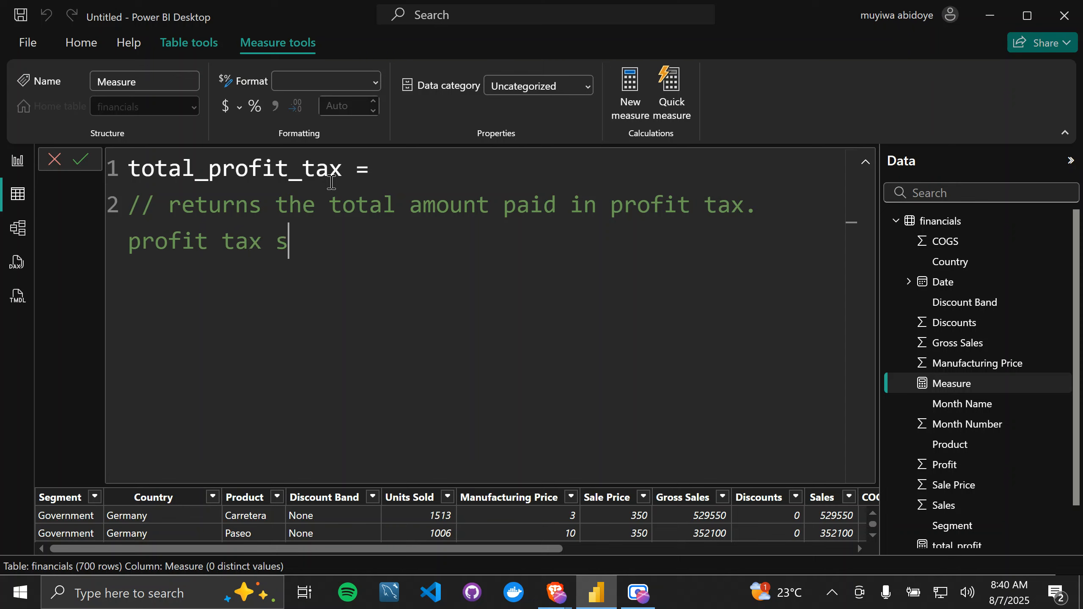
Step: Extend the comment with ". profit tax is 4% of each profit made." and start a new line below it
key("BackSpace")
type("is 4% of ")
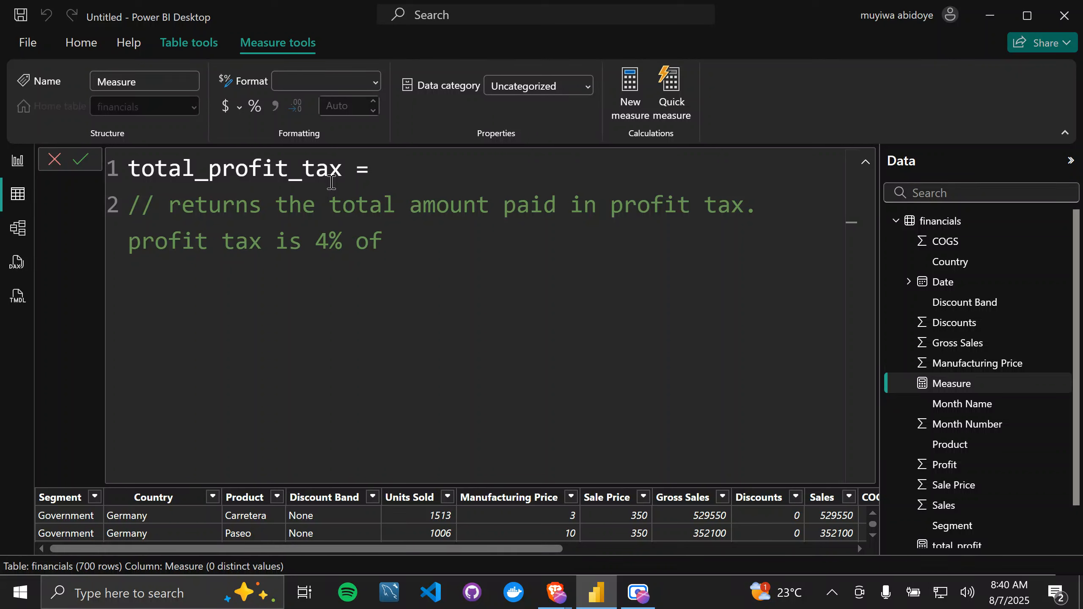
type("the profit ")
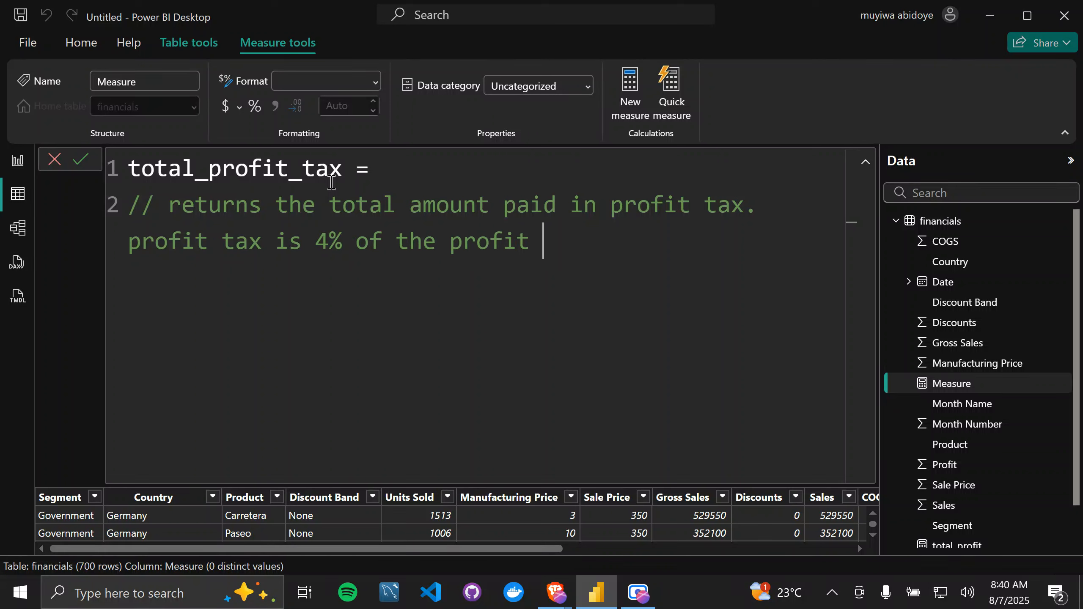
type("m")
key("BackSpace")
key("BackSpace")
key("BackSpace")
key("BackSpace")
key("BackSpace")
key("BackSpace")
key("BackSpace")
key("BackSpace")
key("BackSpace")
key("BackSpace")
key("BackSpace")
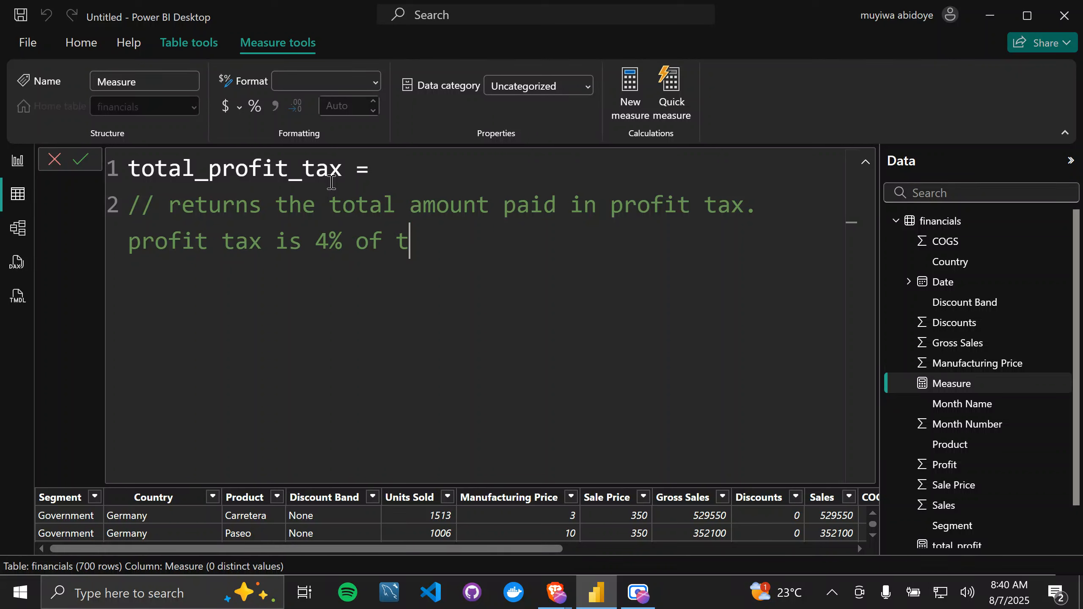
key("BackSpace")
type("each profit made")
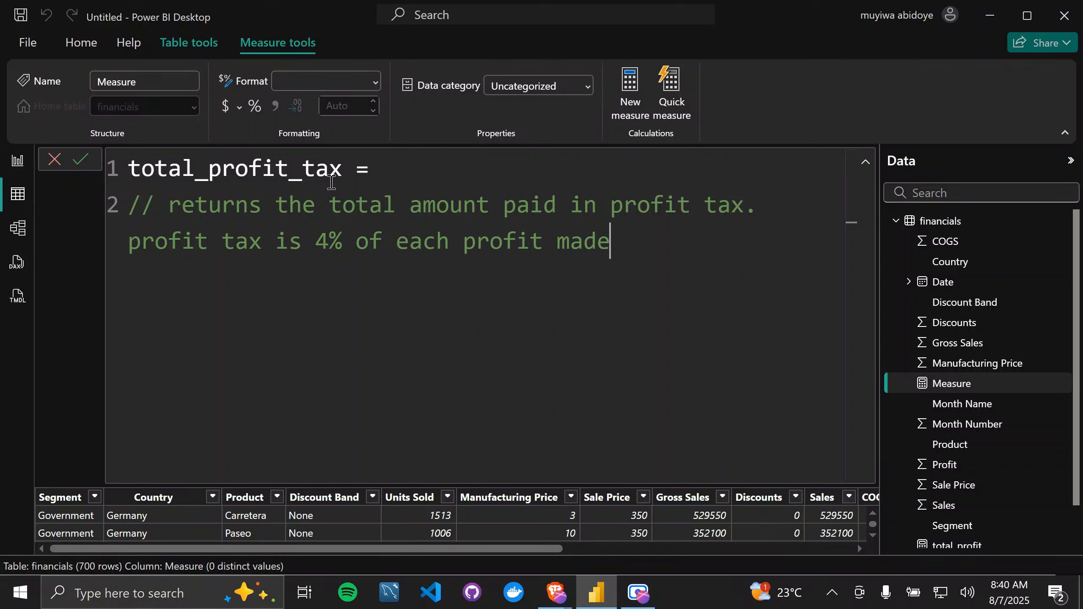
type(".")
key("Return")
scroll(535, 523, "down", 3)
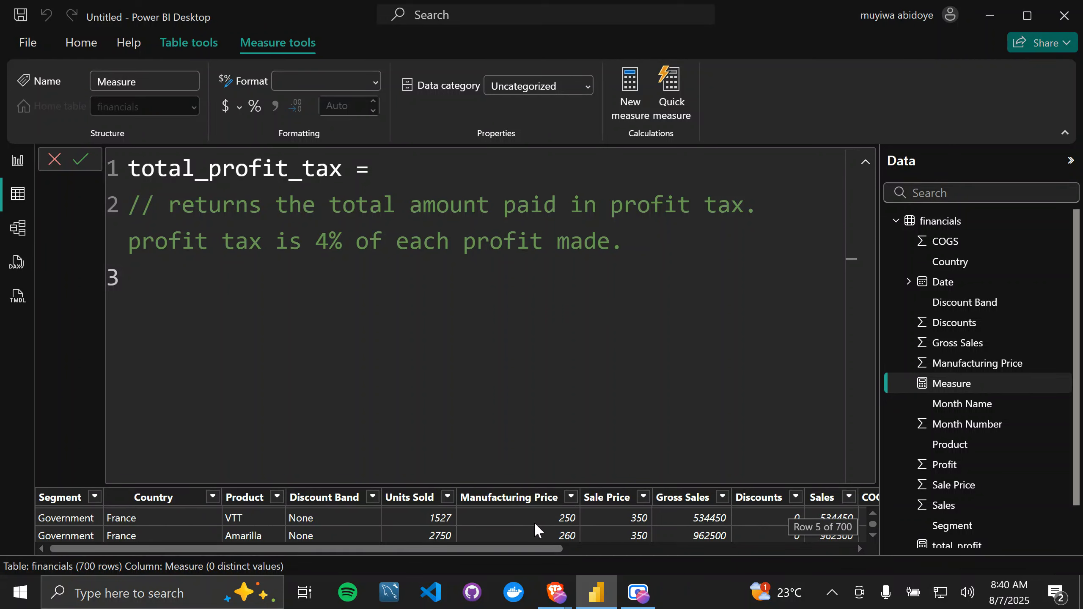
scroll(535, 523, "up", 3)
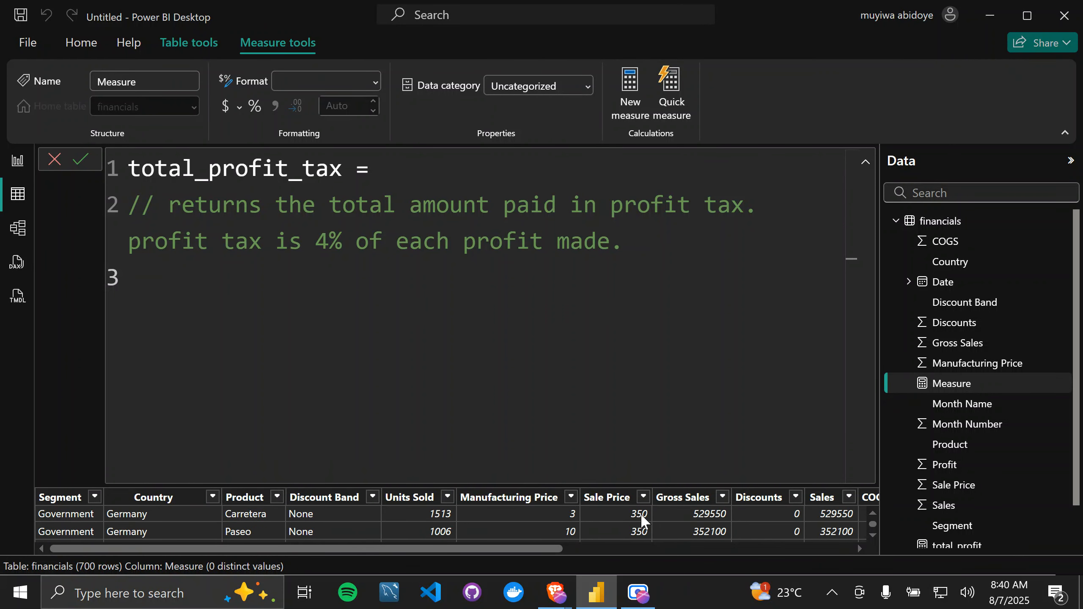
scroll(618, 513, "down", 1)
scroll(640, 513, "up", 1)
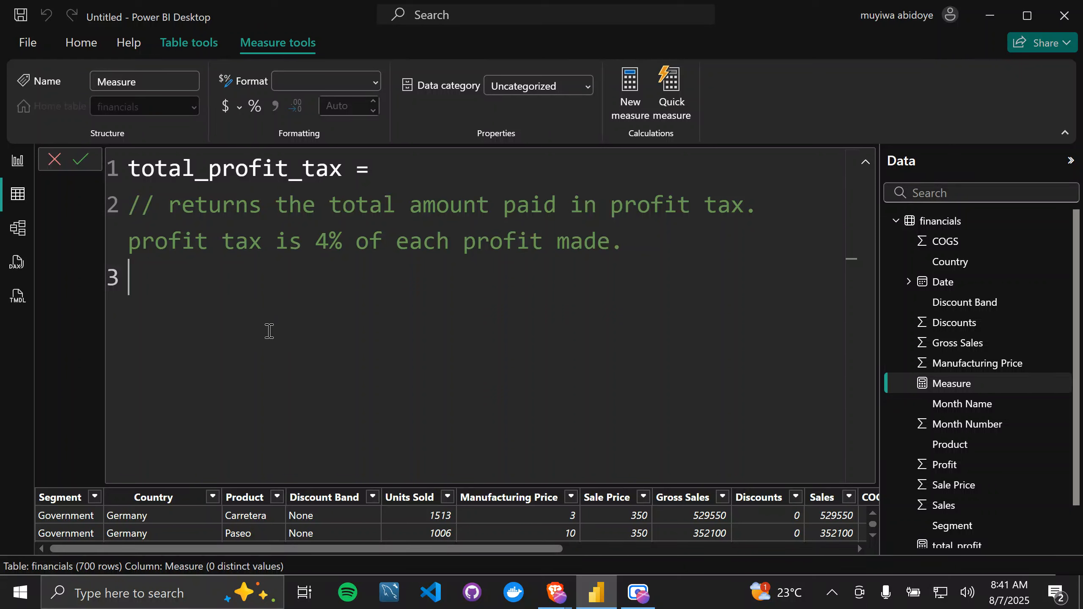
Step: Begin the formula on line 3 with the SUMX function and supply financials as its table argument
type("sum")
key("Tab")
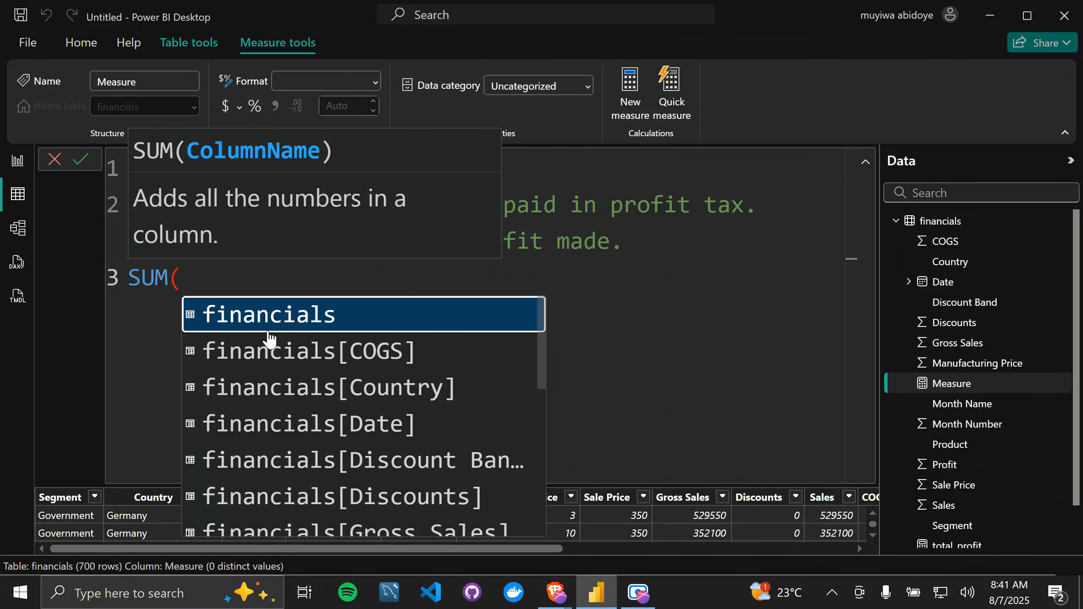
key("BackSpace")
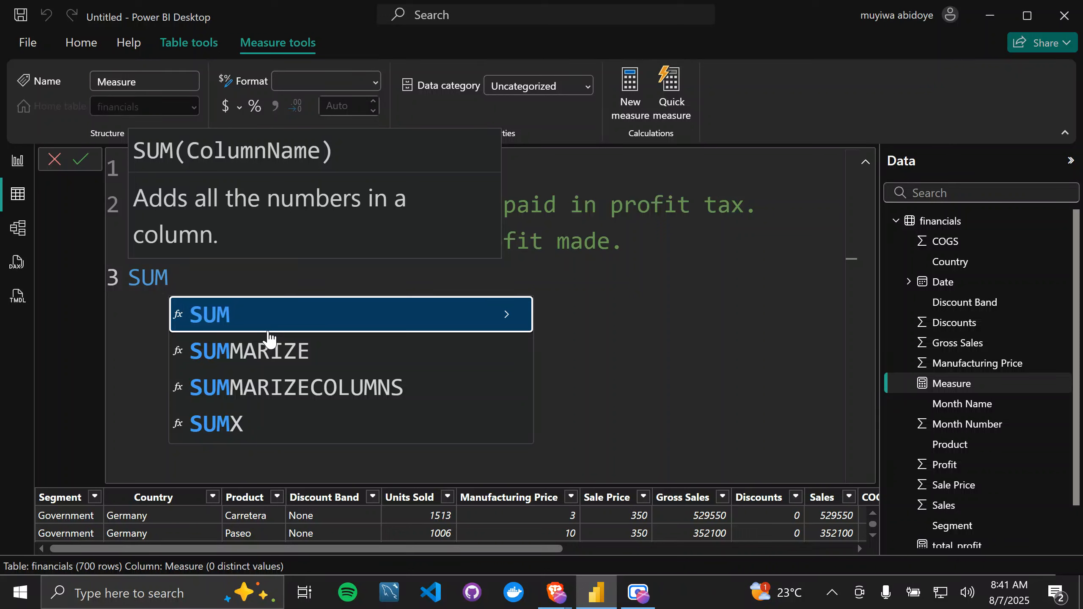
key("Down")
key("Down")
key("Down")
key("Tab")
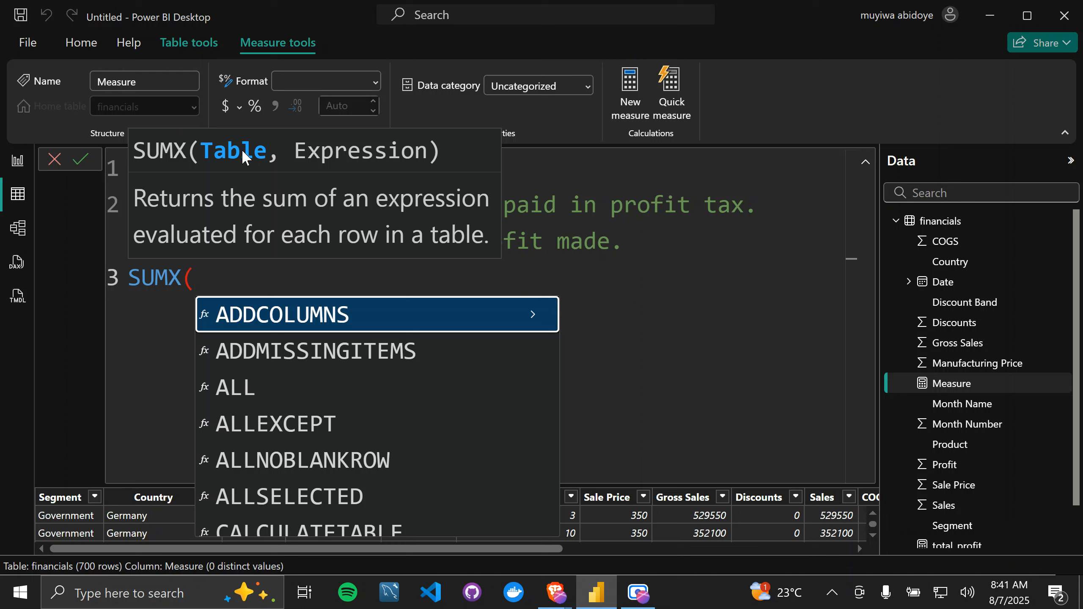
type("fina")
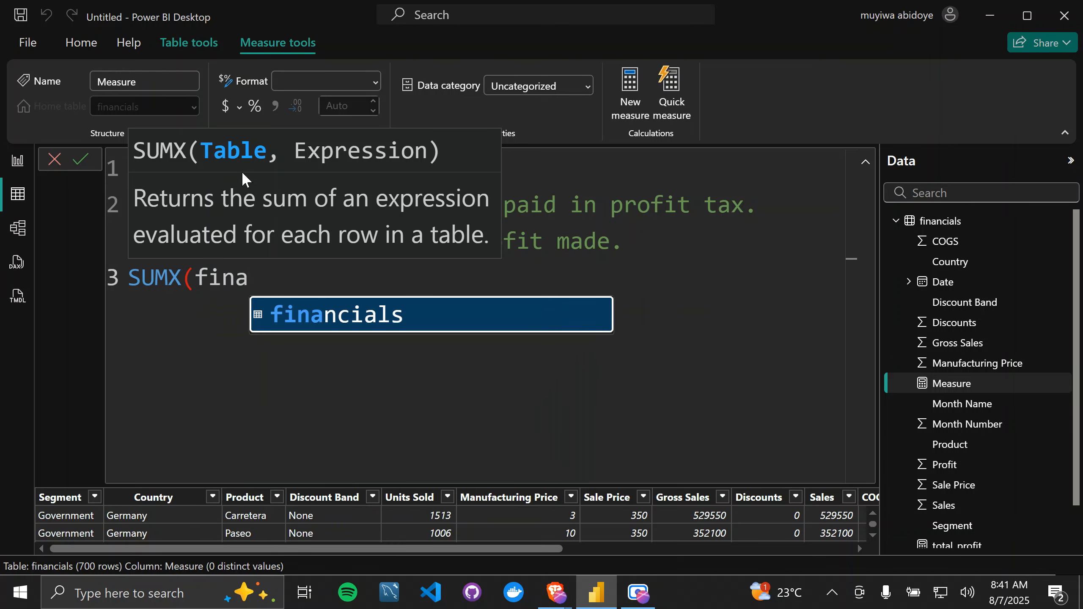
key("Tab")
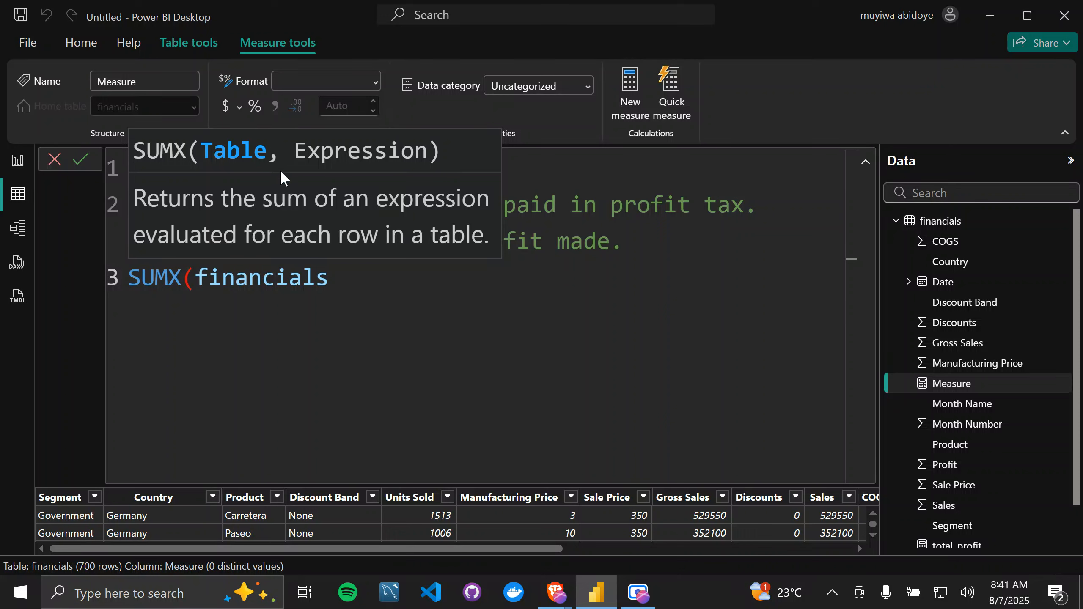
Step: Complete the SUMX expression with financials[Profit] * 0.04, close the function, and commit the total_profit_tax measure
type(",")
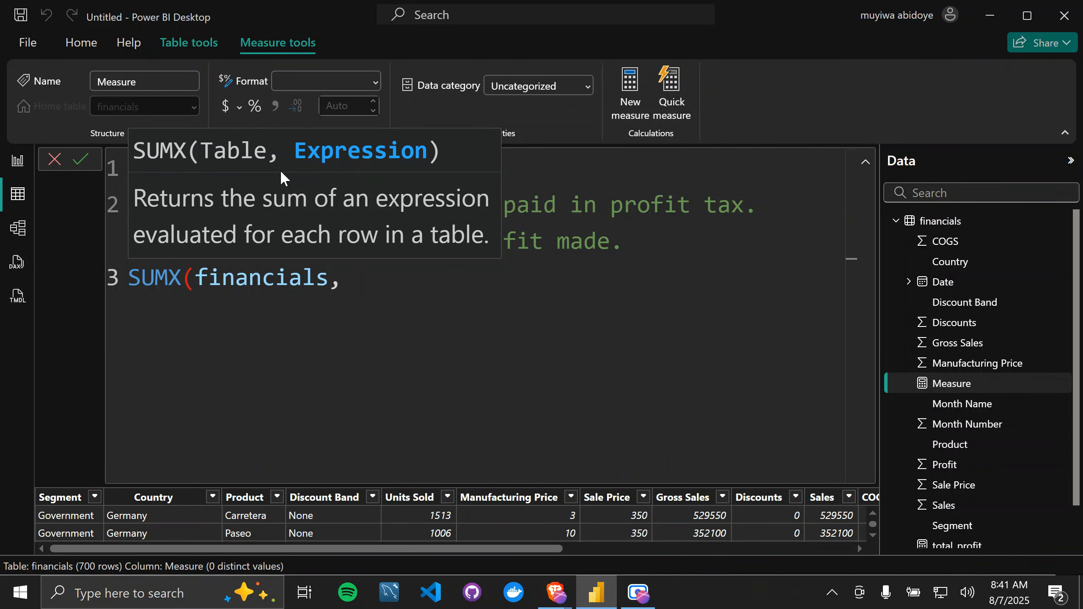
type("pro")
key("BackSpace")
key("BackSpace")
type("profi")
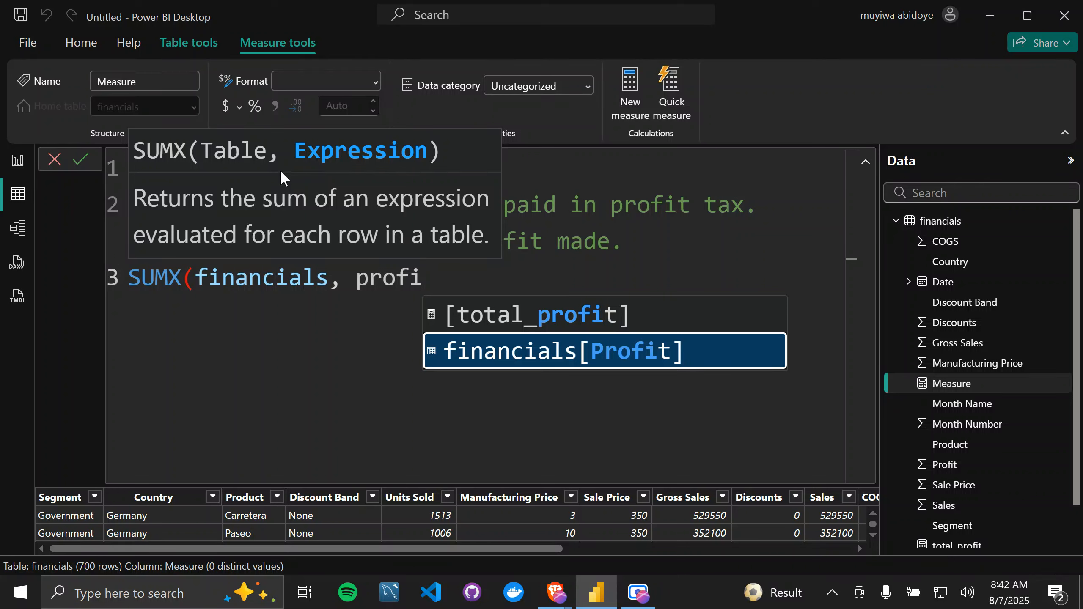
key("Tab")
type("*")
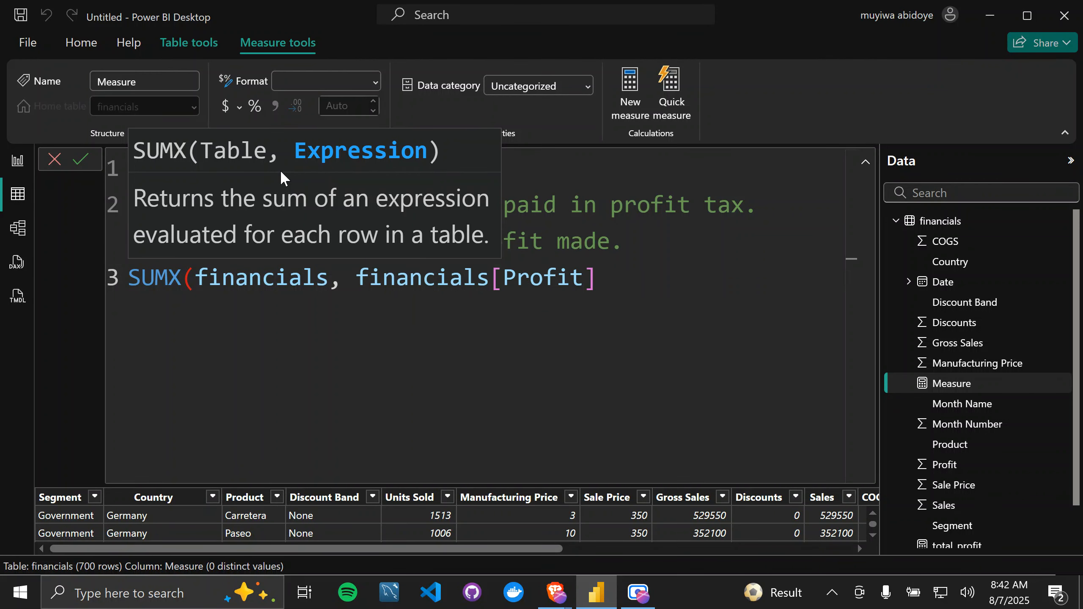
type(" 0.04)")
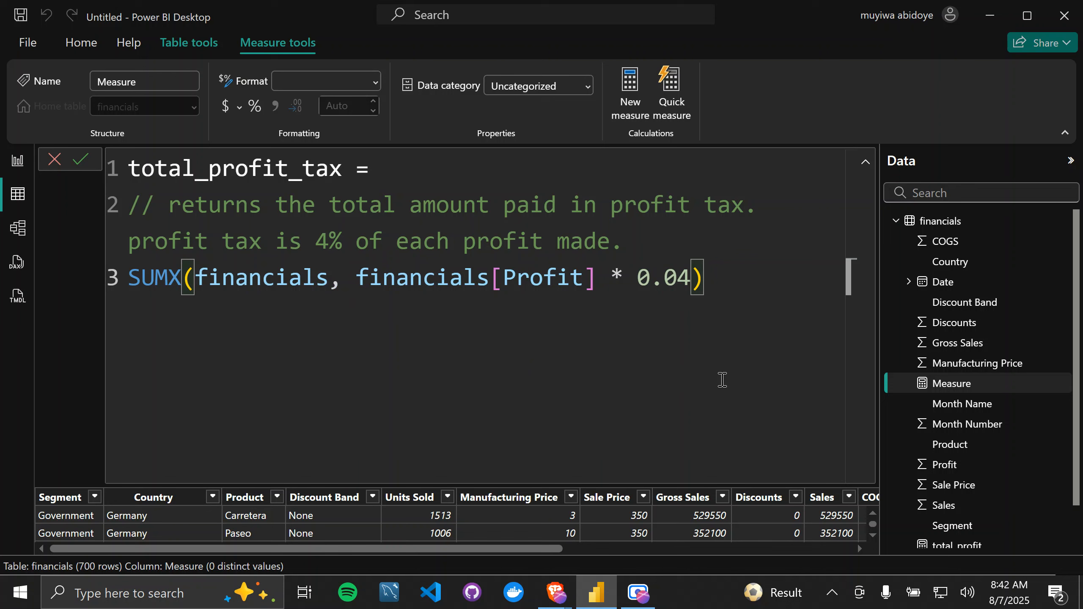
key("Return")
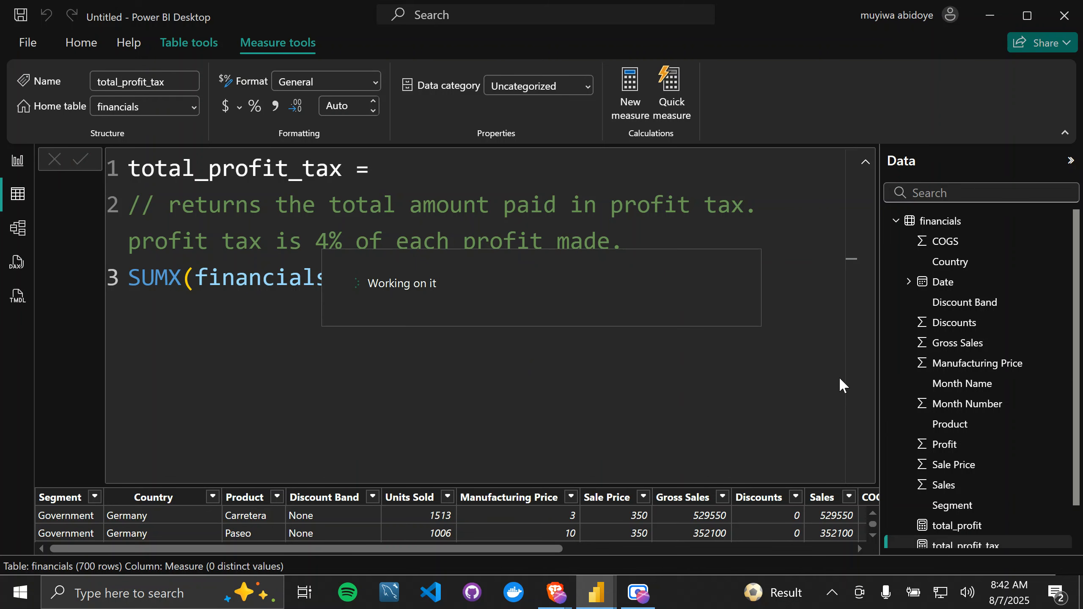
Step: Collapse the formula editor and add a card showing total_profit_tax to the report page, comparing it with the total_profit card
left_click(866, 162)
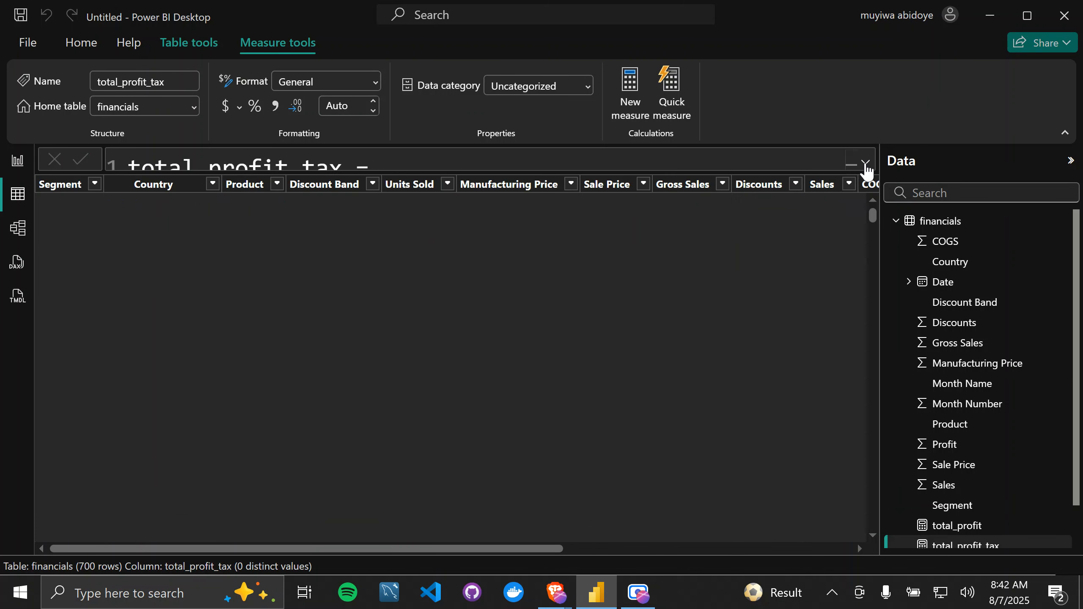
scroll(981, 504, "down", 2)
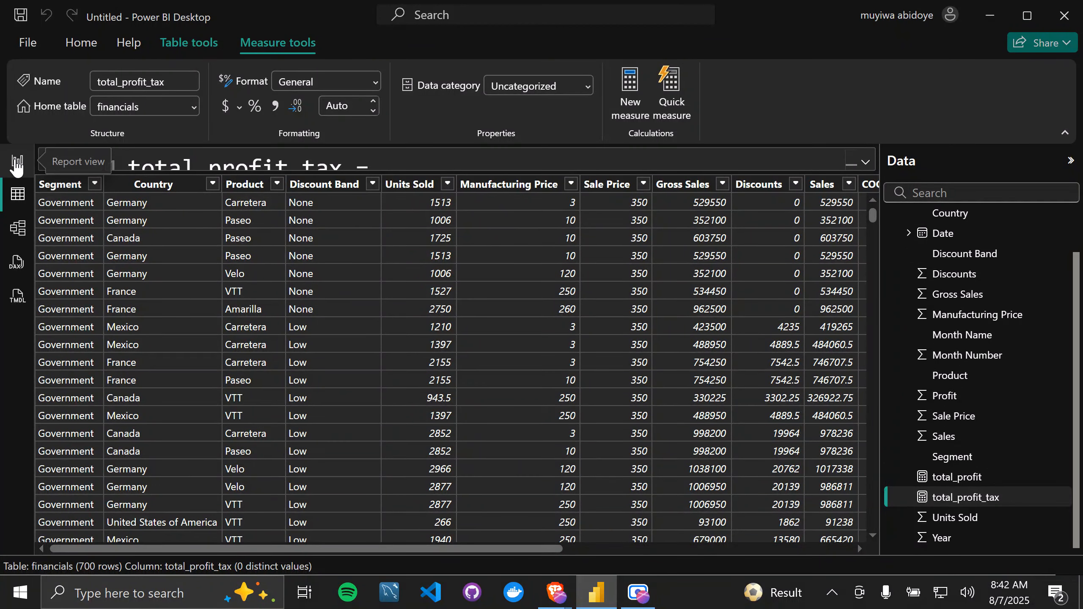
left_click(17, 161)
left_click(381, 287)
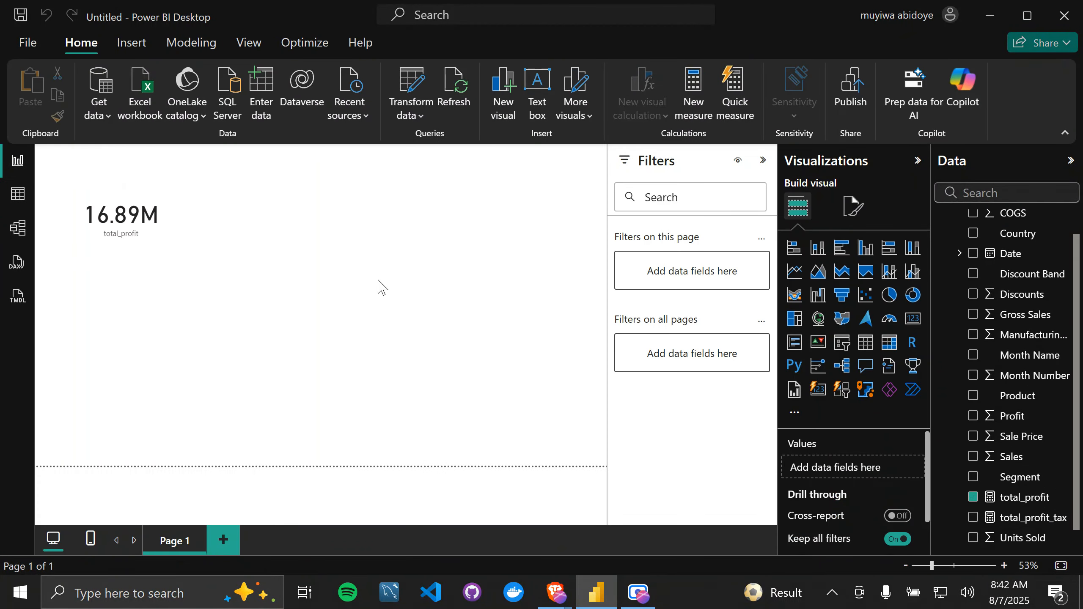
left_click(912, 319)
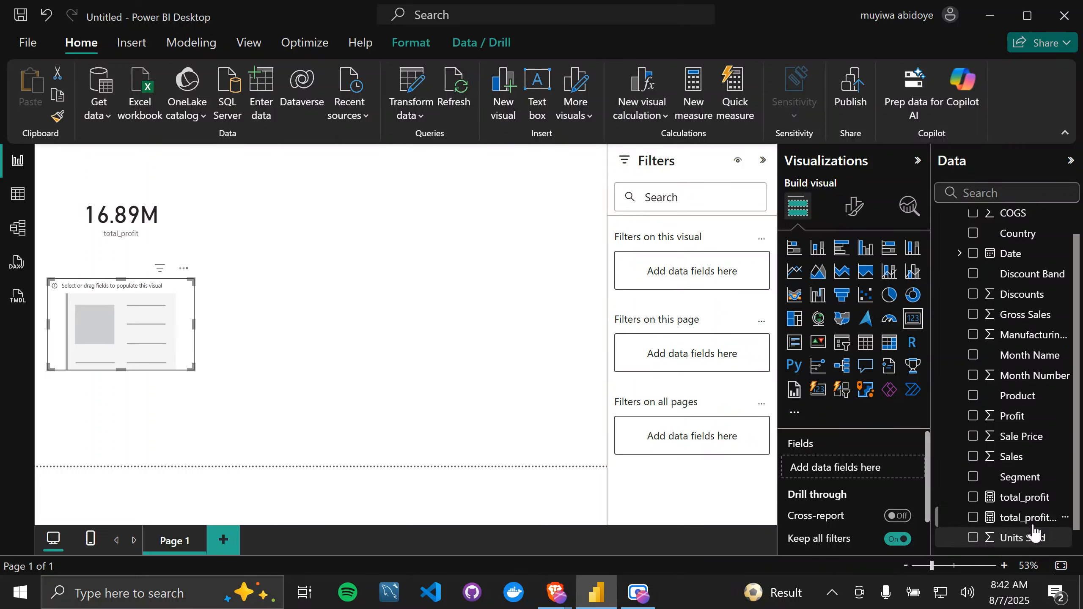
left_click_drag(1034, 522, 876, 474)
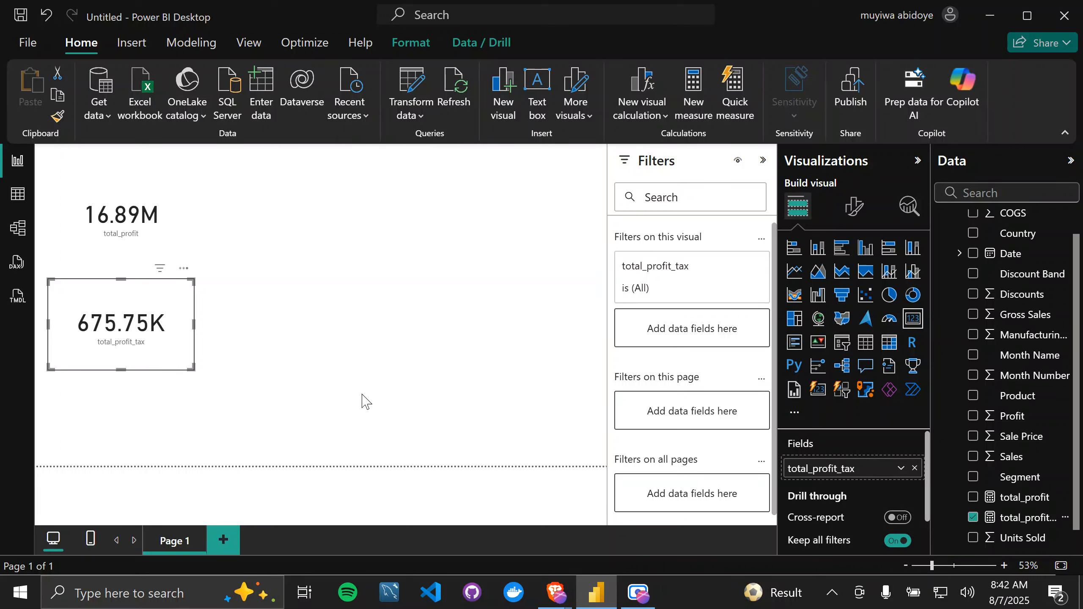
left_click(129, 231)
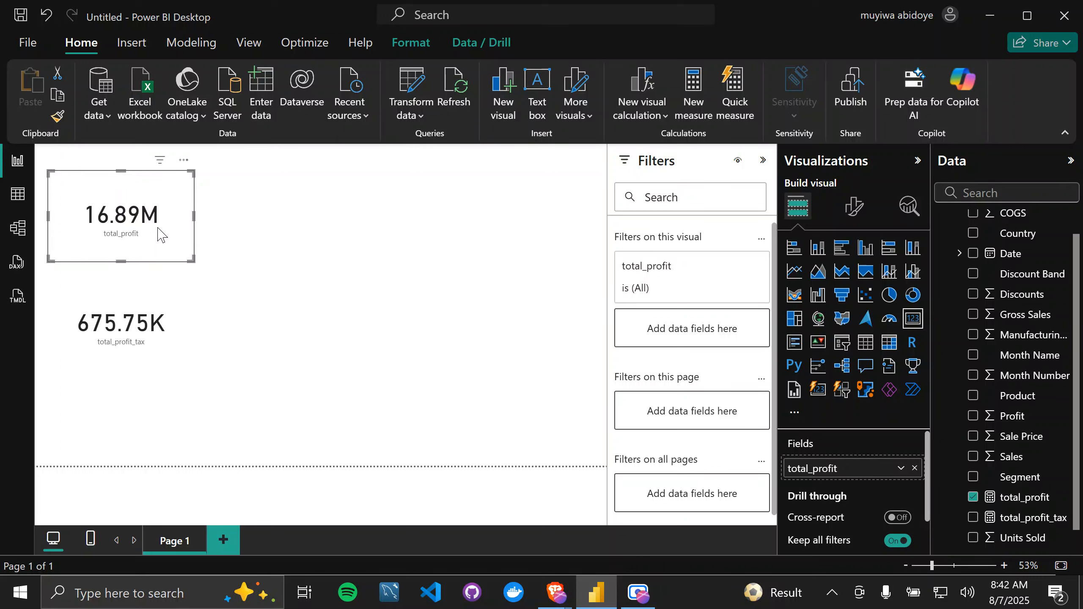
left_click(169, 320)
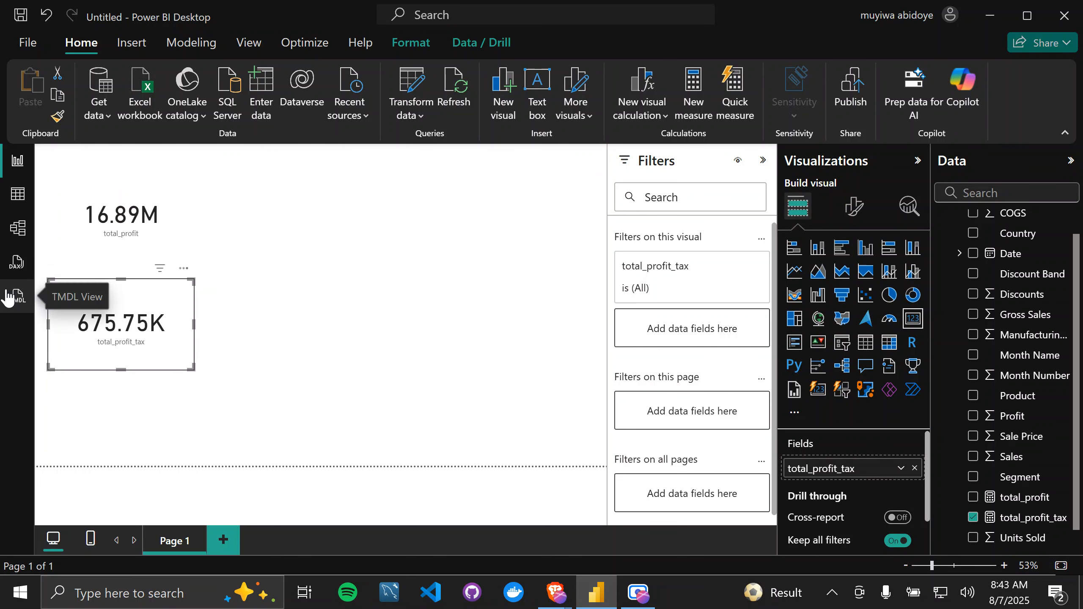
Step: Switch to the DAX reference in the browser and look through the MAXX, MINX and COUNTX entries
key("alt+Tab")
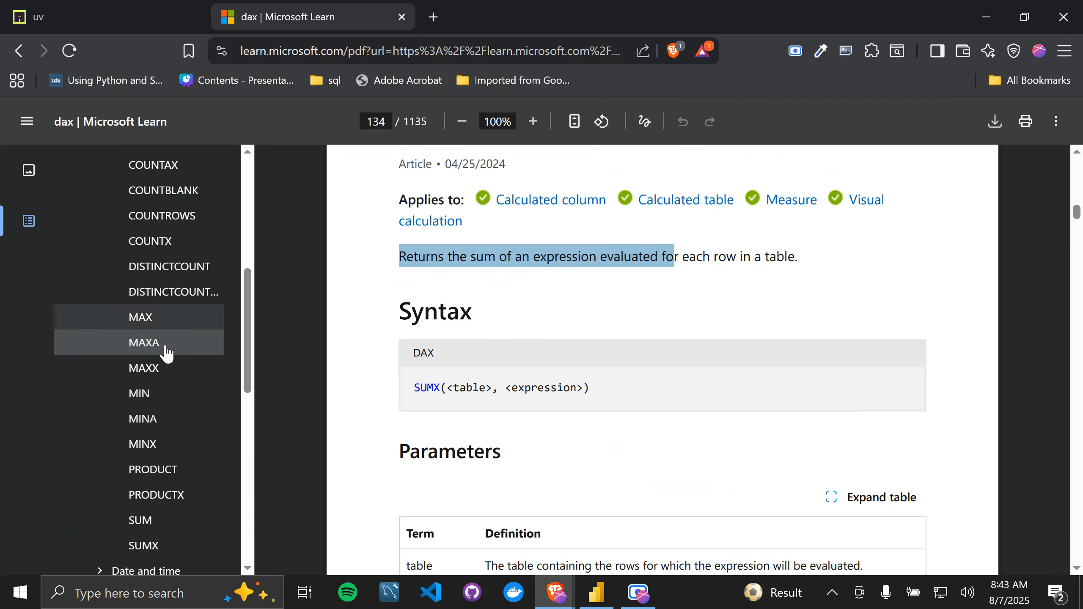
left_click(161, 382)
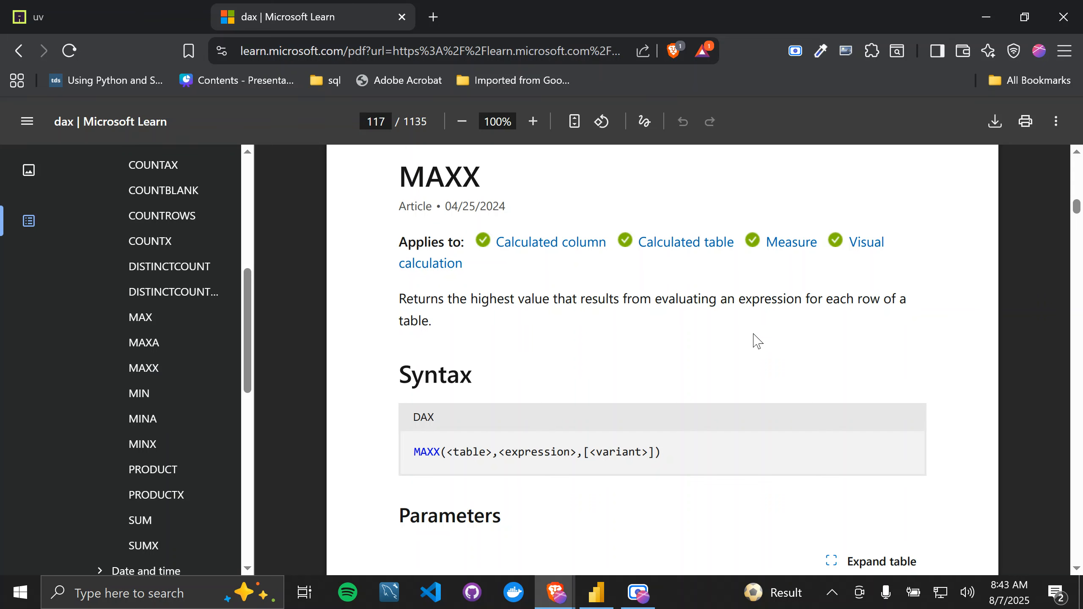
left_click_drag(716, 302, 785, 304)
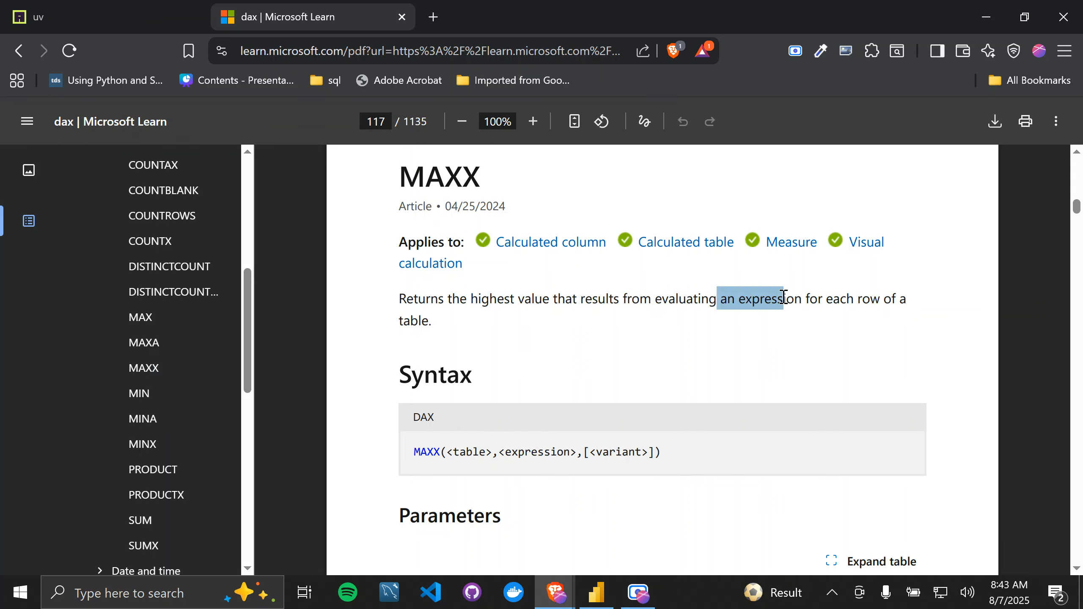
left_click(479, 460)
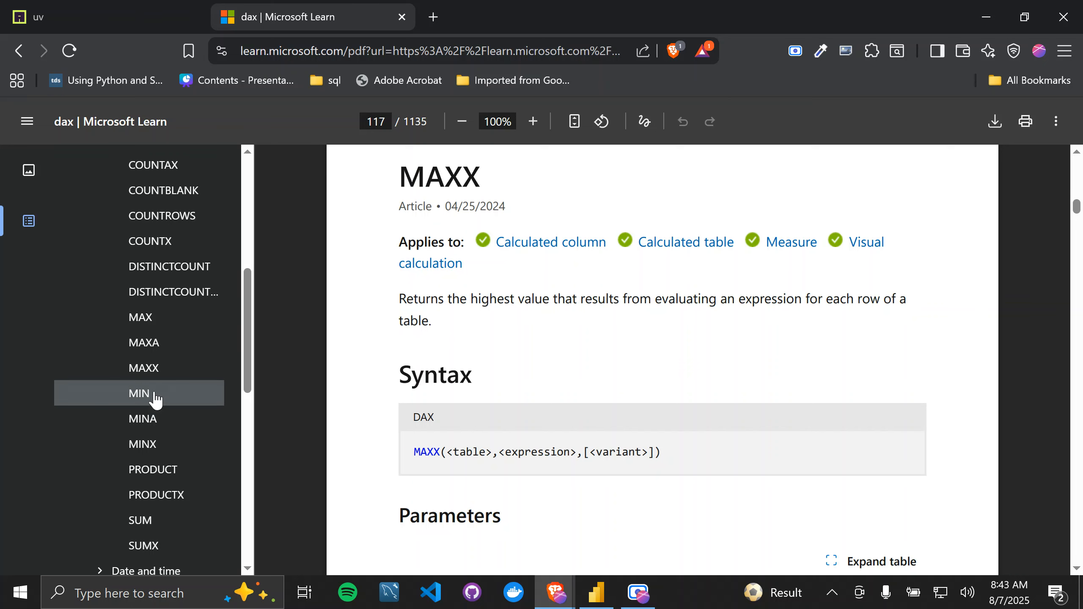
left_click(158, 447)
left_click(175, 246)
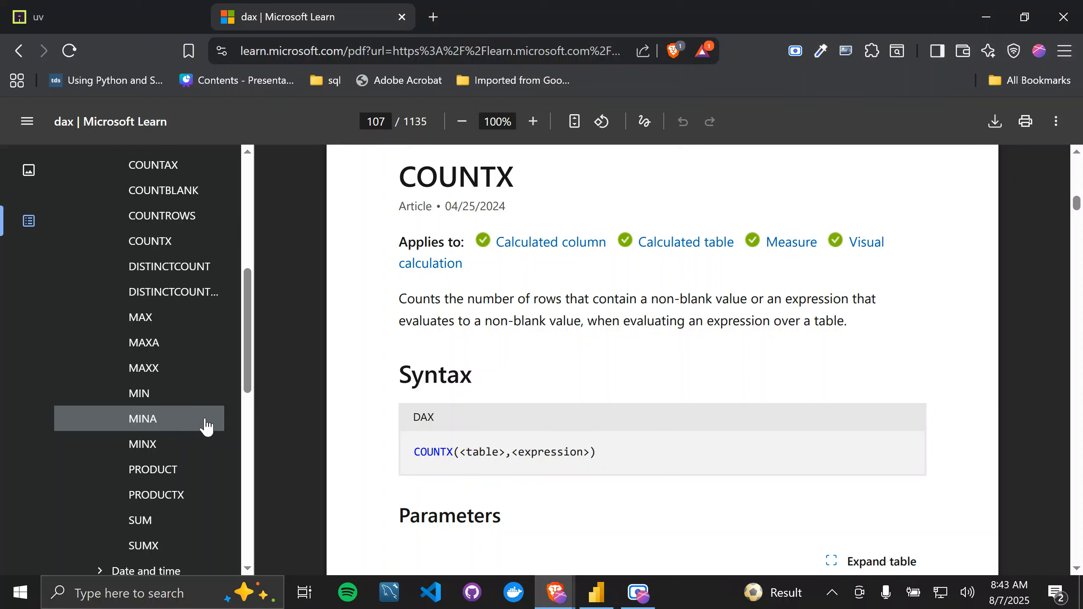
Step: Go back to the beginning of the aggregation functions and read the description of AVERAGE
scroll(201, 384, "up", 2)
scroll(202, 387, "down", 3)
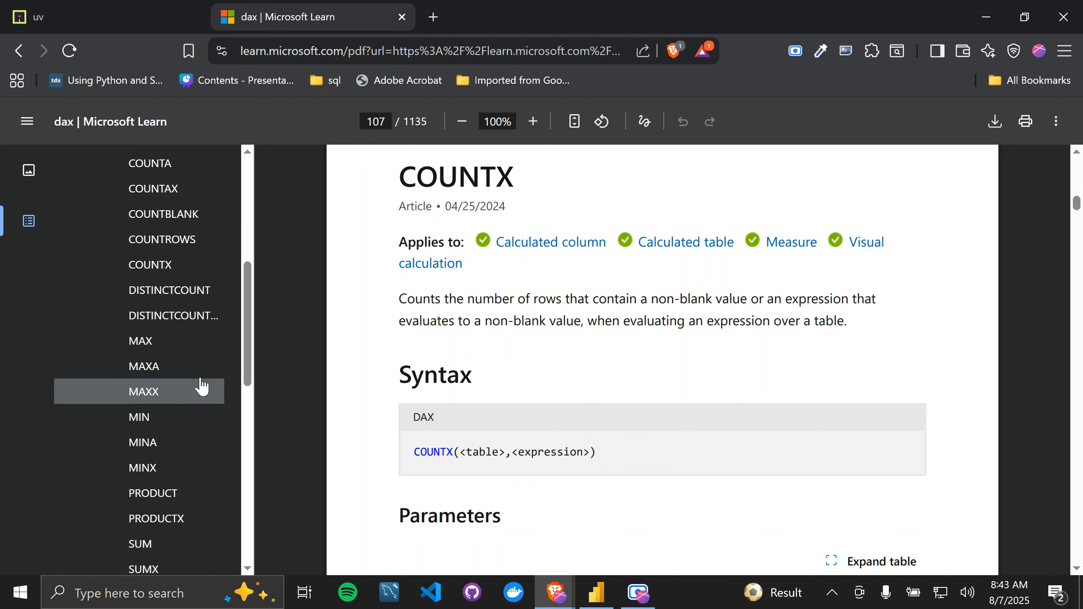
scroll(202, 387, "up", 1)
scroll(201, 384, "up", 1)
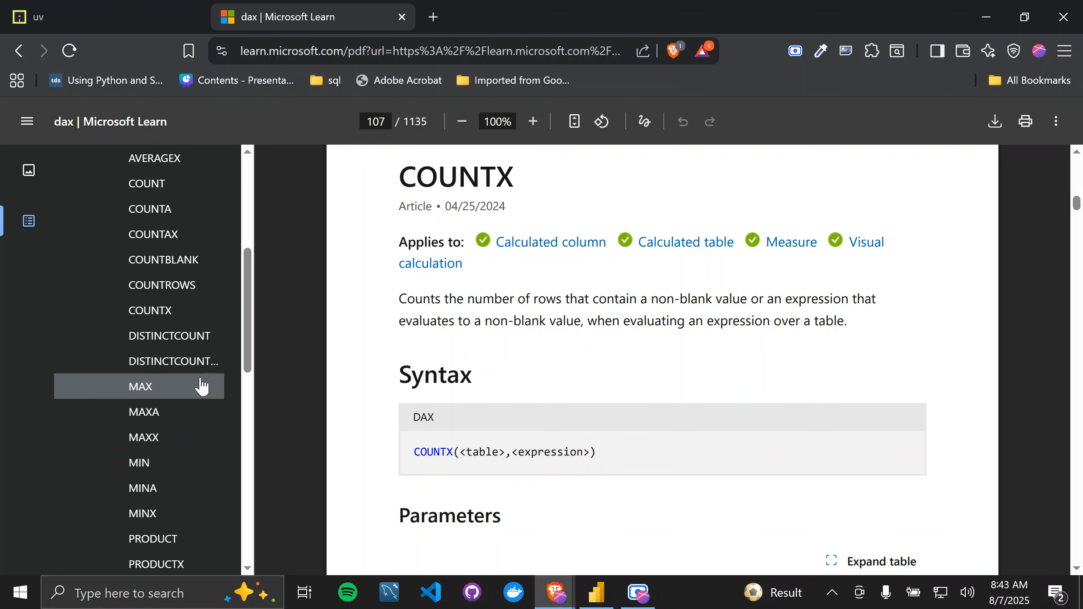
scroll(141, 301, "up", 3)
scroll(137, 296, "up", 1)
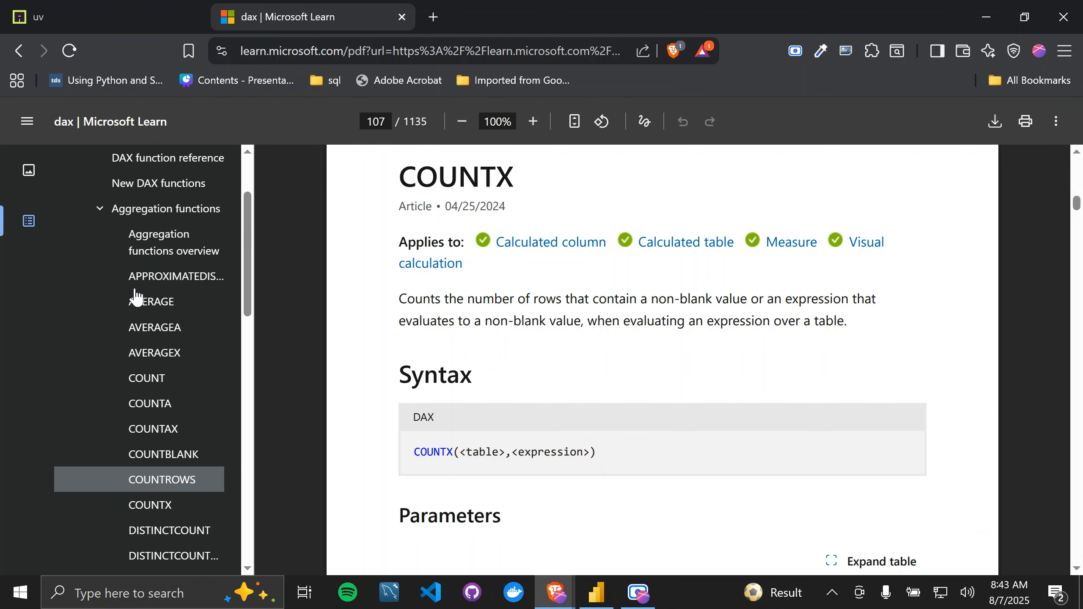
left_click(161, 328)
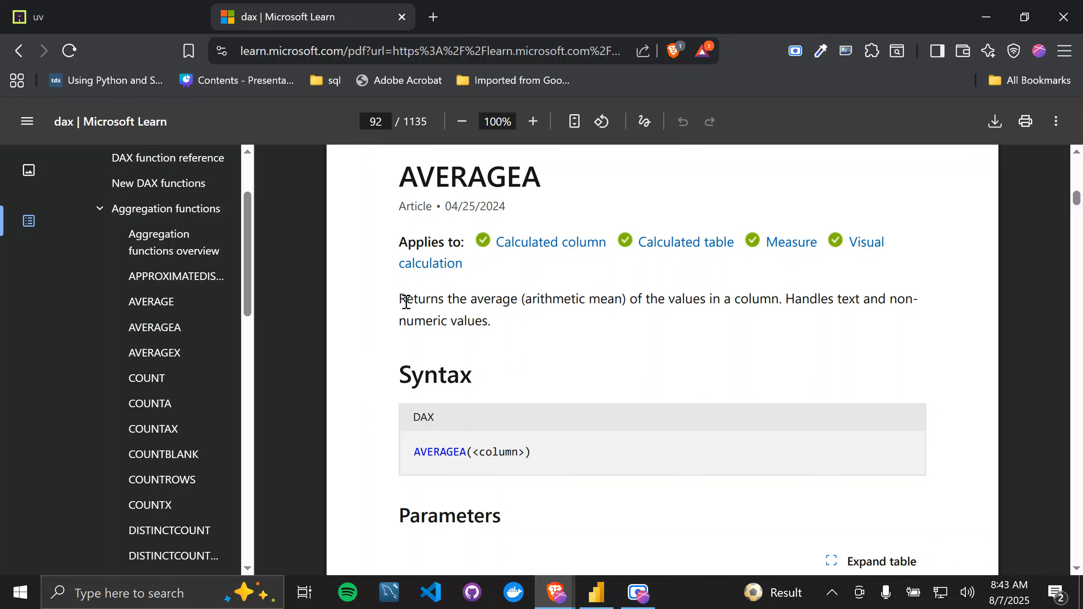
left_click(166, 304)
left_click_drag(398, 300, 811, 303)
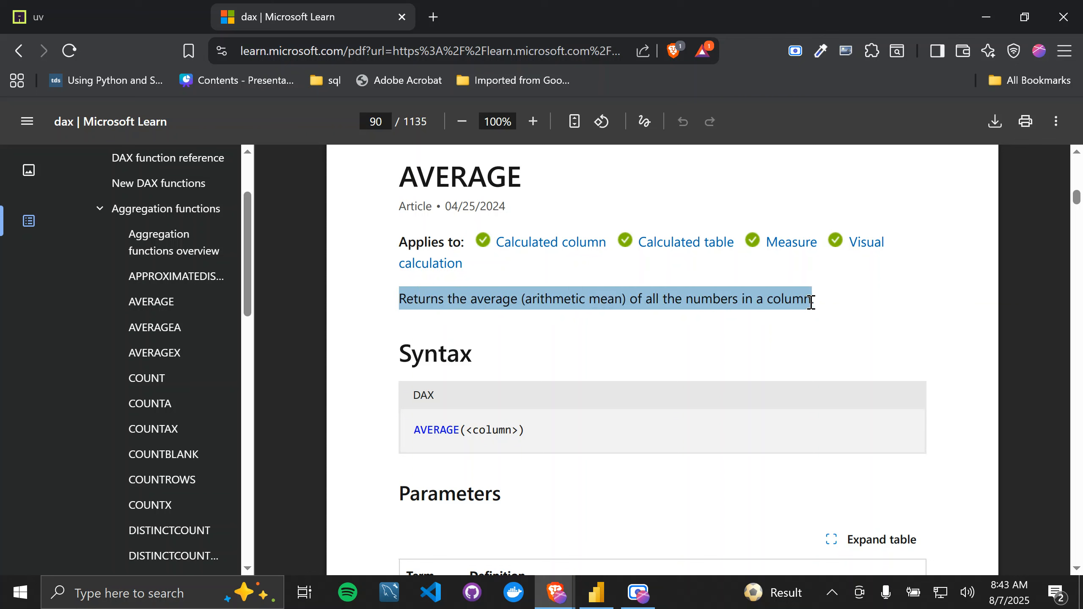
Step: Read the AVERAGEA entry, from its handling of text and non-numeric values through the parameters, return value and remarks
left_click(172, 337)
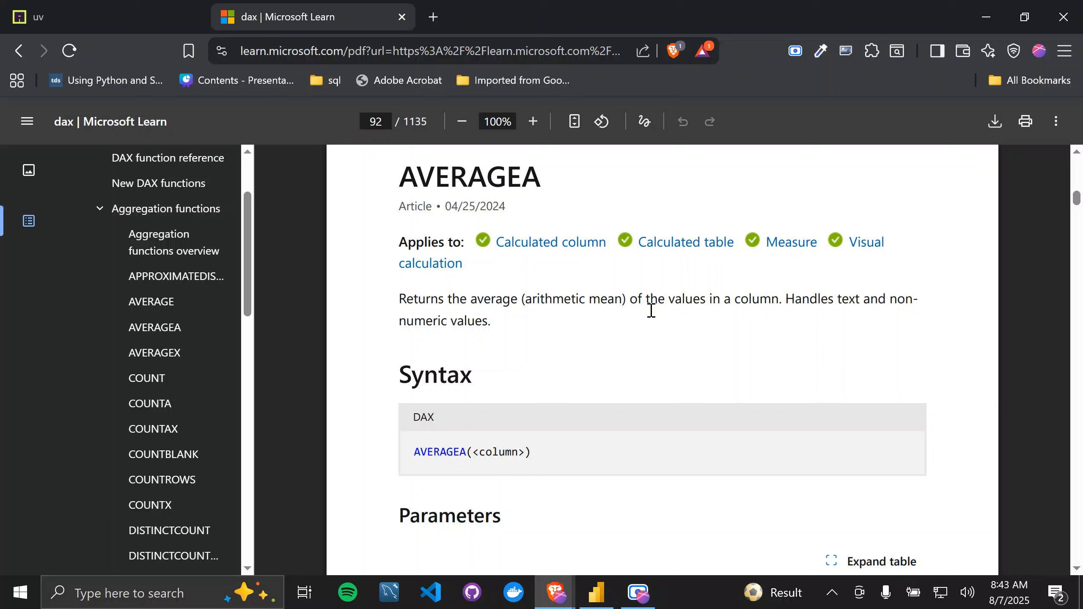
left_click_drag(787, 304, 818, 301)
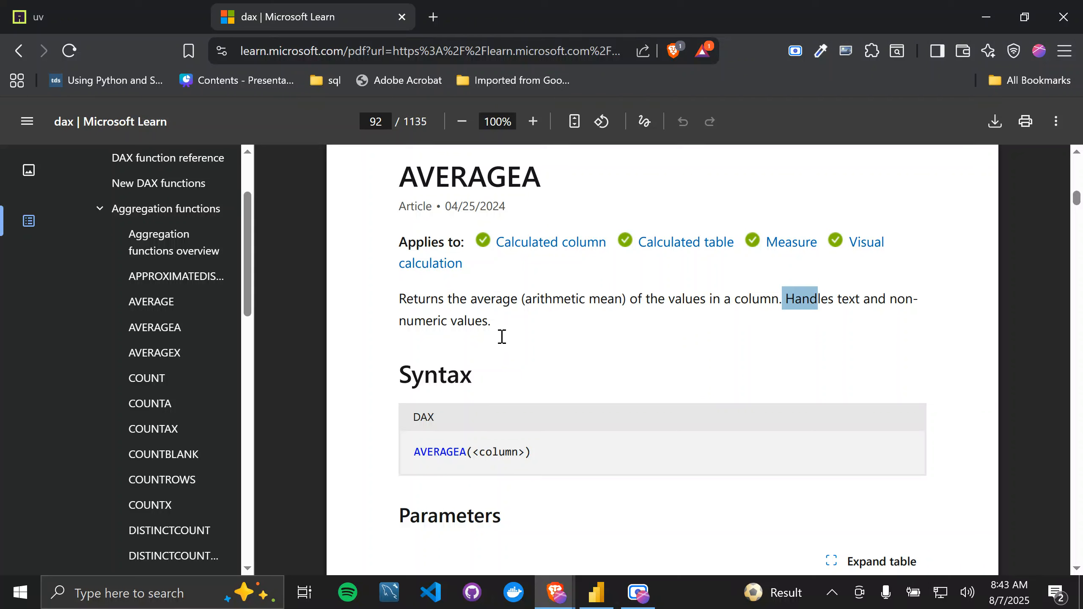
left_click(475, 329, "shift")
scroll(555, 371, "down", 1)
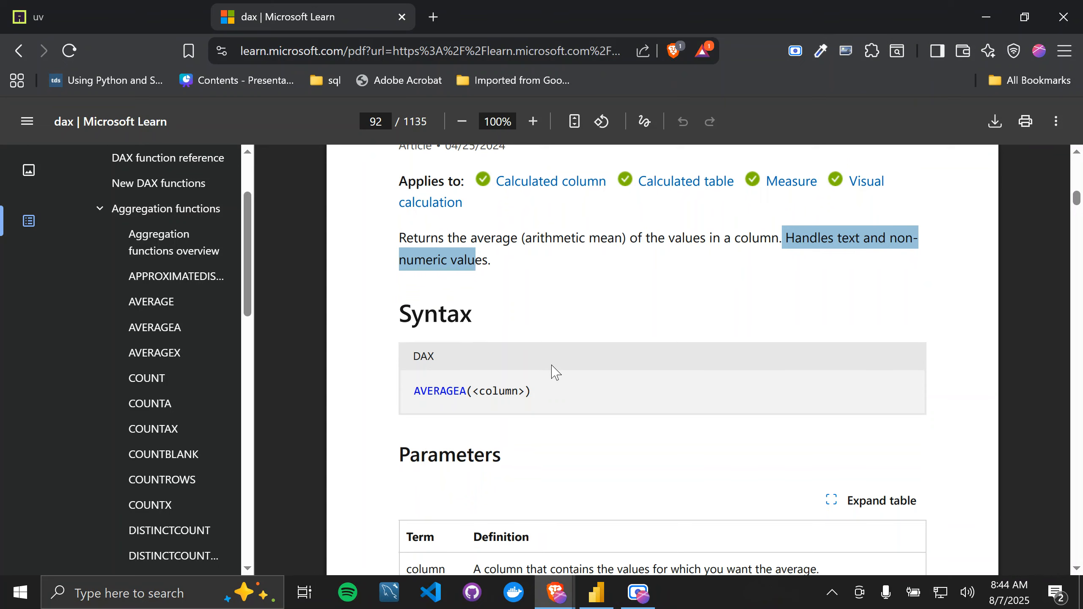
scroll(555, 371, "down", 2)
scroll(554, 371, "down", 3)
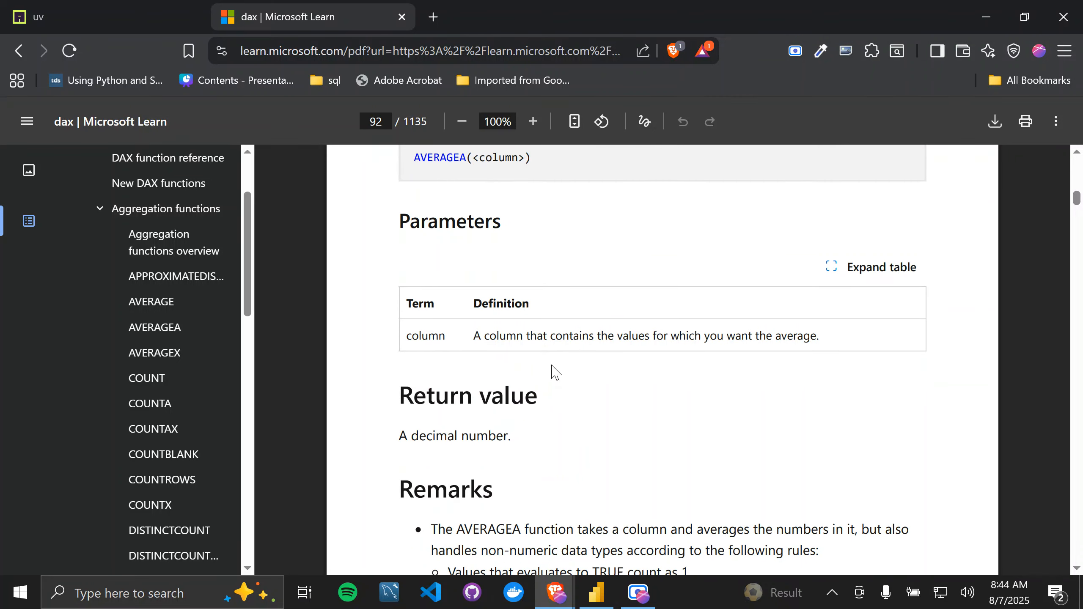
scroll(555, 371, "down", 1)
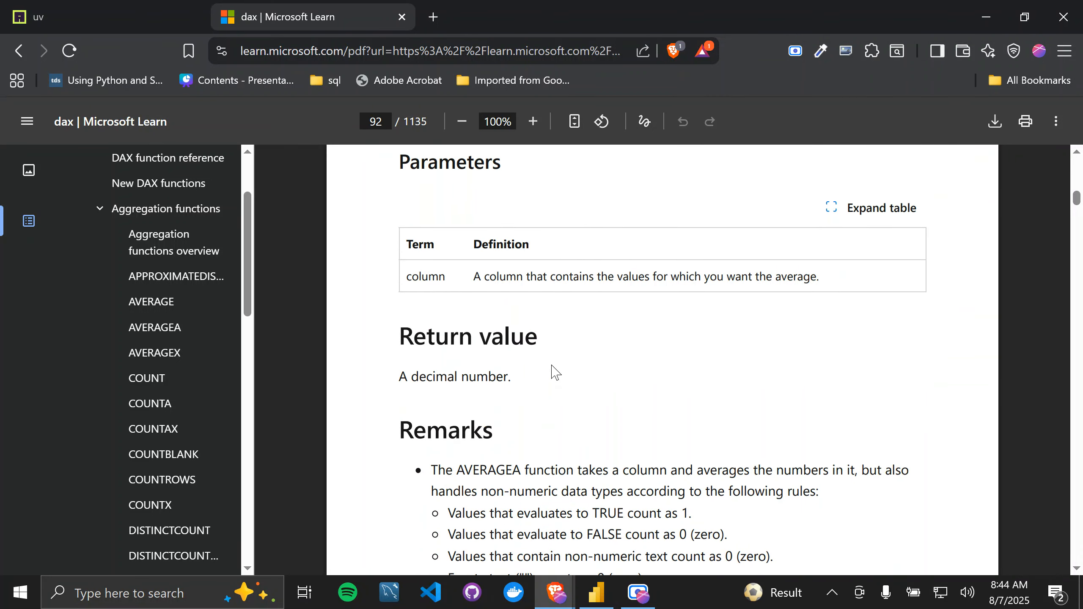
Step: Study the AVERAGEA remarks on how TRUE, FALSE, non-numeric text and empty text values are counted
scroll(554, 371, "down", 1)
scroll(552, 372, "down", 1)
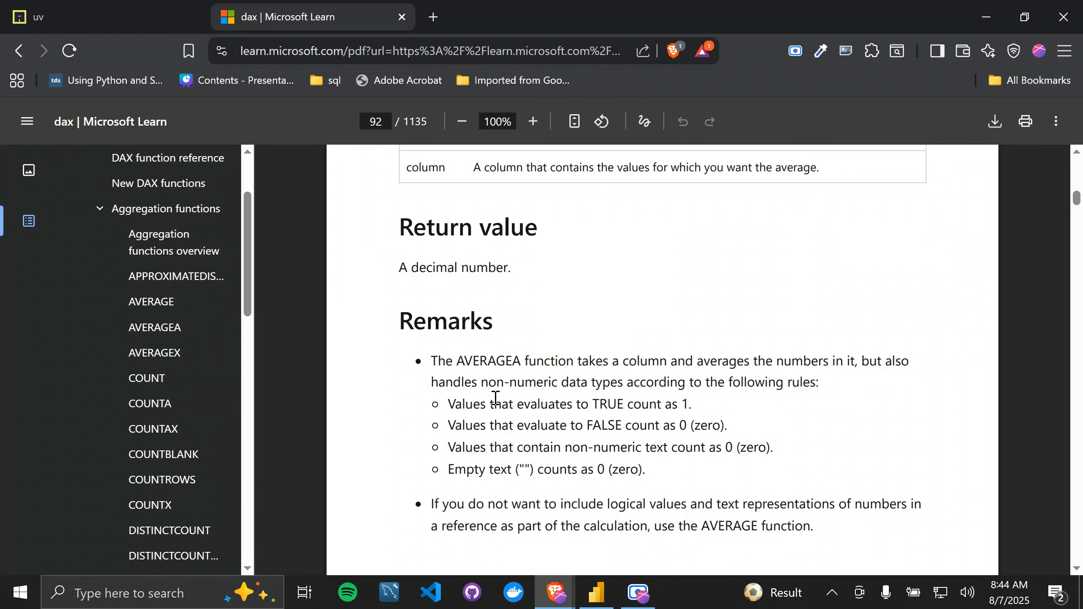
scroll(569, 389, "up", 2)
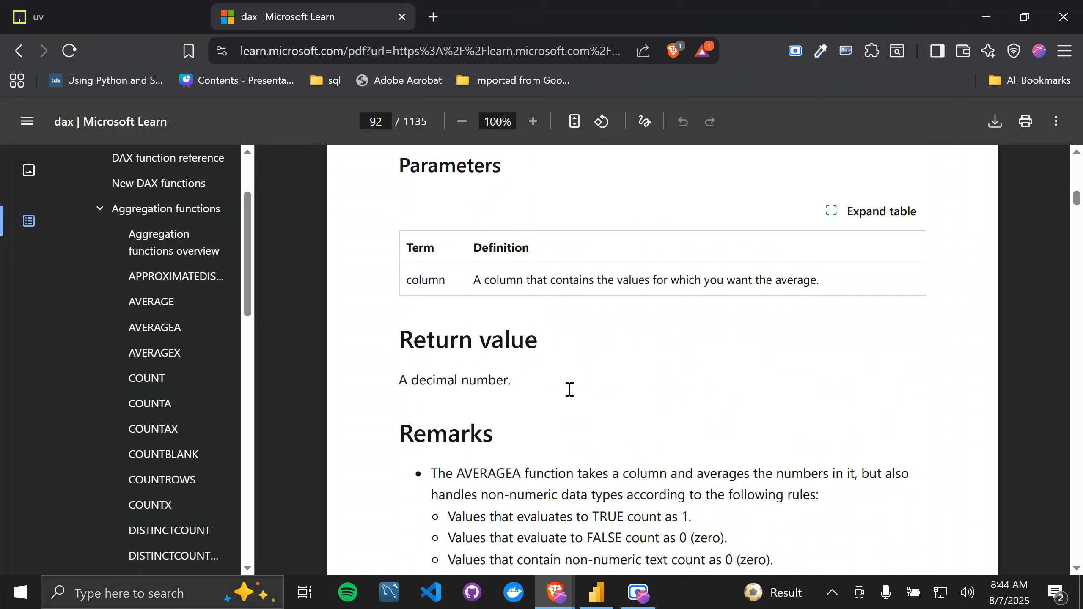
scroll(570, 390, "down", 3)
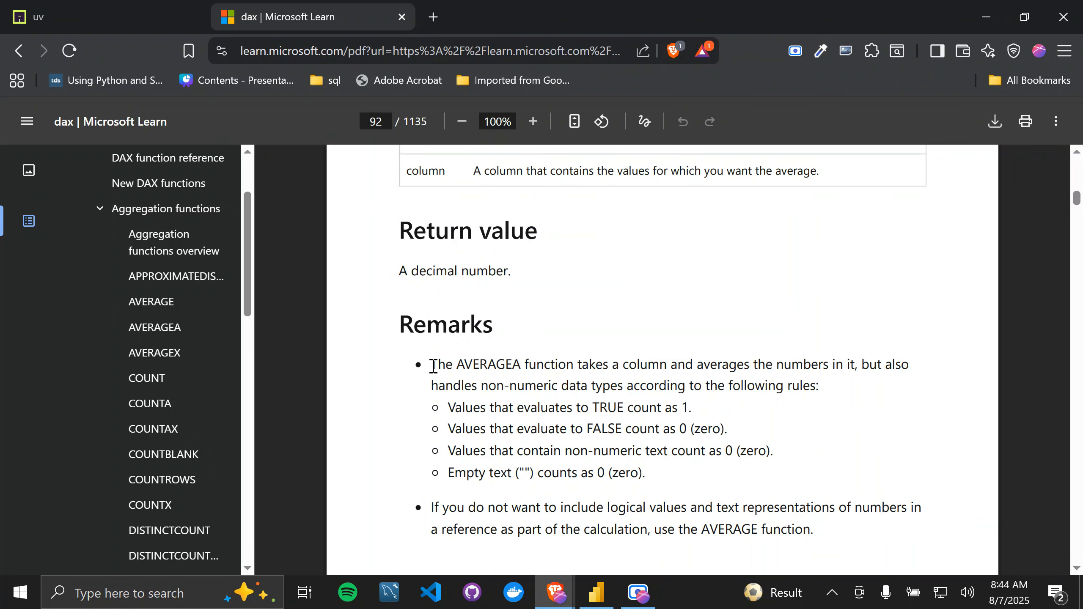
left_click_drag(433, 366, 864, 367)
left_click(883, 366)
left_click_drag(513, 386, 826, 395)
left_click_drag(437, 412, 625, 416)
left_click_drag(692, 411, 641, 408)
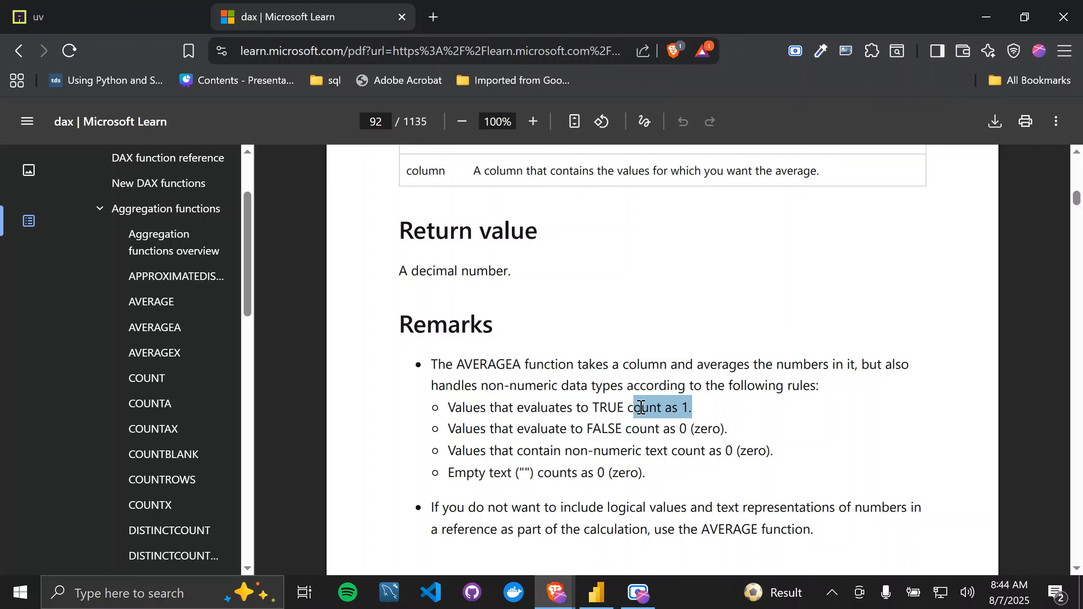
left_click(431, 434)
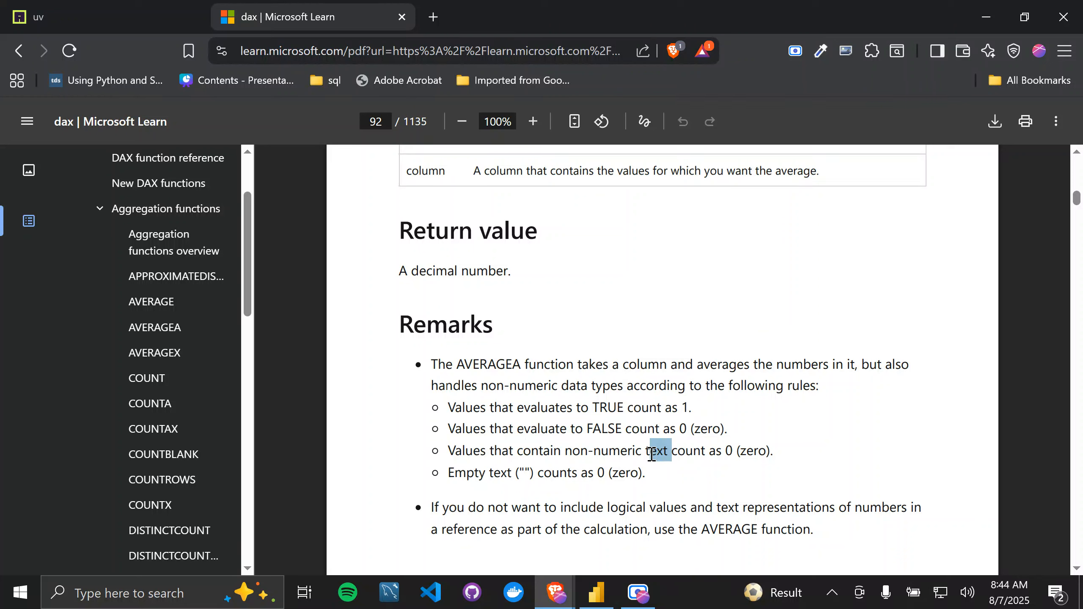
left_click_drag(652, 453, 633, 459)
left_click_drag(788, 456, 692, 459)
left_click(458, 478)
Step: Read the remaining AVERAGEA remarks on choosing AVERAGE instead, aggregating without rows, and DirectQuery support
scroll(614, 477, "down", 2)
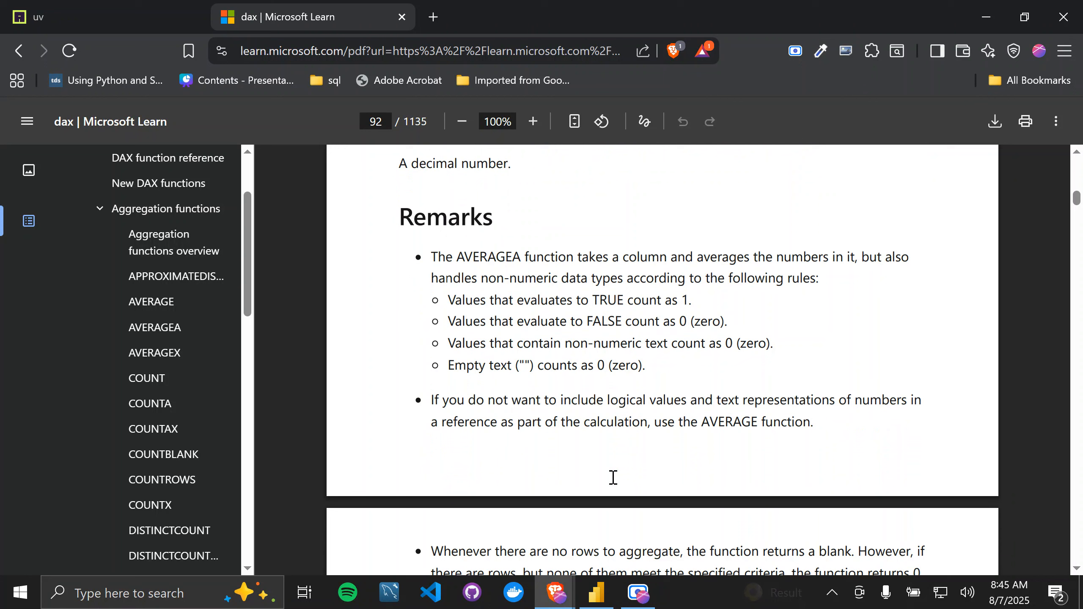
left_click_drag(529, 401, 689, 424)
left_click(794, 426)
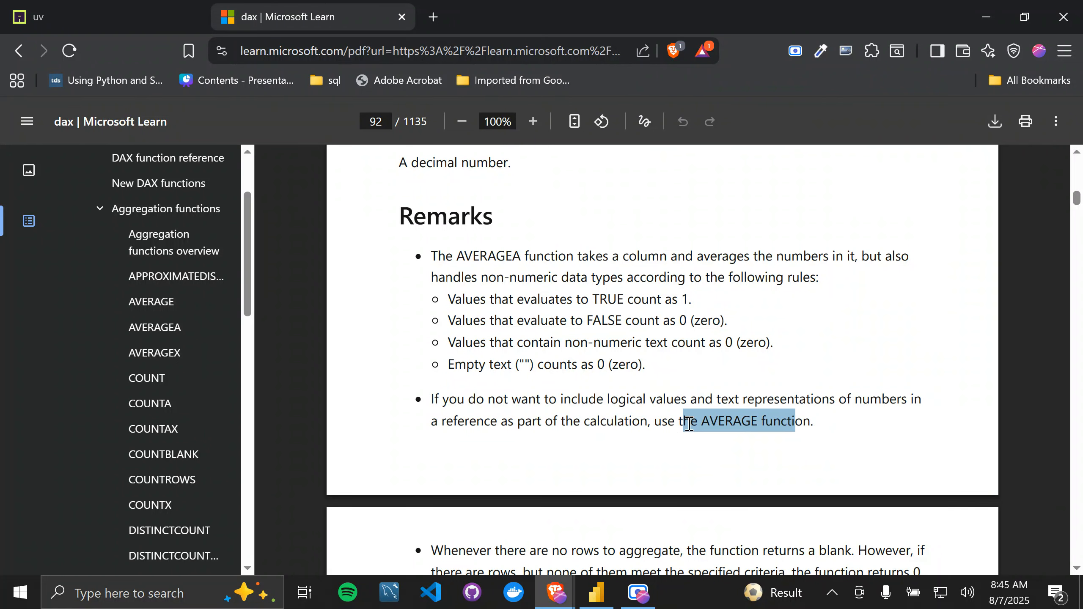
scroll(689, 424, "down", 4)
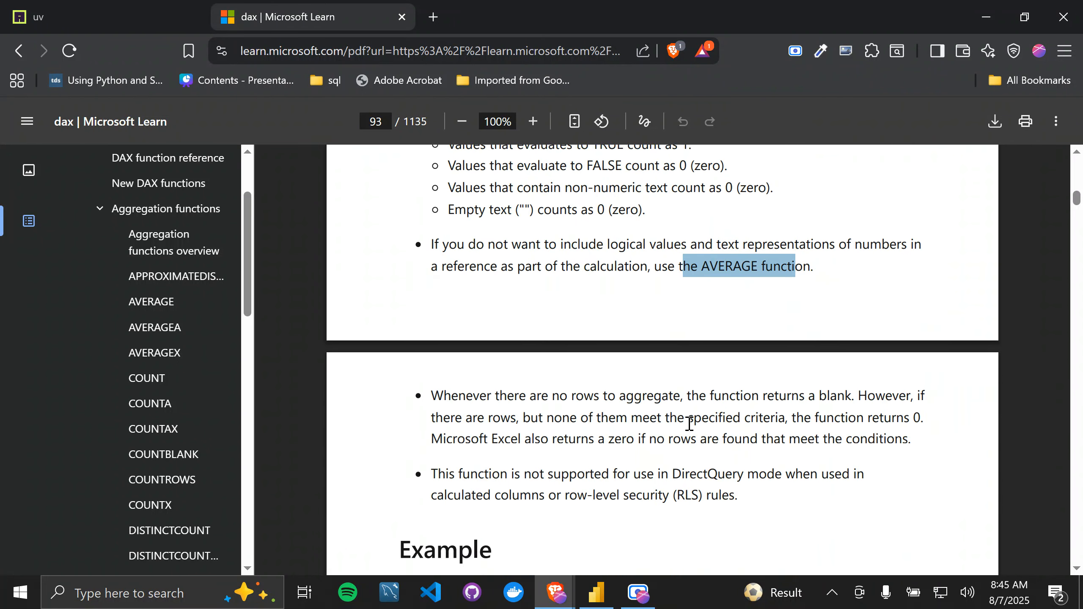
scroll(690, 425, "down", 8)
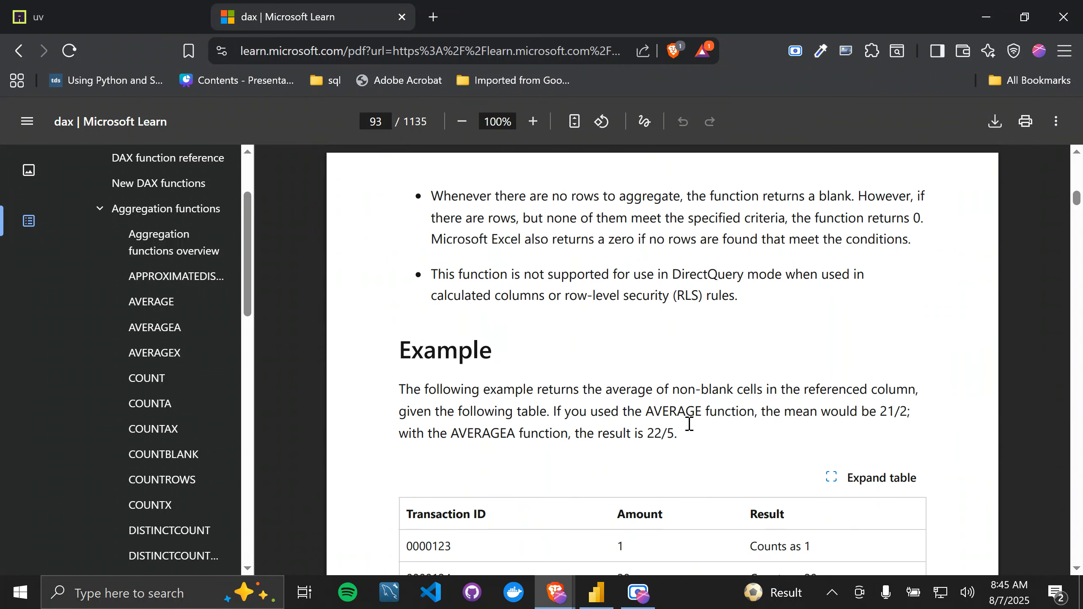
Step: Examine the AVERAGEA example table, comparing each transaction's Amount value with how it is counted
scroll(689, 423, "down", 2)
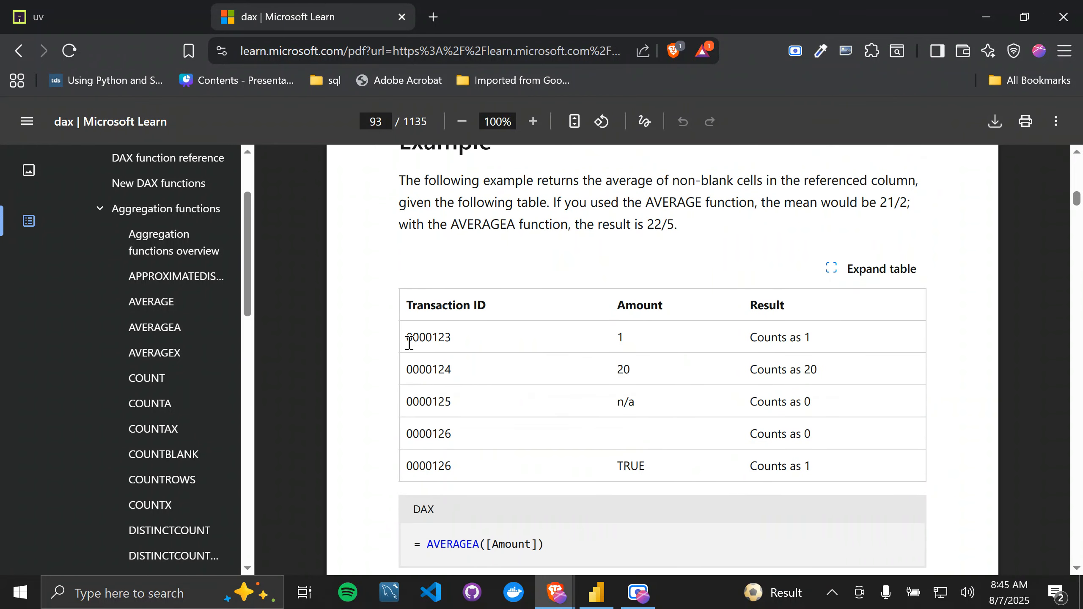
double_click(616, 336)
scroll(639, 347, "down", 3)
left_click(490, 437)
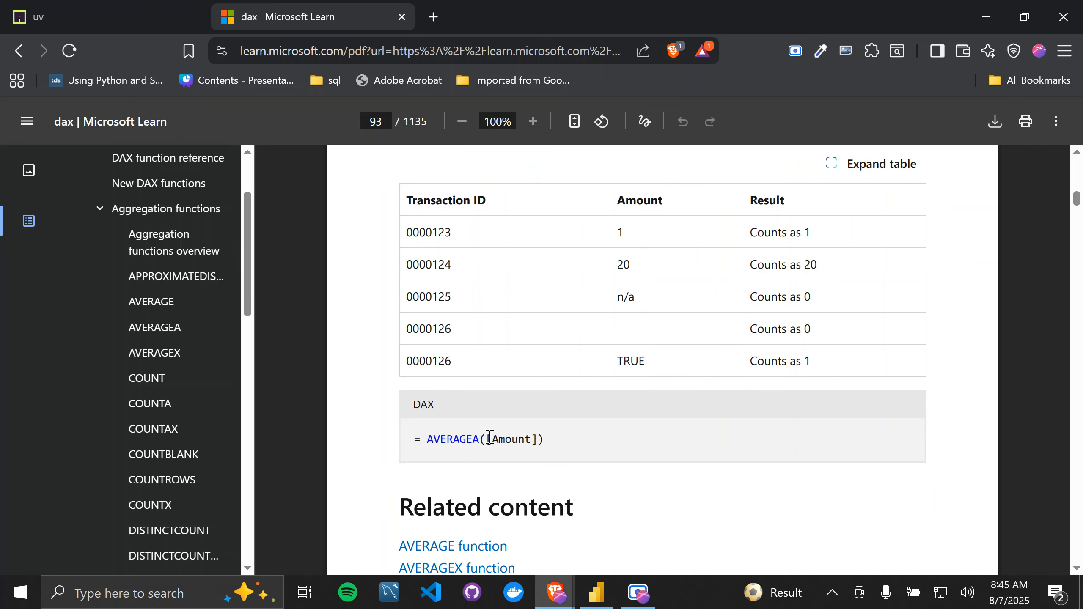
scroll(489, 438, "up", 3)
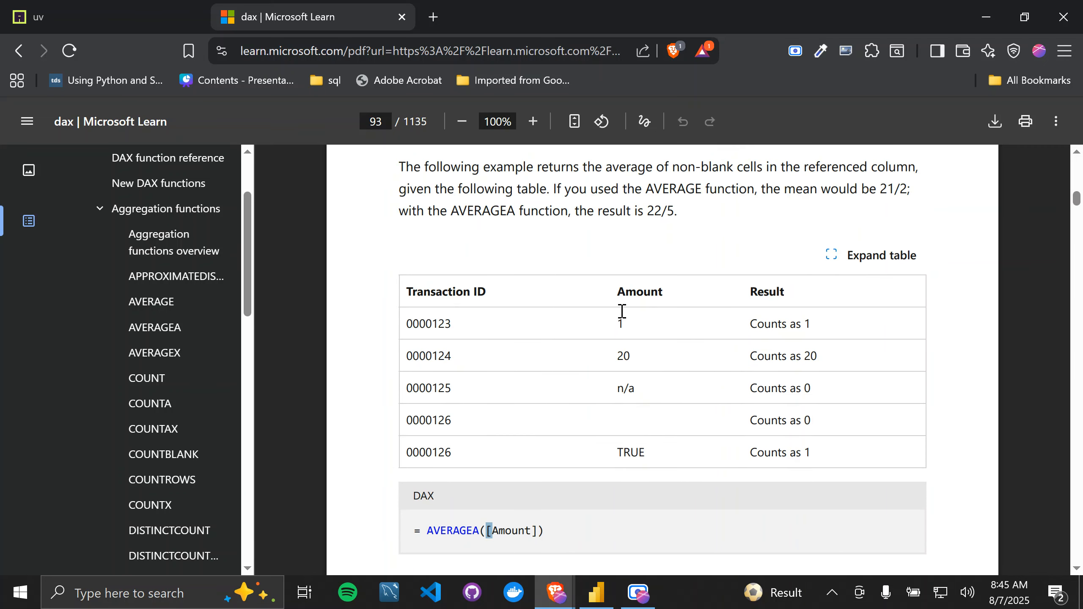
left_click_drag(622, 316, 640, 427)
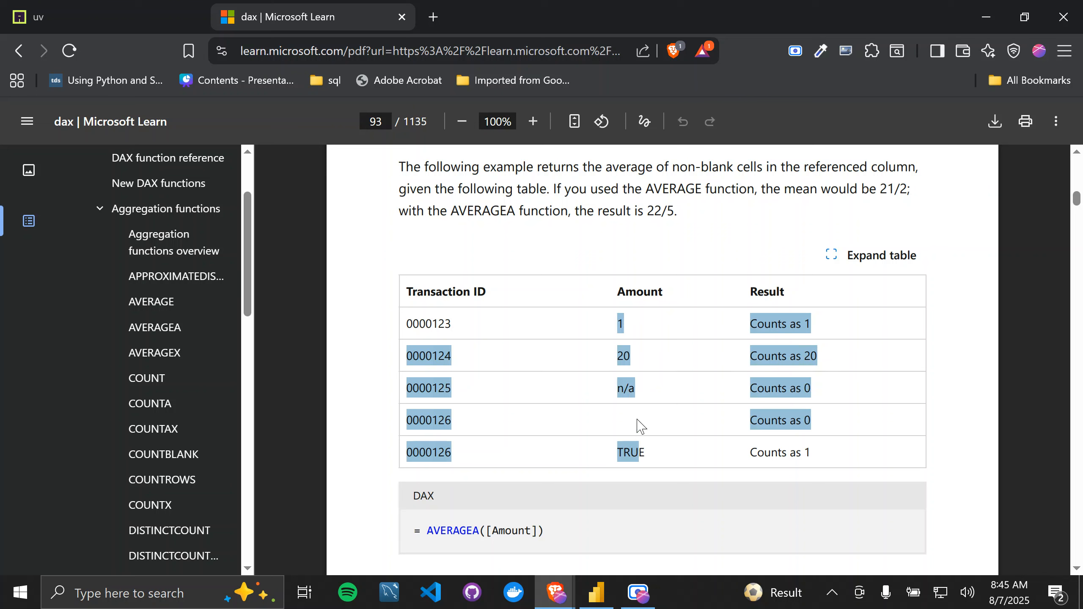
left_click(621, 380)
left_click_drag(610, 328, 663, 328)
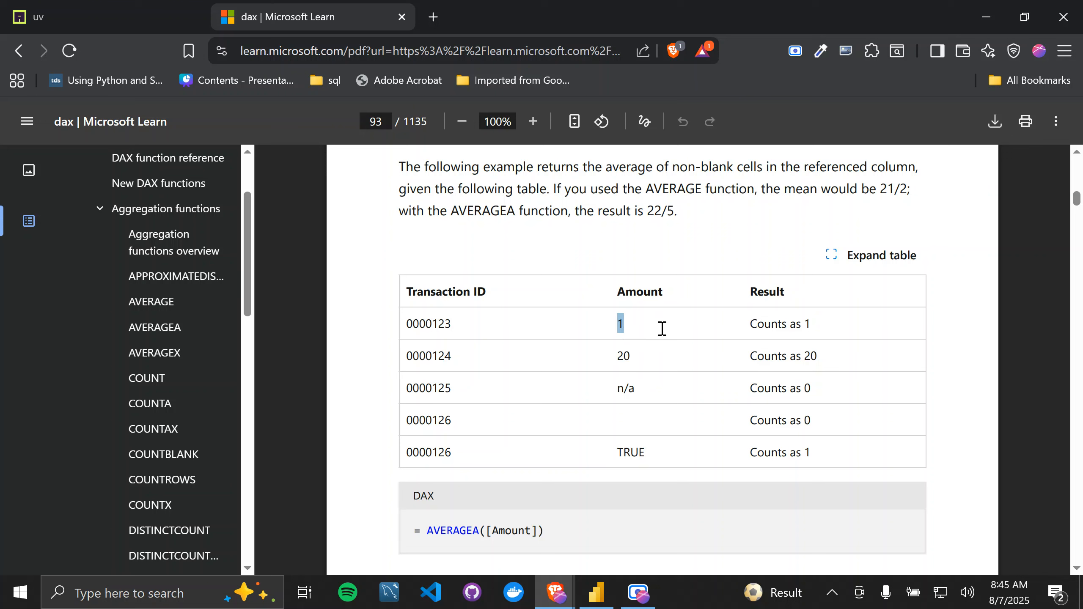
left_click(613, 353)
left_click_drag(613, 451, 654, 449)
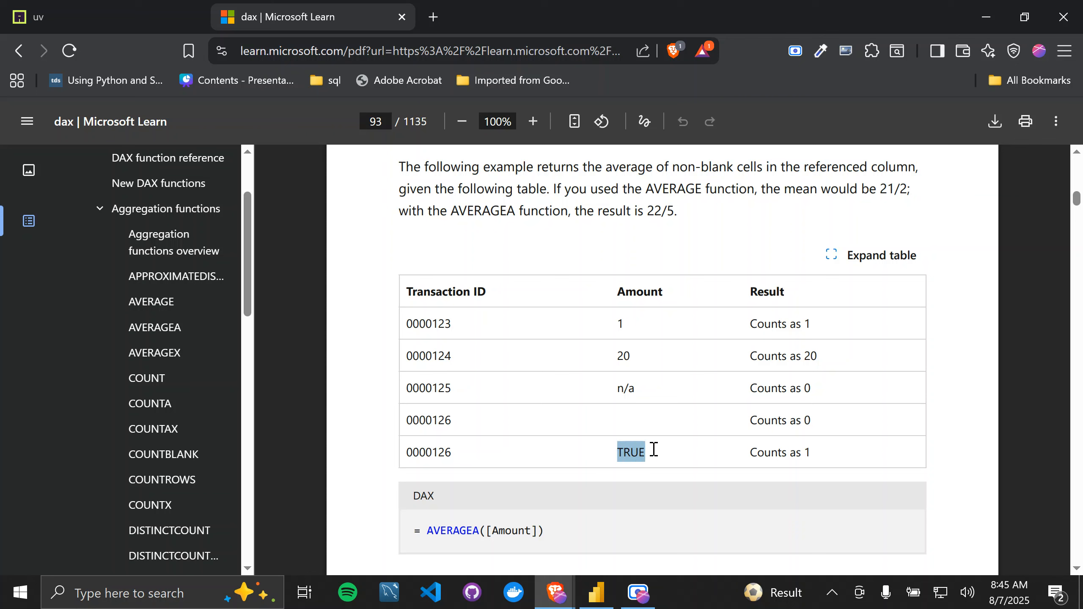
left_click(614, 320)
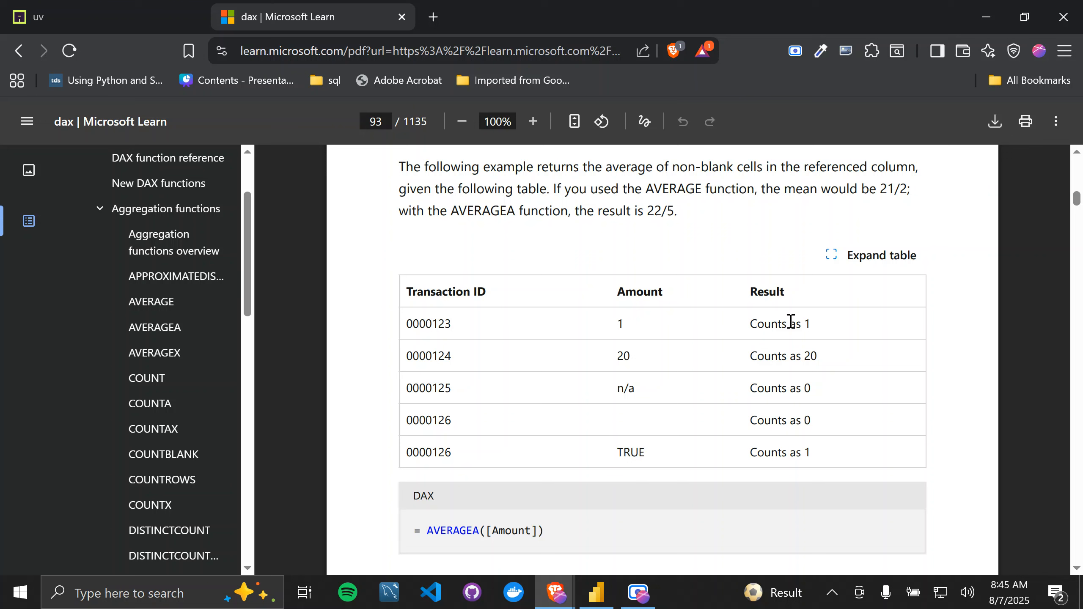
left_click(626, 356)
Step: Review the AVERAGEA([Amount]) example formula against its table and look over the related content below it
scroll(648, 443, "down", 1)
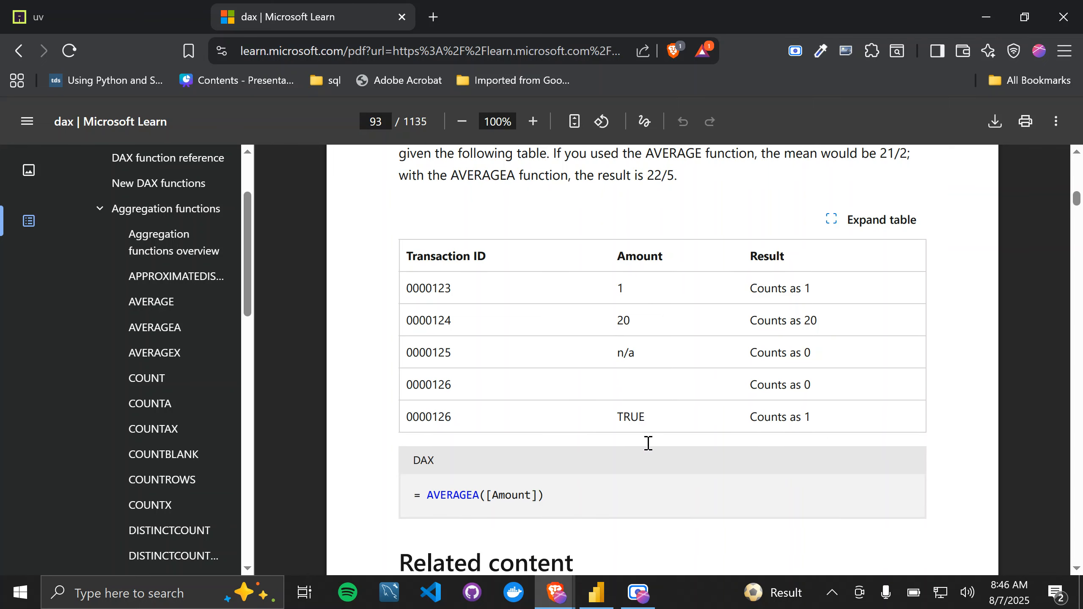
scroll(648, 443, "down", 6)
scroll(648, 444, "up", 3)
scroll(648, 444, "up", 2)
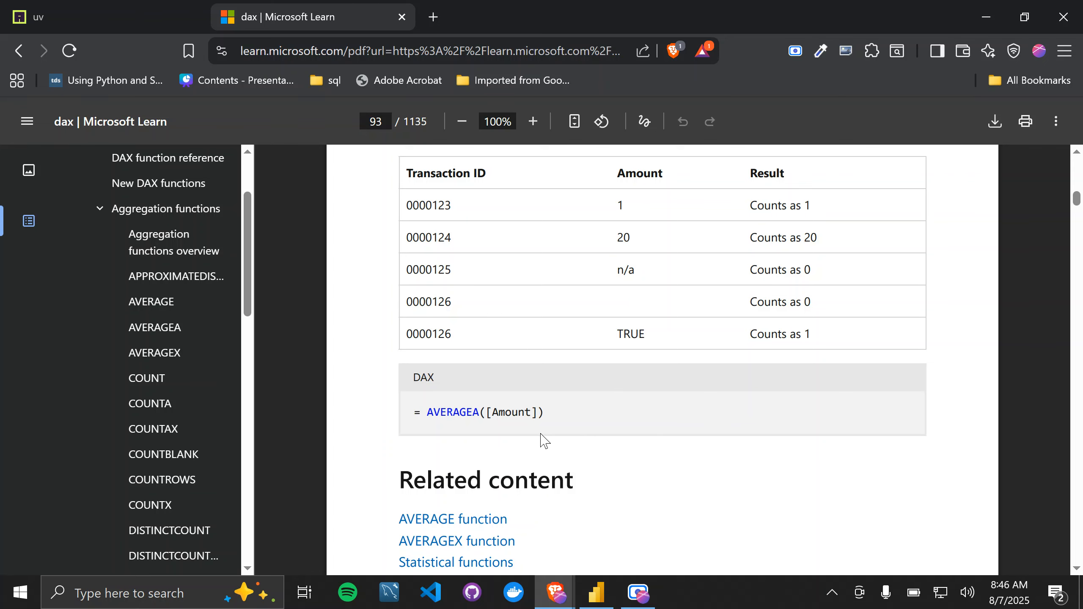
scroll(524, 441, "down", 2)
scroll(524, 440, "up", 2)
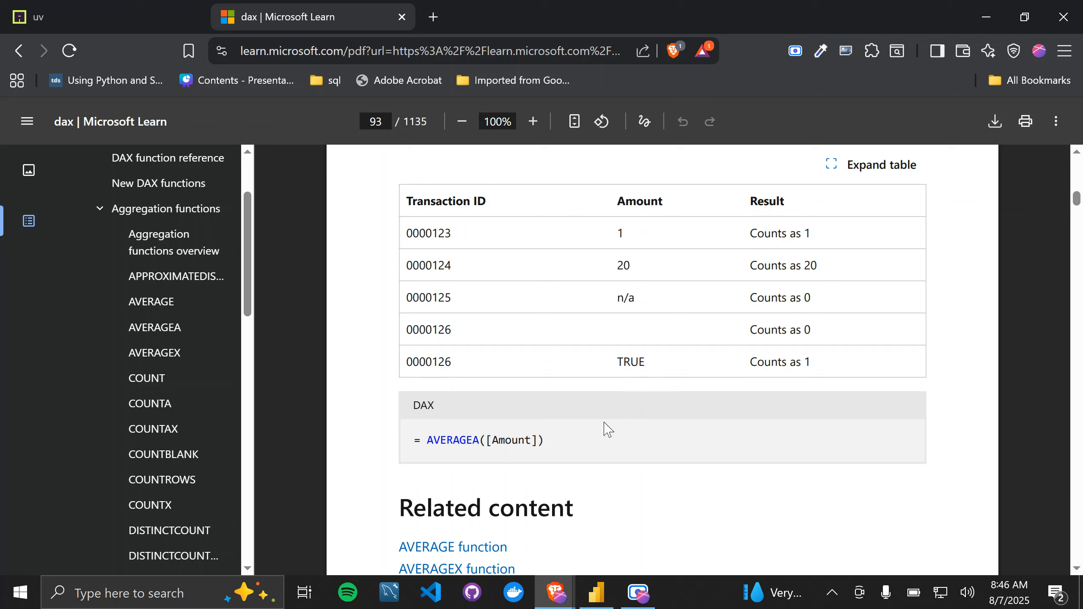
scroll(624, 323, "down", 4)
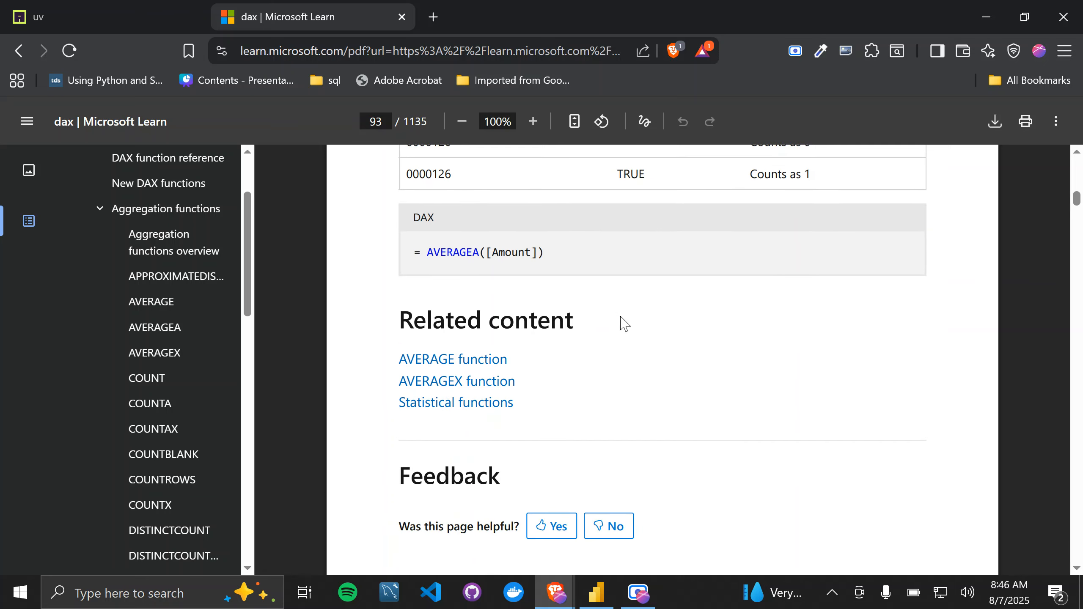
Step: Set the laptop's power mode to Battery saver and return to the DAX reference
left_click(911, 603)
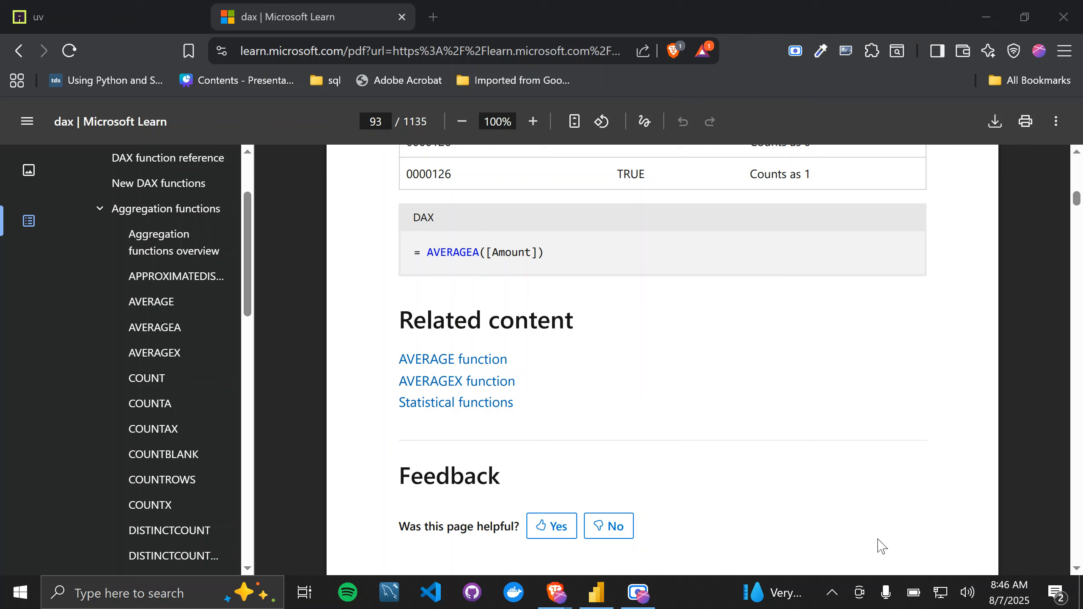
left_click(913, 593)
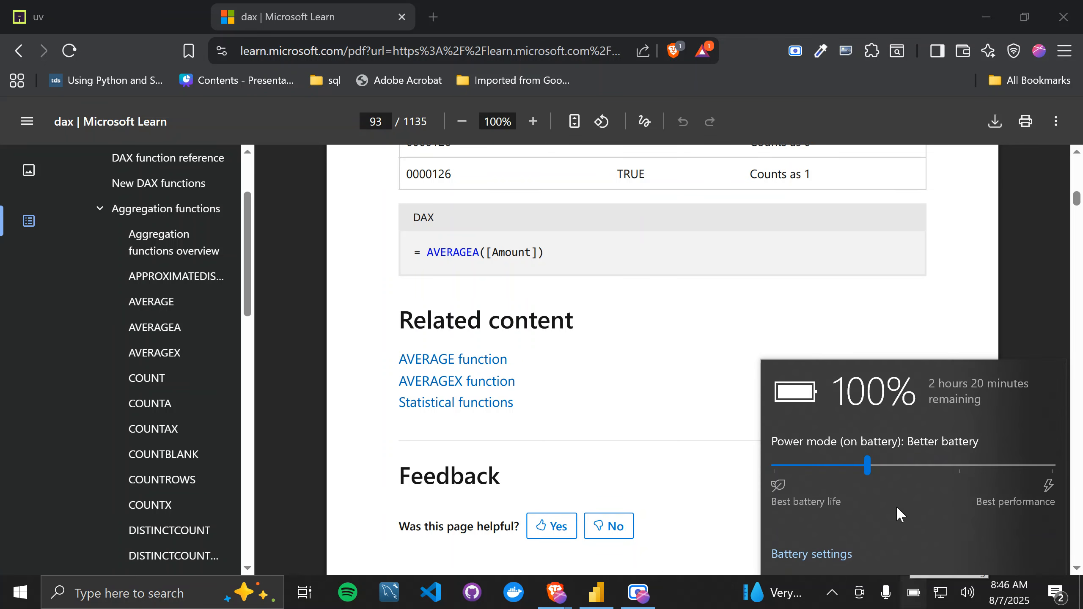
left_click(777, 466)
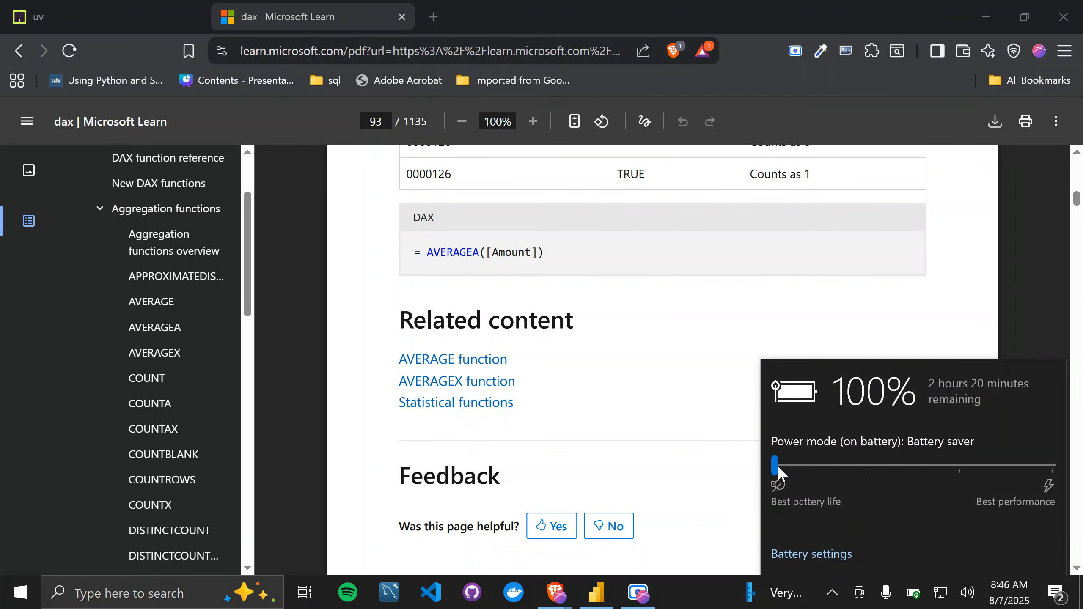
left_click(644, 357)
Step: Reread the AVERAGEA example, checking its explanation of the AVERAGE and AVERAGEA results against the table rows
scroll(645, 356, "up", 5)
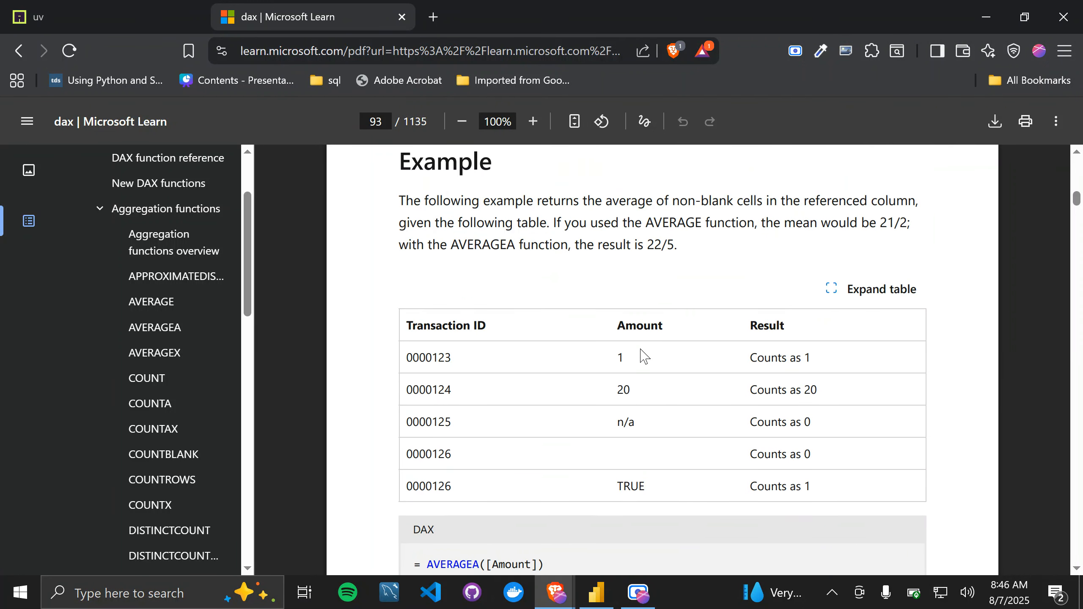
scroll(651, 474, "down", 1)
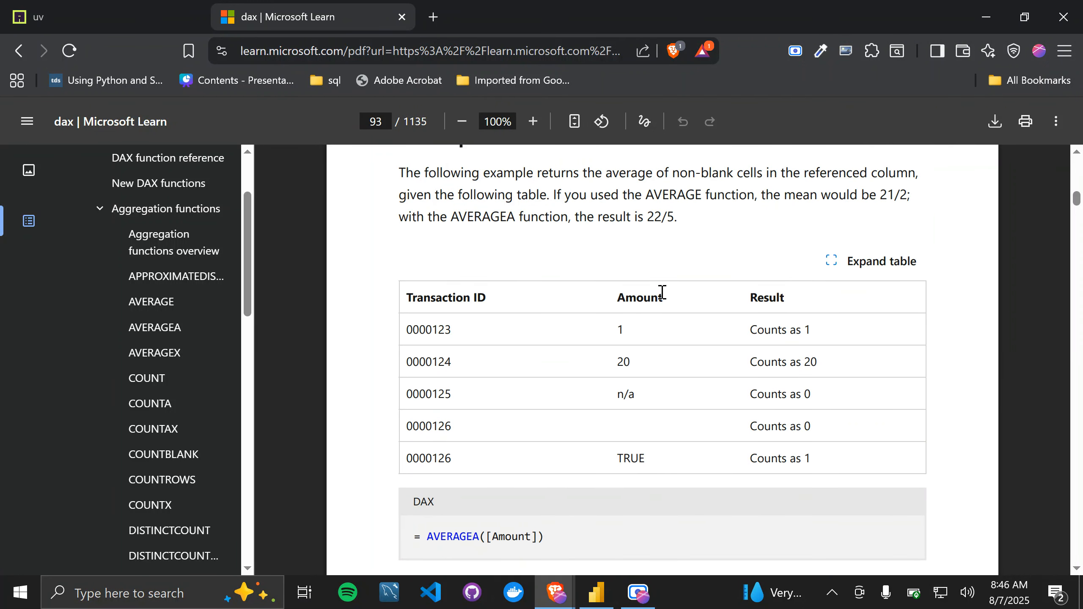
left_click_drag(647, 217, 684, 217)
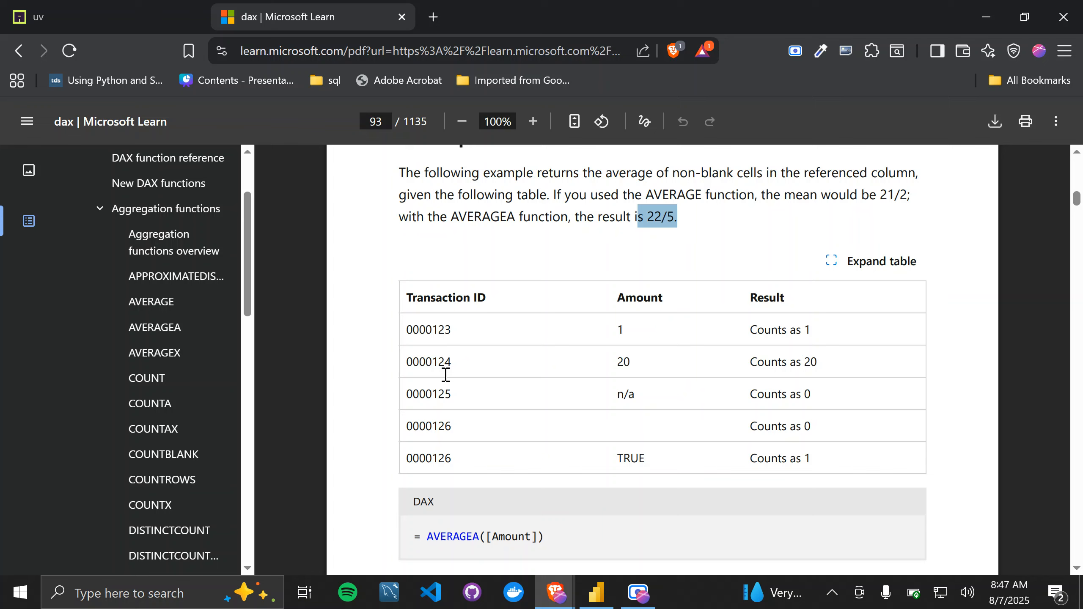
scroll(665, 391, "down", 3)
scroll(667, 396, "down", 1)
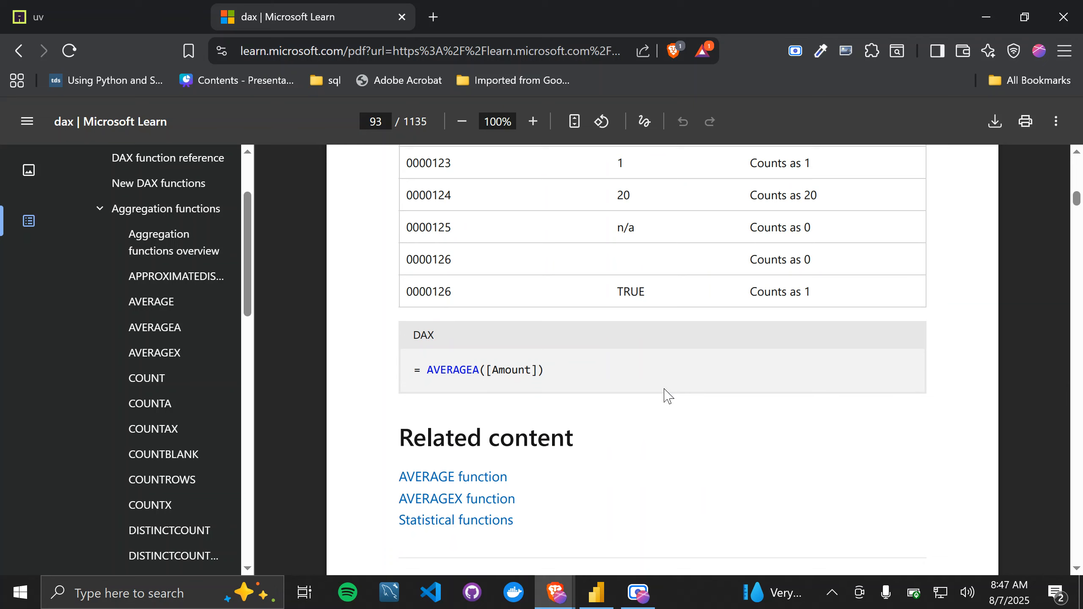
scroll(742, 480, "down", 2)
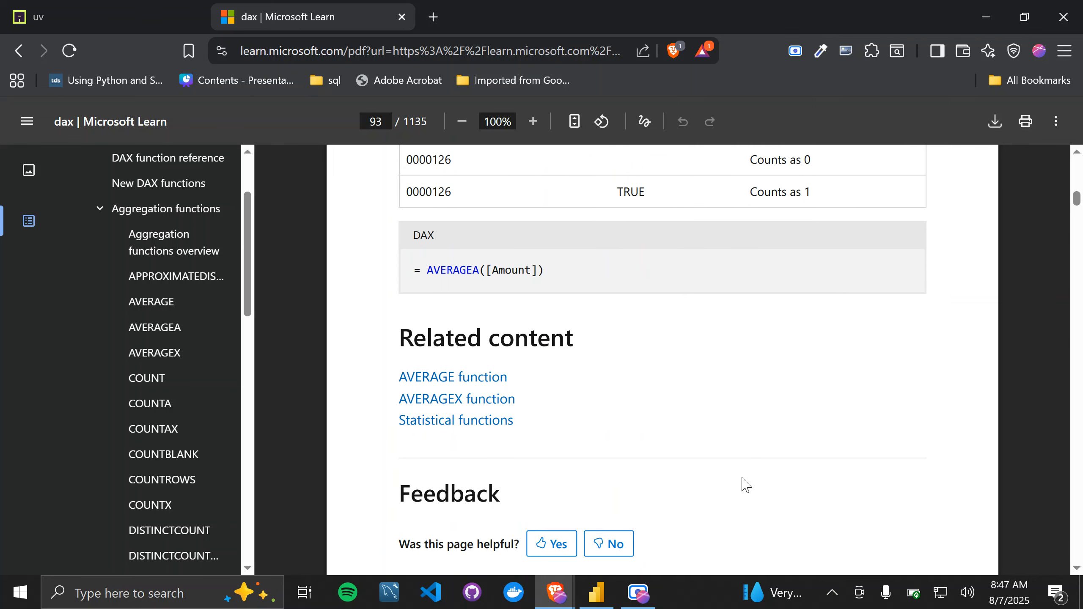
scroll(775, 411, "up", 2)
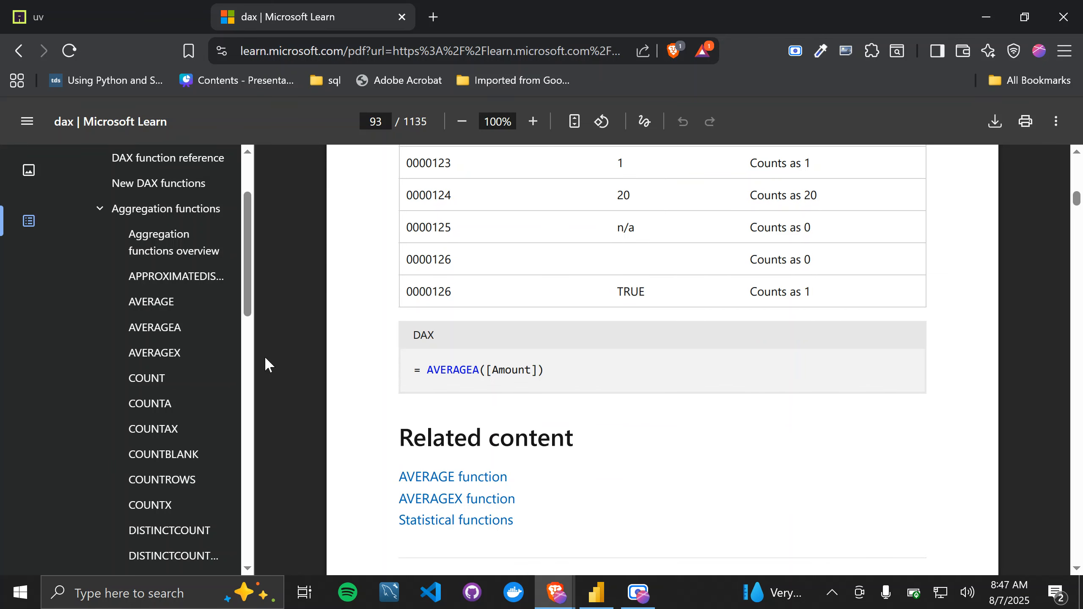
scroll(471, 452, "up", 2)
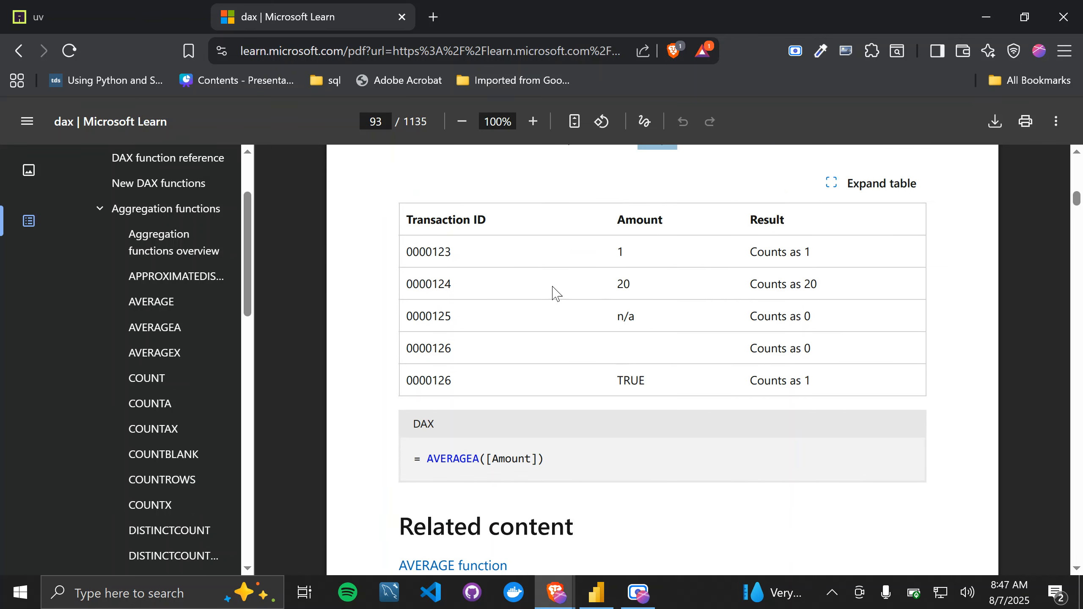
scroll(592, 463, "up", 2)
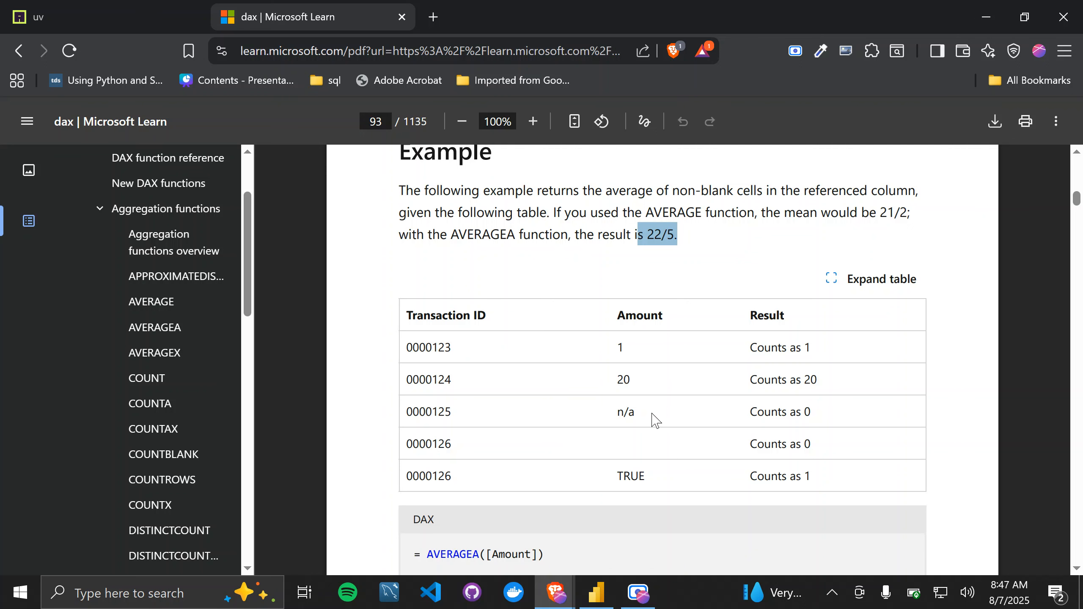
scroll(652, 393, "up", 1)
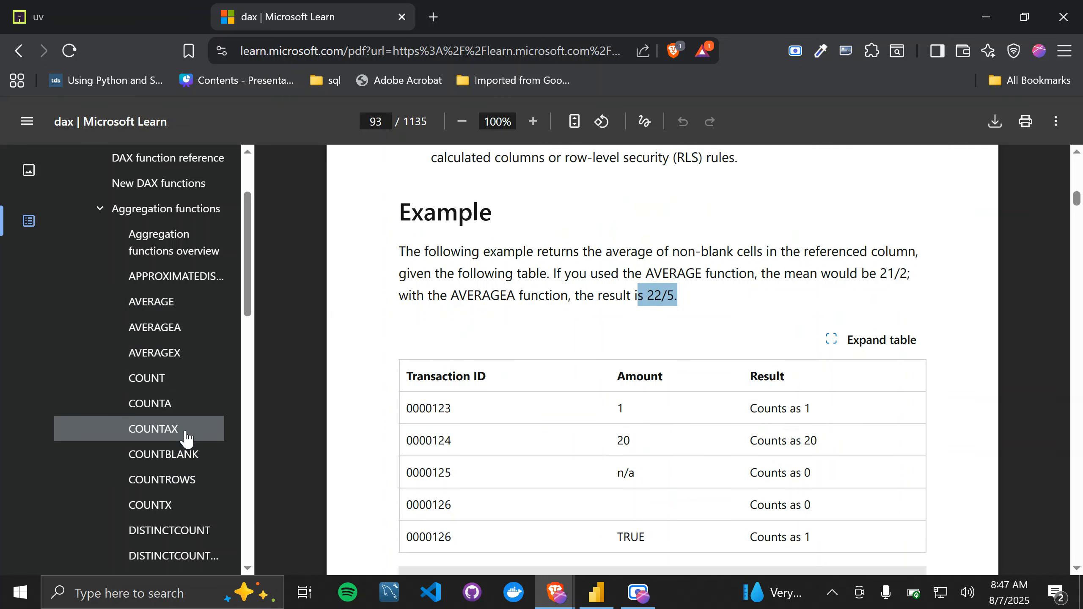
Step: Open the COUNTA entry and read its description, syntax, parameters, return value and remarks
left_click(172, 408)
scroll(512, 479, "down", 15)
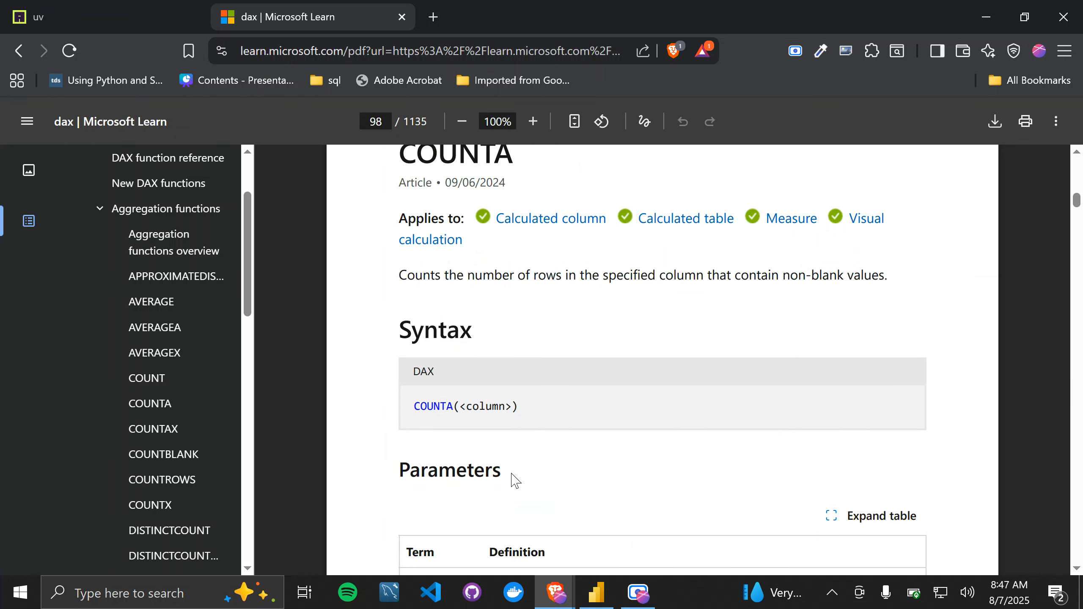
scroll(512, 479, "up", 6)
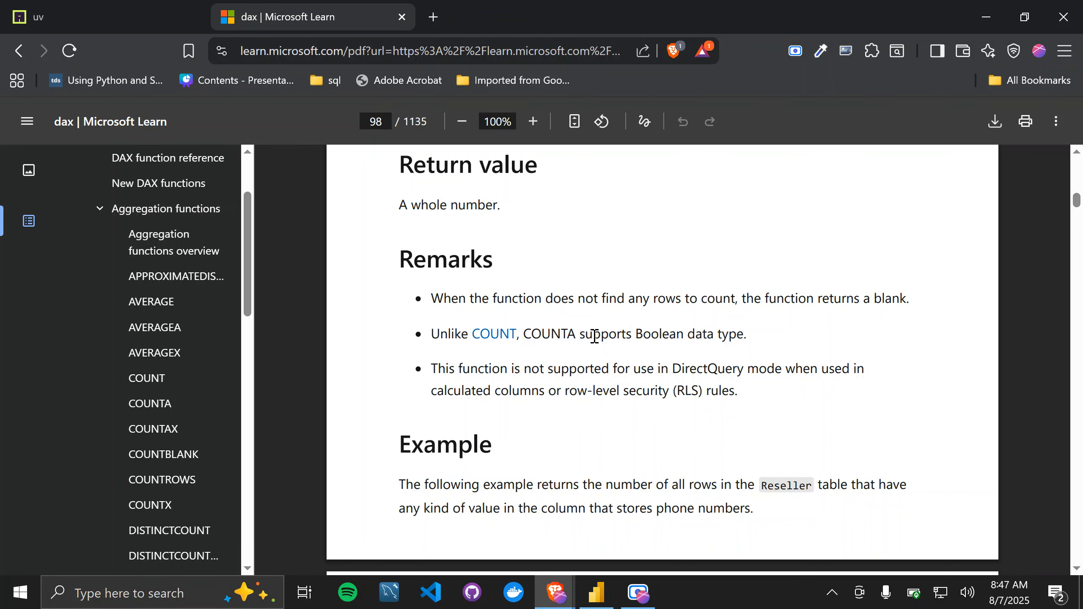
scroll(511, 361, "up", 3)
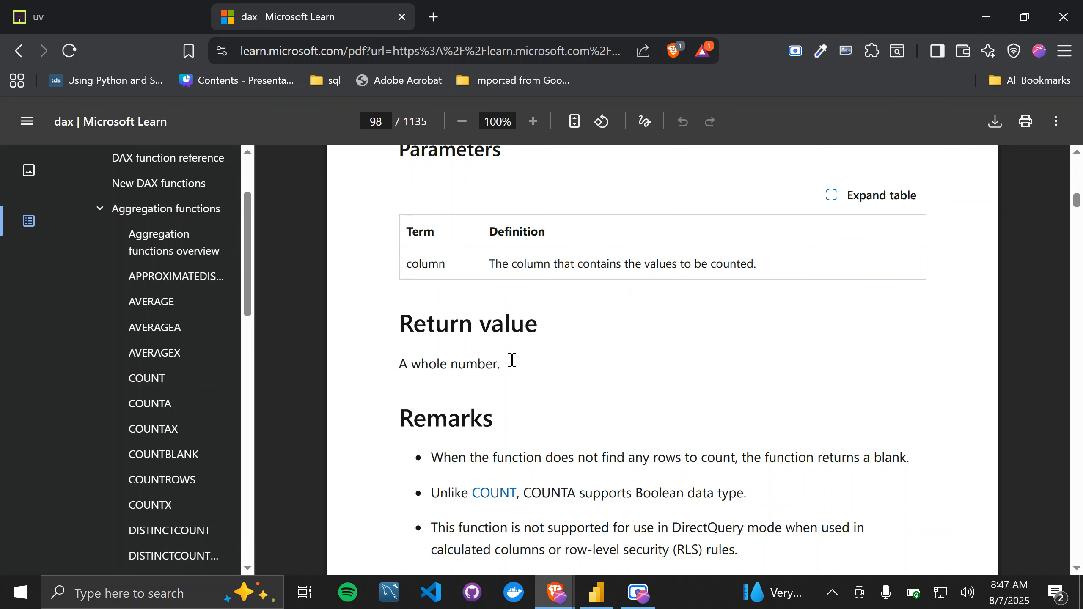
Step: Finish the COUNTA remarks, open the MAXA entry and read its remarks on value types, logical values and empty cells
scroll(510, 363, "down", 2)
scroll(132, 478, "down", 3)
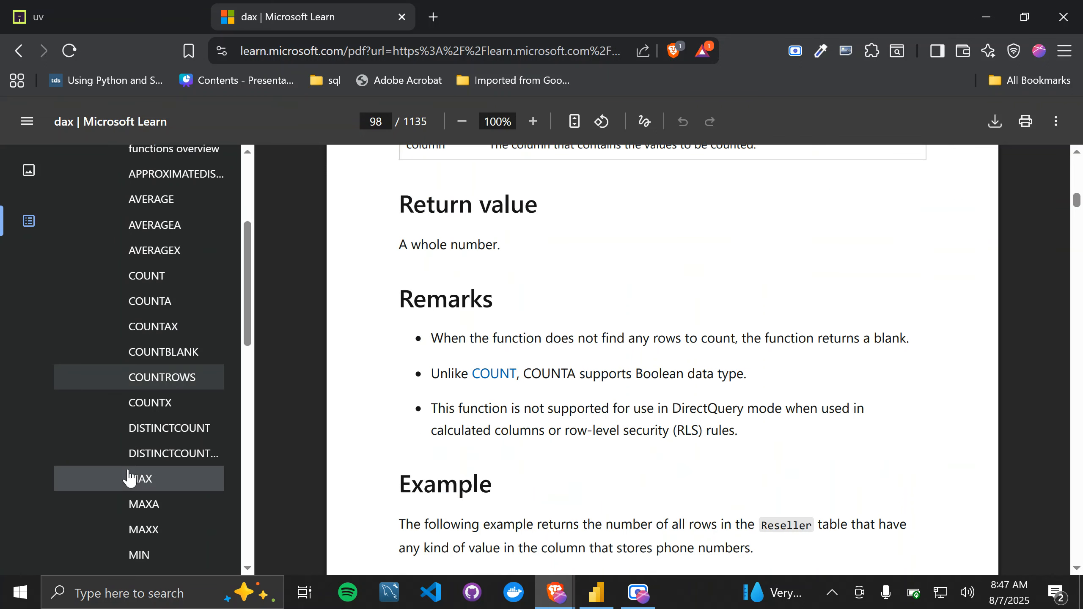
scroll(163, 542, "down", 1)
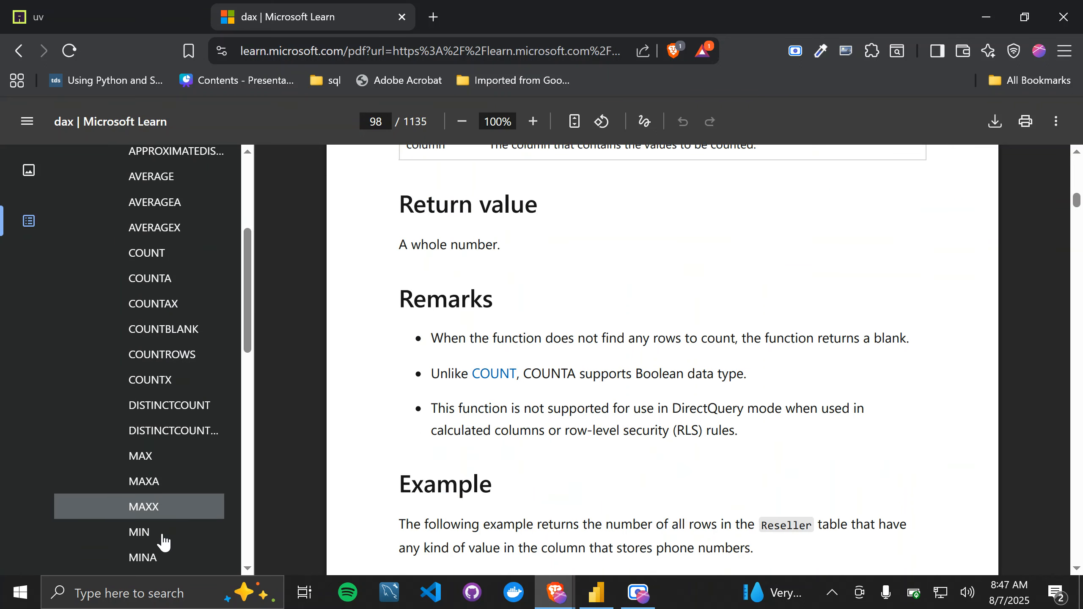
left_click(148, 481)
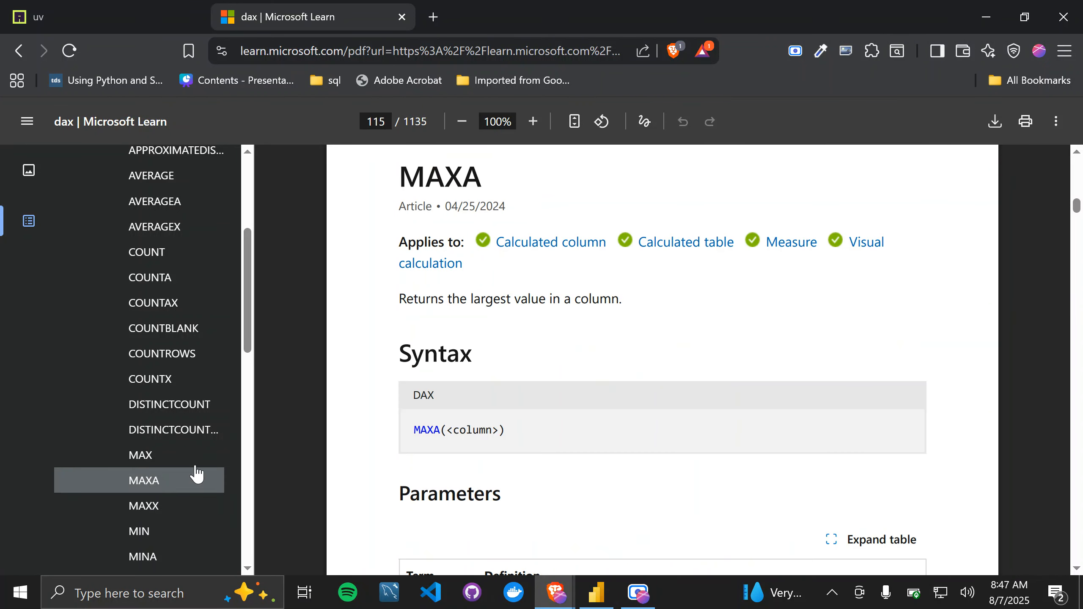
scroll(431, 477, "down", 10)
scroll(431, 476, "down", 1)
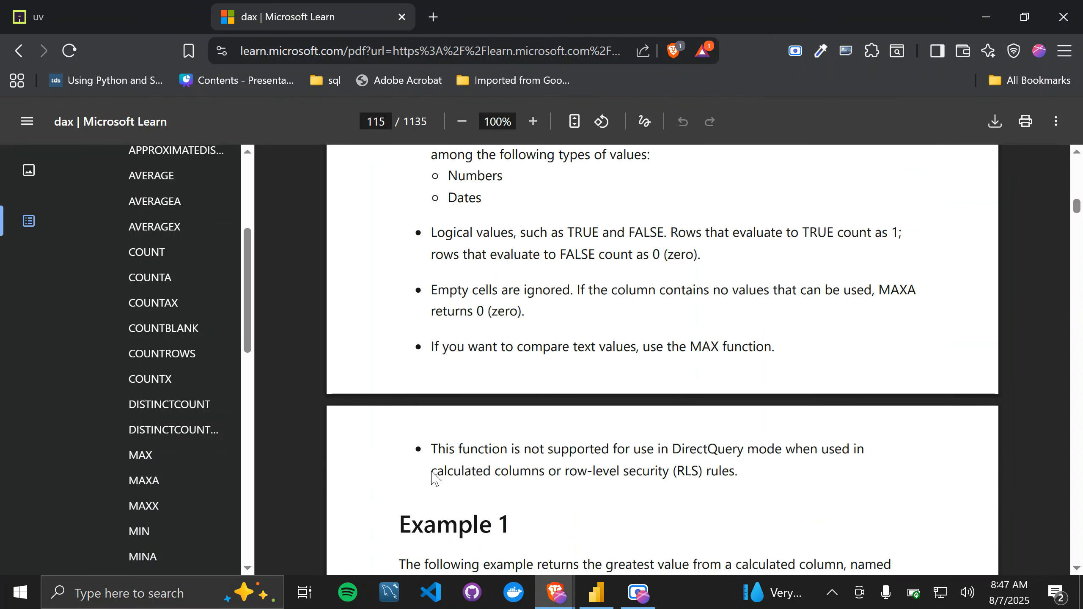
scroll(474, 270, "up", 1)
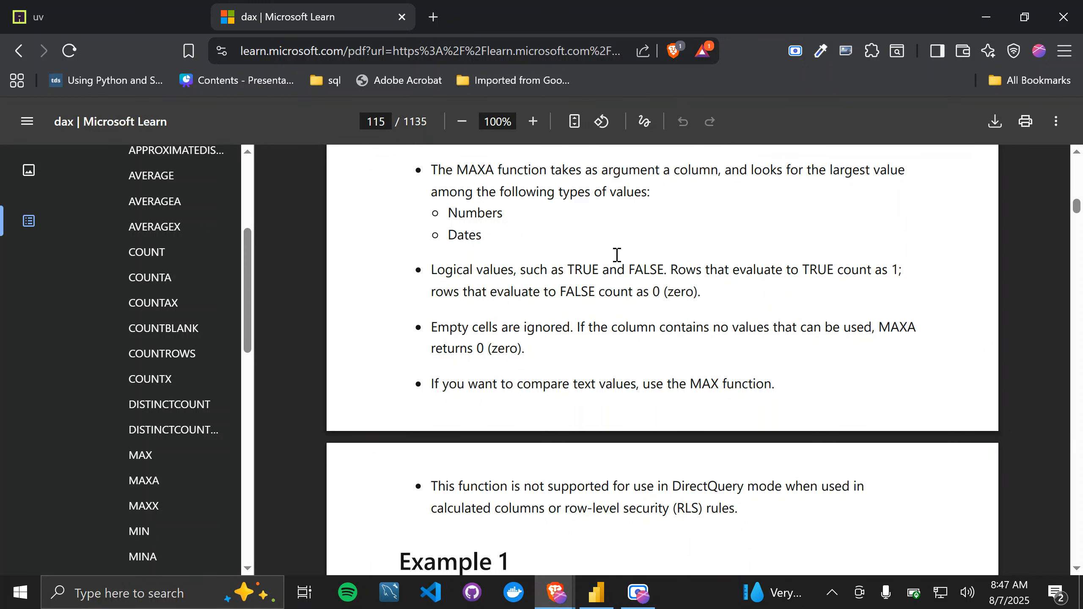
scroll(617, 255, "up", 1)
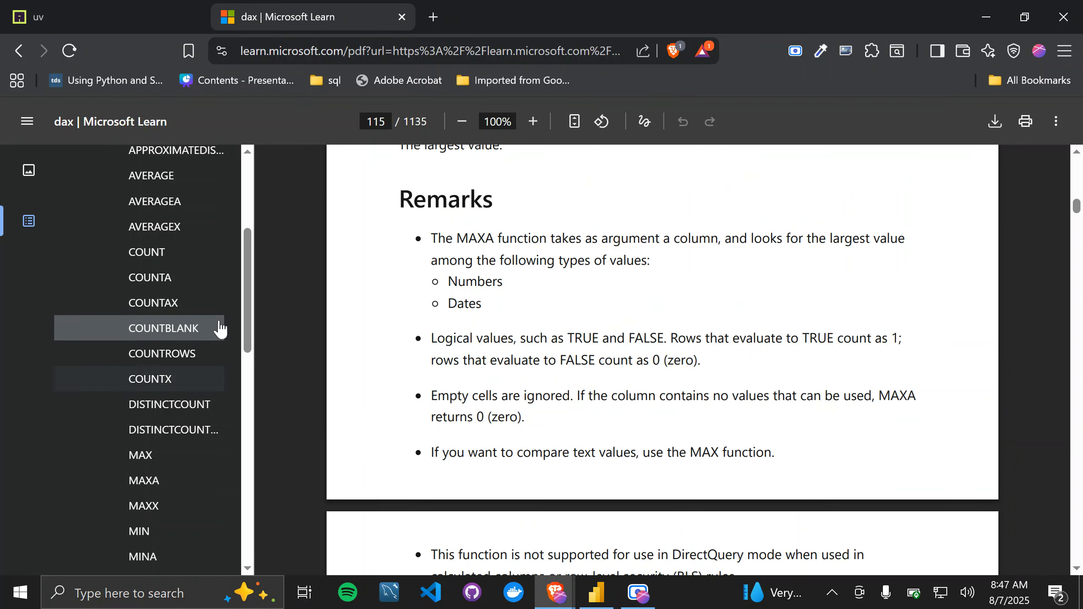
Step: Open the AVERAGEX entry and the COUNTX entry to read their descriptions and table-and-expression syntax
scroll(220, 329, "up", 3)
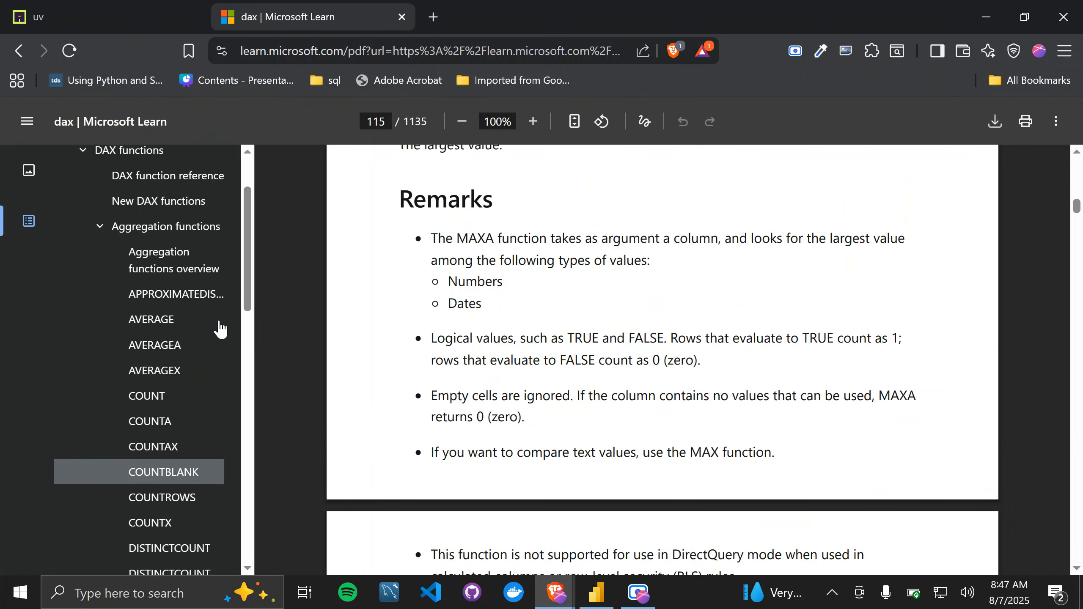
left_click(168, 370)
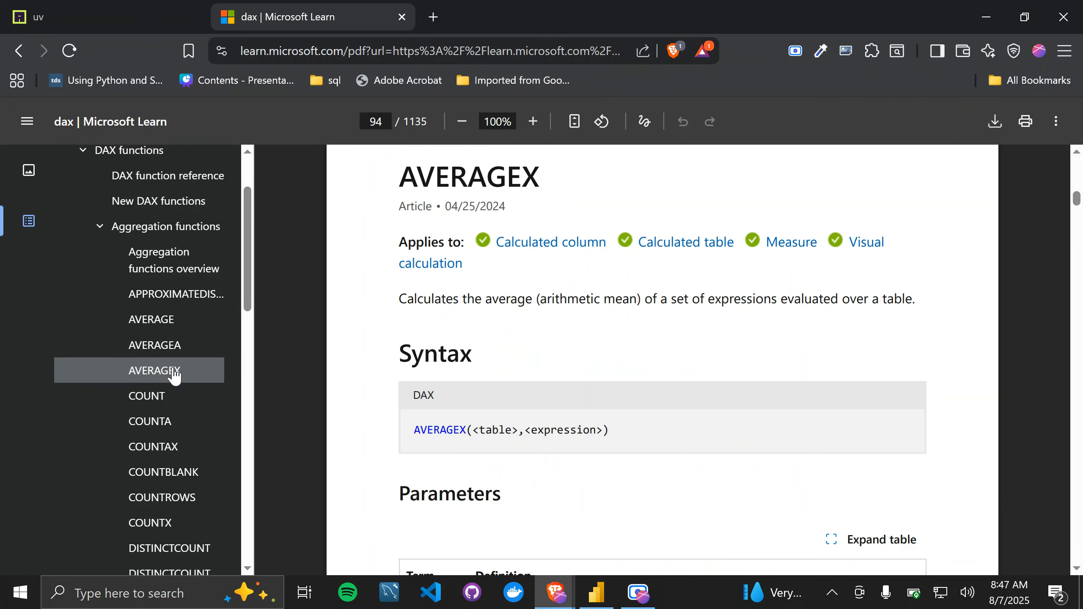
left_click(169, 527)
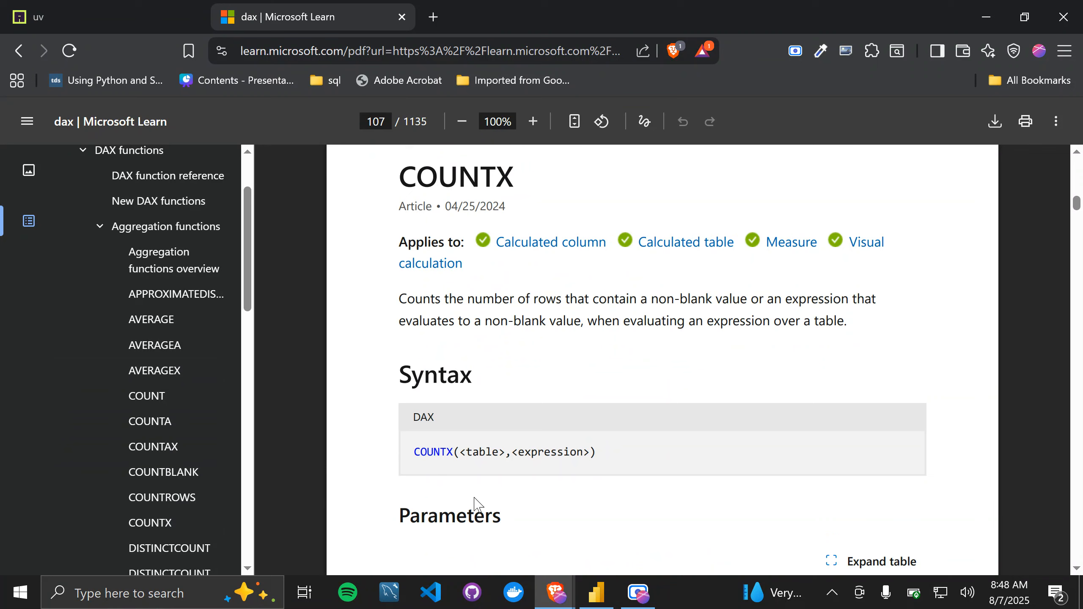
key("alt+Tab")
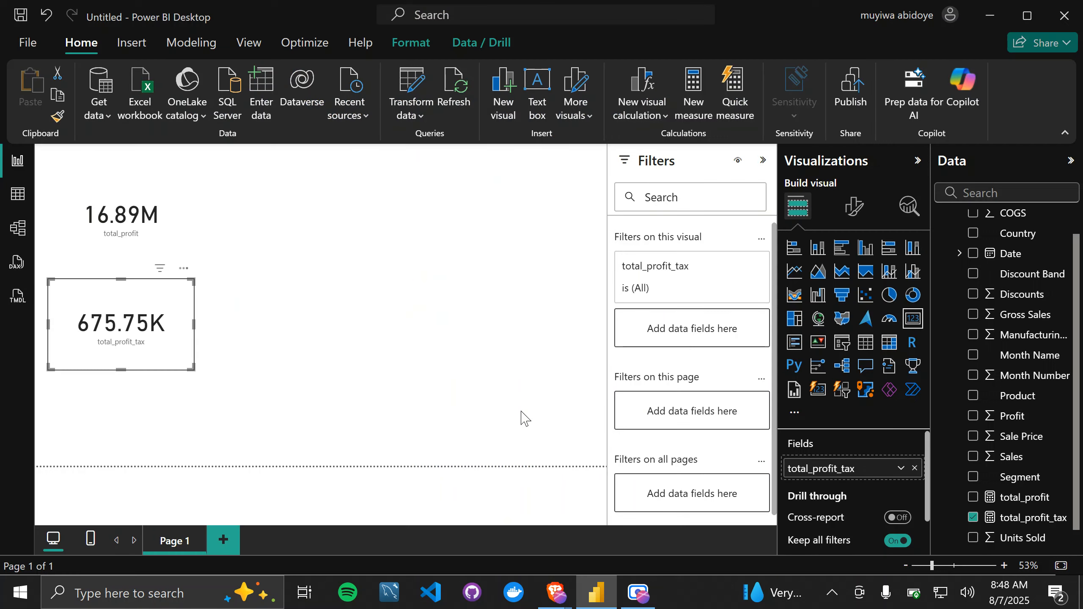
key("alt+Tab")
Step: Collapse the Aggregation functions group in the outline, expand Logical functions and look through its entries
scroll(201, 448, "down", 10)
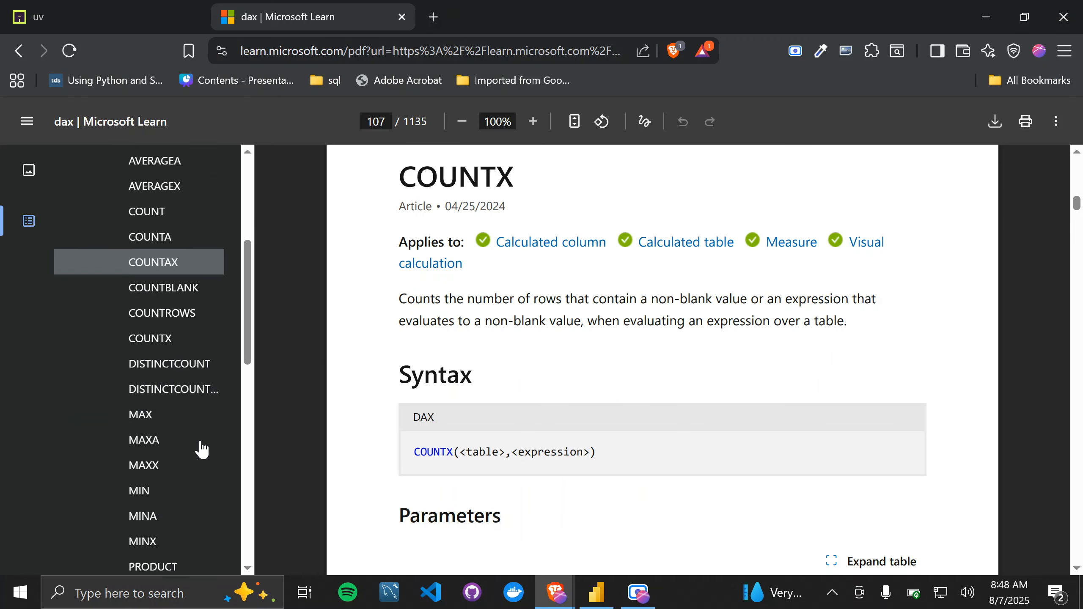
scroll(202, 448, "up", 10)
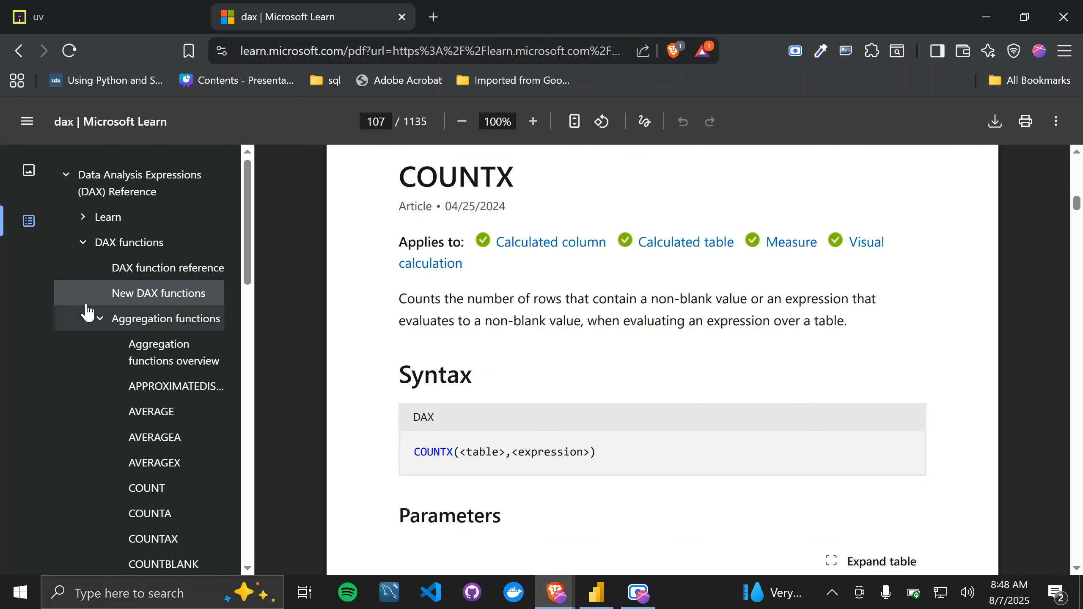
left_click(101, 321)
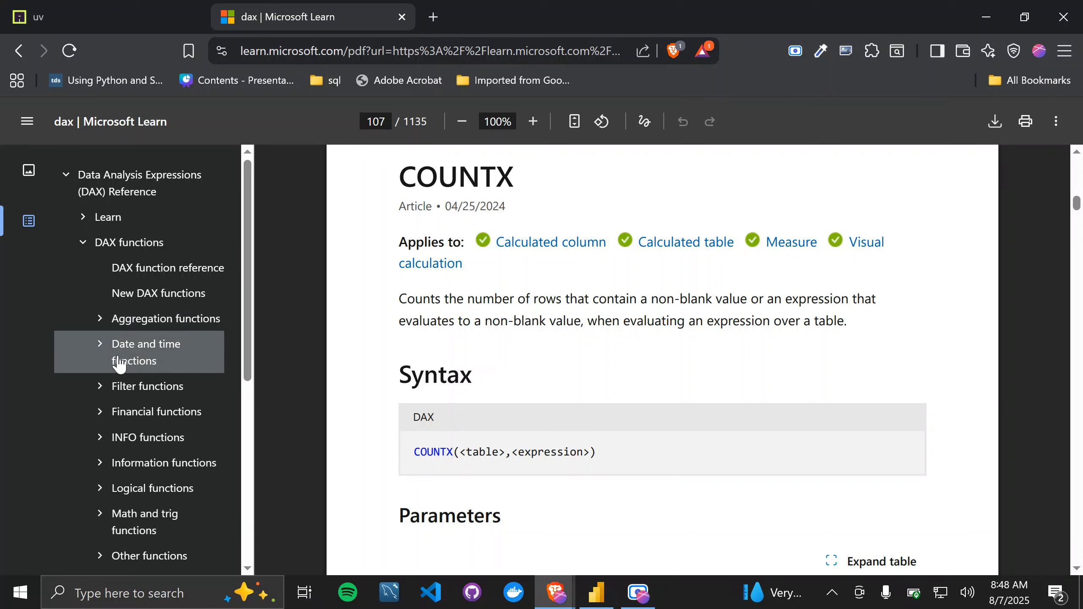
left_click(98, 490)
scroll(155, 476, "down", 2)
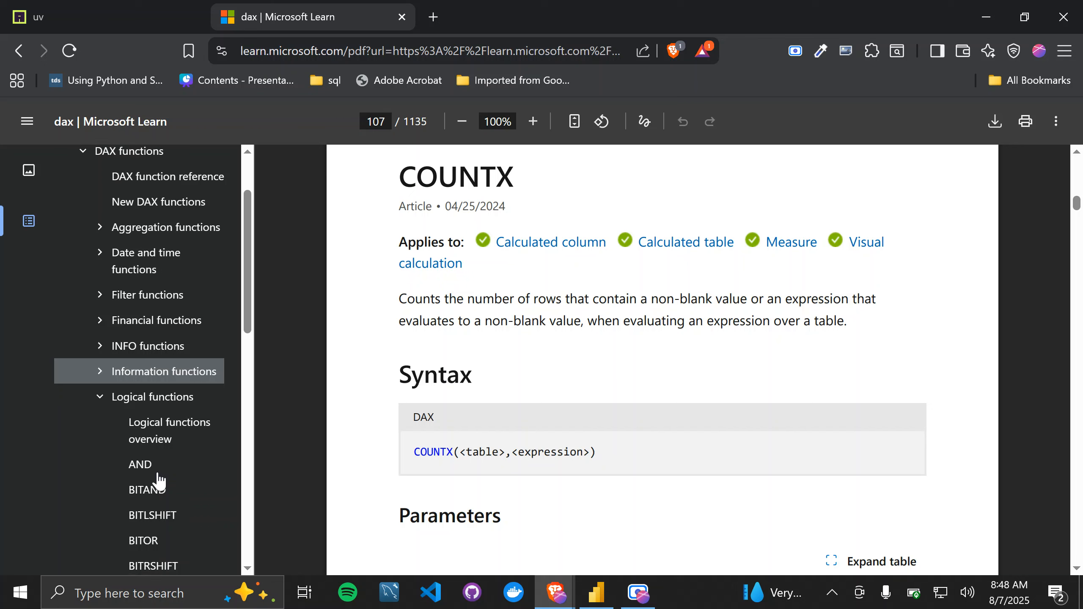
scroll(138, 379, "down", 4)
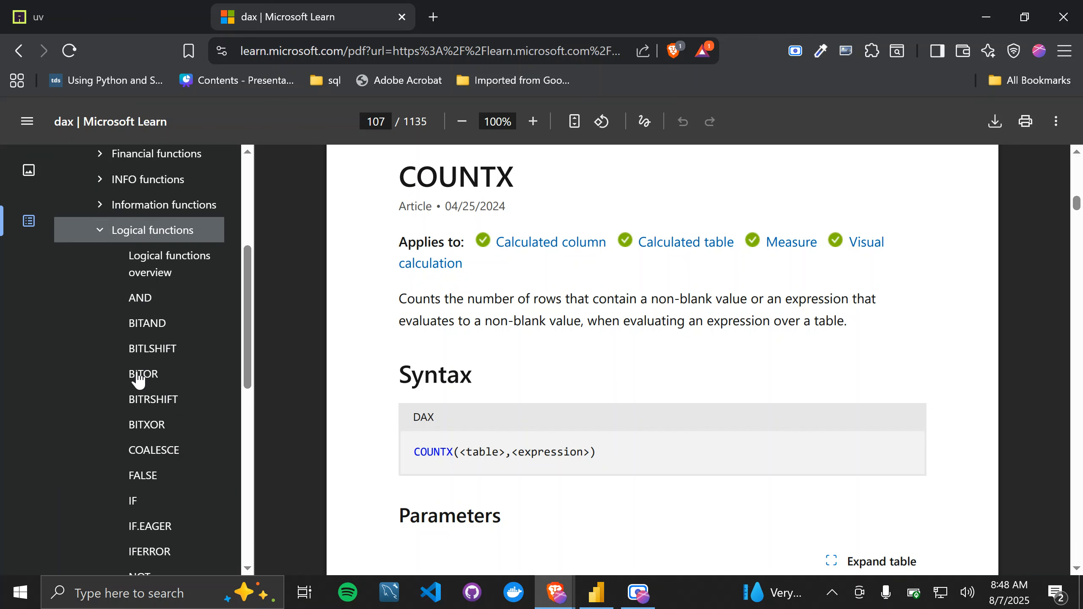
scroll(138, 379, "down", 3)
scroll(138, 378, "up", 1)
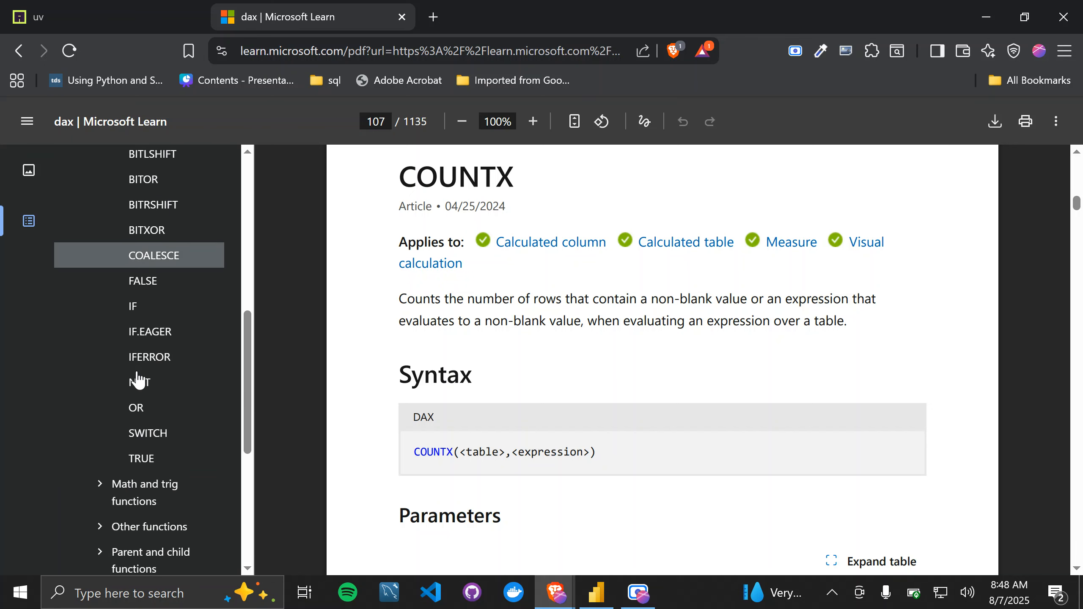
Step: Expand the Filter functions group in the outline and look through its entries
scroll(138, 379, "up", 7)
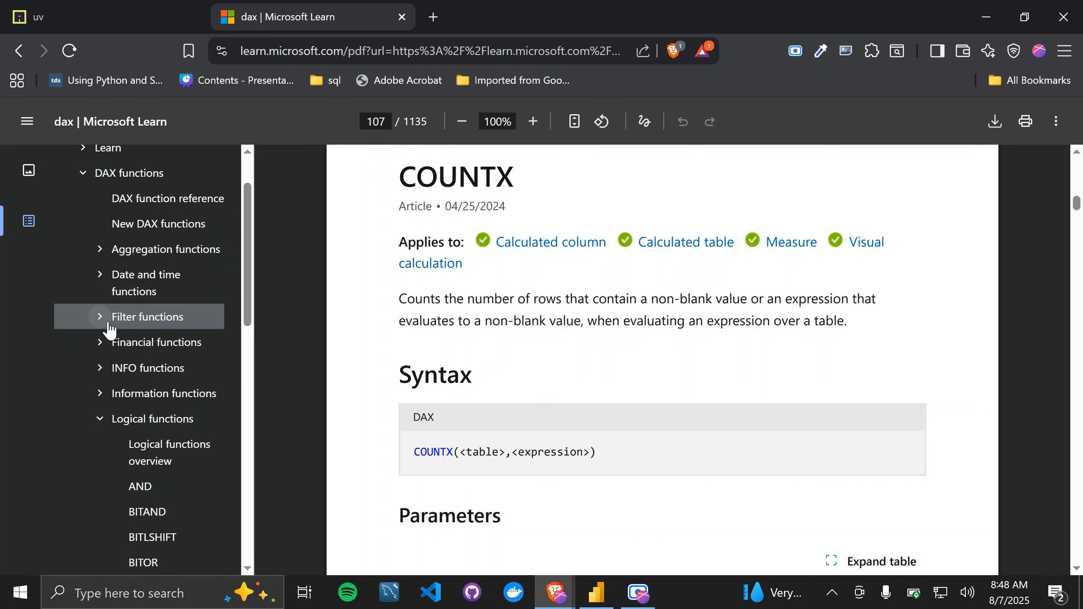
left_click(108, 326)
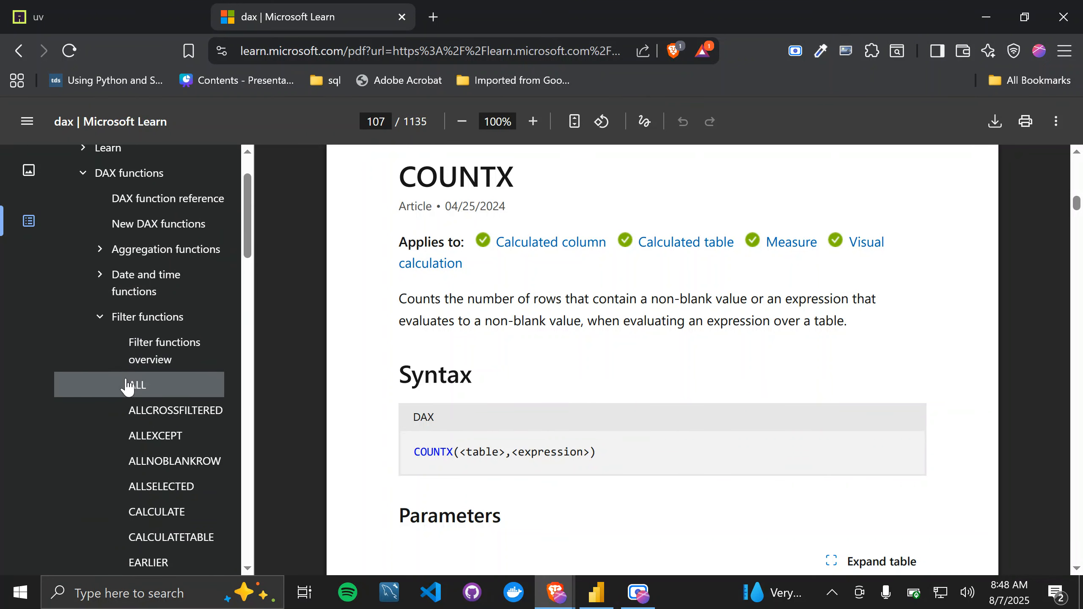
scroll(127, 384, "down", 2)
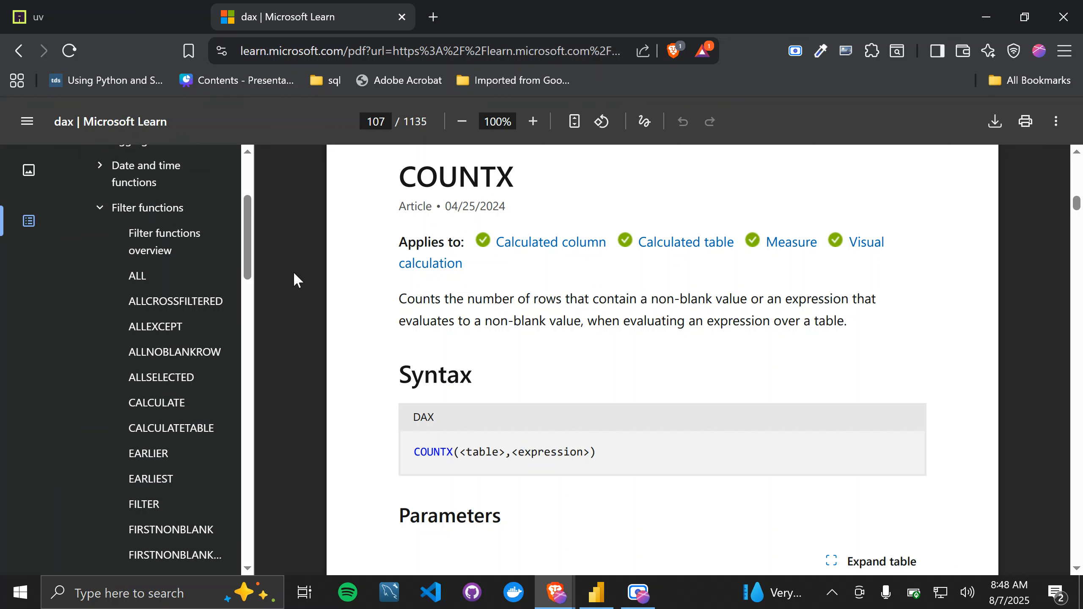
Step: Switch to Power BI Desktop and look over the financials columns in Table view
key("alt+Tab")
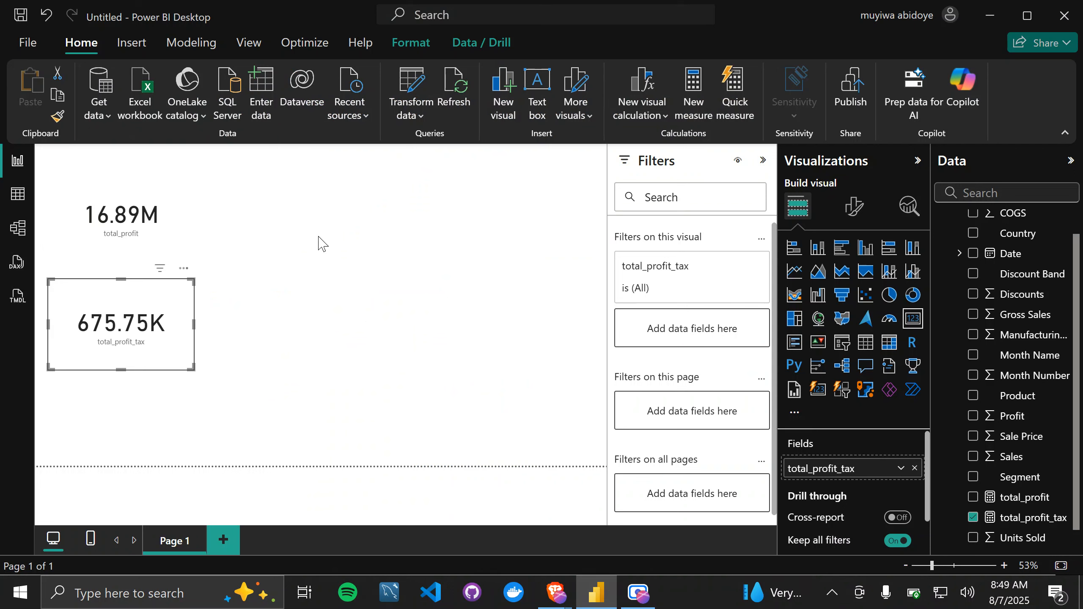
left_click(16, 200)
scroll(557, 358, "right", 5)
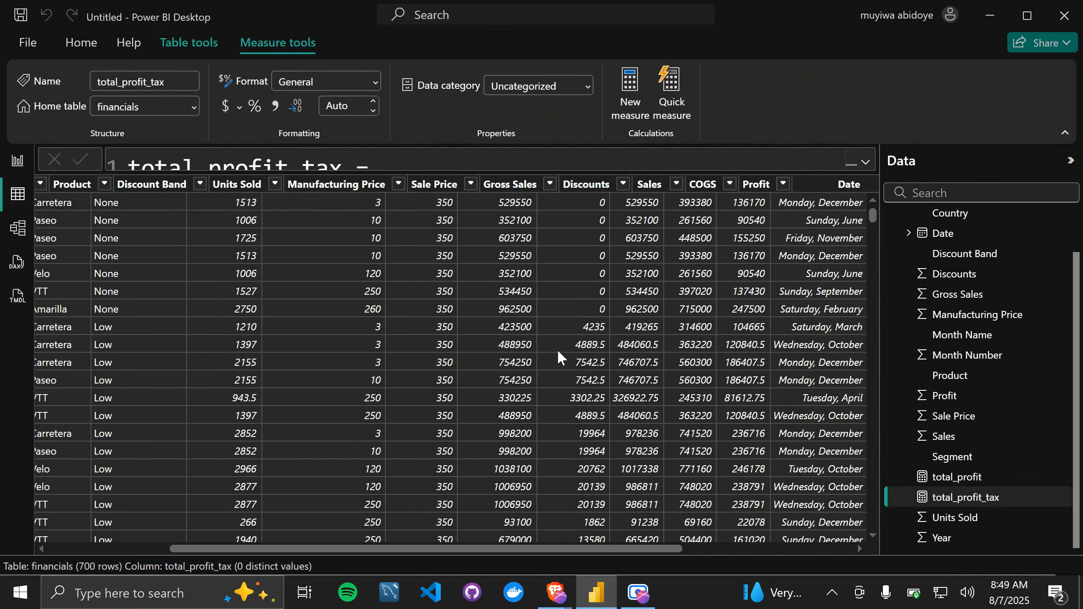
scroll(558, 352, "right", 5)
scroll(558, 357, "left", 10)
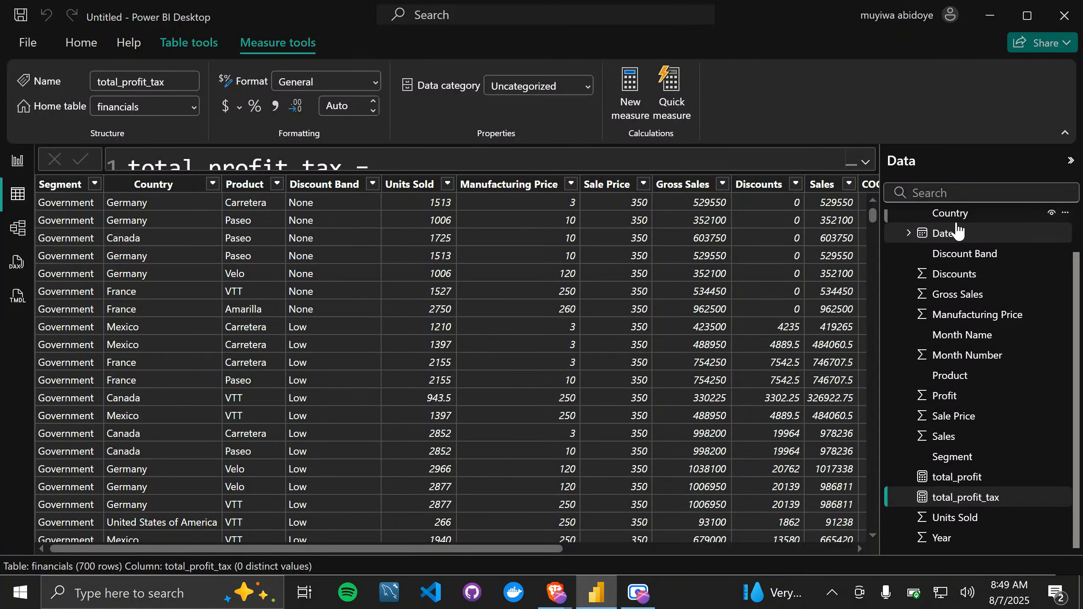
Step: Create a new measure in the financials table and enlarge its formula editor
scroll(957, 231, "up", 2)
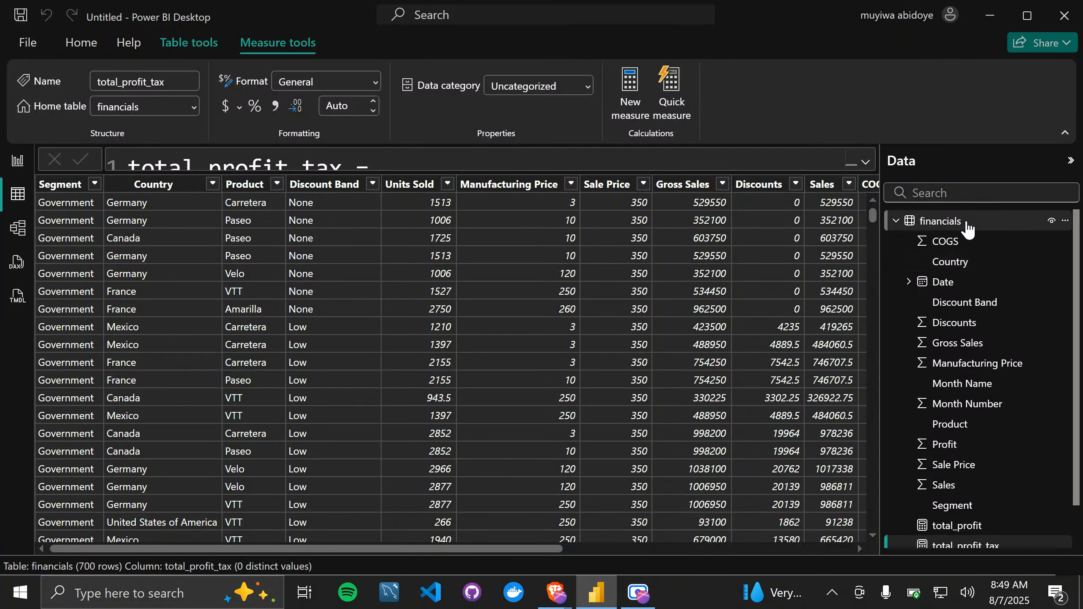
left_click(966, 223)
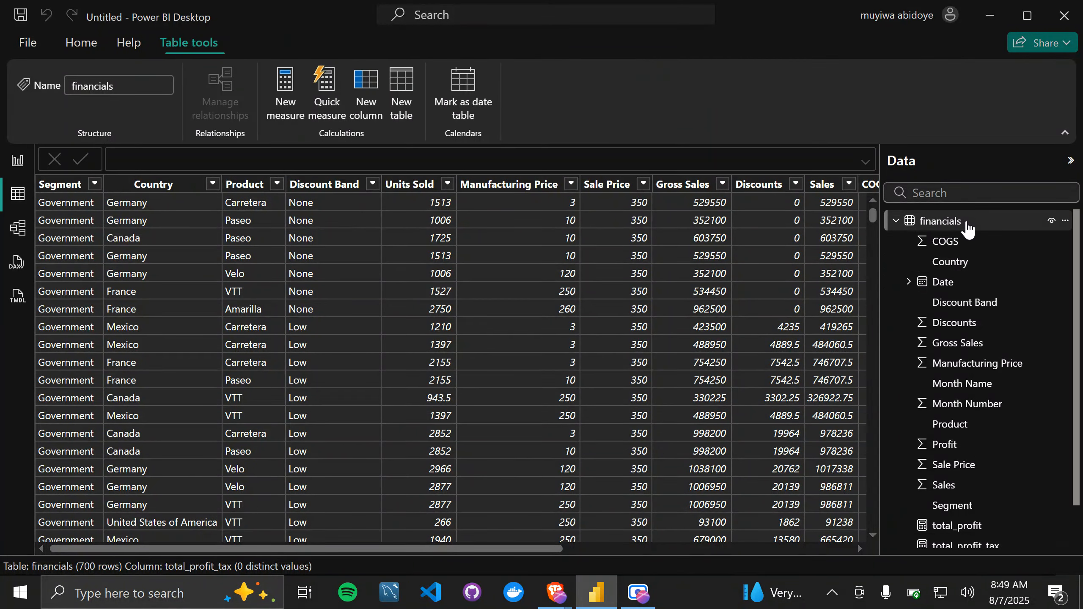
right_click(940, 228)
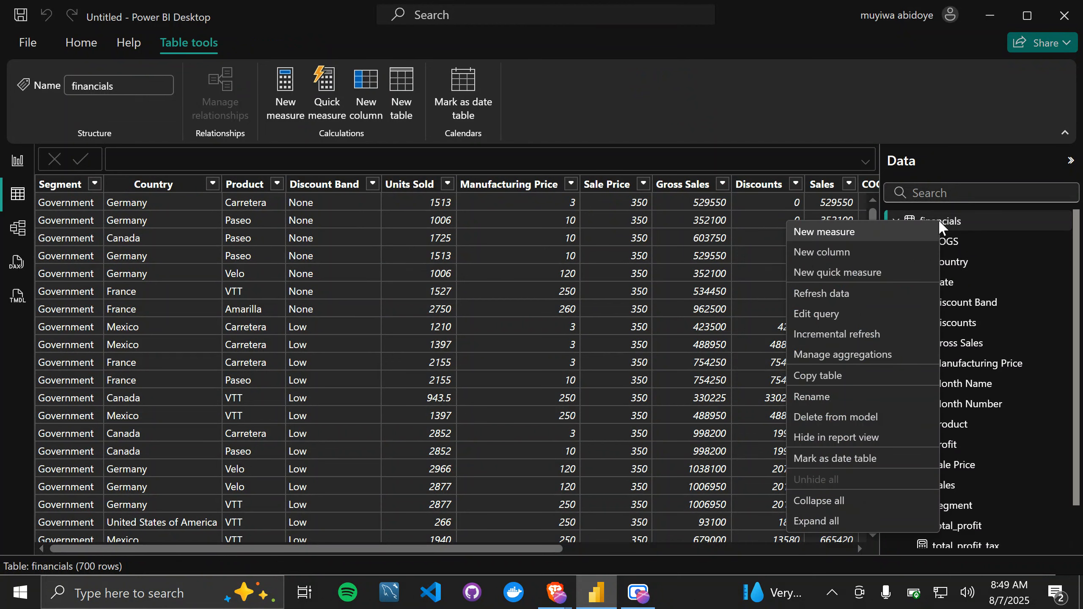
left_click(858, 234)
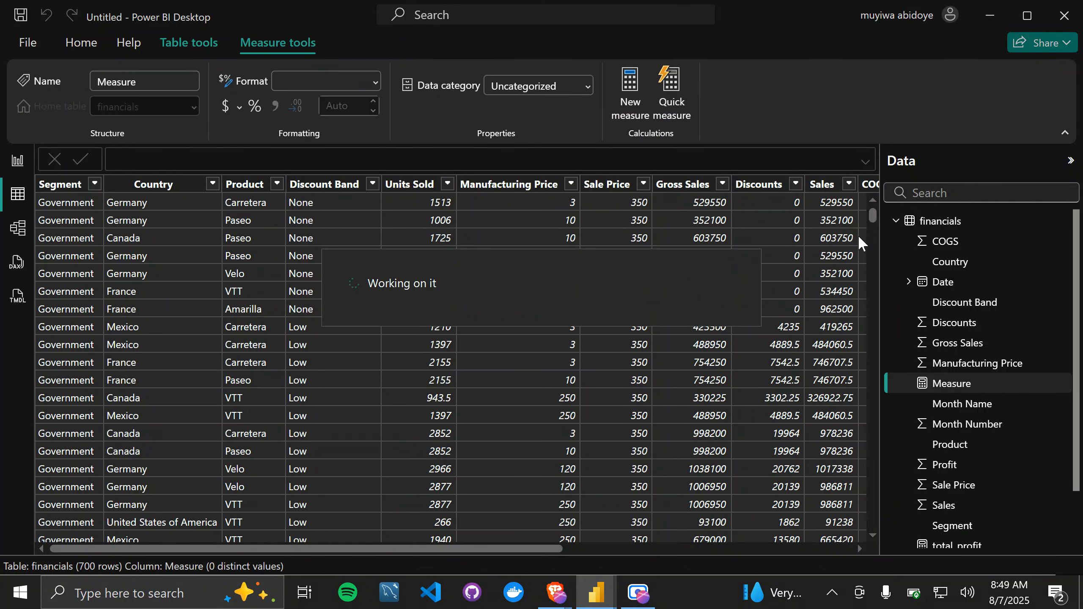
left_click(868, 164)
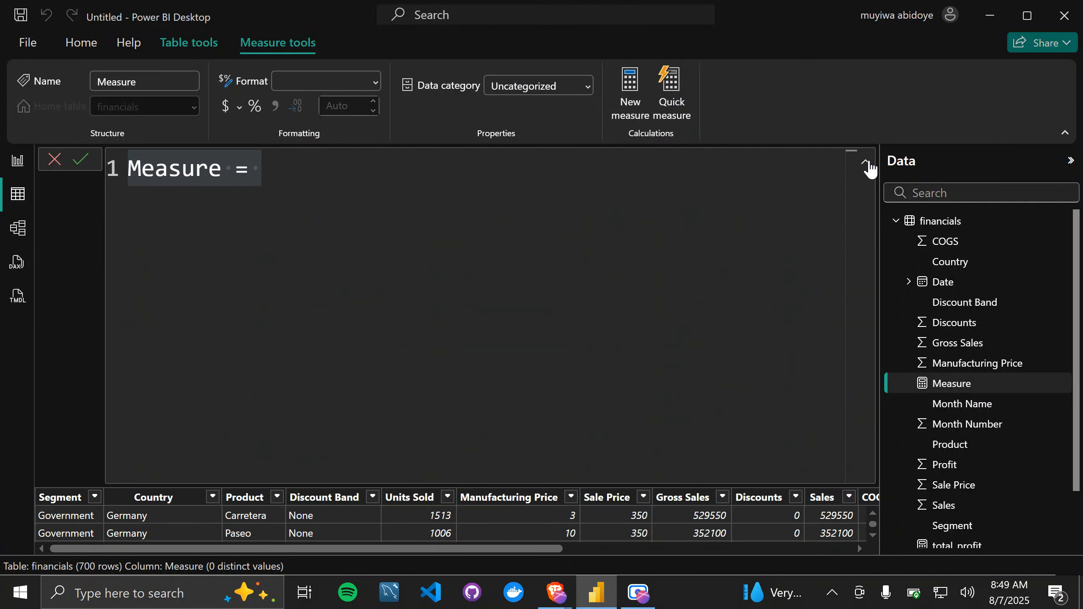
Step: Replace the default measure name with germany_profit, followed by an equals sign
left_click(335, 165)
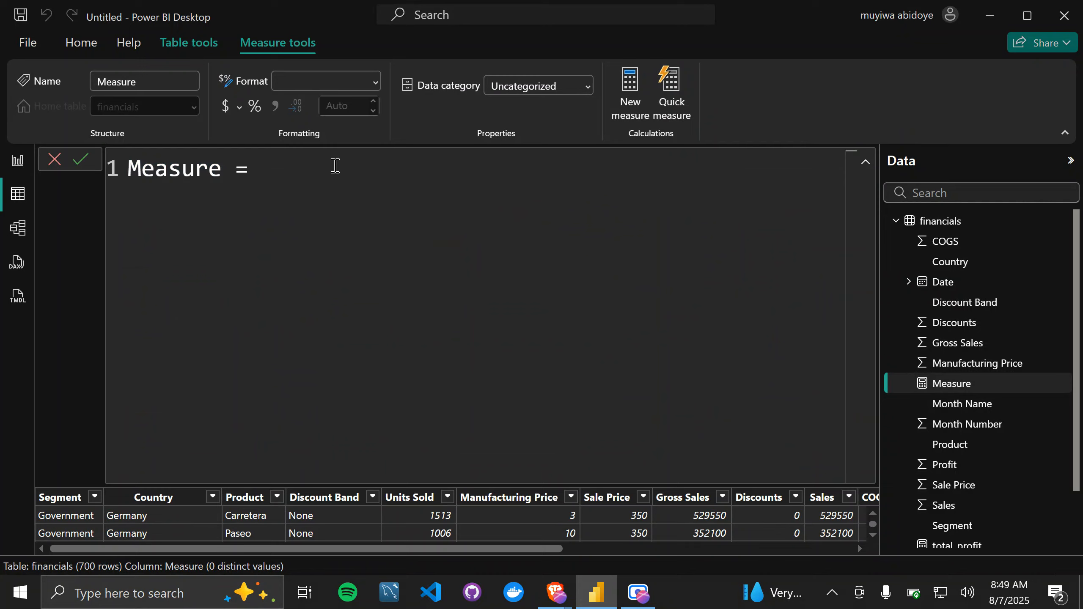
key("BackSpace")
key("BackSpace")
key("BackSpace")
key("BackSpace")
key("BackSpace")
key("BackSpace")
key("BackSpace")
key("BackSpace")
key("BackSpace")
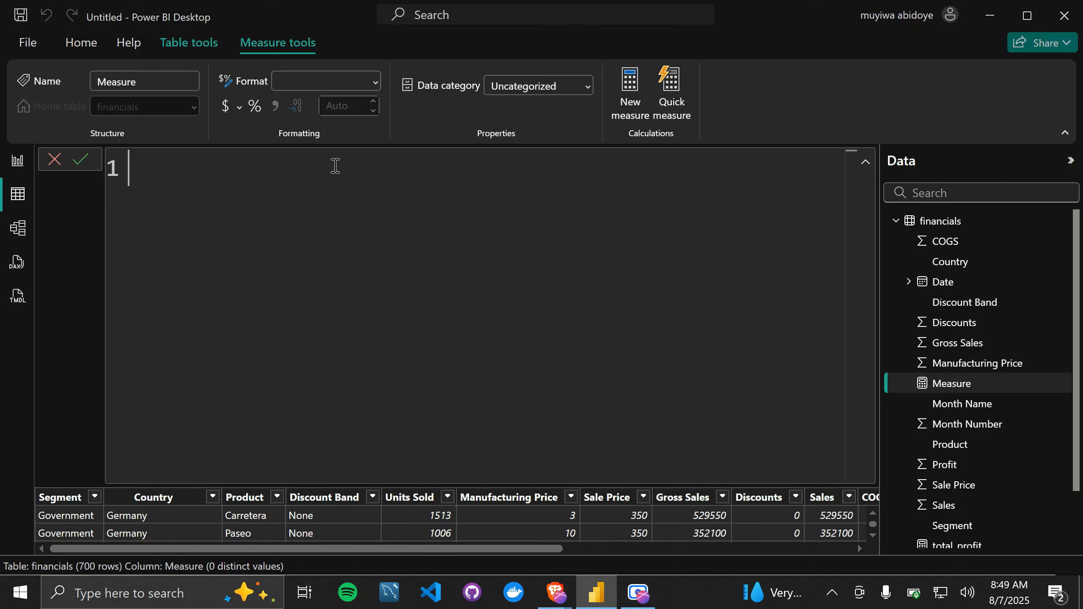
type("german_pro")
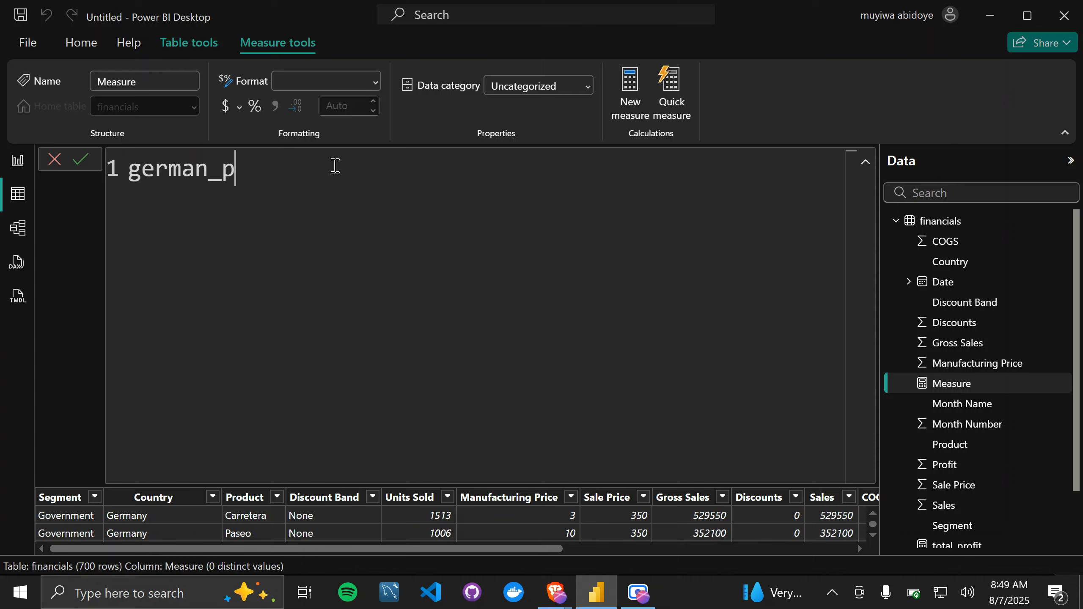
key("BackSpace")
key("BackSpace")
key("BackSpace")
key("BackSpace")
type("y_pro")
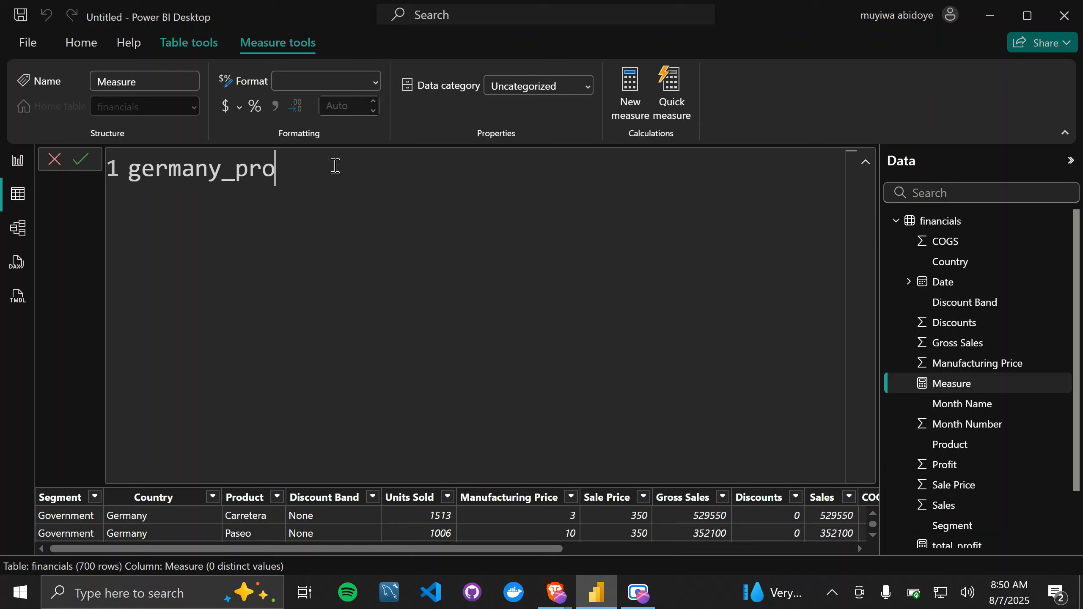
type("fit =")
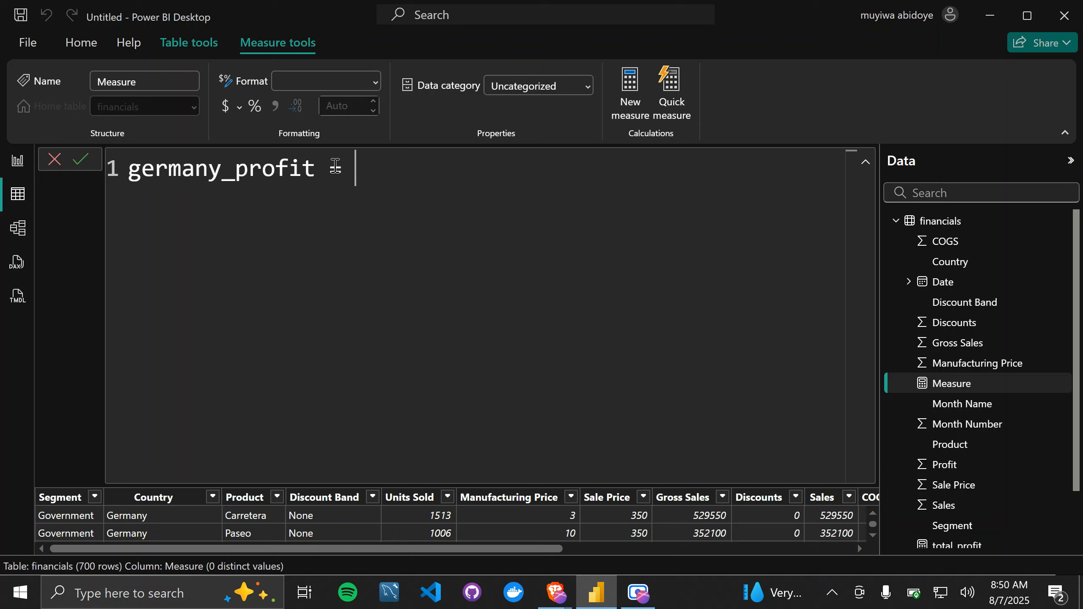
Step: Begin a comment on a new line below the measure name with "// returns the"
key("shift+Return")
type("// r")
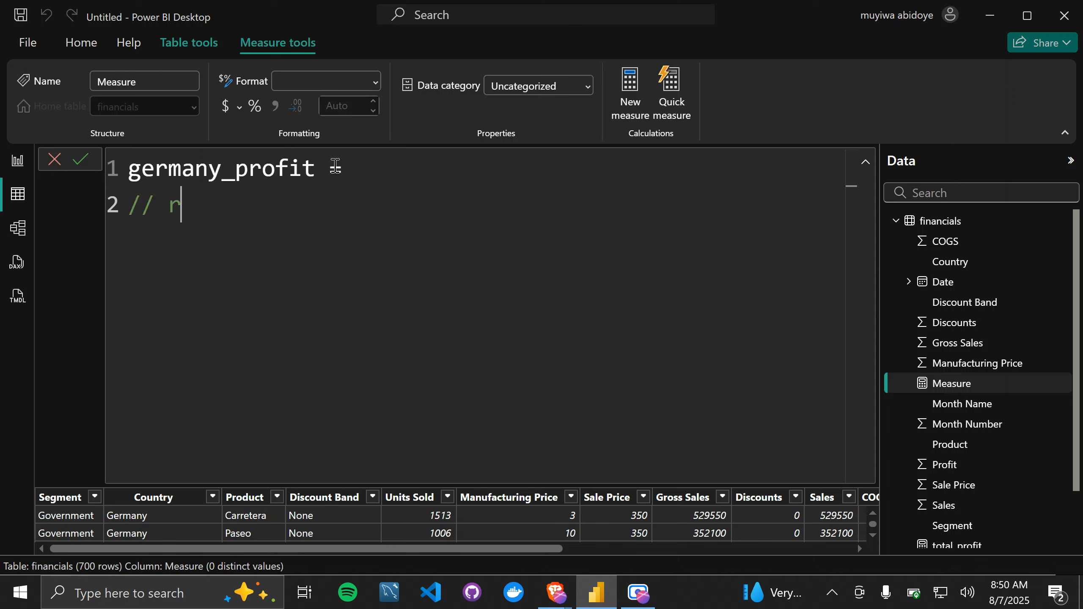
type("eturn s the")
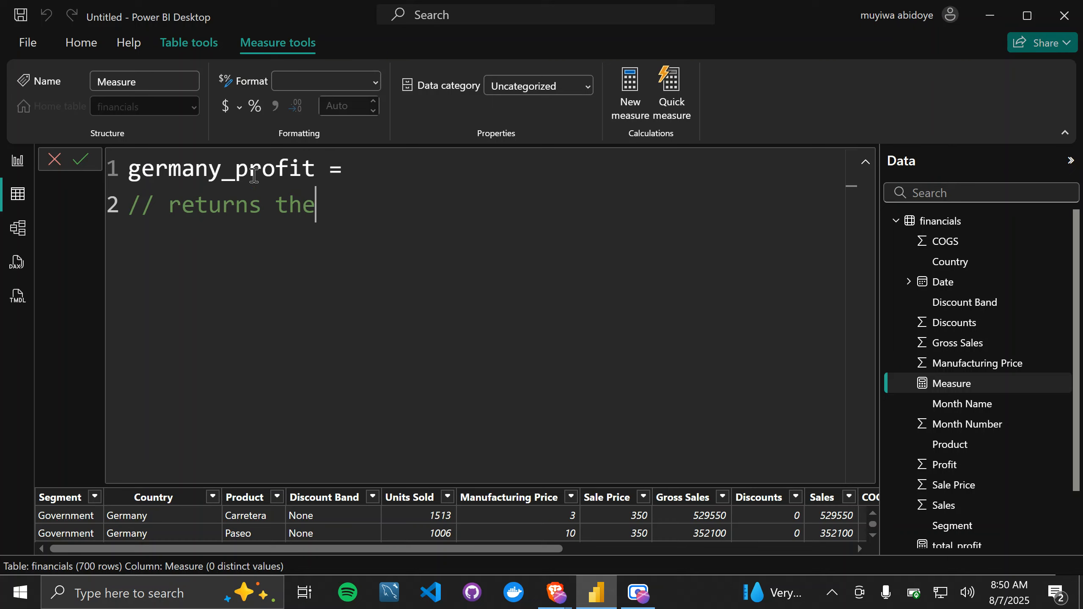
Step: Insert average_ into the measure name so it reads germany_average_profit
left_click(238, 177)
type("a")
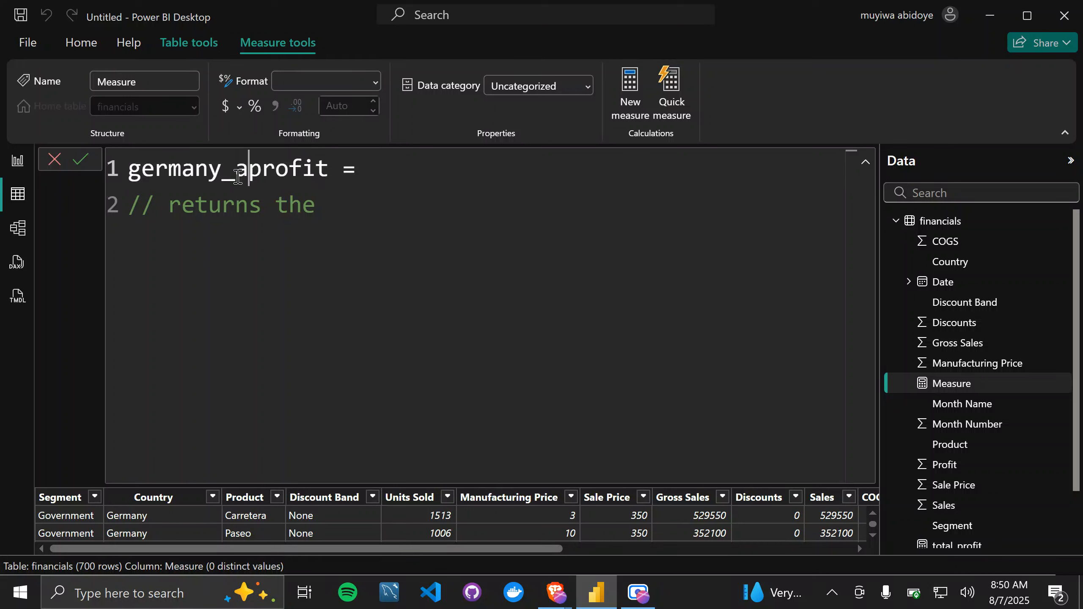
type("verage_")
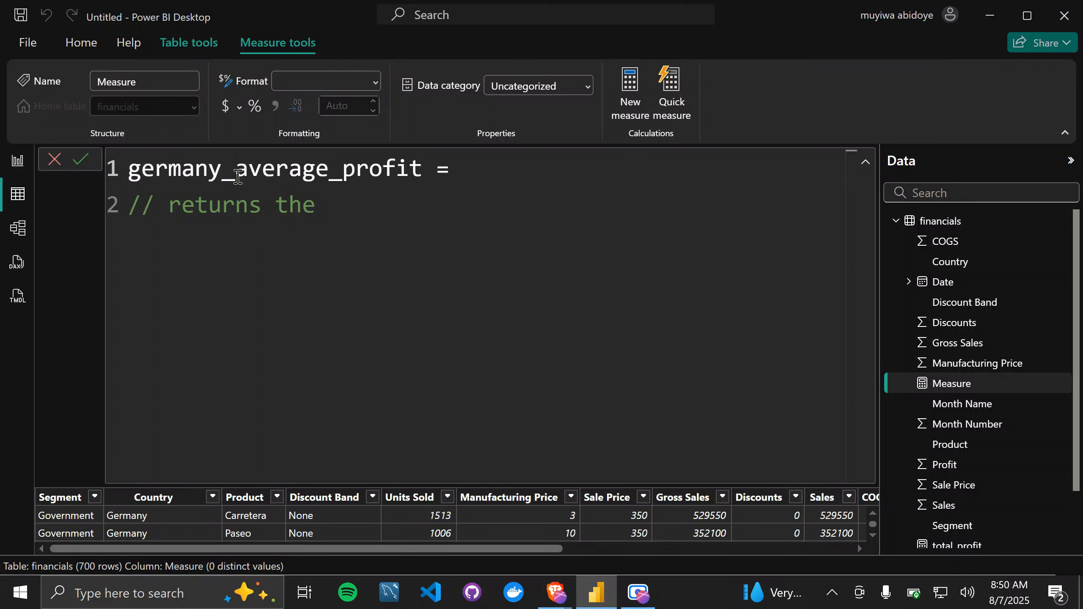
Step: Complete the comment so it reads "// returns the average profit made in germany"
left_click(332, 203)
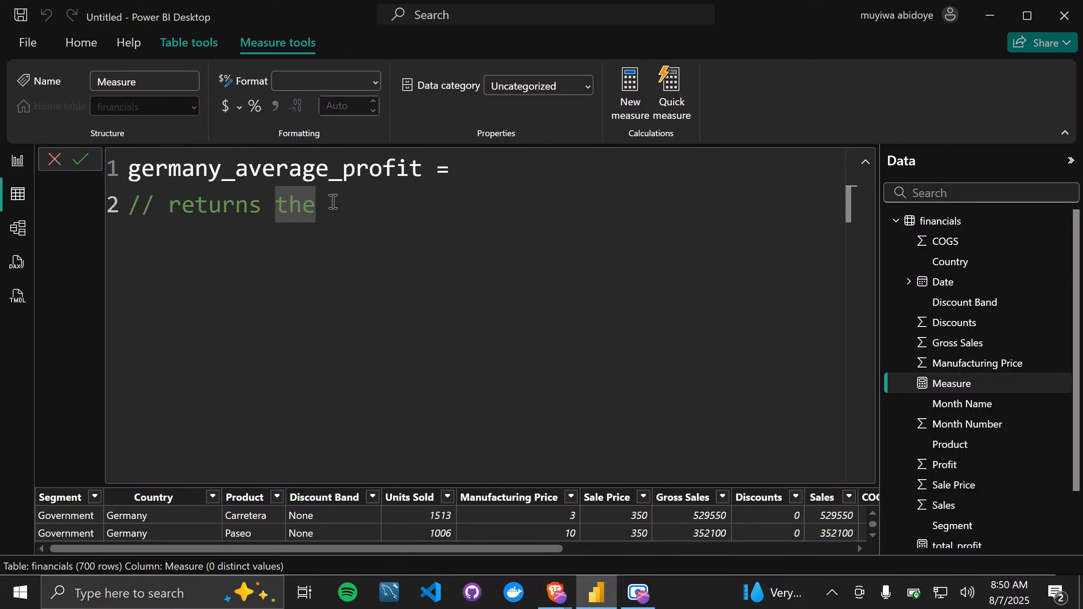
type("av")
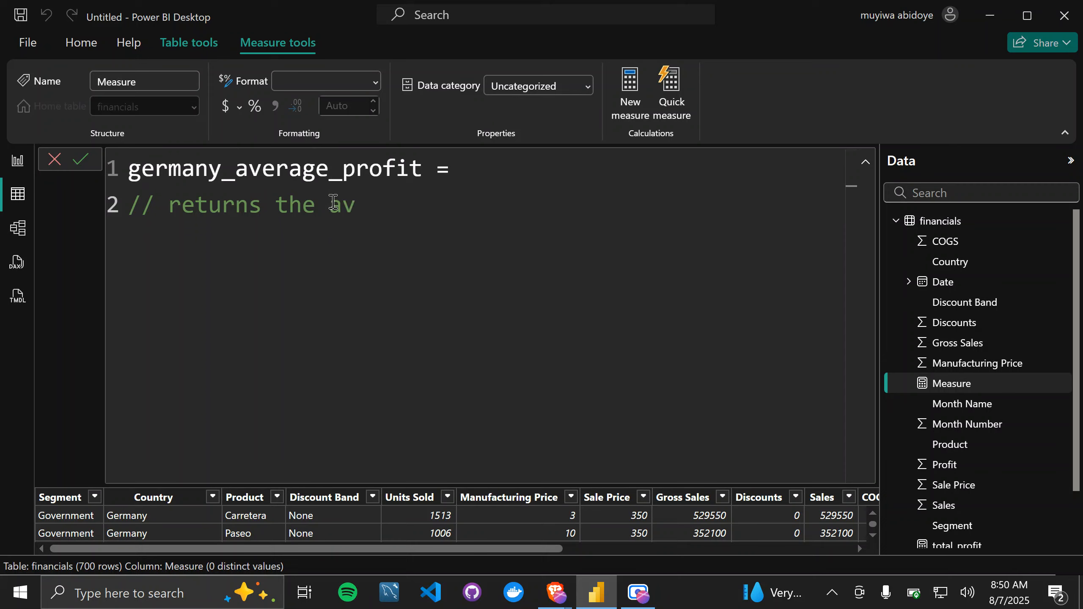
type("erage p")
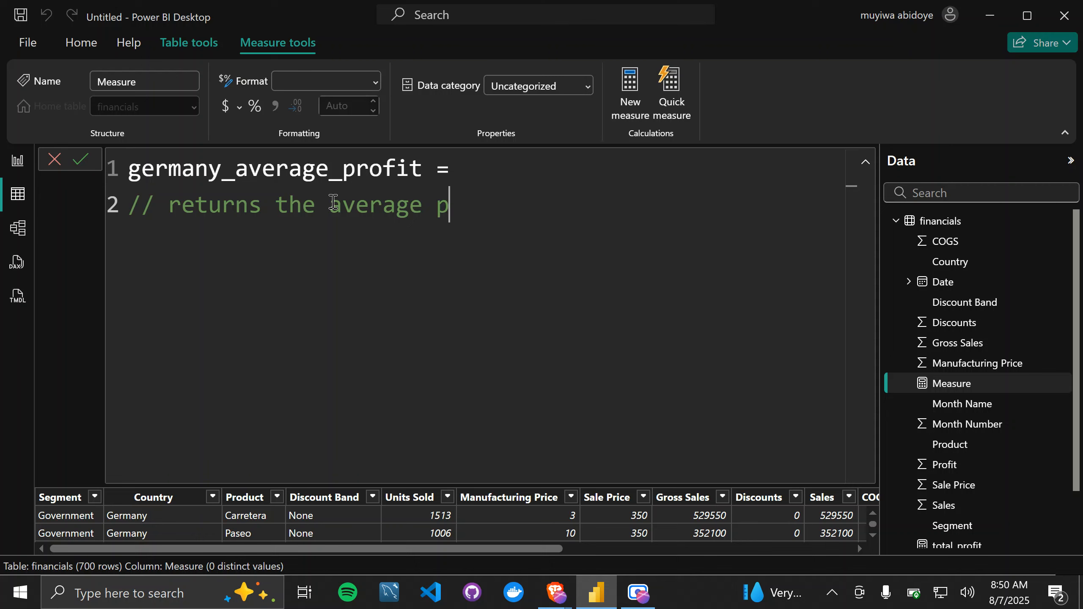
type("rofit ma")
key("BackSpace")
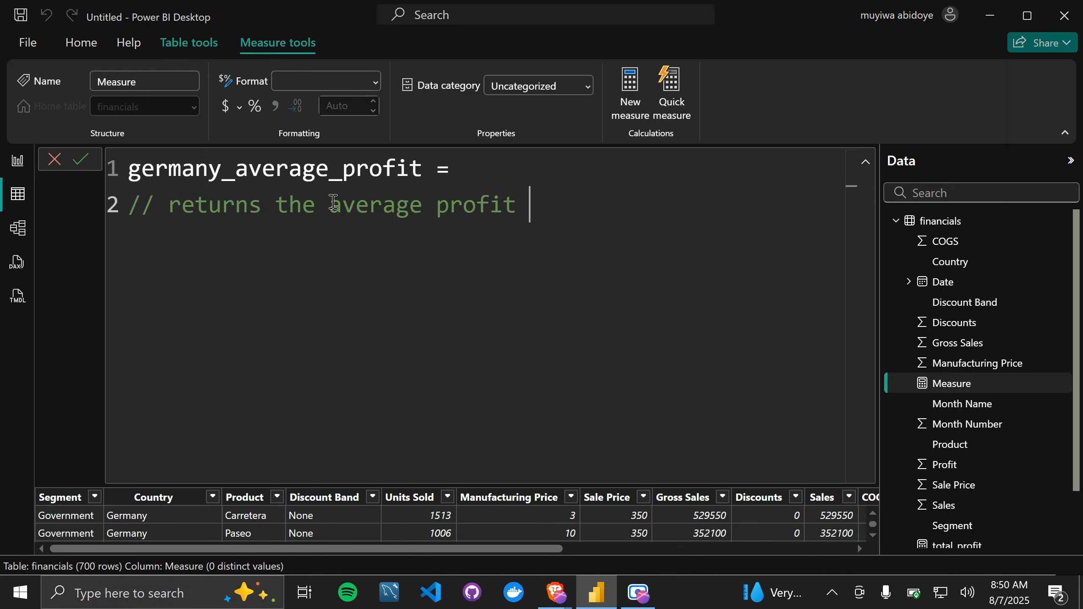
type("made in ge")
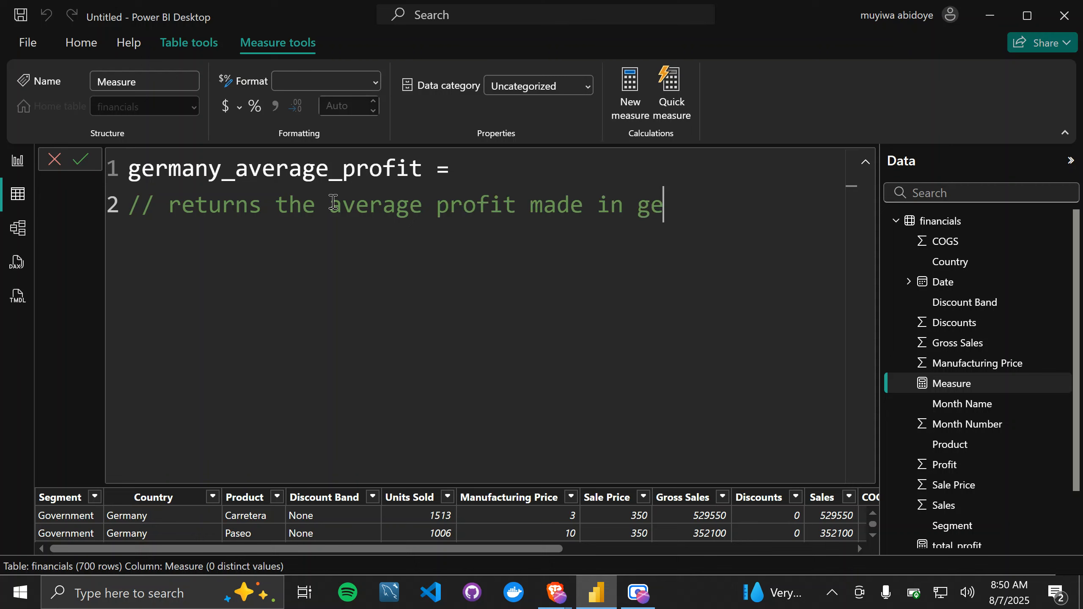
type("rmany")
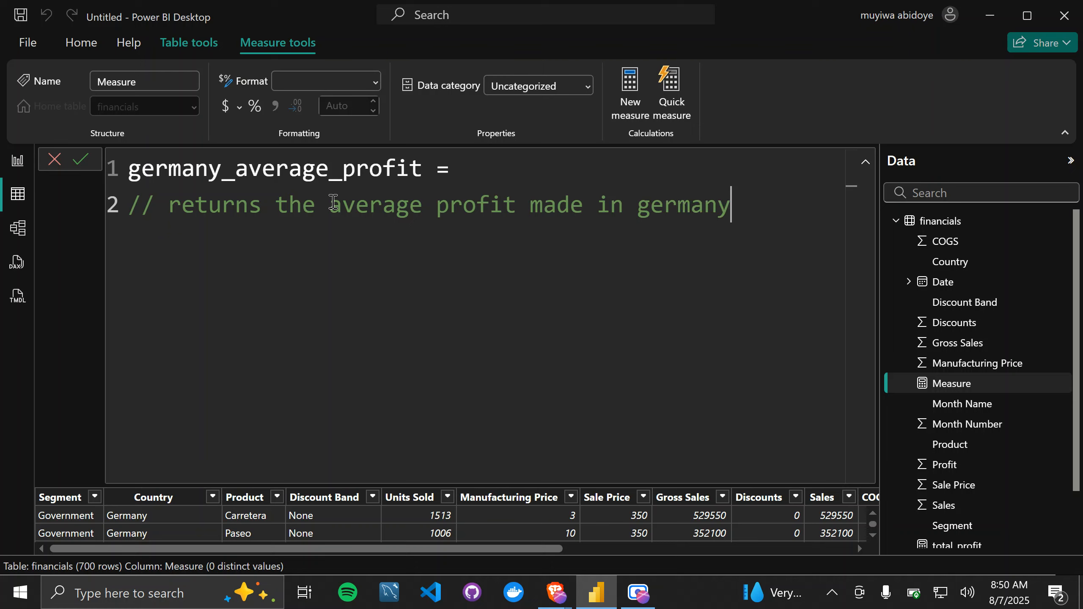
Step: Start the measure's expression with the CALCULATE function on a new line below the comment
key("Return")
type("cal")
key("Tab")
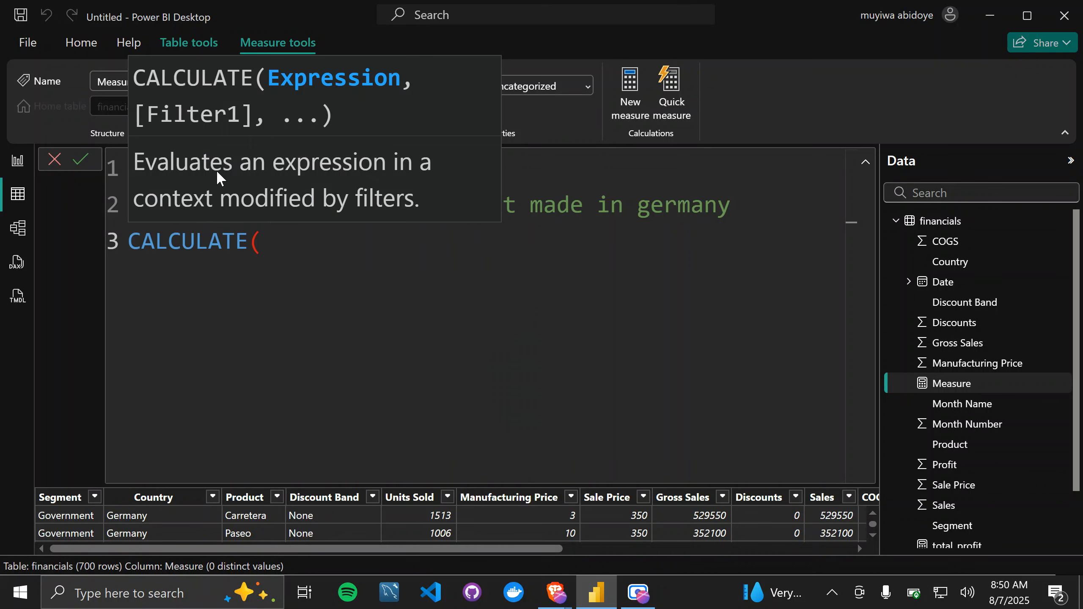
left_click(273, 240)
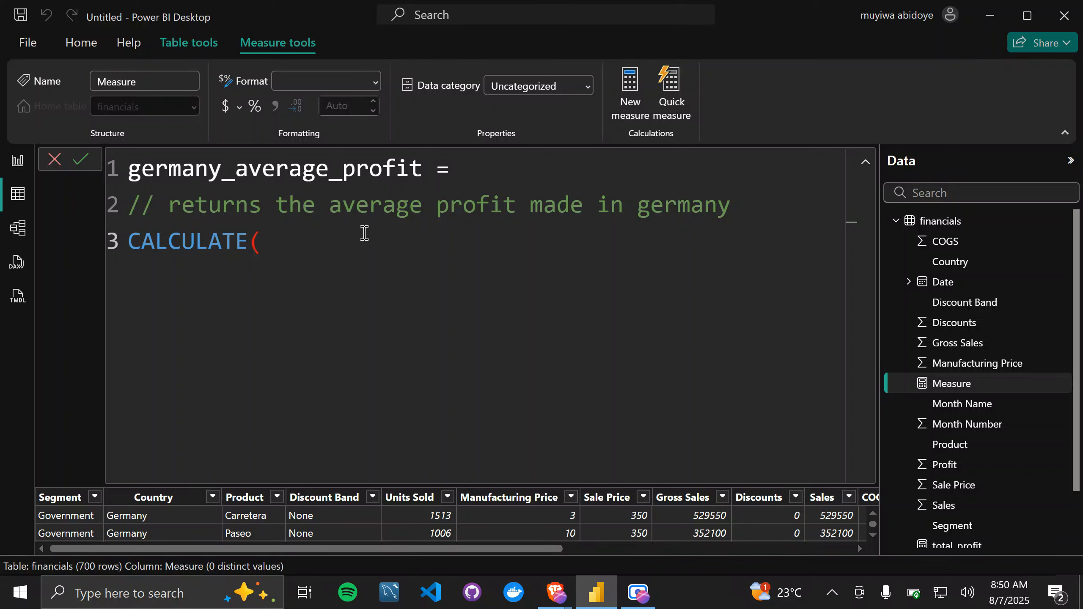
key("BackSpace")
type("(")
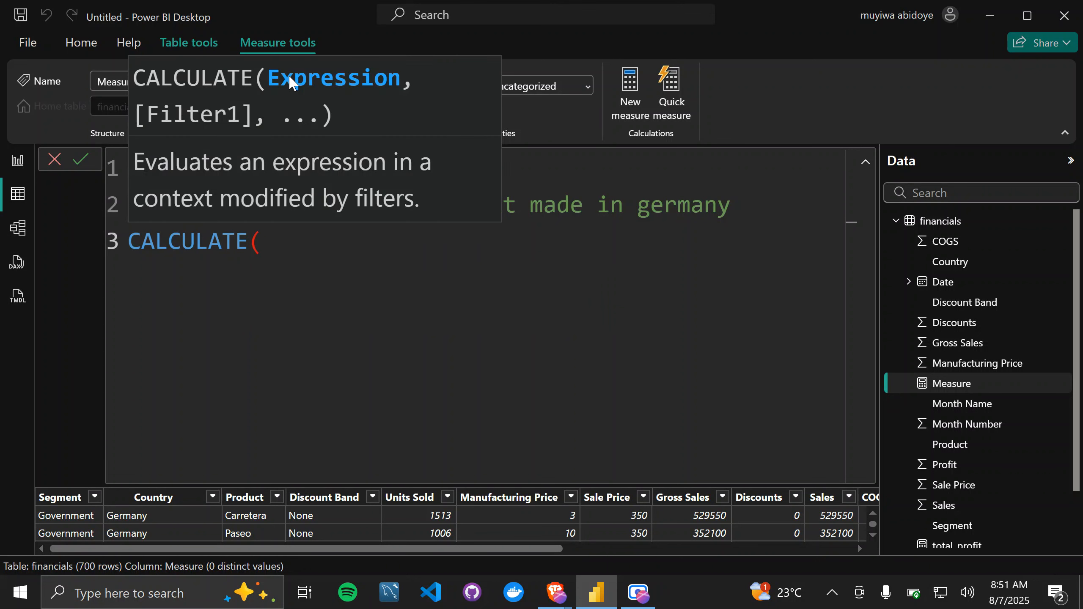
type("avreag")
Step: Enter AVERAGE(financials[Profit]) as the expression argument of CALCULATE
key("BackSpace")
key("BackSpace")
key("BackSpace")
key("BackSpace")
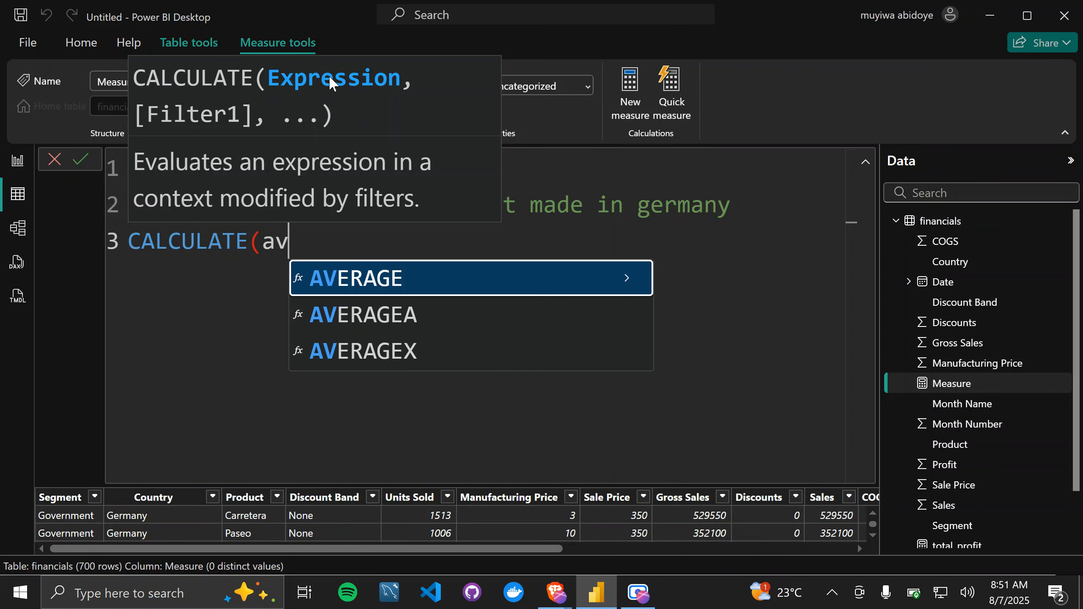
key("Tab")
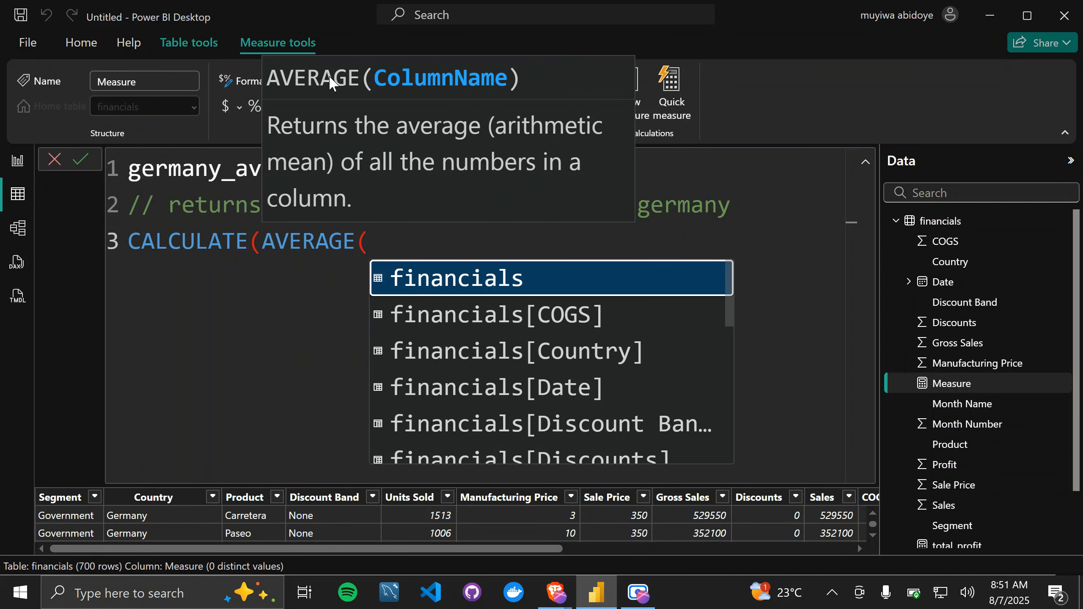
type("pro")
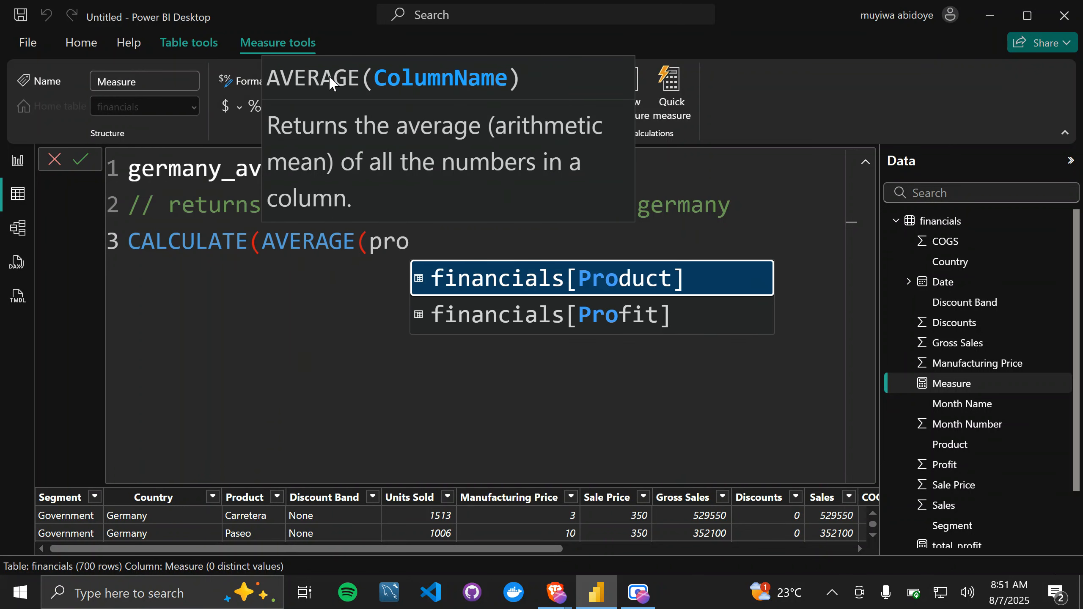
key("Down")
key("Tab")
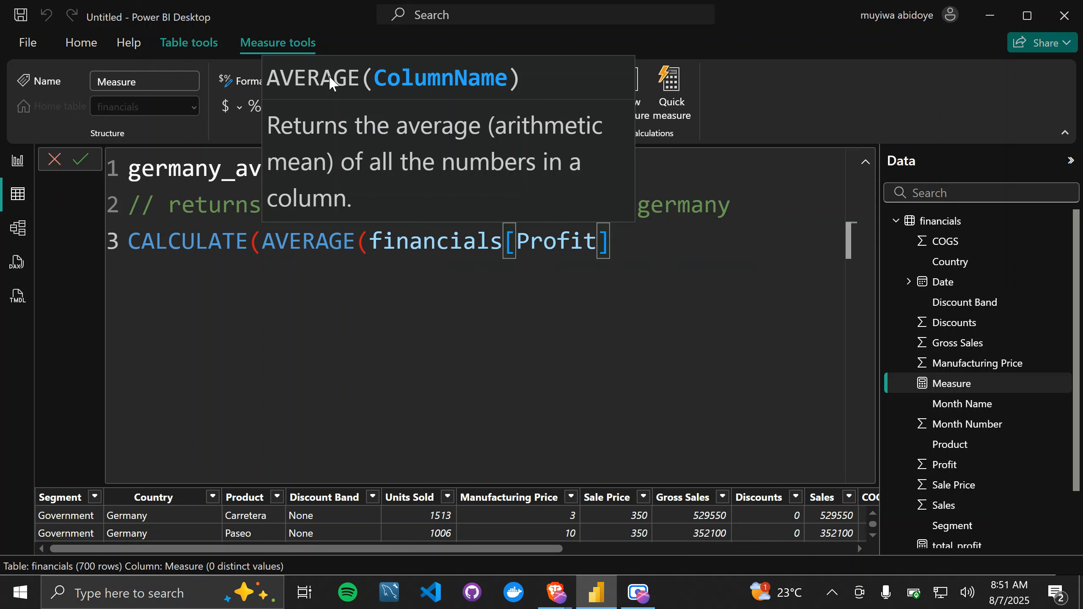
type(")")
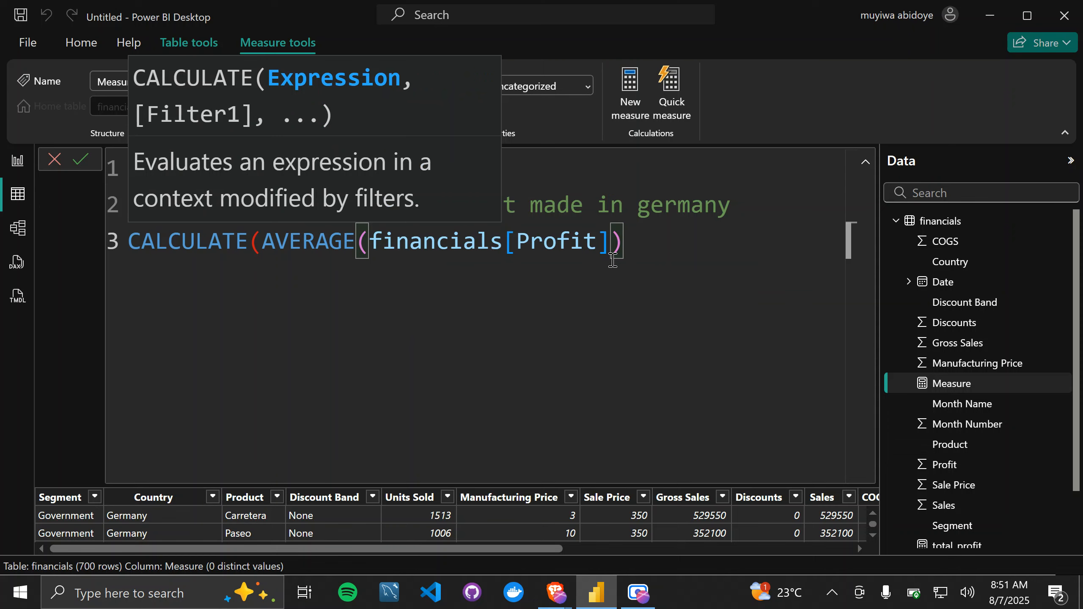
Step: Add a comma and the financials[Country] column as the start of CALCULATE's filter argument
type(",")
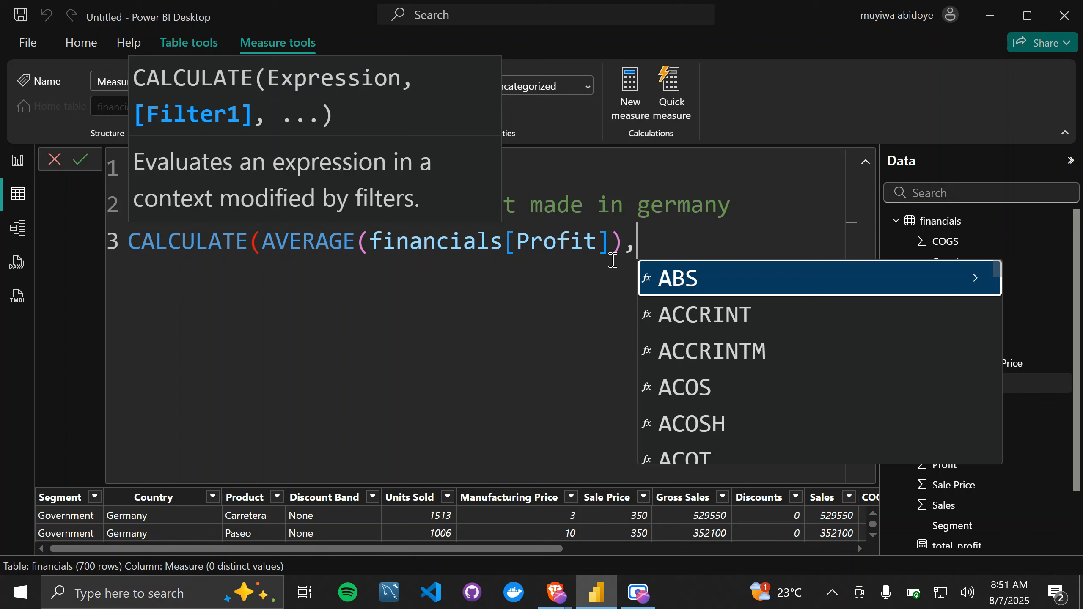
type("couh")
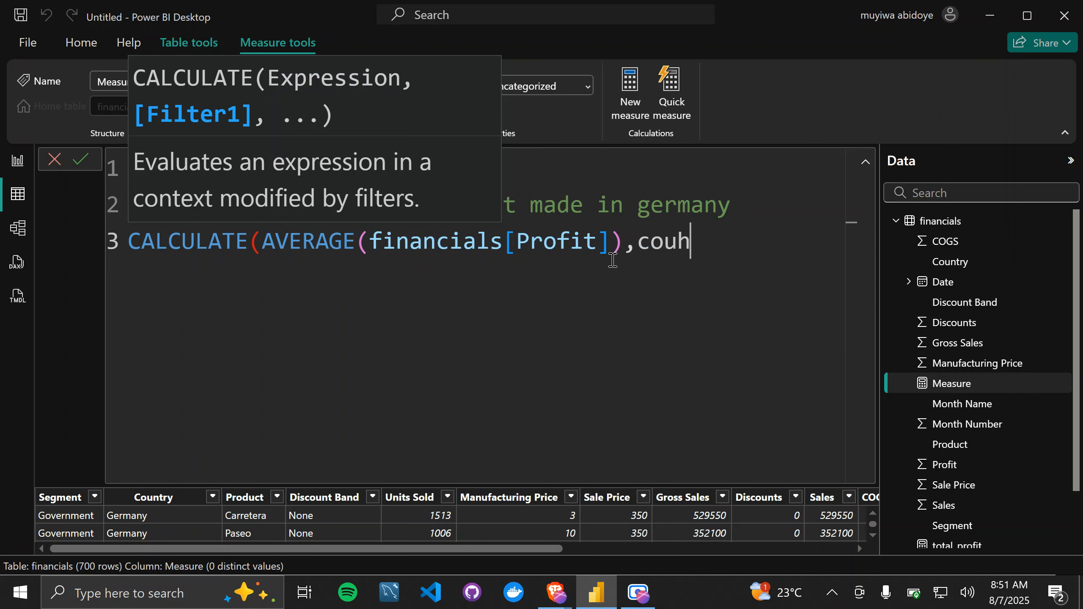
key("BackSpace")
type("btry")
key("BackSpace")
key("BackSpace")
key("BackSpace")
key("BackSpace")
type("ry")
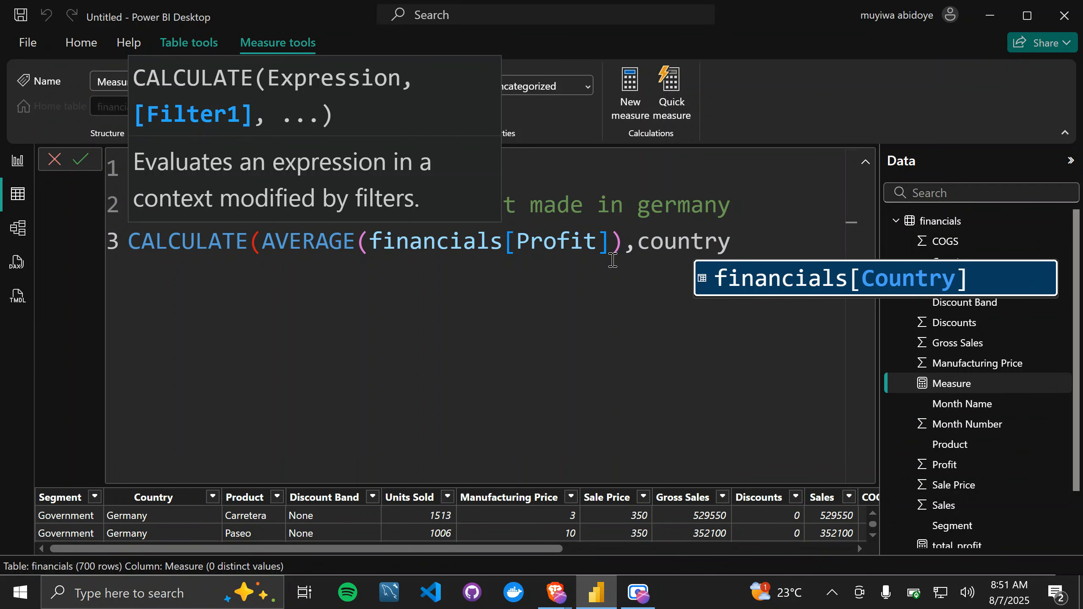
key("Tab")
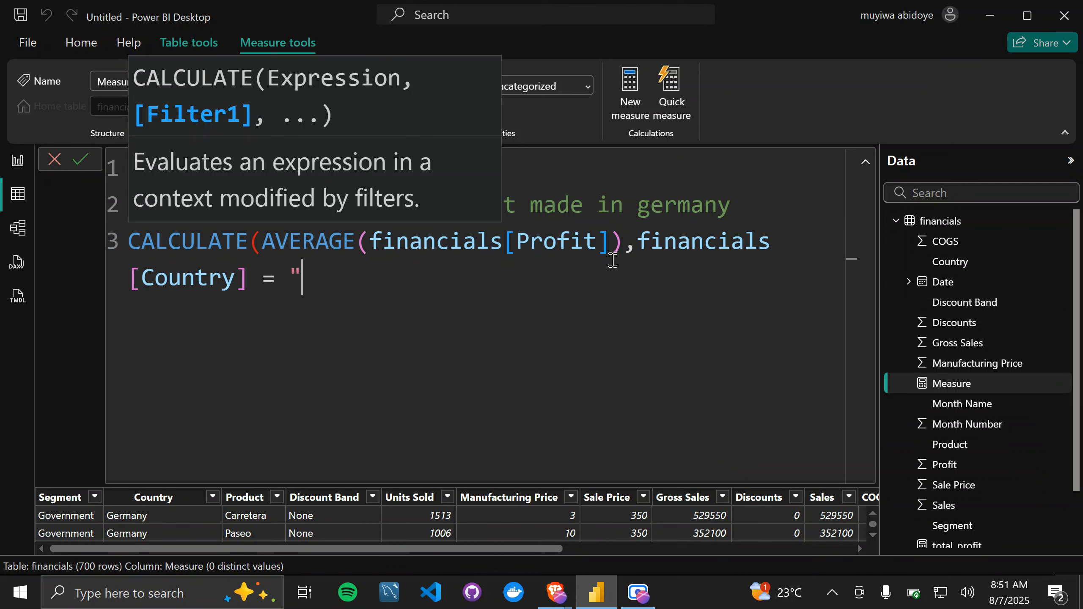
Step: Set the country filter equal to "Germany" and close the CALCULATE parenthesis
type("= \"Gerama")
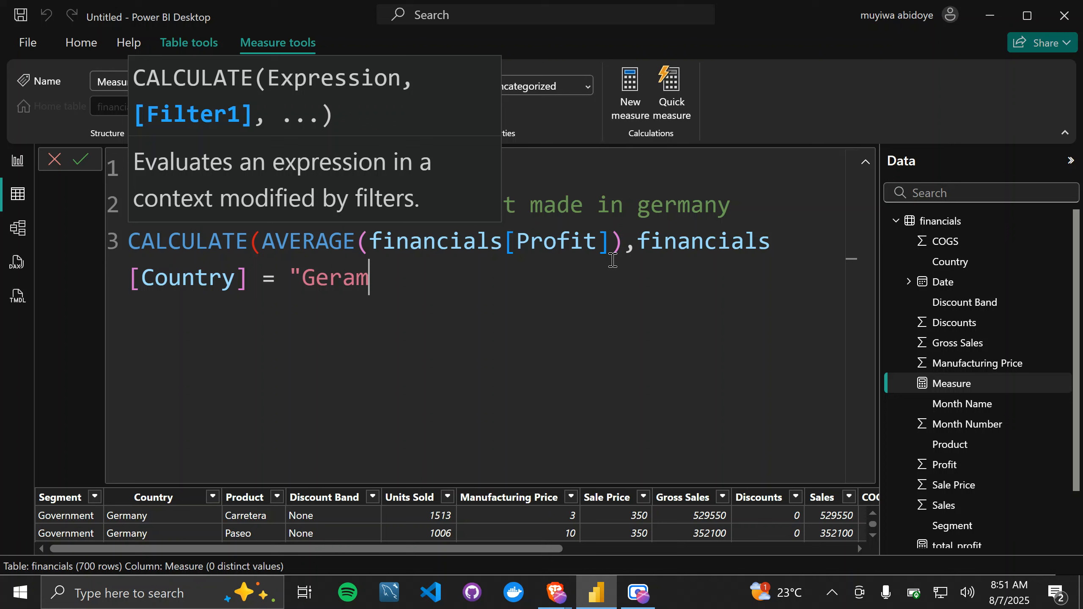
key("BackSpace")
key("BackSpace")
key("BackSpace")
type(",")
type("many")
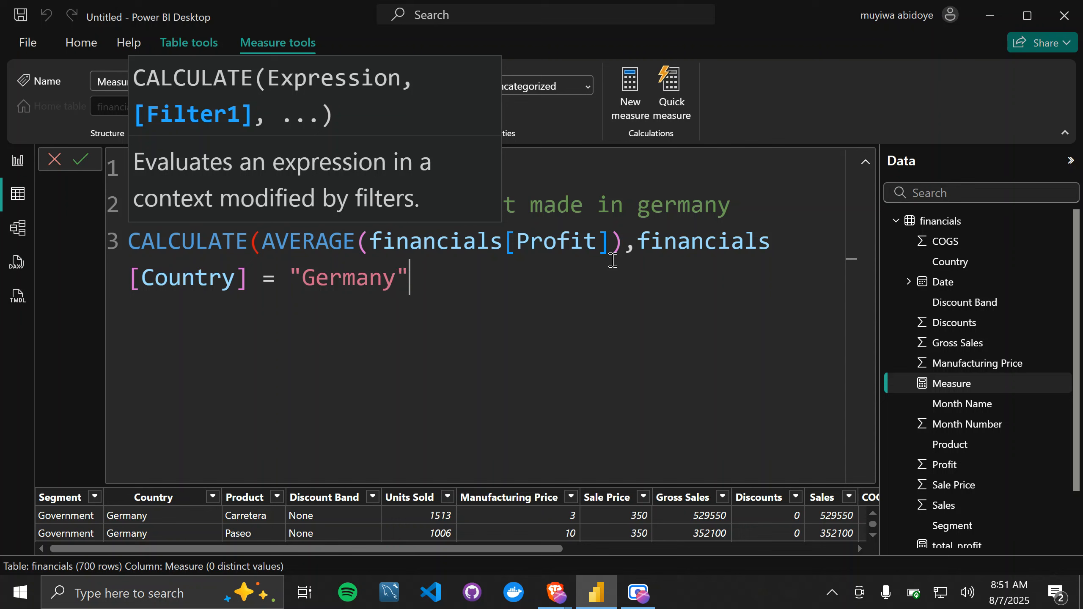
type(")")
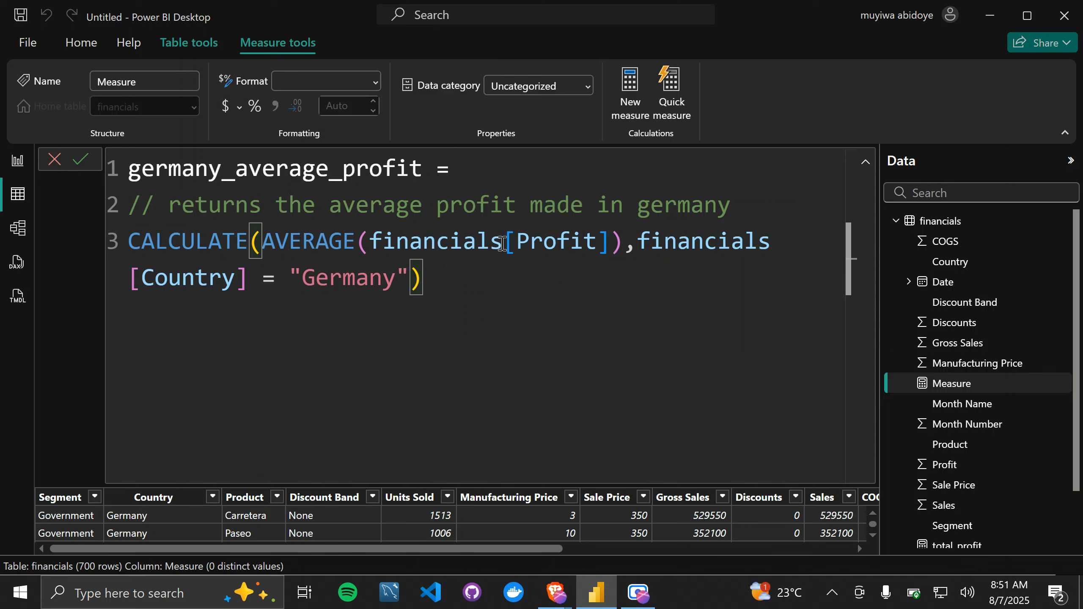
Step: Review the AVERAGE expression in the formula and commit the germany_average_profit measure
left_click_drag(623, 244, 265, 243)
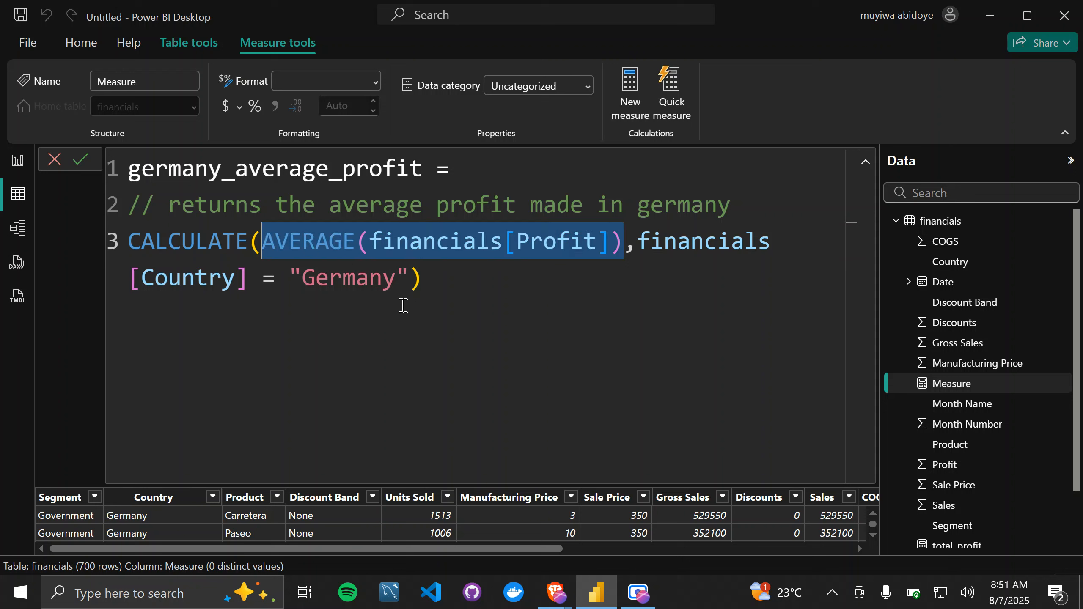
left_click(431, 290)
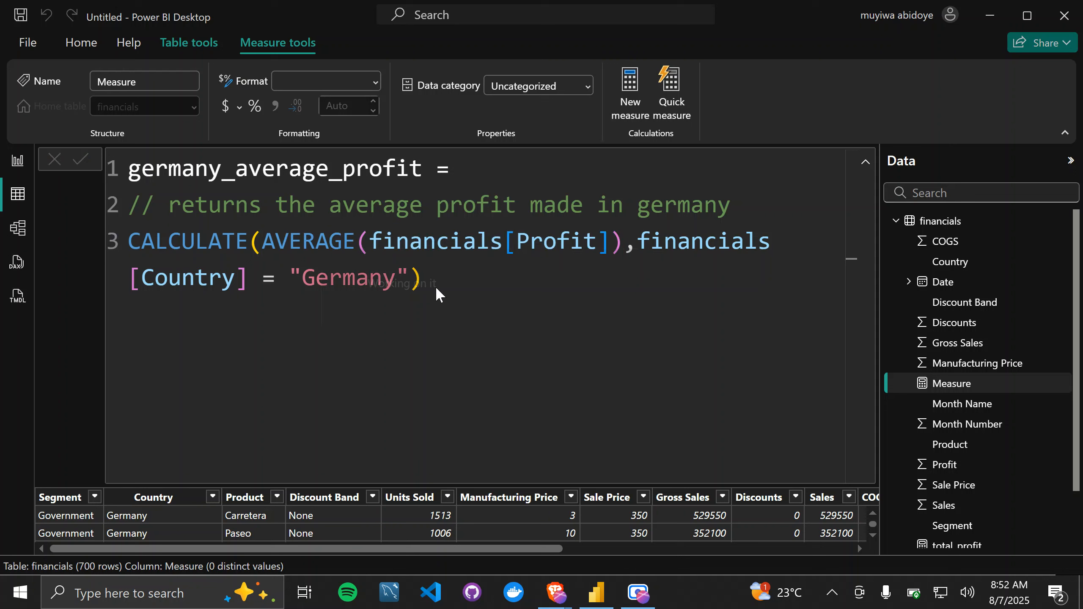
key("Return")
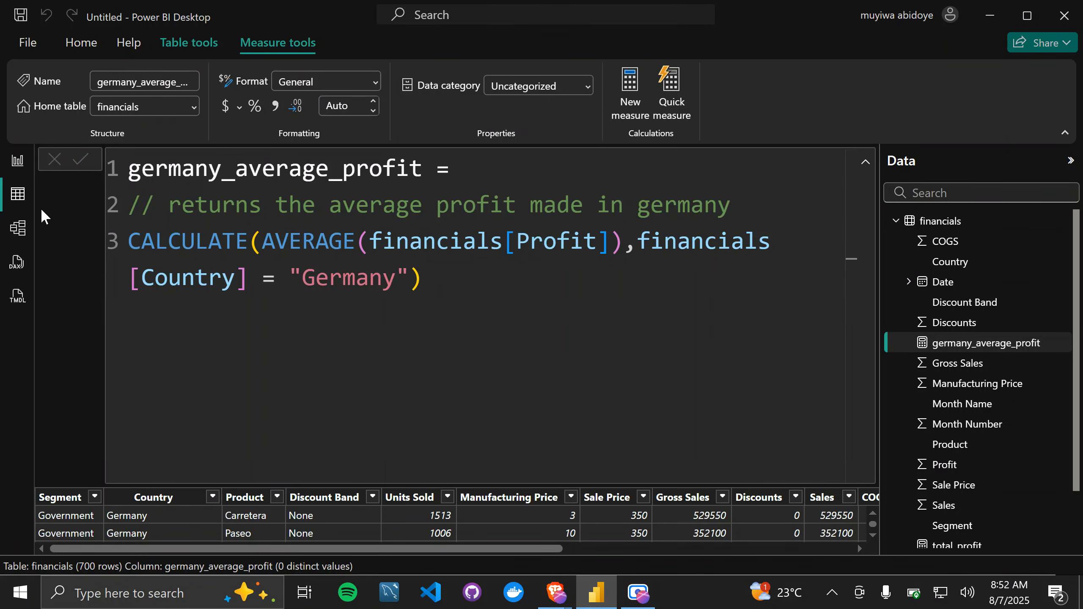
Step: In Report view, add a card visual showing germany_average_profit and place it beside the total_profit card
left_click(17, 160)
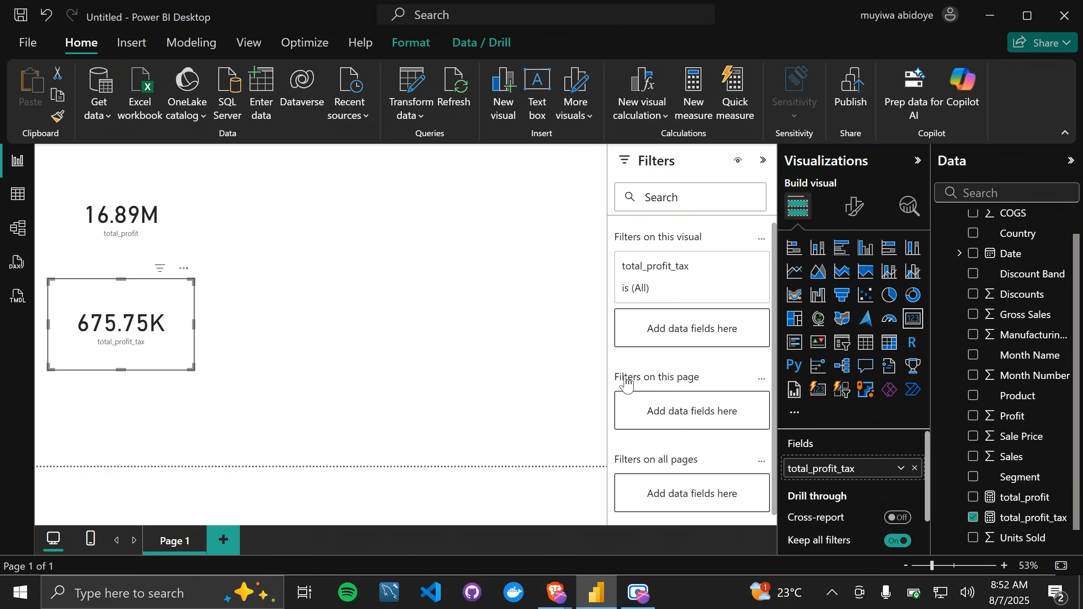
left_click(387, 318)
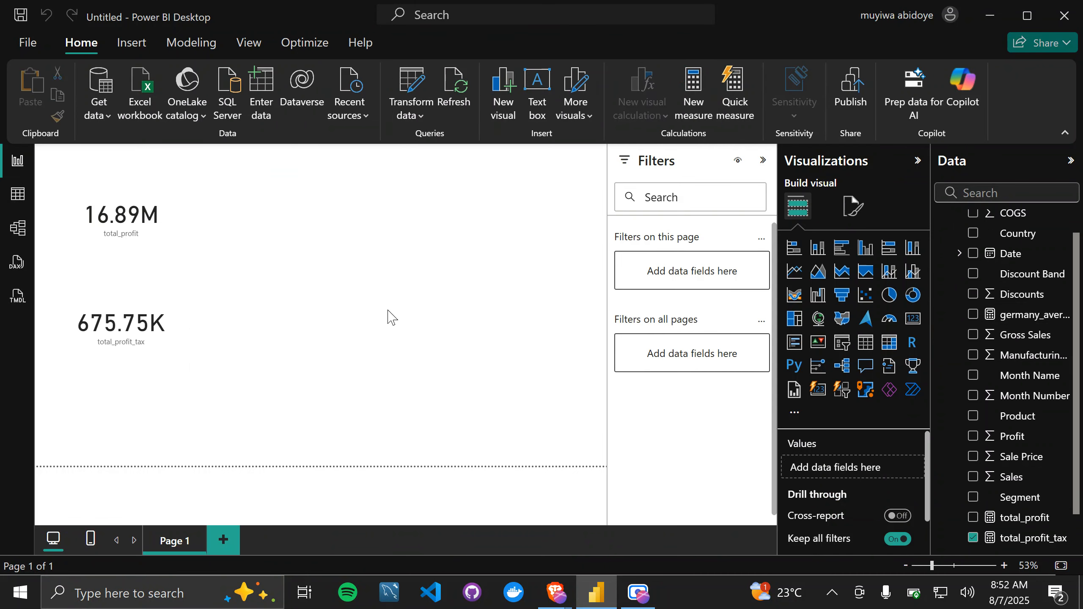
left_click(913, 319)
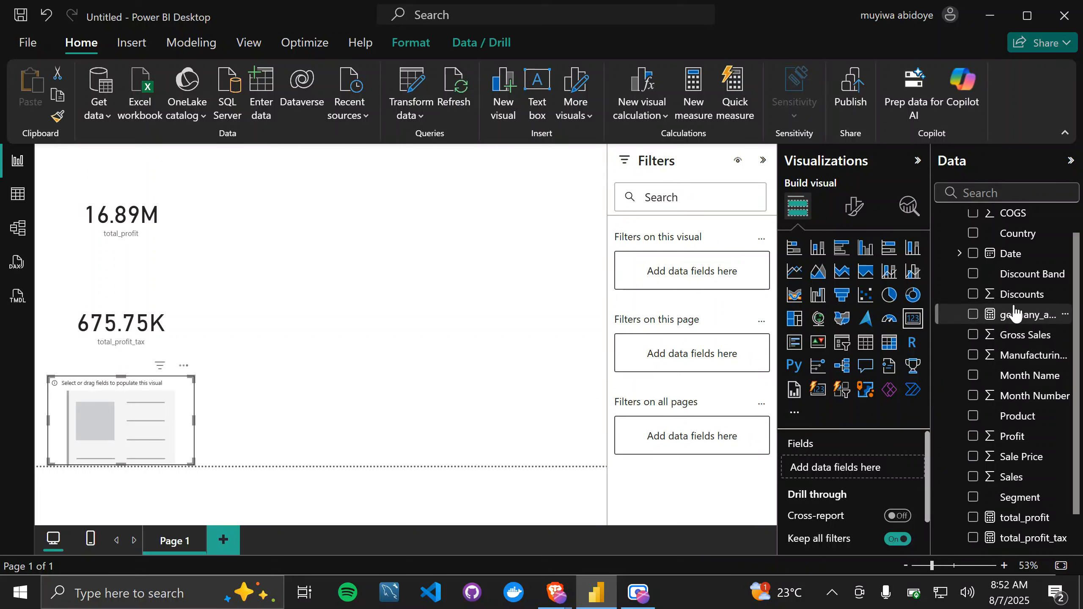
left_click_drag(1015, 316, 851, 478)
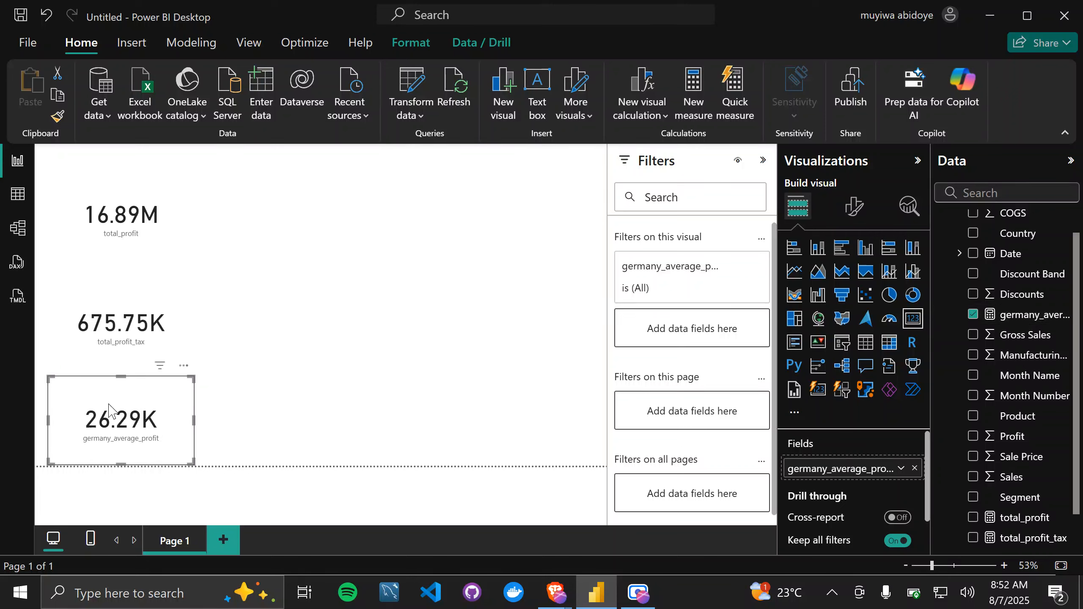
left_click_drag(107, 405, 314, 208)
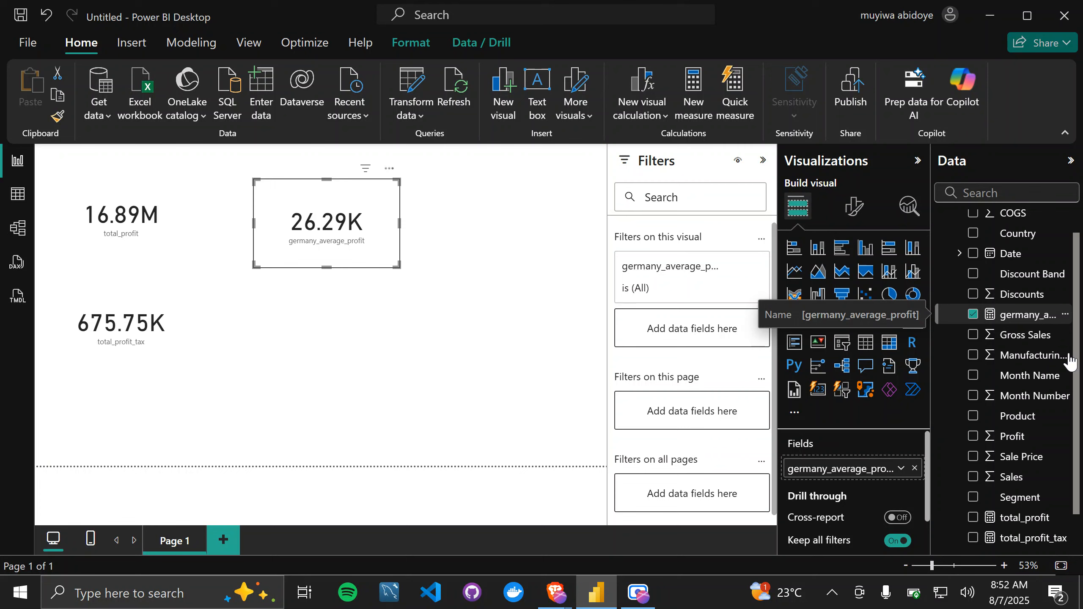
left_click(451, 395)
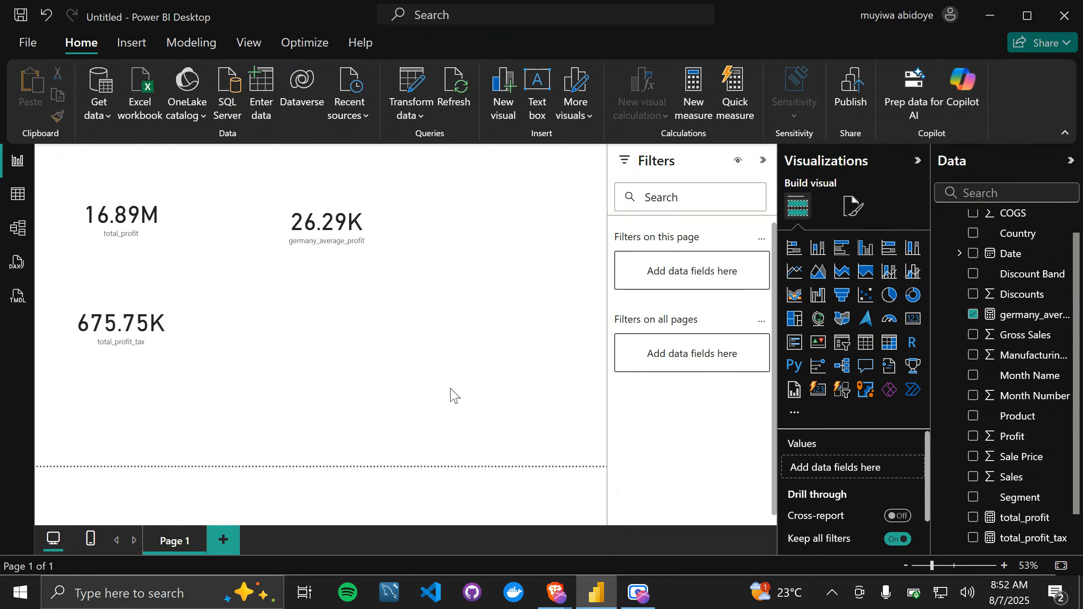
Step: Display the germany_average_profit measure's full formula above the report page and enlarge its text for reading
left_click(1025, 319)
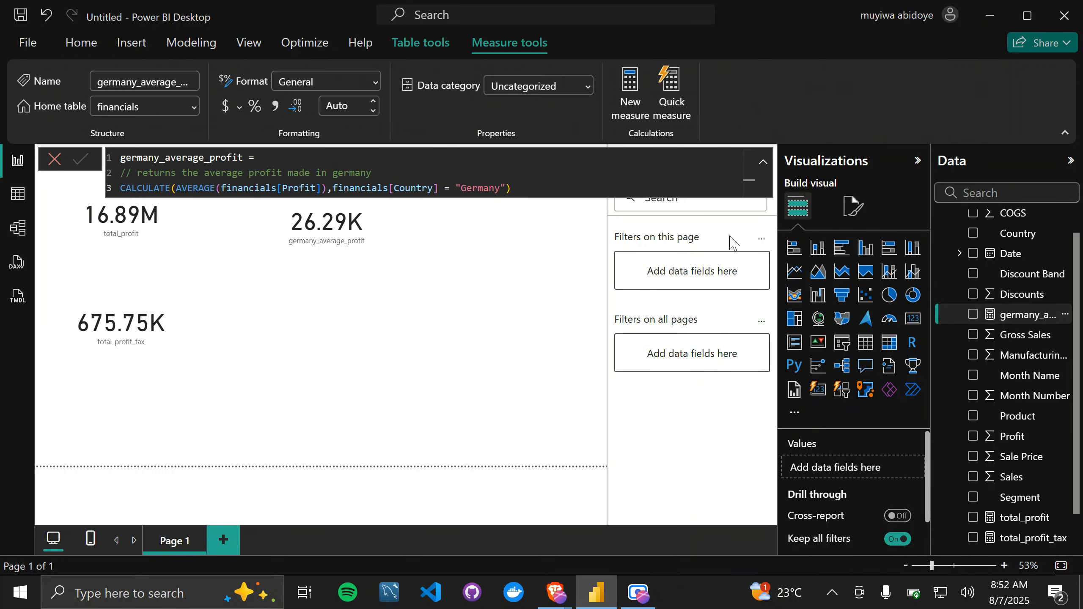
left_click(763, 163)
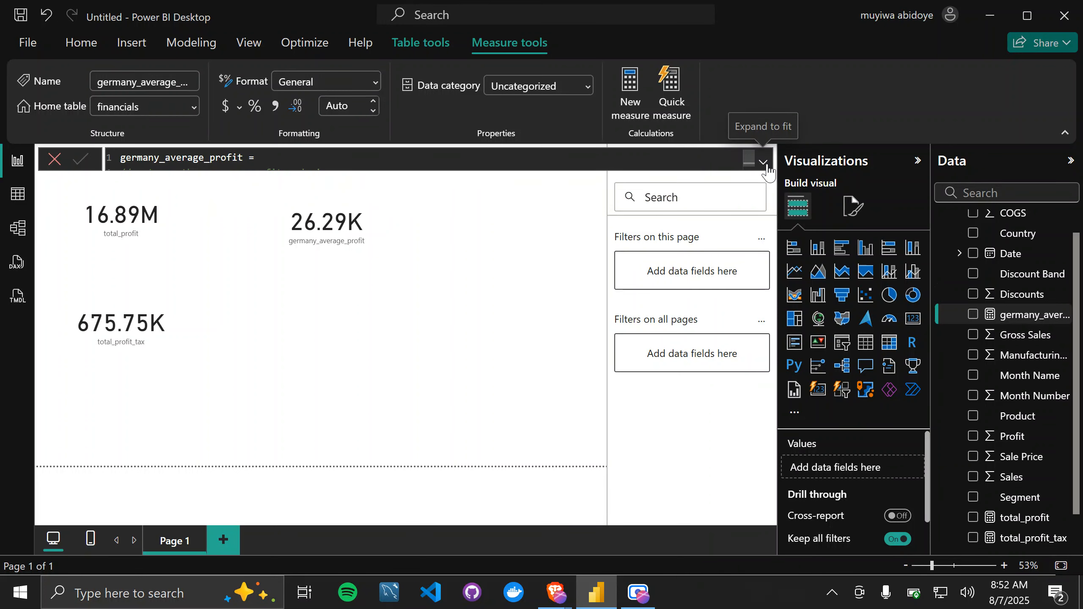
left_click(763, 162)
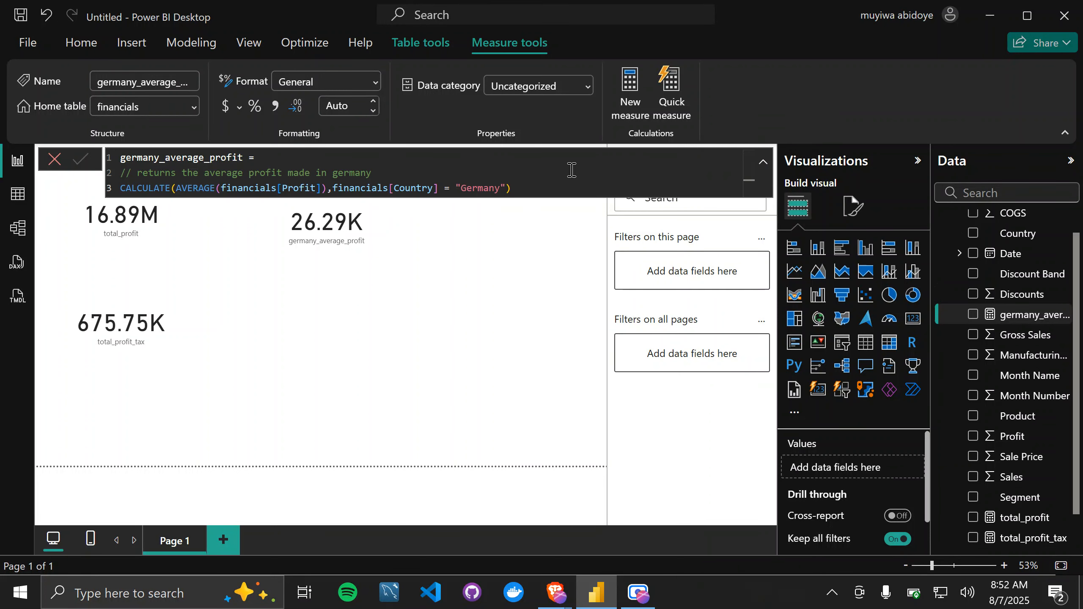
scroll(572, 170, "up", 2)
scroll(572, 169, "up", 3)
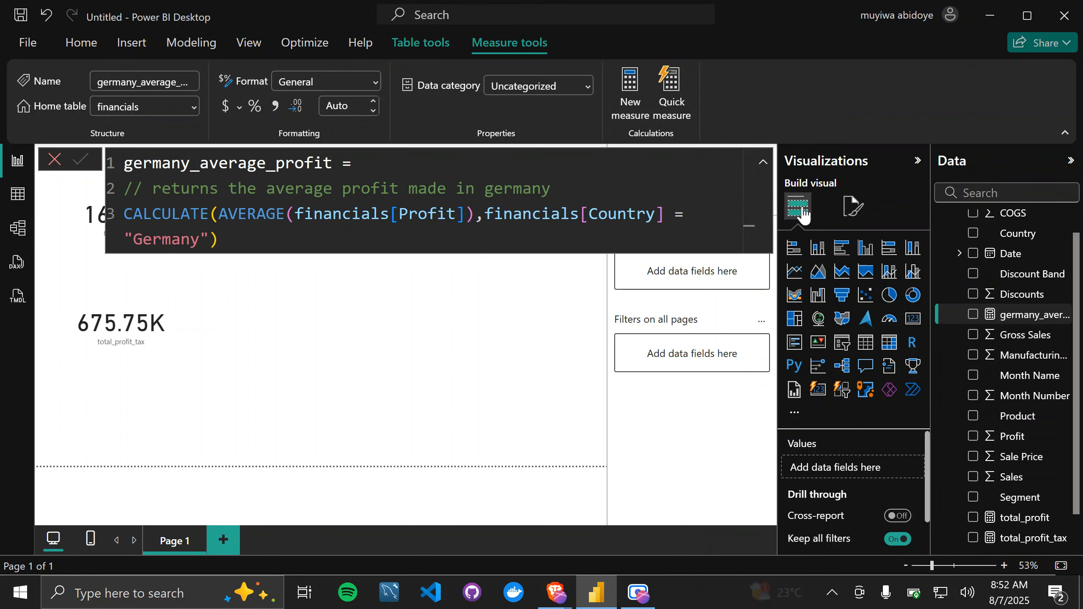
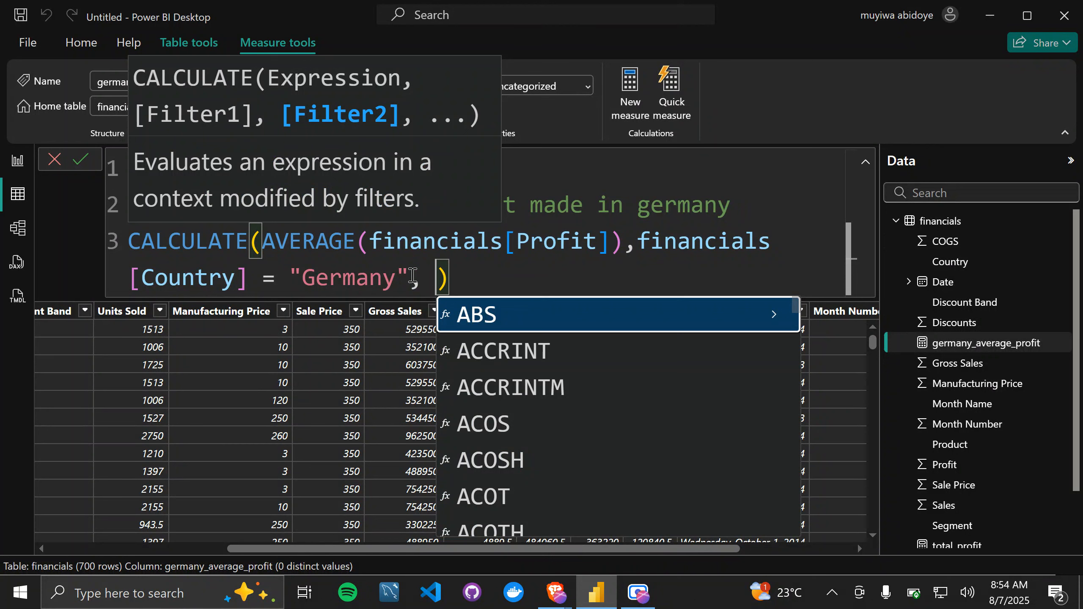
Step: Add financials[Profit] < 0 as a second filter in the germany_average_profit measure's CALCULATE expression
type("pro")
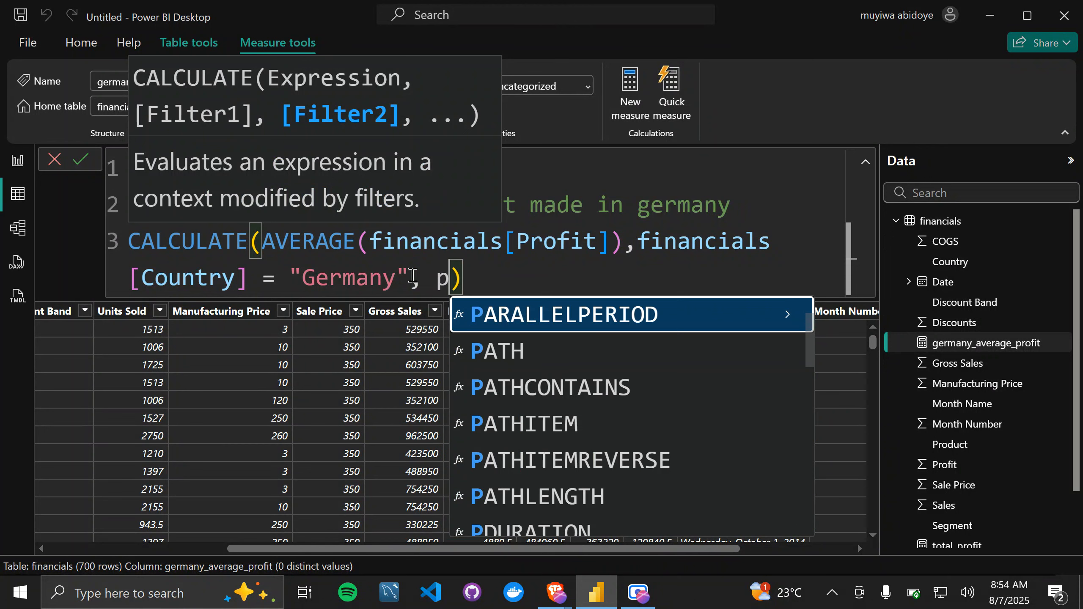
type("fit")
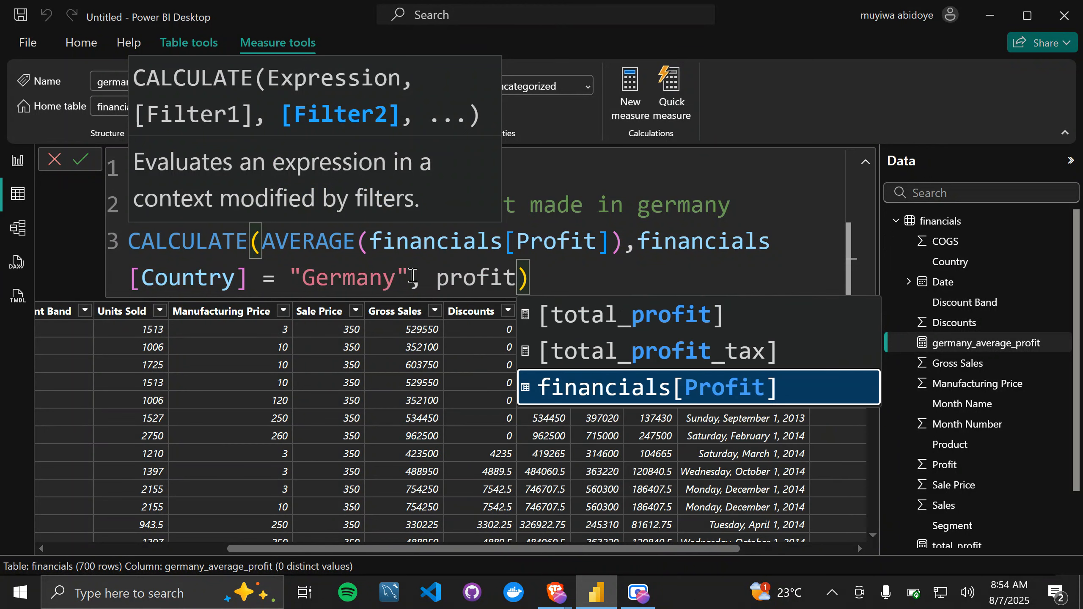
key("Tab")
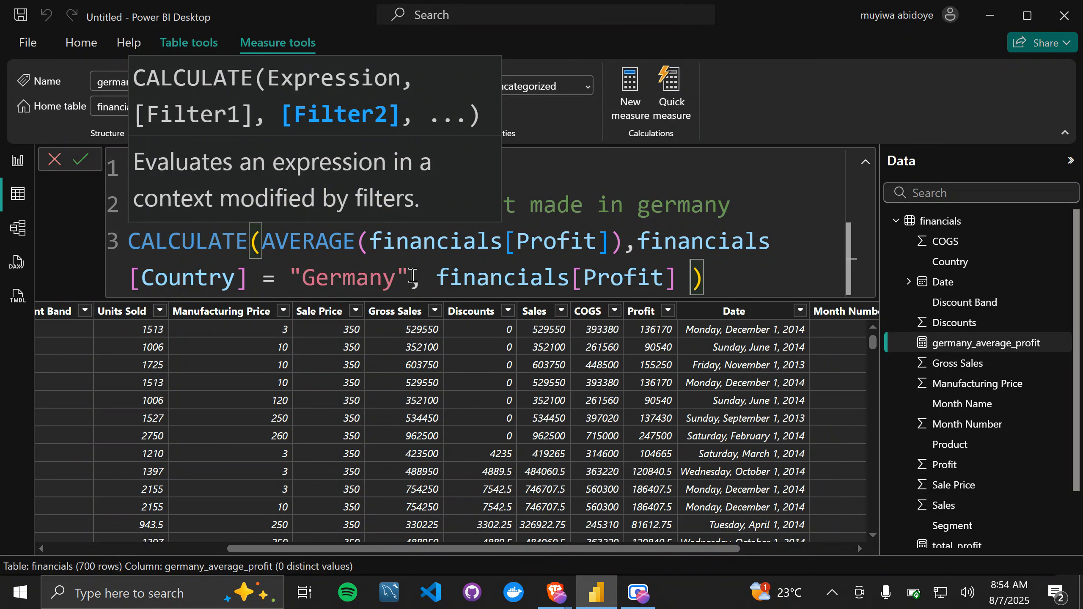
type("< 0")
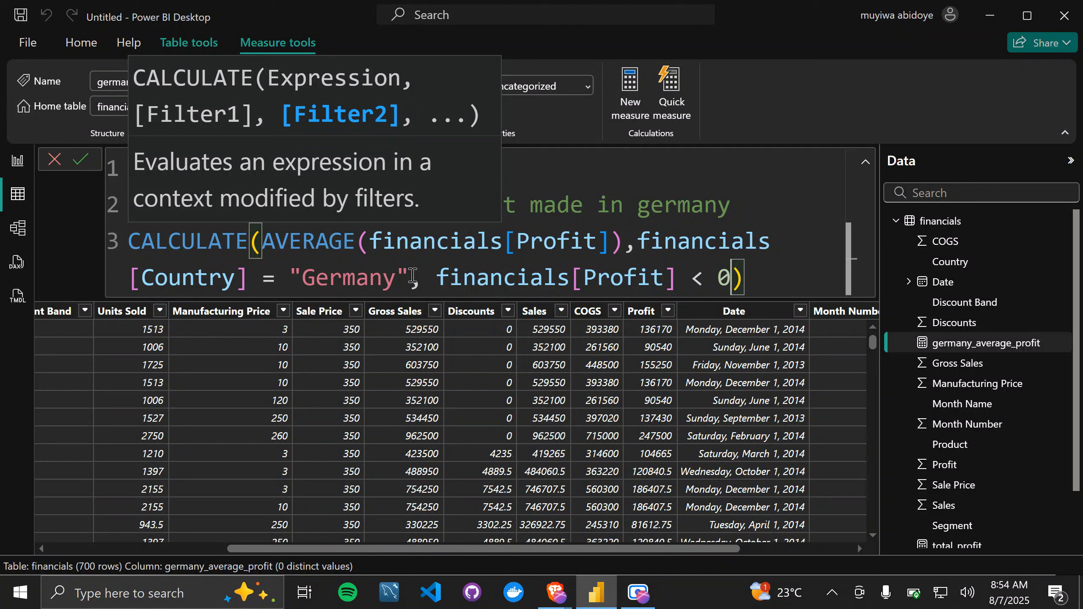
left_click(786, 255)
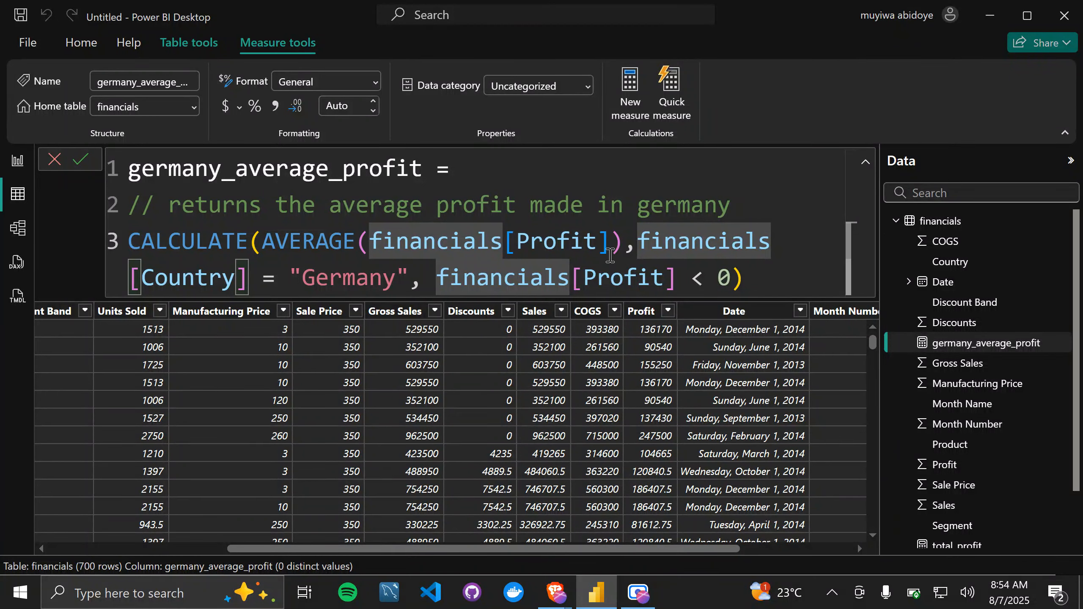
left_click(433, 284)
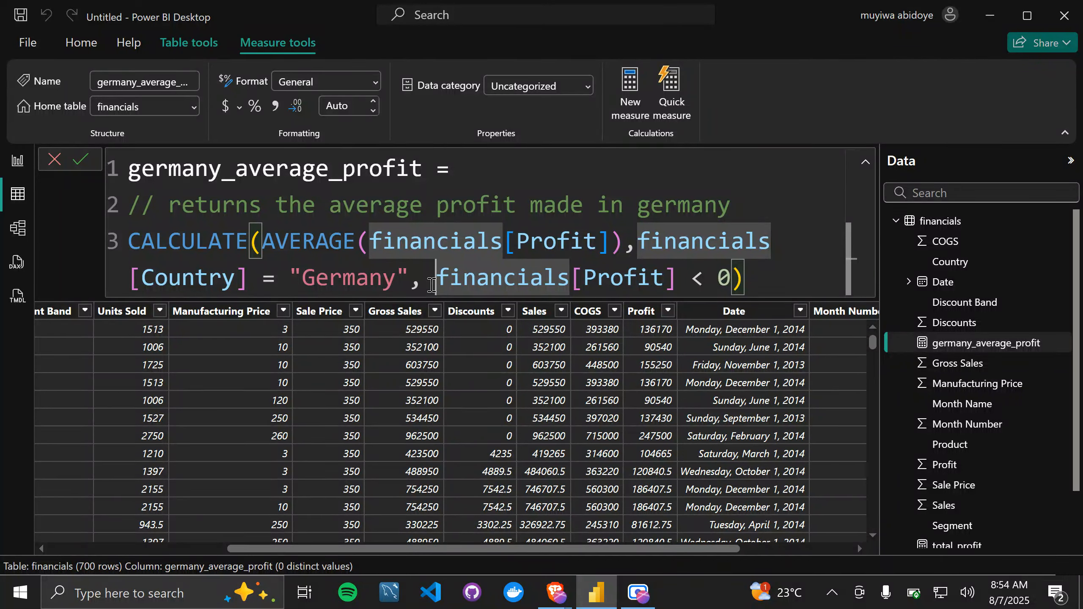
Step: Reword the comment to "returns the average loss made in germany", commit the measure and check its card in Report view
double_click(476, 206)
type("loss")
left_click(771, 277)
key("shift+Return")
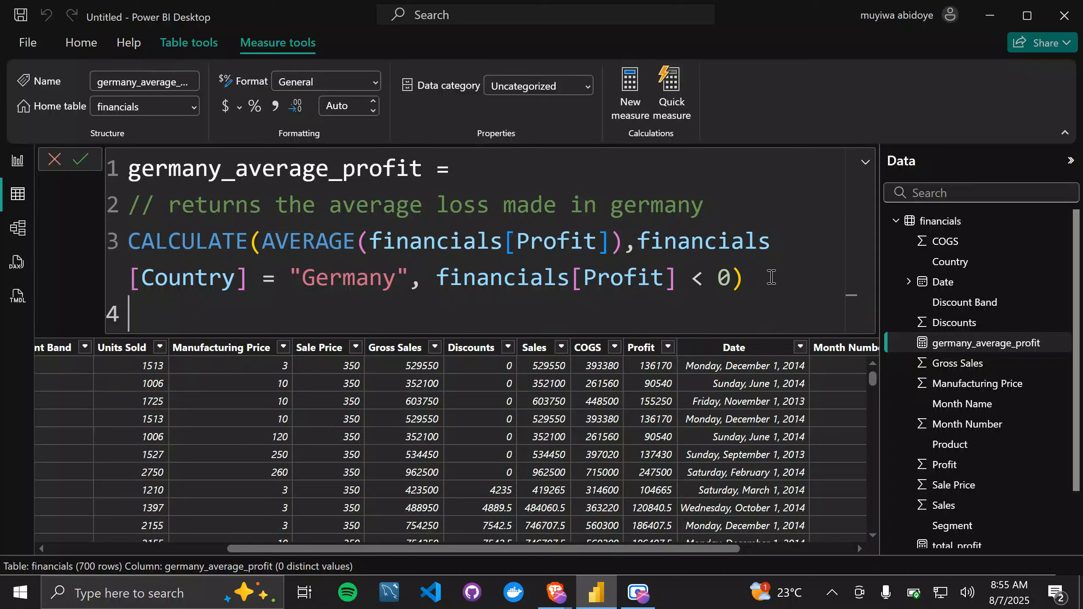
key("BackSpace")
key("Return")
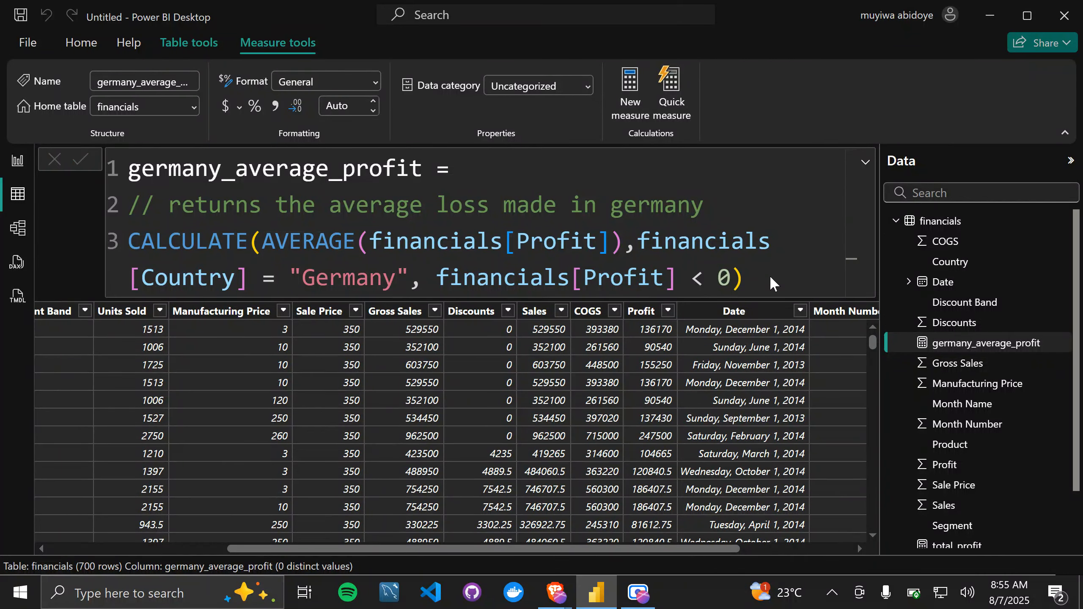
left_click(17, 162)
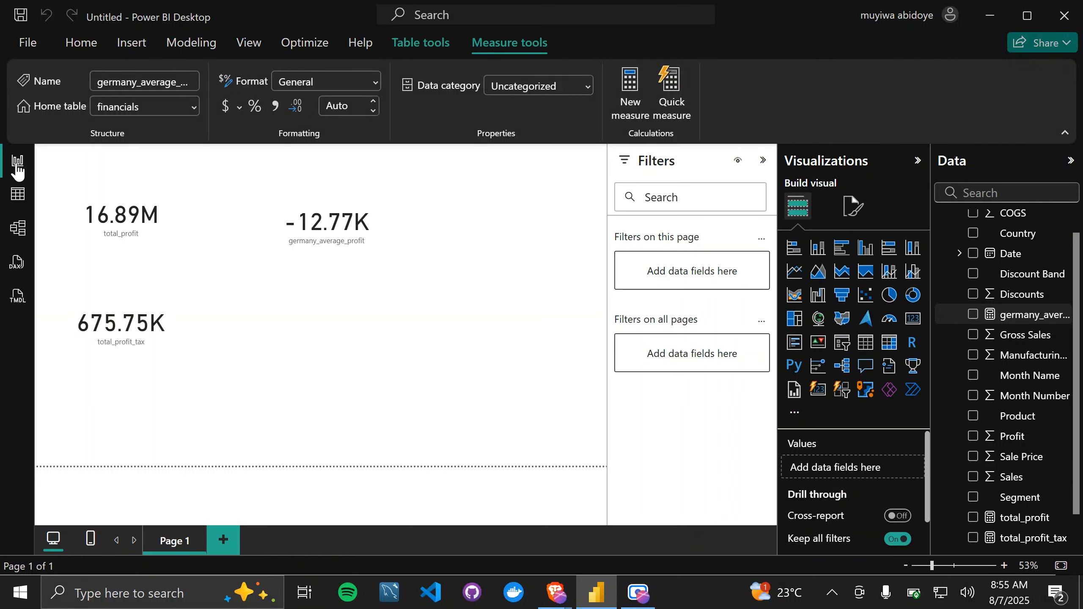
left_click(258, 303)
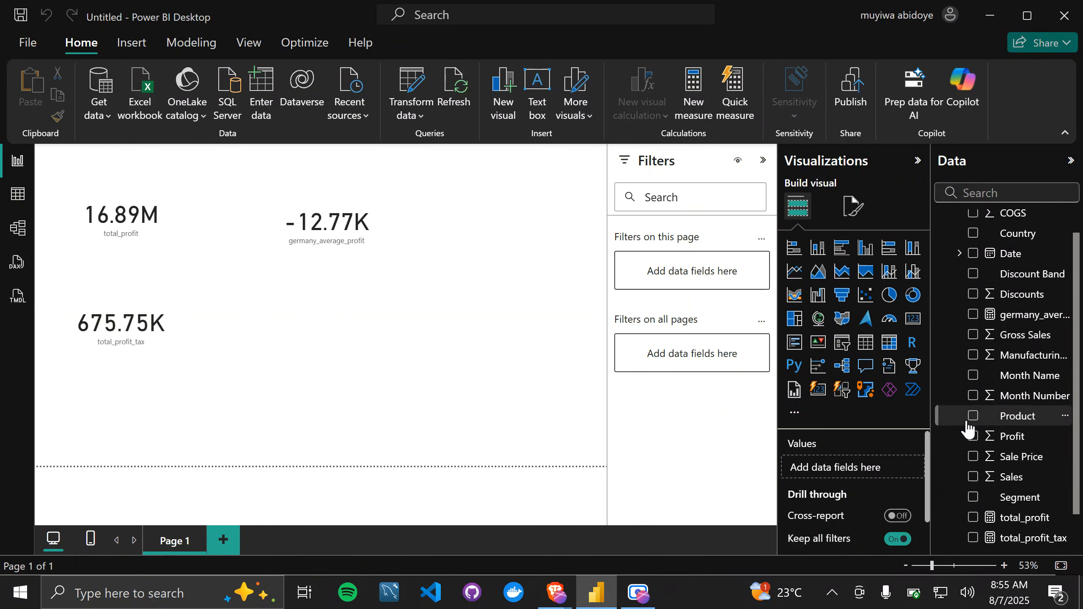
Step: Join the country and profit filters of germany_average_profit with && instead of a comma, commit it and check the card
left_click(1040, 316)
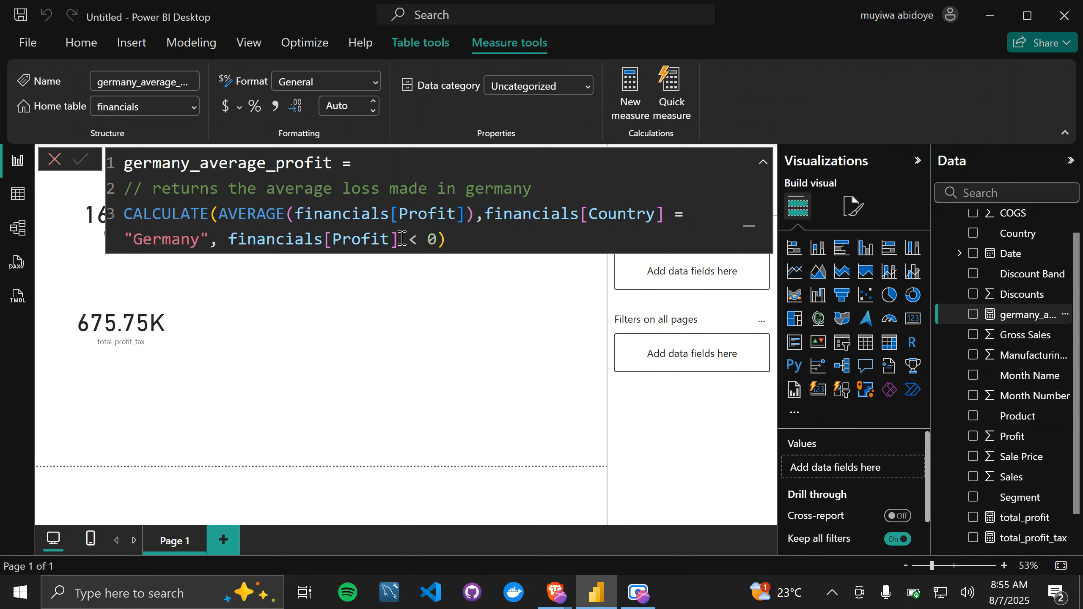
left_click(220, 247)
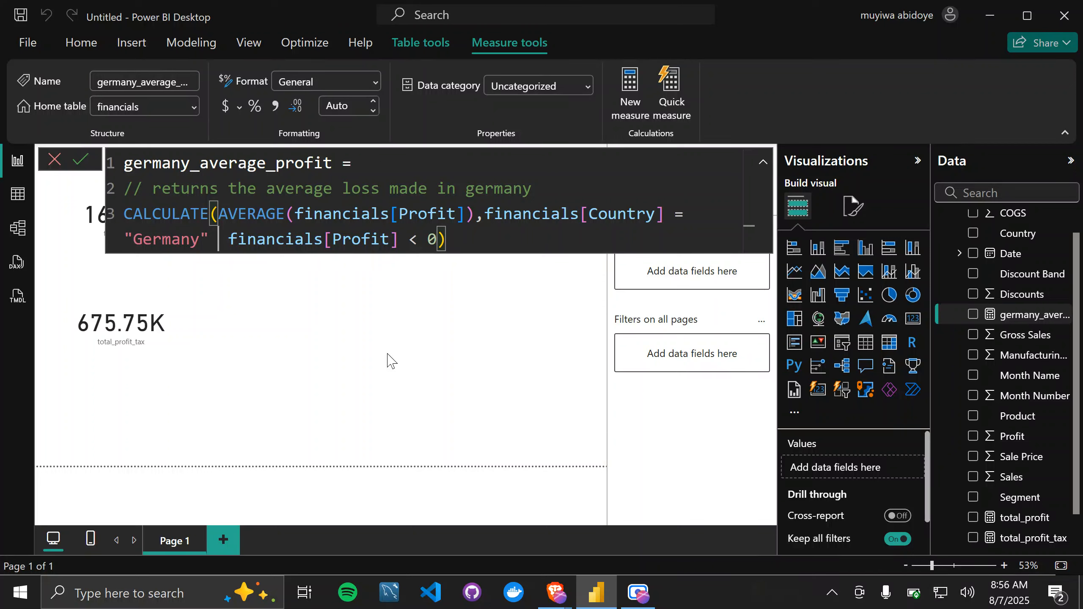
type("&&")
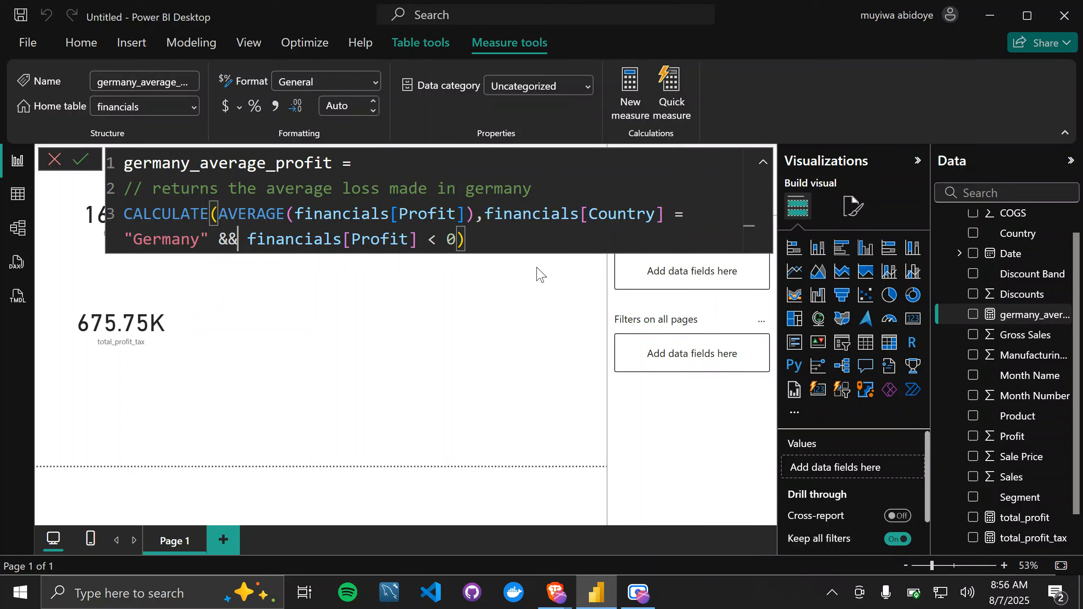
key("Return")
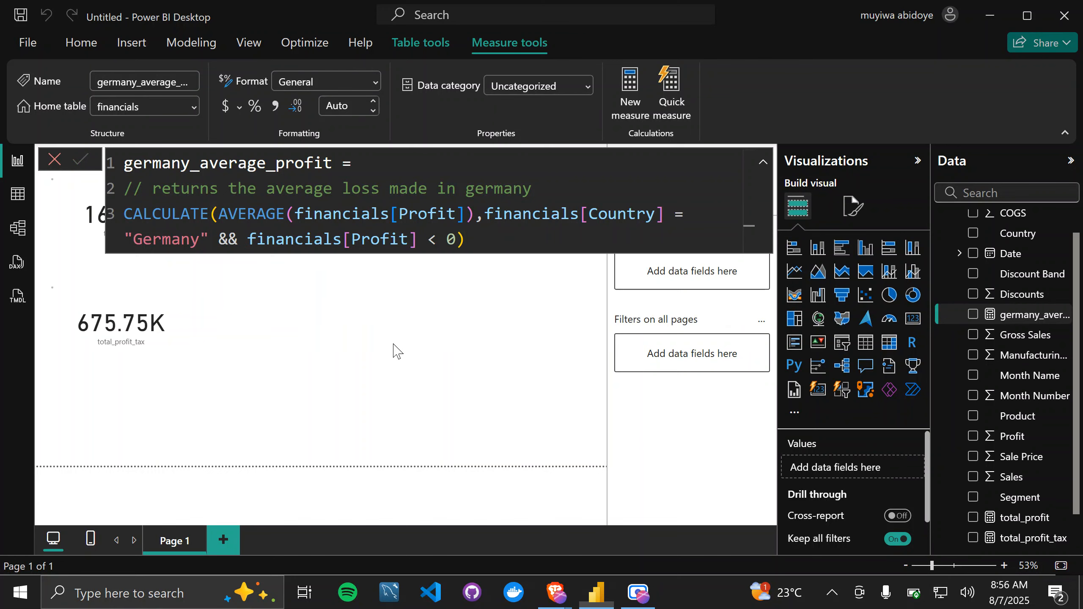
left_click(358, 344)
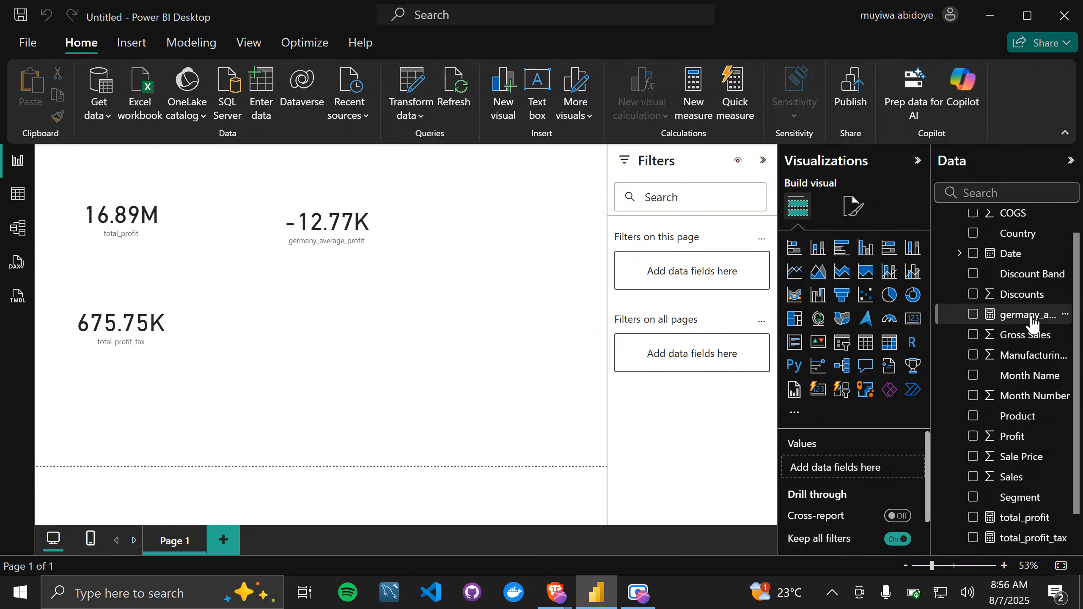
Step: Reopen the germany_average_profit formula and insert the AND function before the financials[Country] filter
left_click(1028, 316)
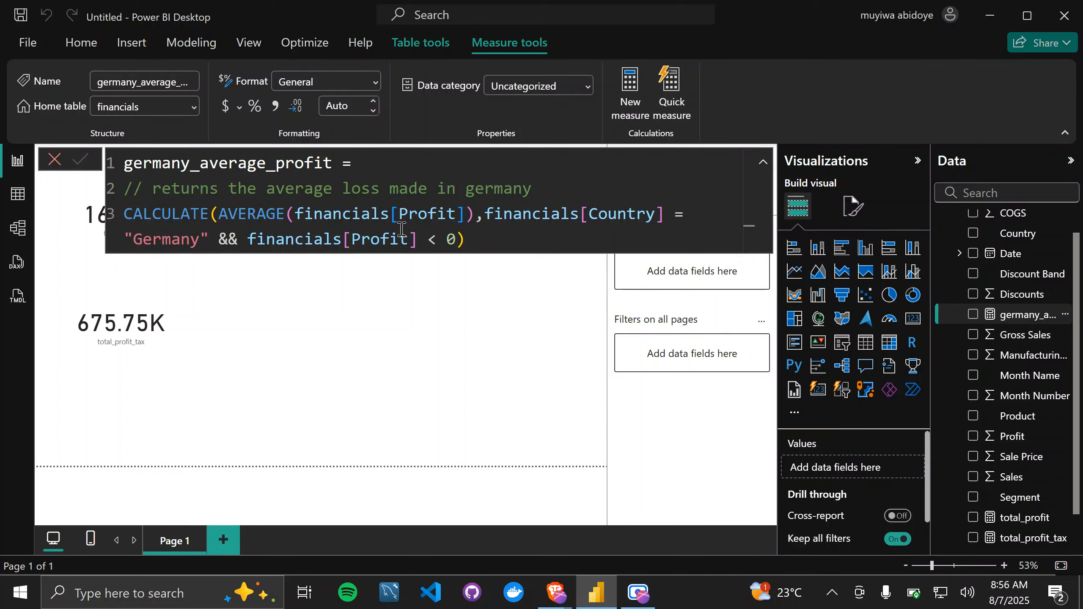
left_click(482, 220)
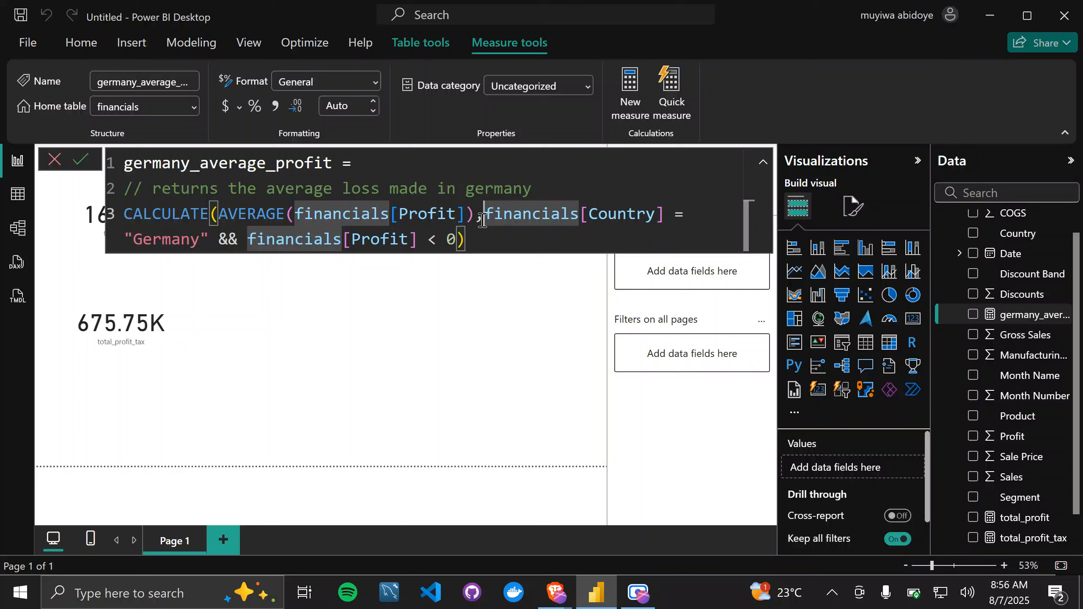
type("an")
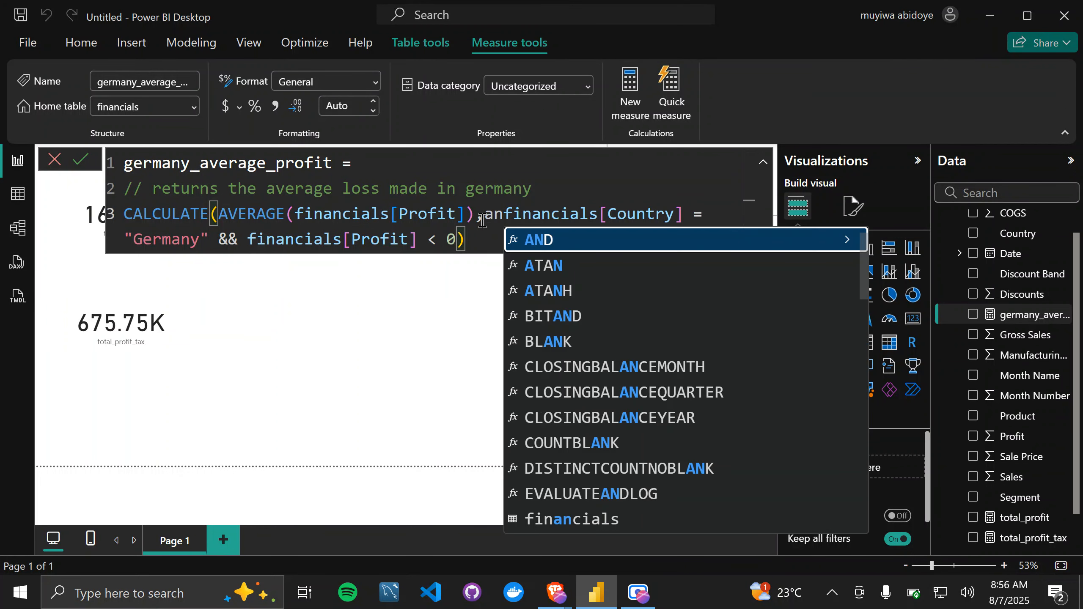
key("Tab")
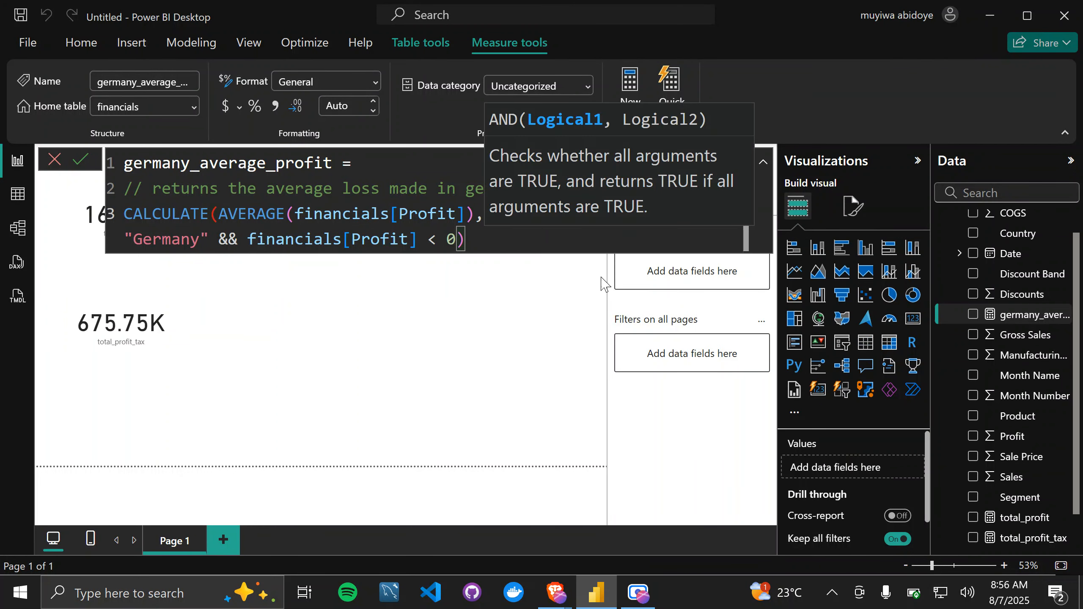
key("Escape")
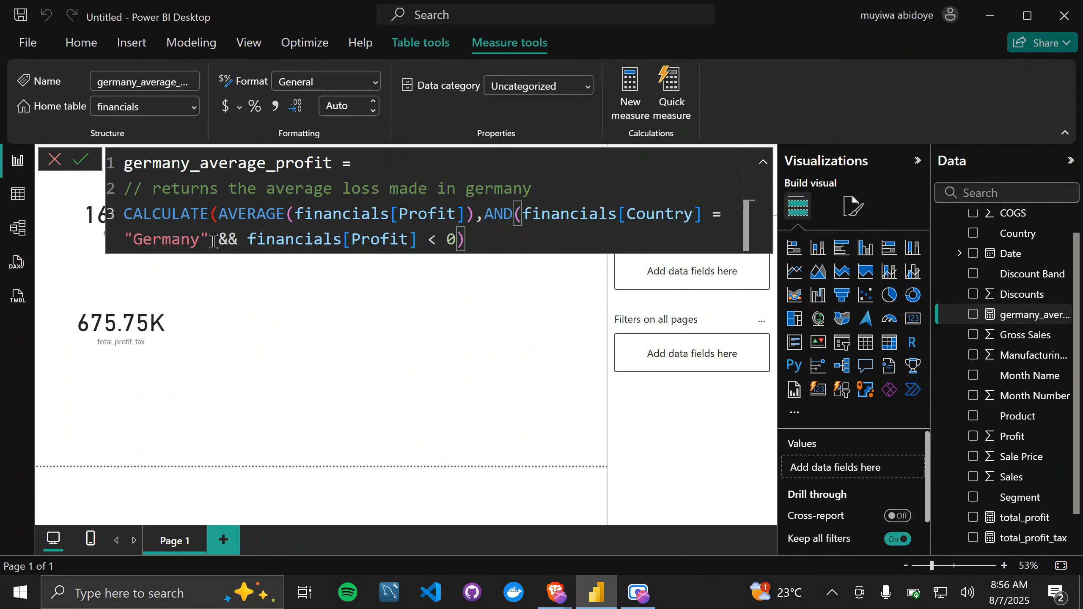
Step: Replace the && between the two conditions with a comma and close the AND function's parenthesis
left_click(240, 240)
key("BackSpace")
key("BackSpace")
key("BackSpace")
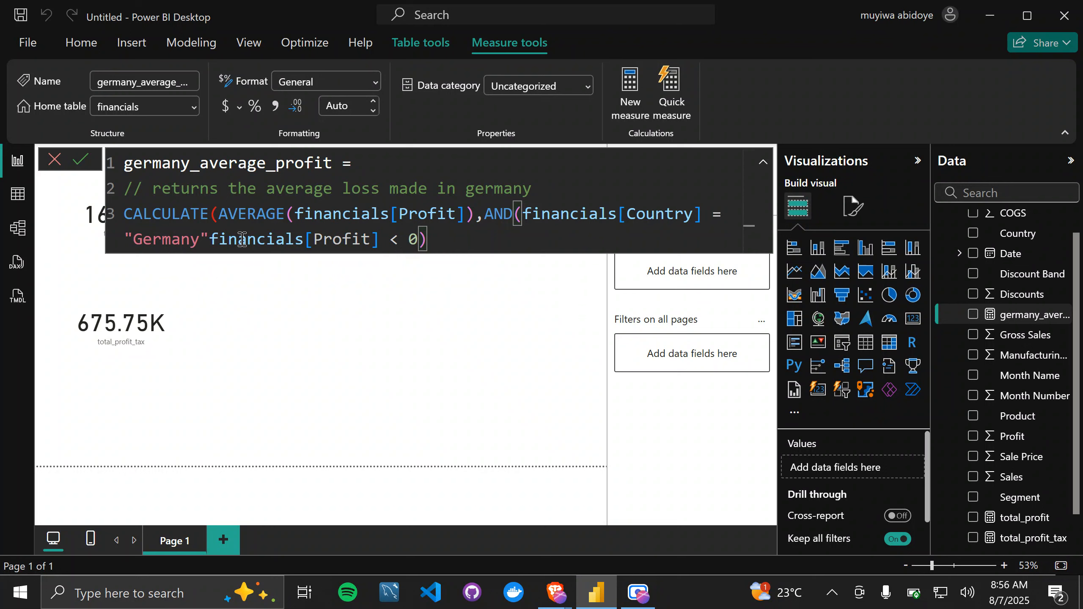
type(",")
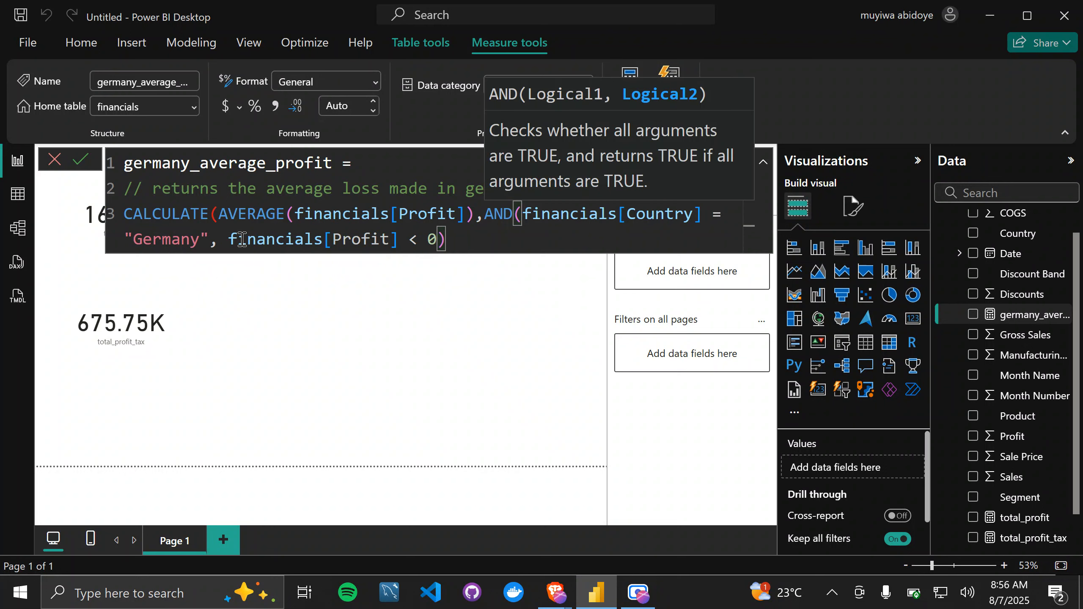
left_click(446, 242)
type(")")
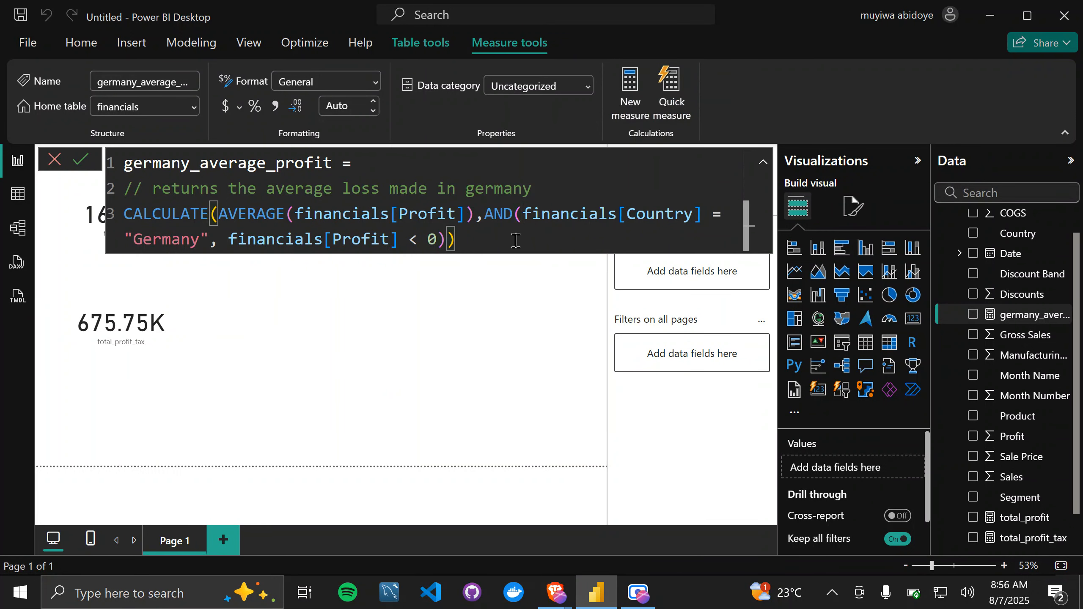
Step: Review the AND expression, commit the germany_average_profit measure and check its card on the report page
left_click_drag(485, 215, 446, 241)
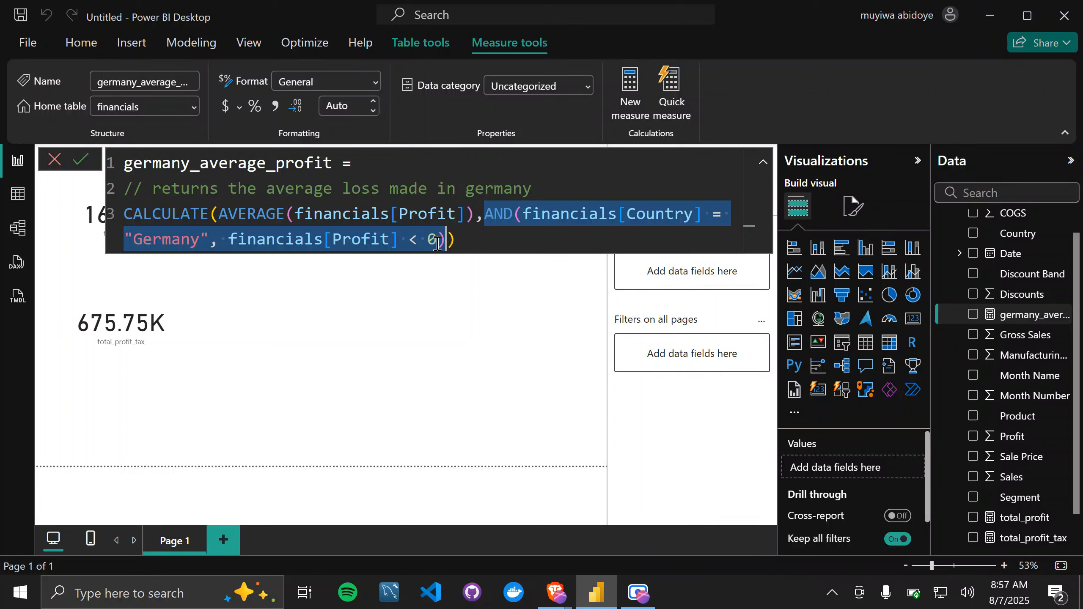
left_click(474, 240)
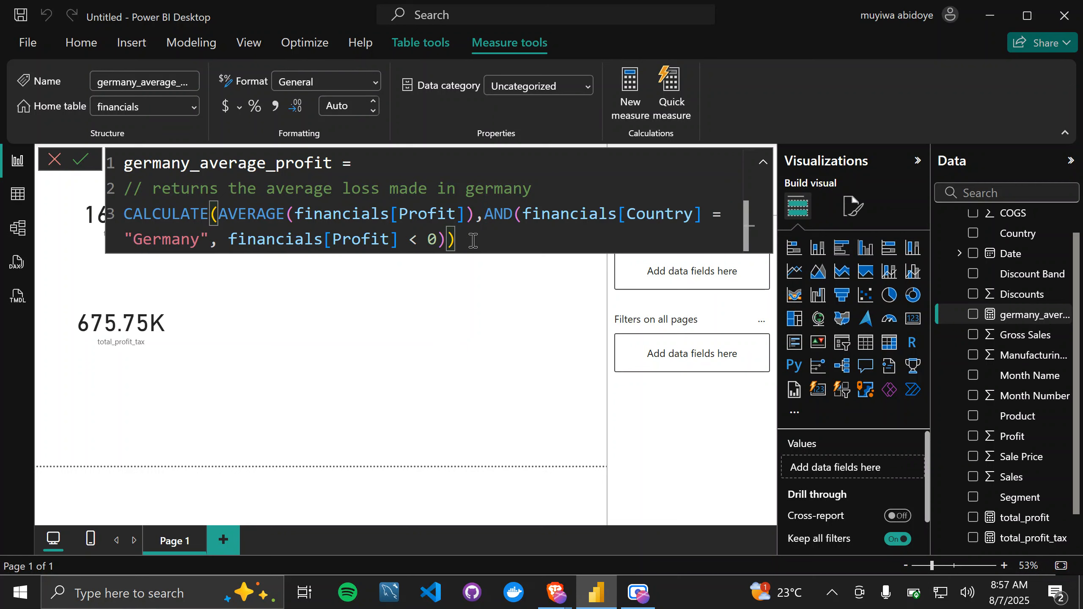
key("Return")
left_click(446, 294)
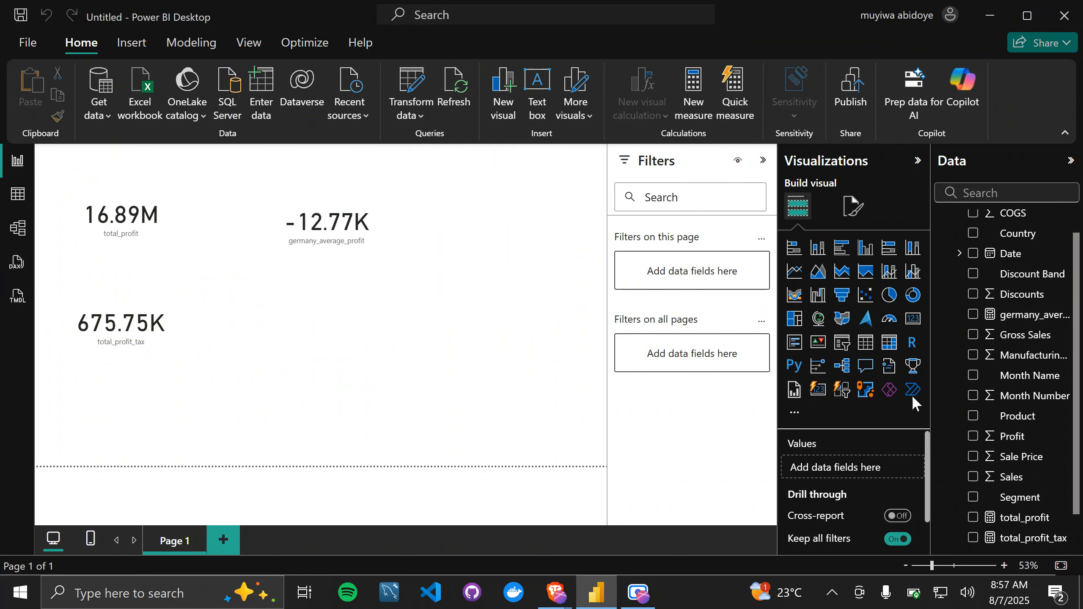
left_click(1030, 317)
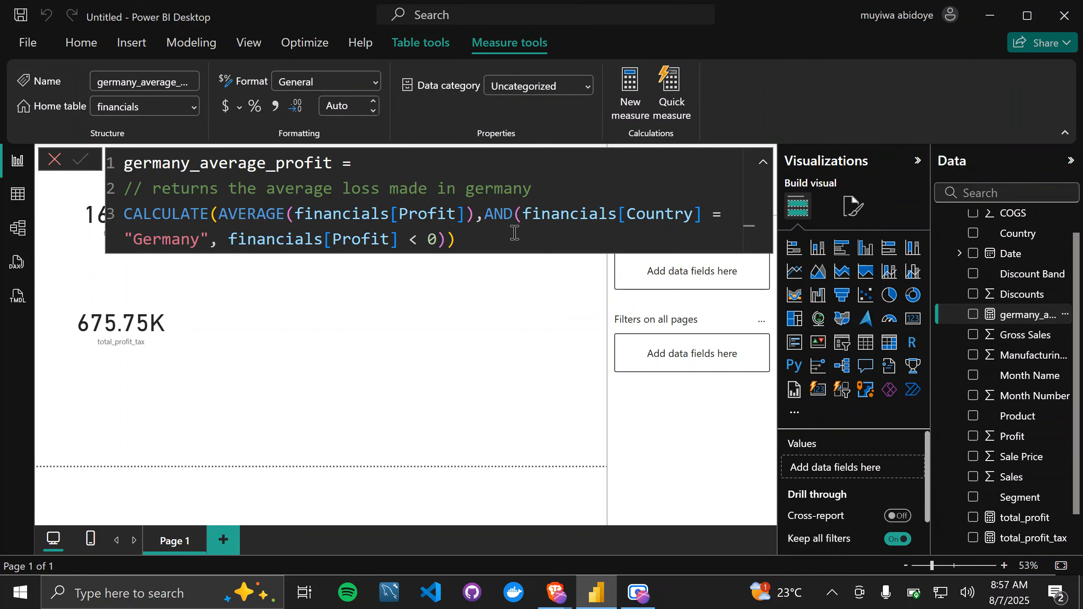
left_click(481, 341)
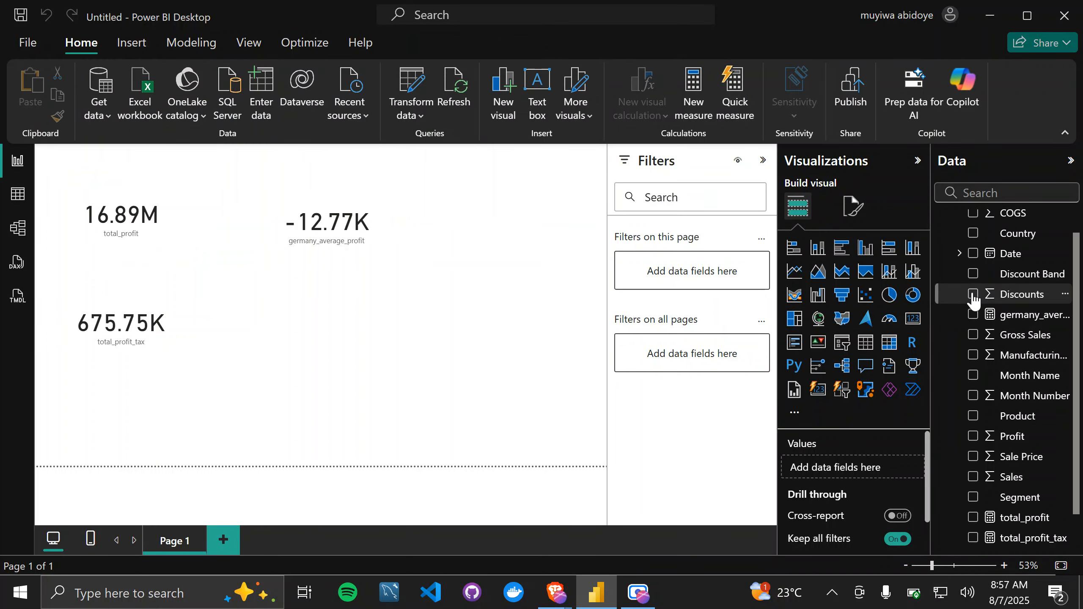
Step: Create a new measure in the financials table, clear its default formula text and enlarge the formula editor's text
scroll(974, 300, "up", 1)
scroll(974, 300, "down", 2)
scroll(974, 300, "up", 2)
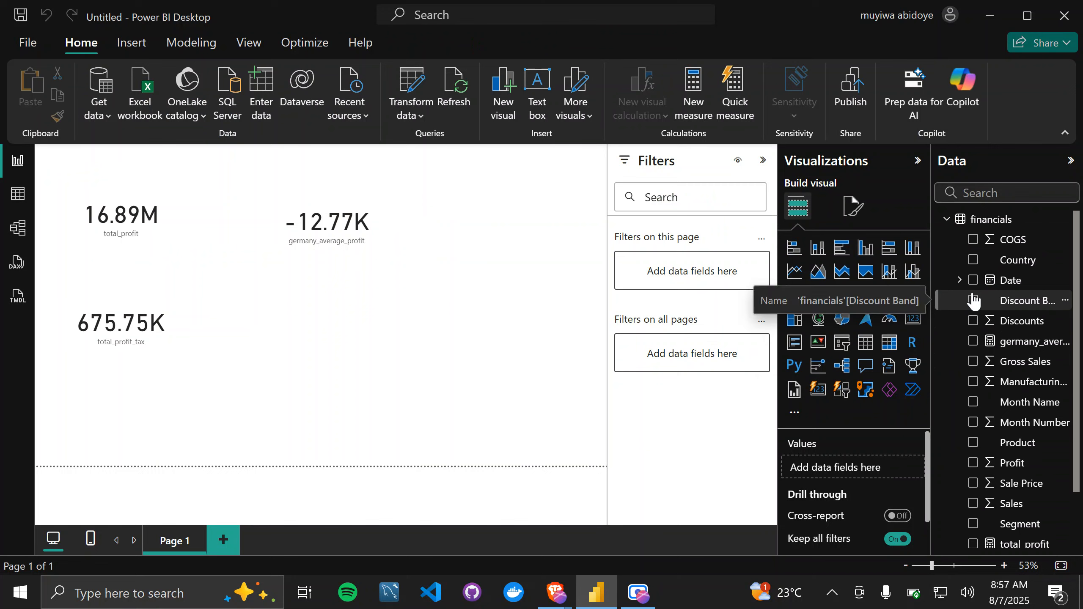
scroll(974, 300, "down", 1)
scroll(973, 300, "up", 1)
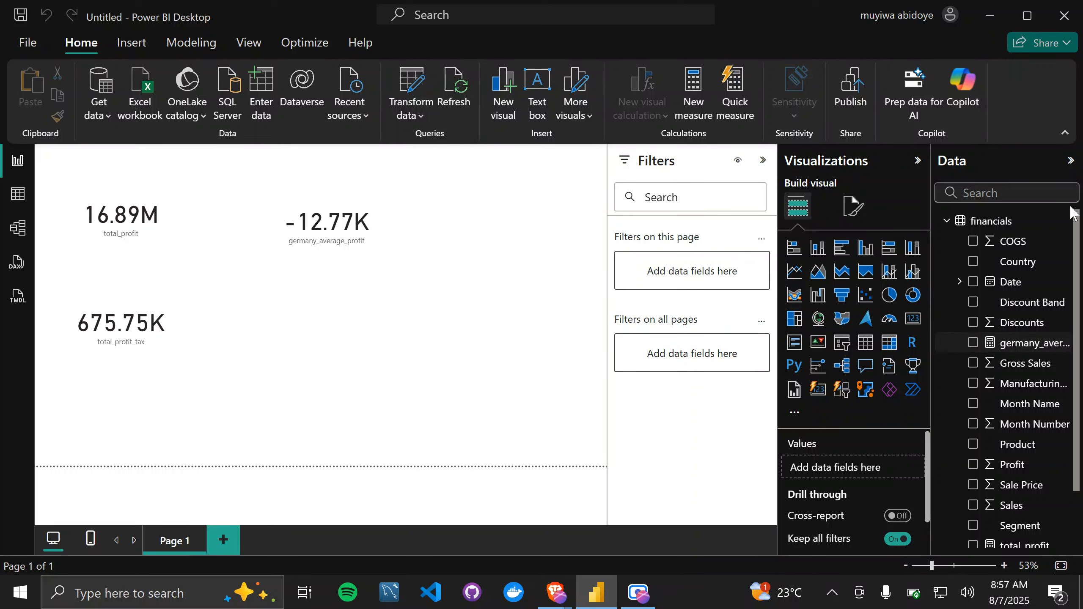
right_click(1000, 222)
left_click(906, 254)
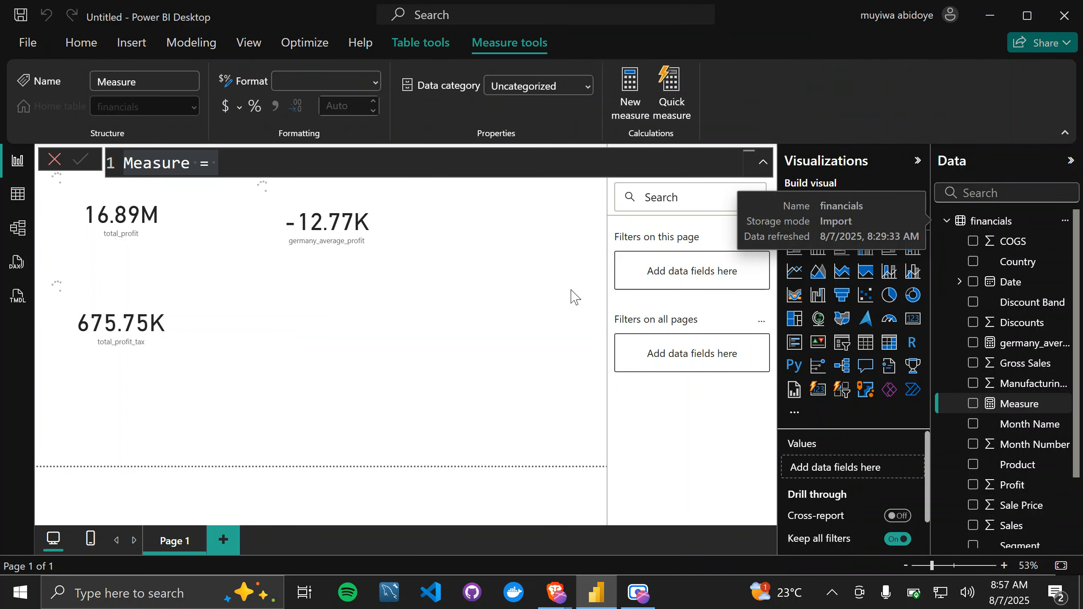
key("BackSpace")
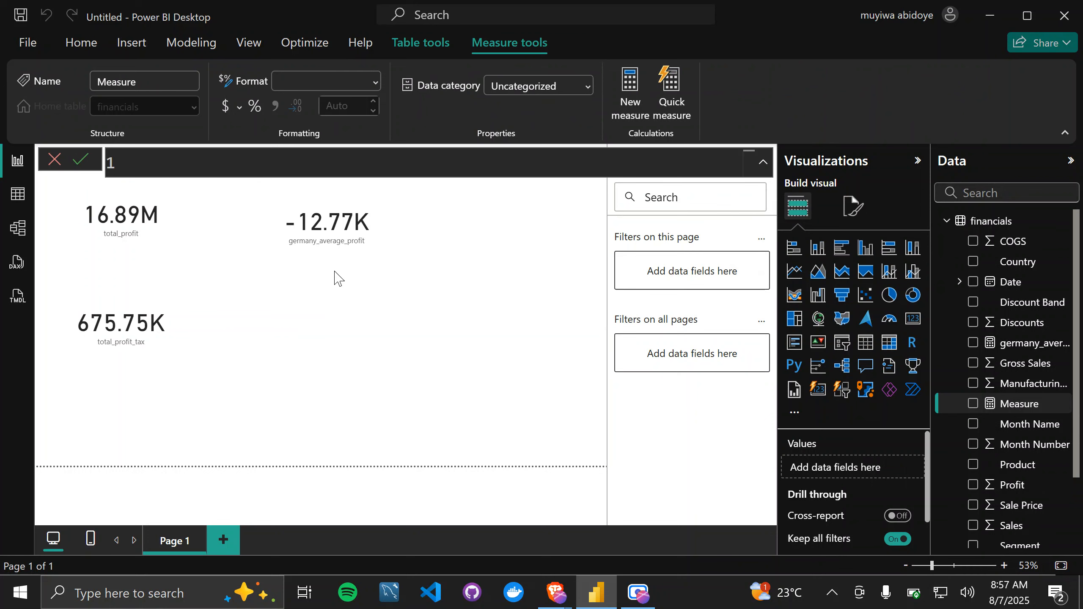
scroll(666, 168, "up", 3)
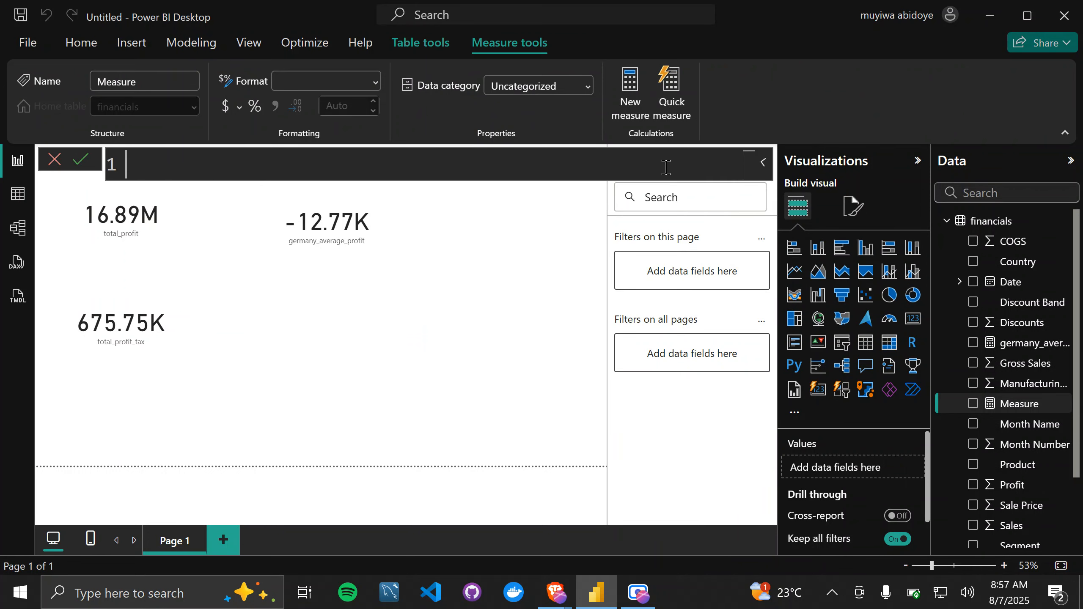
scroll(666, 168, "up", 2)
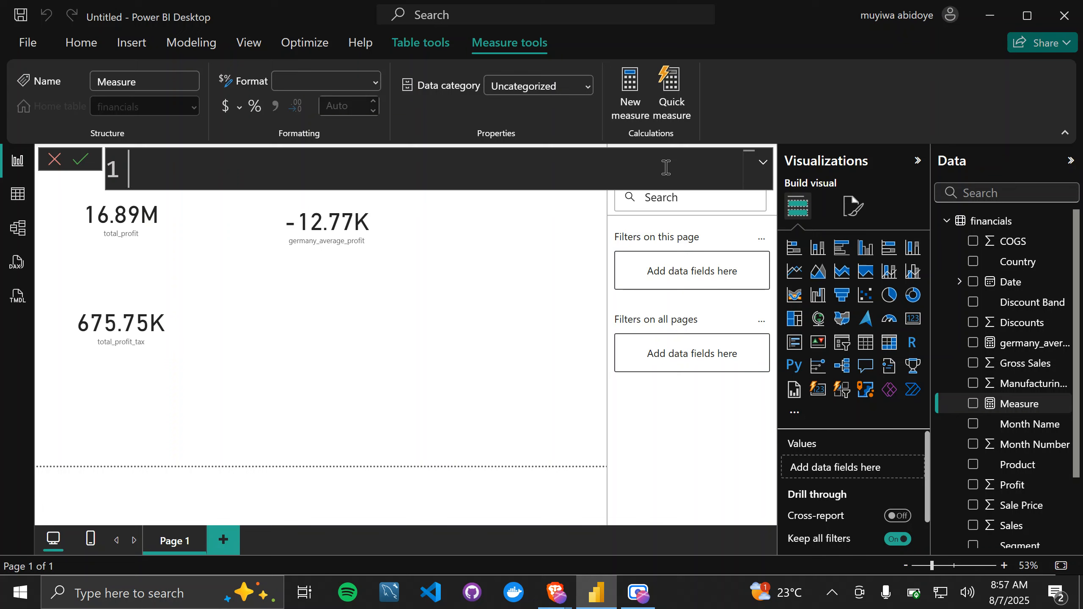
Step: Name the new measure canada_france_total_orders, followed by an equals sign, and start a second line in its formula
type("canada_or")
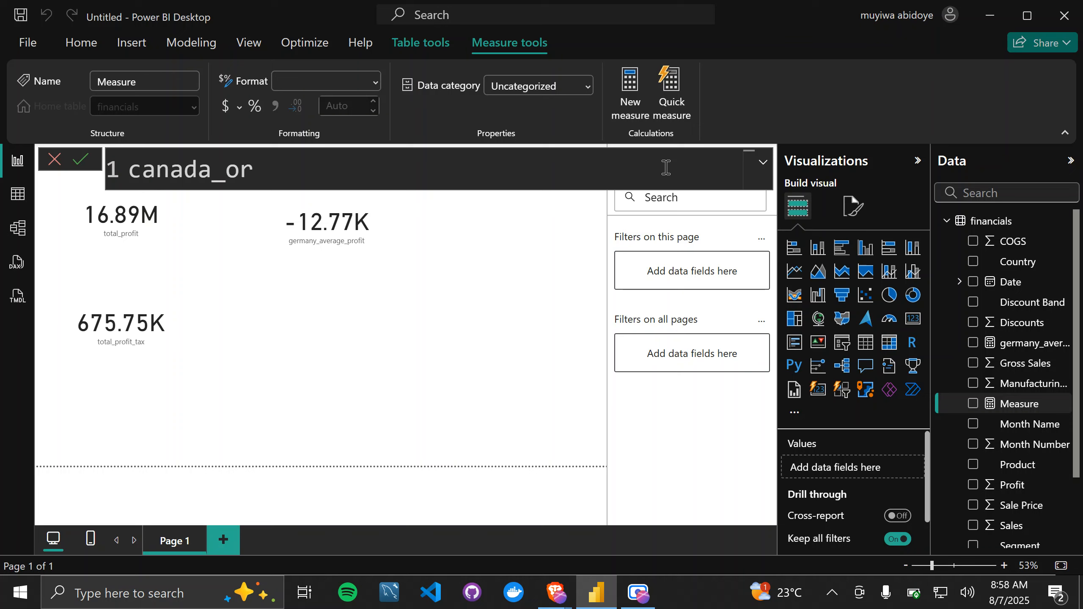
type("_")
key("BackSpace")
key("BackSpace")
key("BackSpace")
key("BackSpace")
type("_fran")
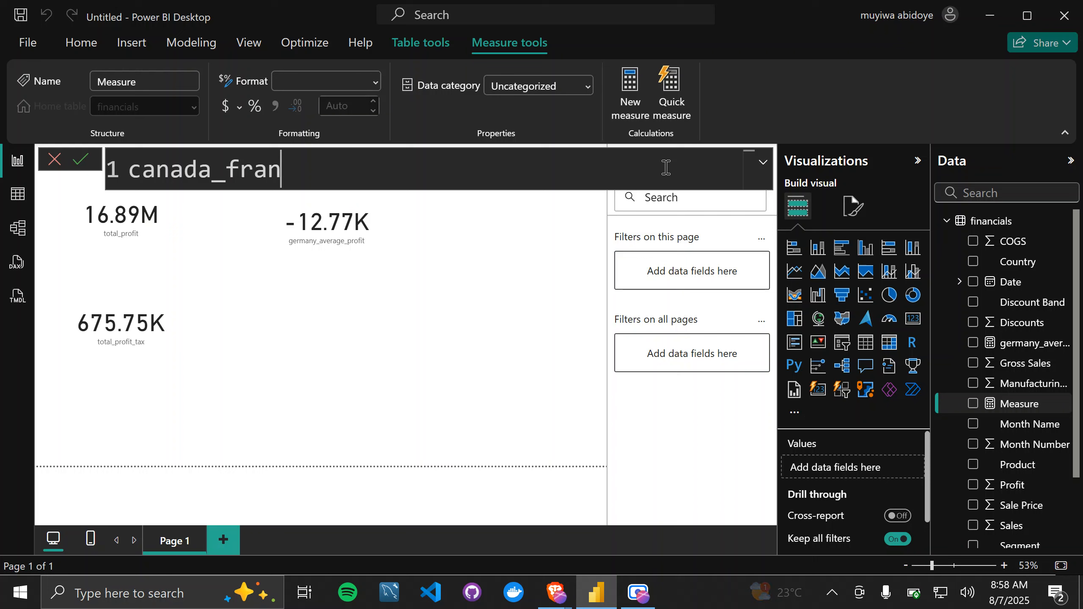
type("ce_tota")
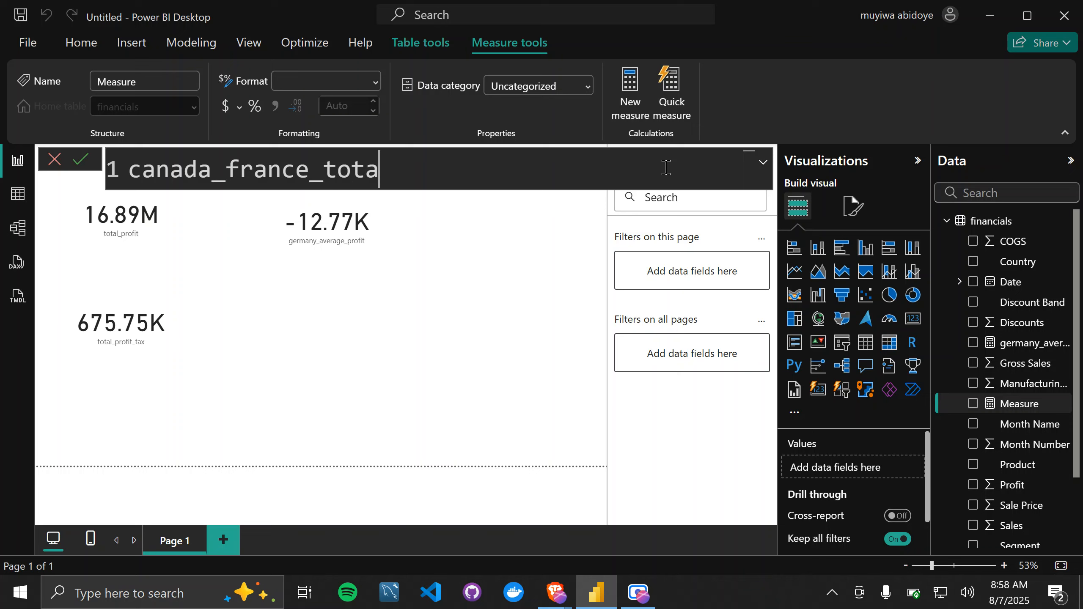
type("l_order")
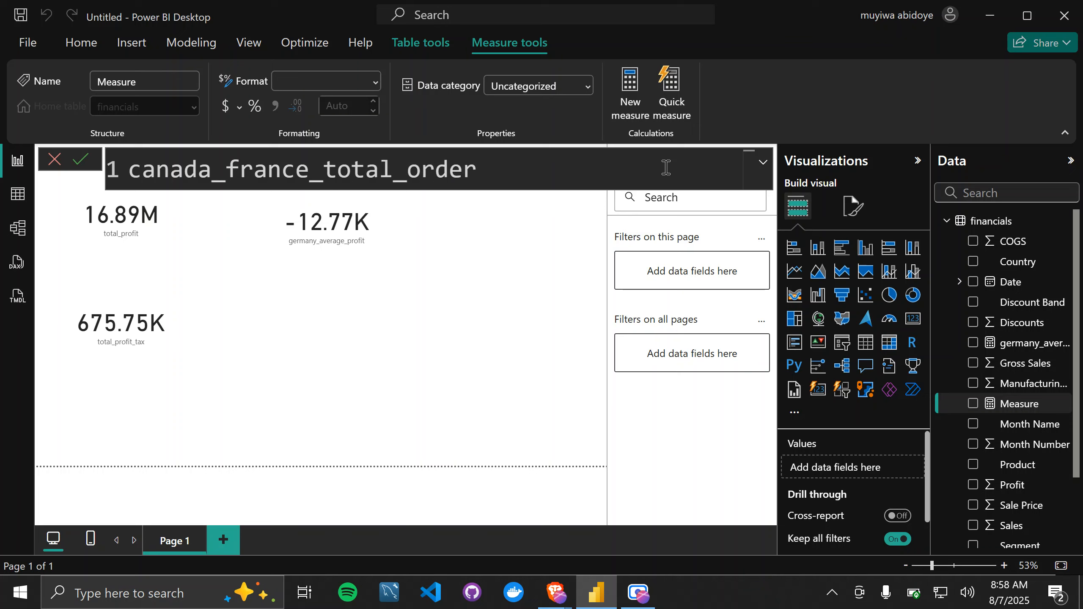
type("s =")
key("shift+Return")
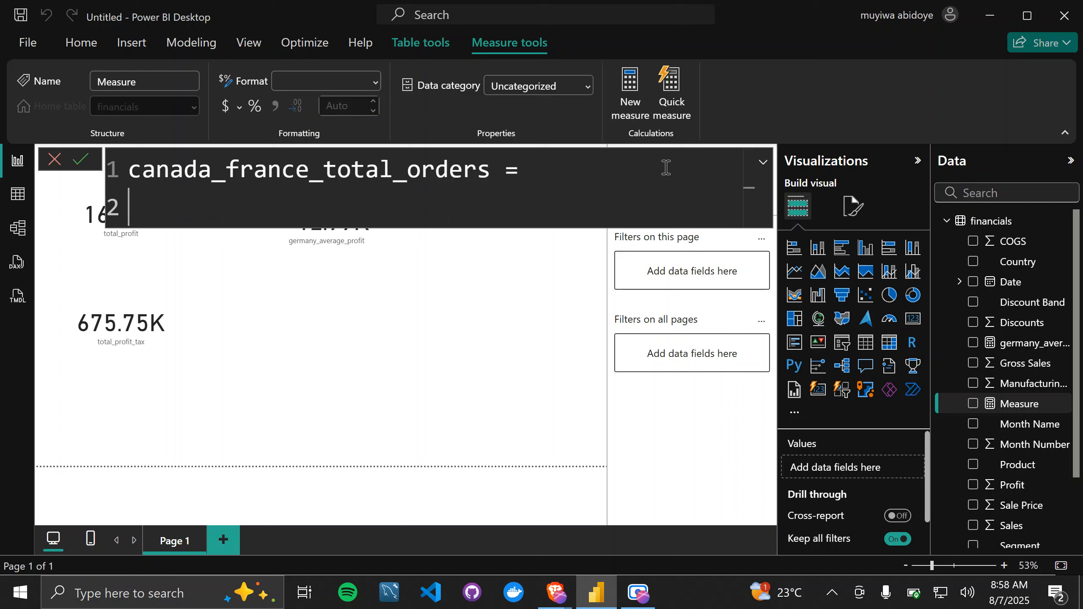
Step: Write the comment "// returns the total number of orders sent to france and canada" under the measure name
type("// returns the tot")
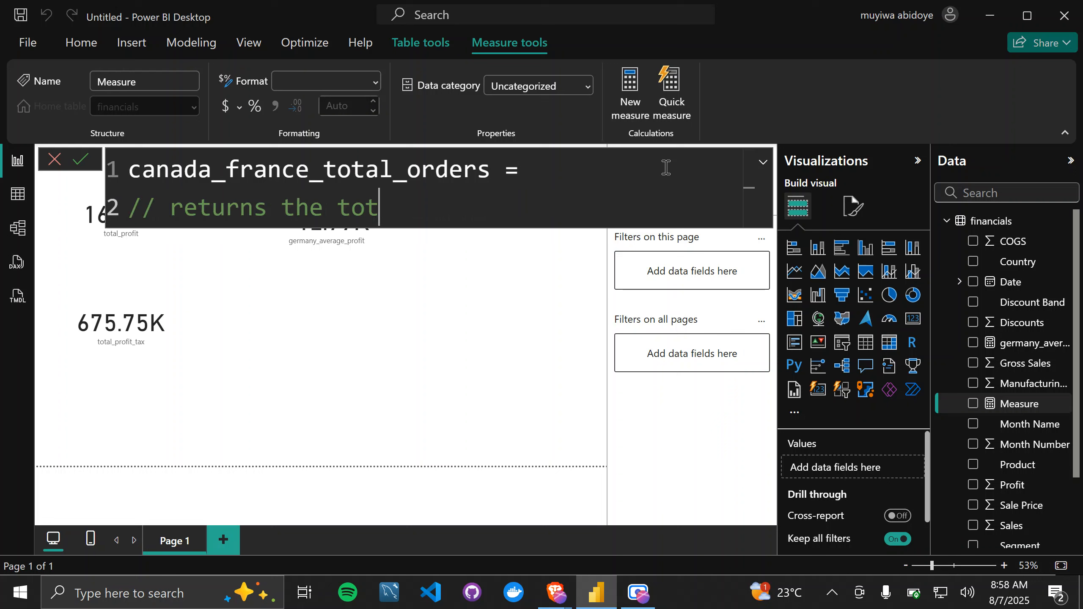
type("al number ")
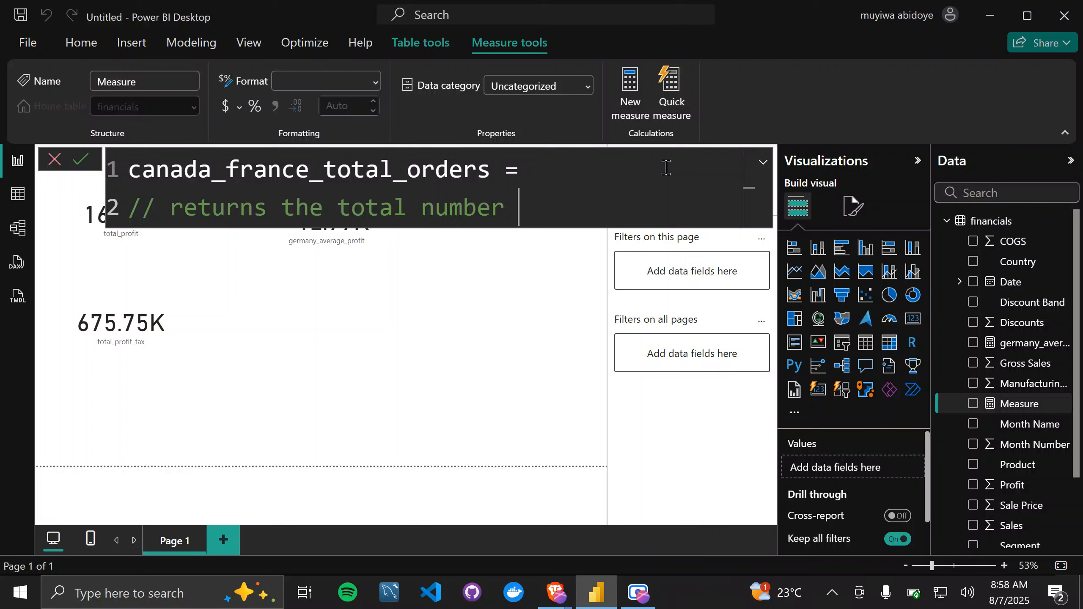
type("of orde")
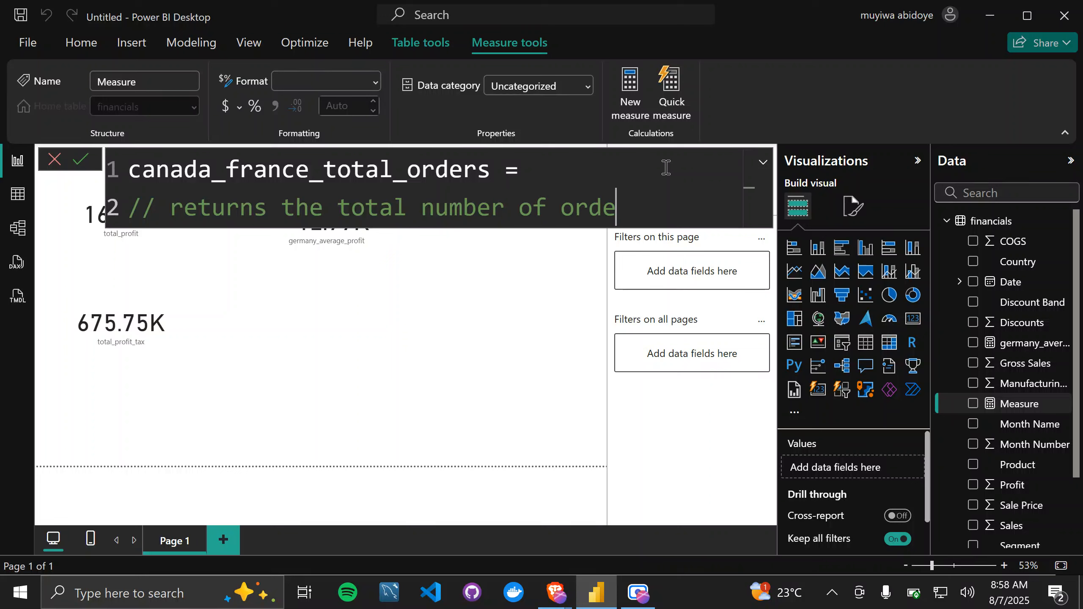
type("rs sent to ")
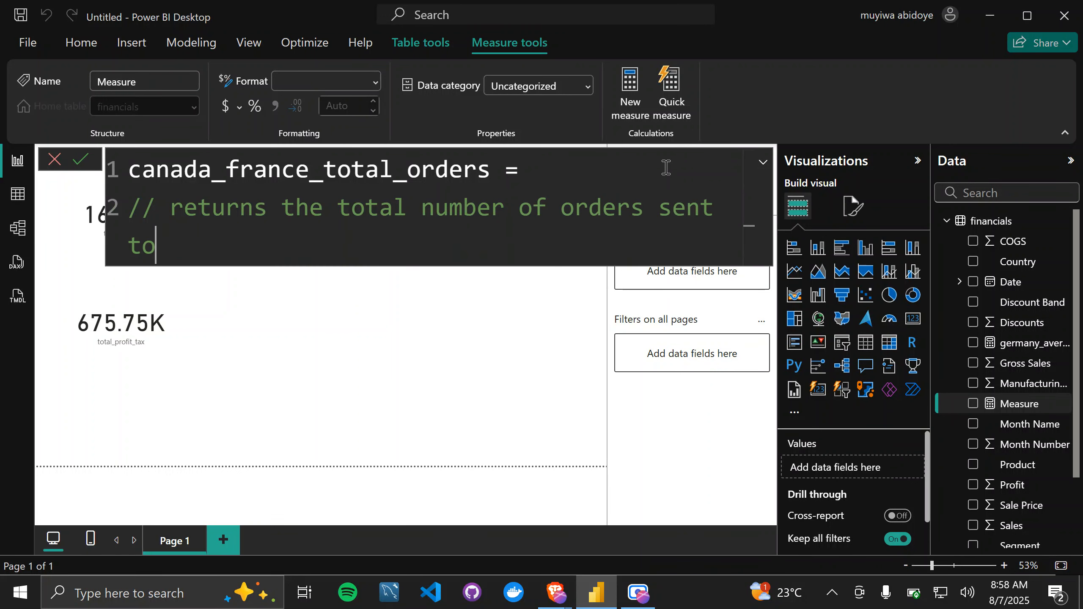
type("fanc")
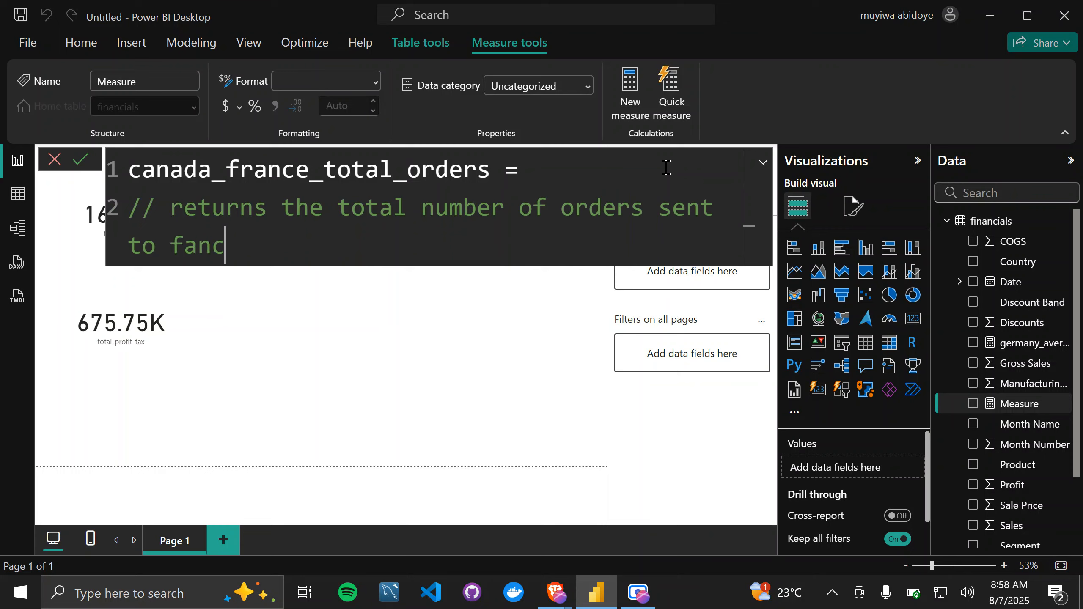
key("BackSpace")
key("BackSpace")
key("BackSpace")
type("rance a")
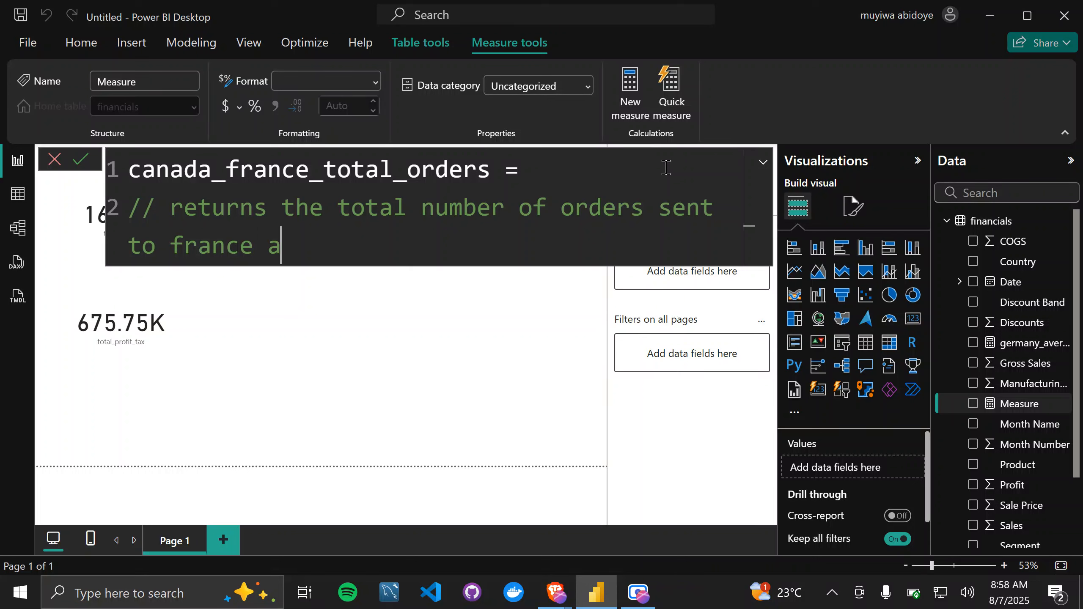
type("nd canas")
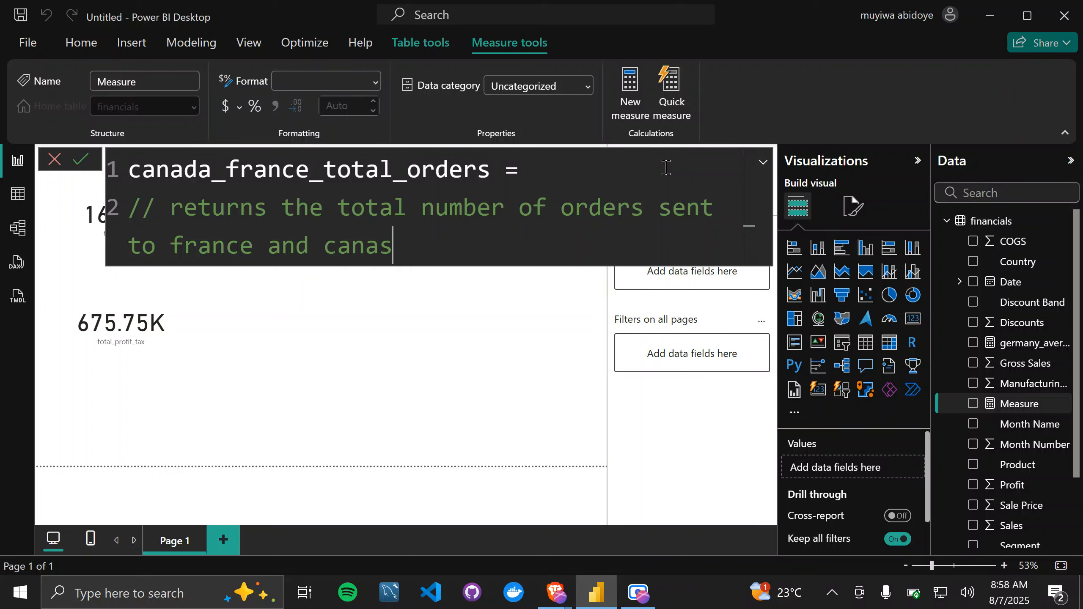
key("BackSpace")
type("da")
key("shift+Return")
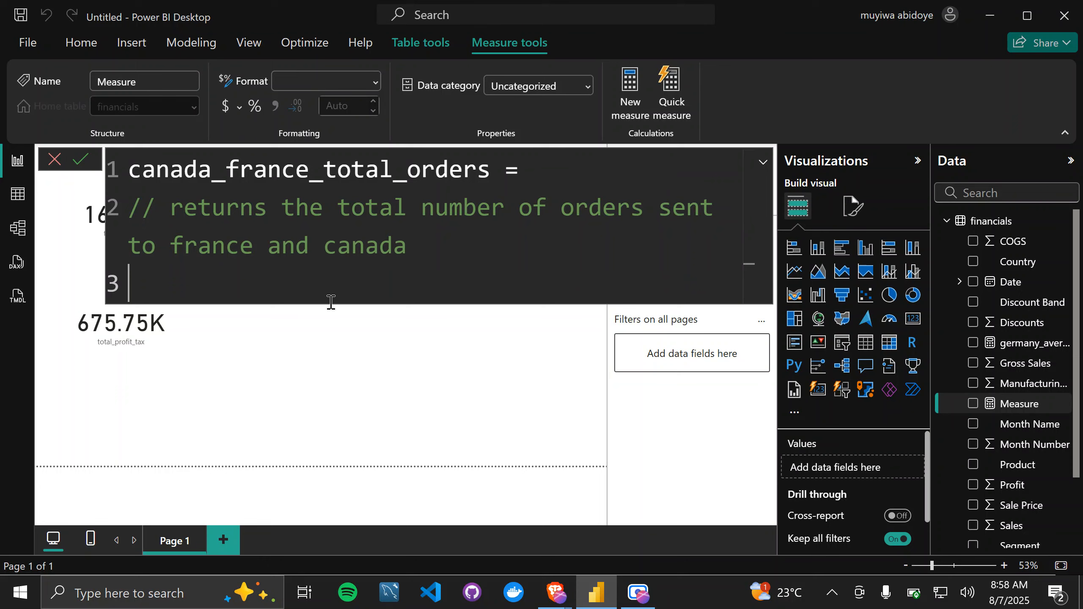
Step: End the comment with a period after "canada" and examine the word "and" between the two countries
double_click(415, 262)
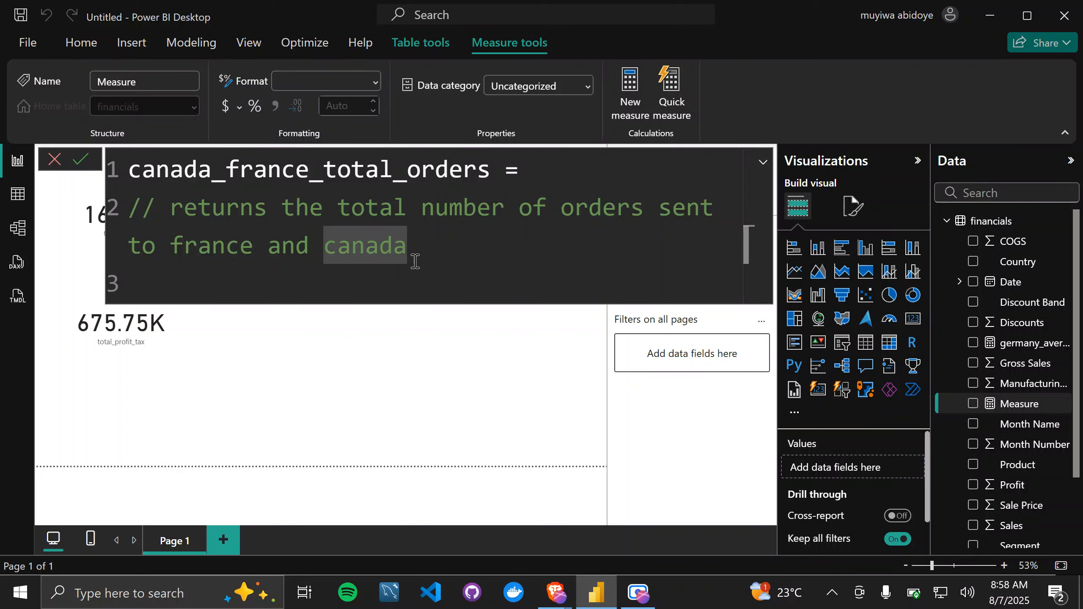
type(".")
key("Return")
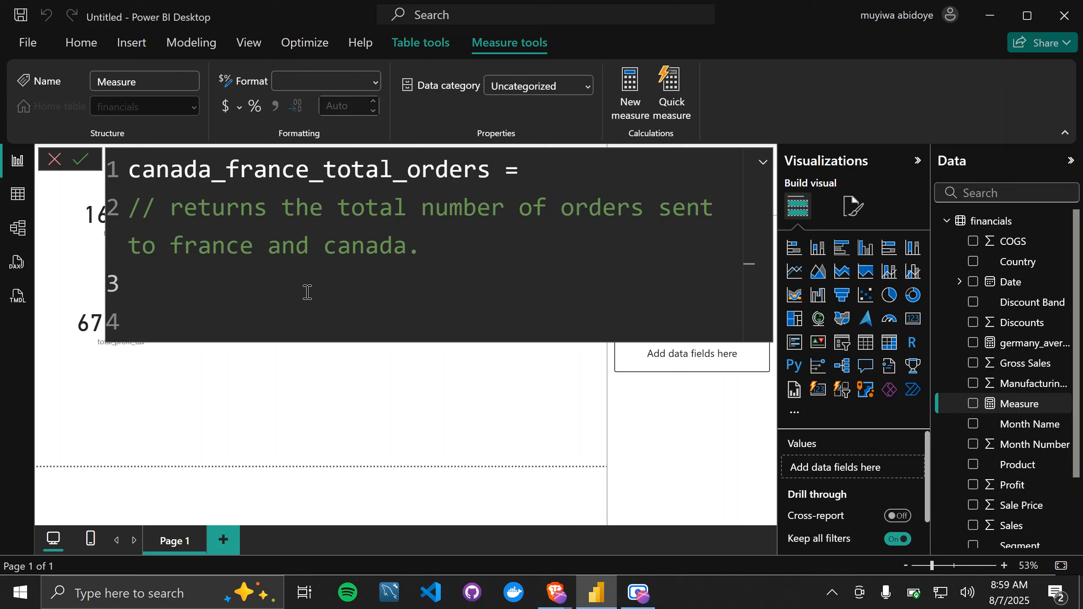
left_click_drag(311, 253, 268, 252)
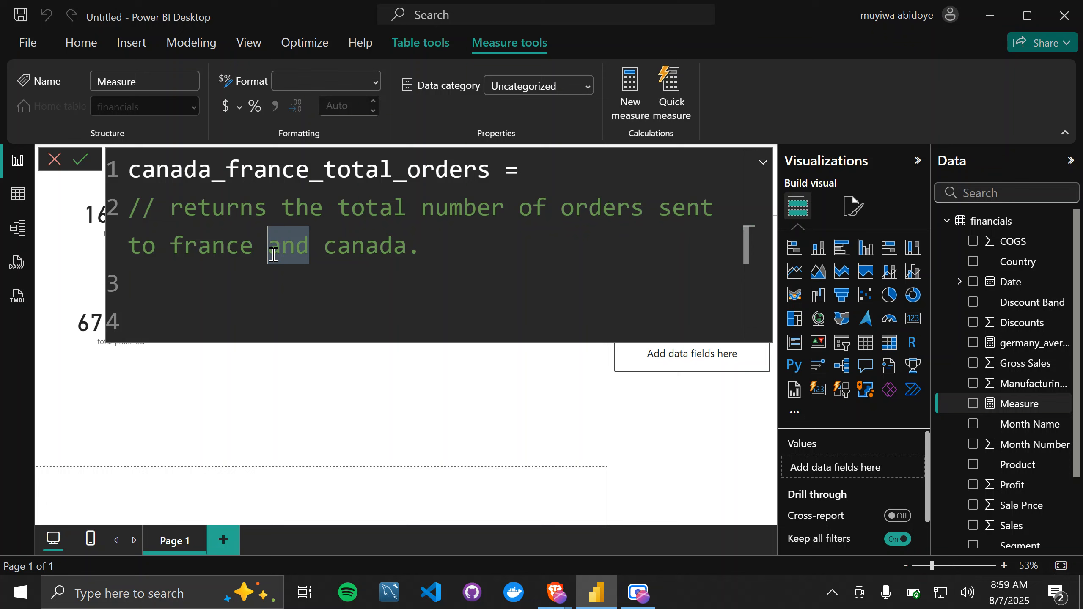
left_click(429, 261)
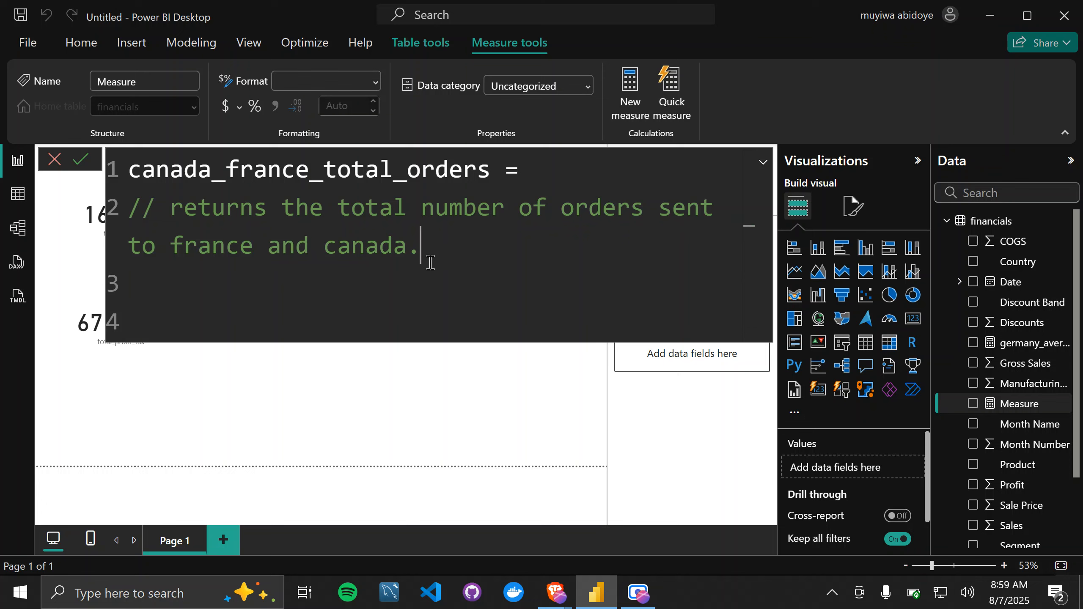
Step: Begin the expression on a new line below the comment with the CALCULATE function
key("Return")
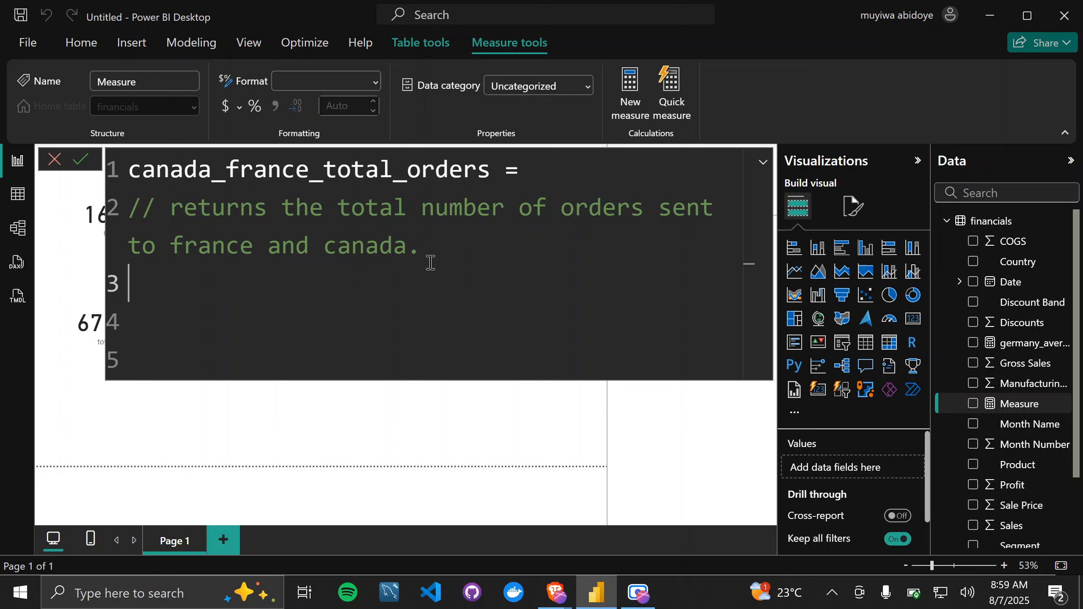
type("cal")
key("Tab")
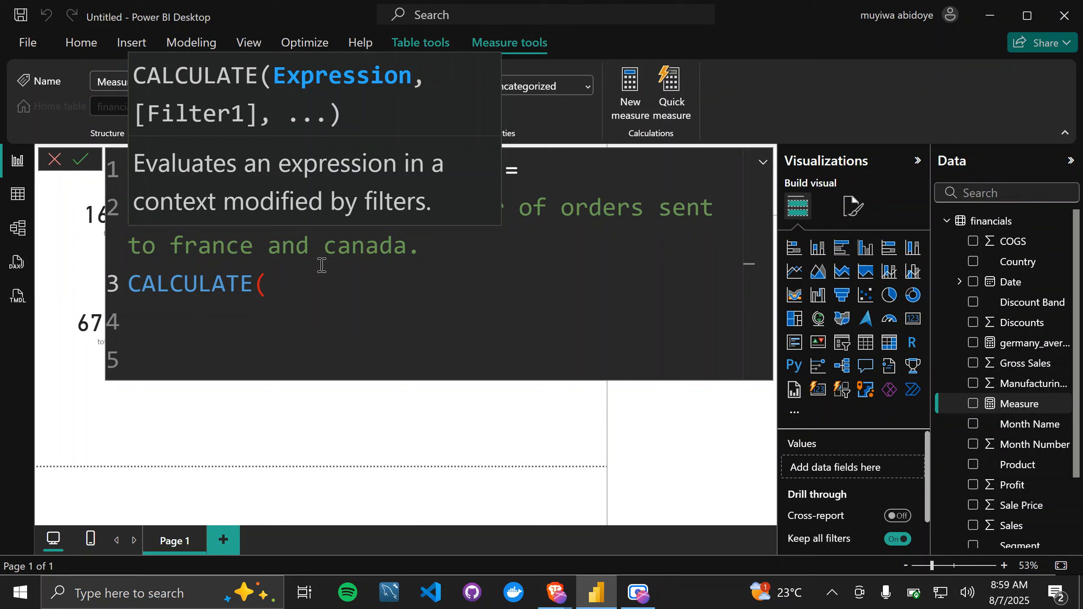
type("coun")
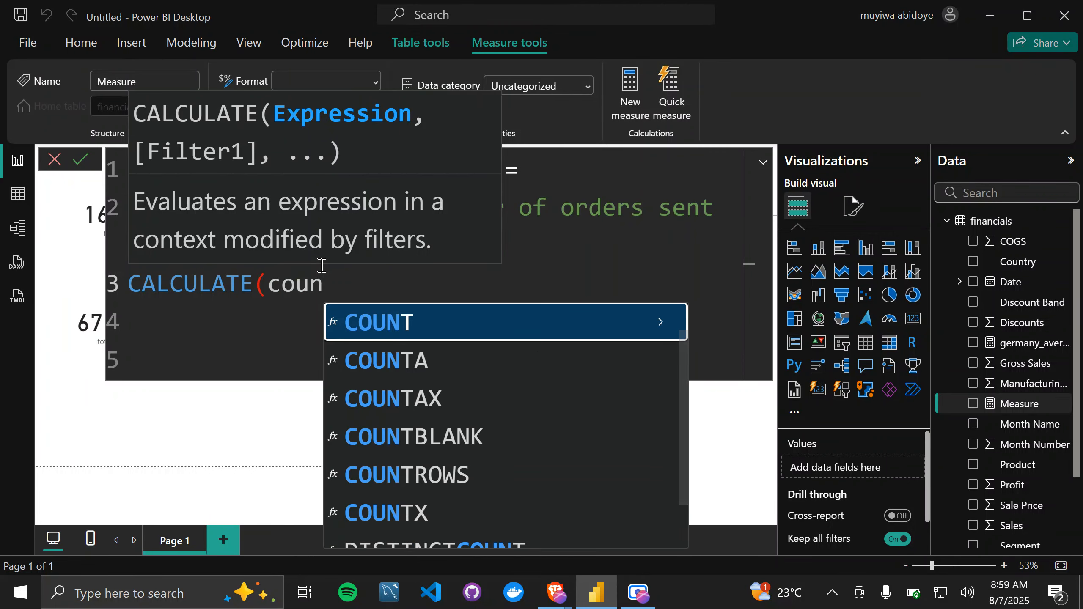
key("Tab")
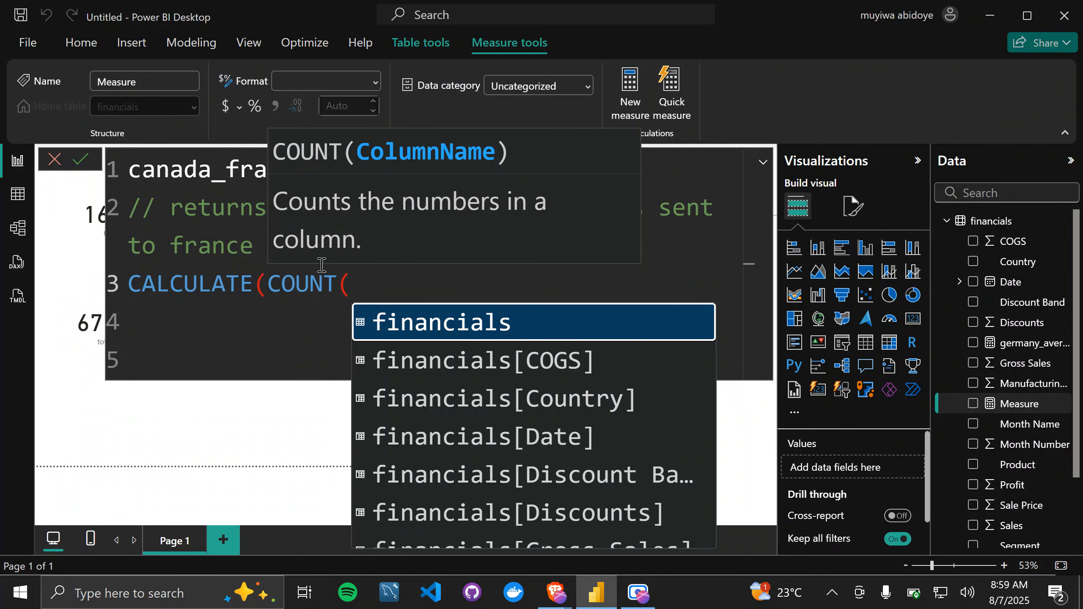
key("BackSpace")
key("BackSpace")
key("BackSpace")
key("BackSpace")
key("BackSpace")
key("BackSpace")
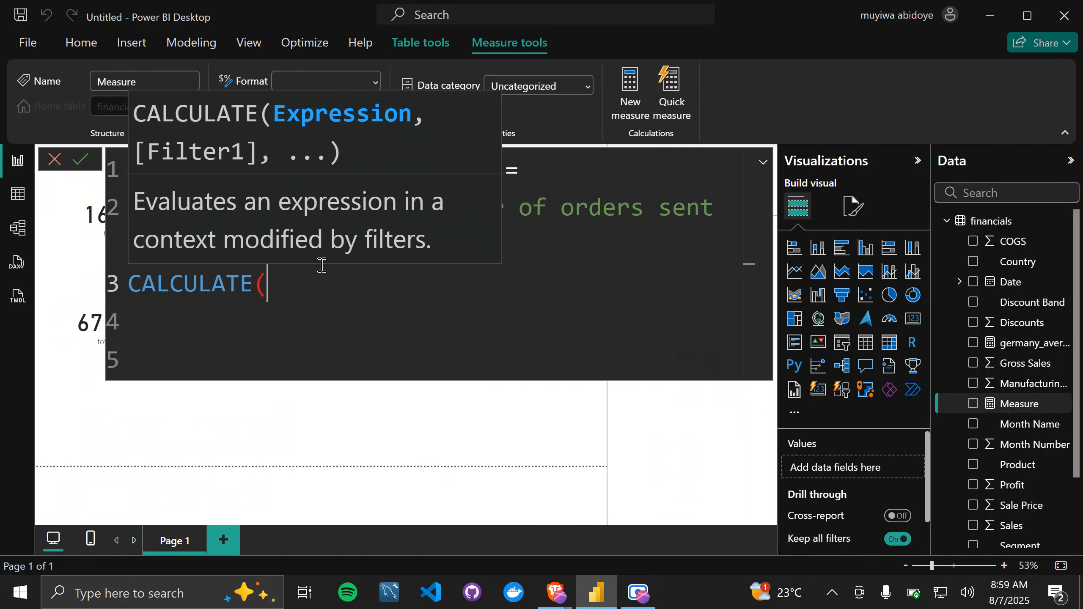
Step: Enter COUNTROWS(financials) as CALCULATE's expression, followed by a comma for the first filter
type("count")
key("Down")
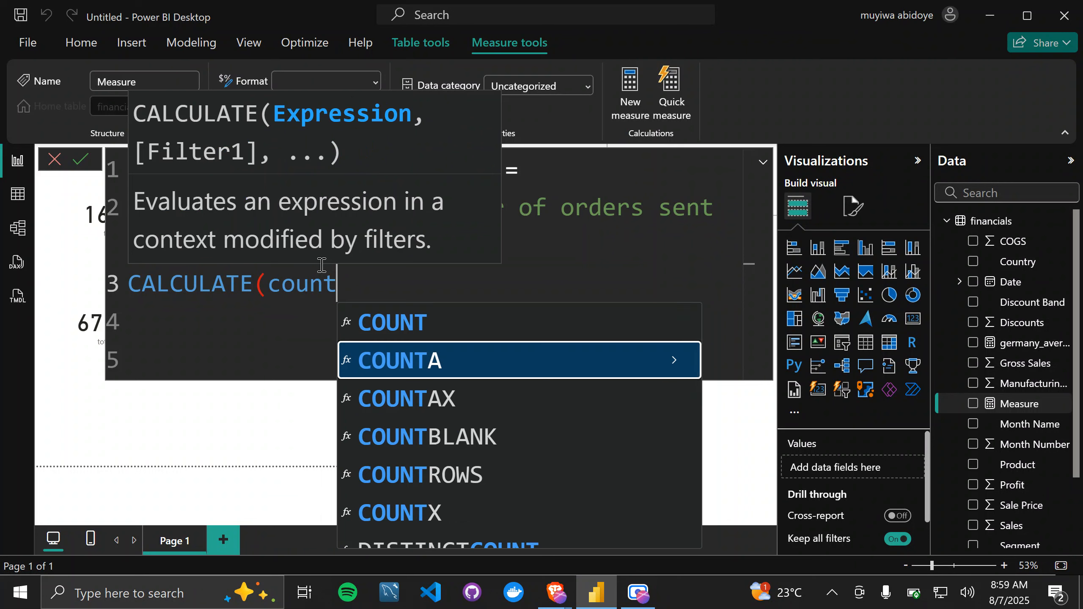
key("Down")
key("Down")
key("Down")
key("Tab")
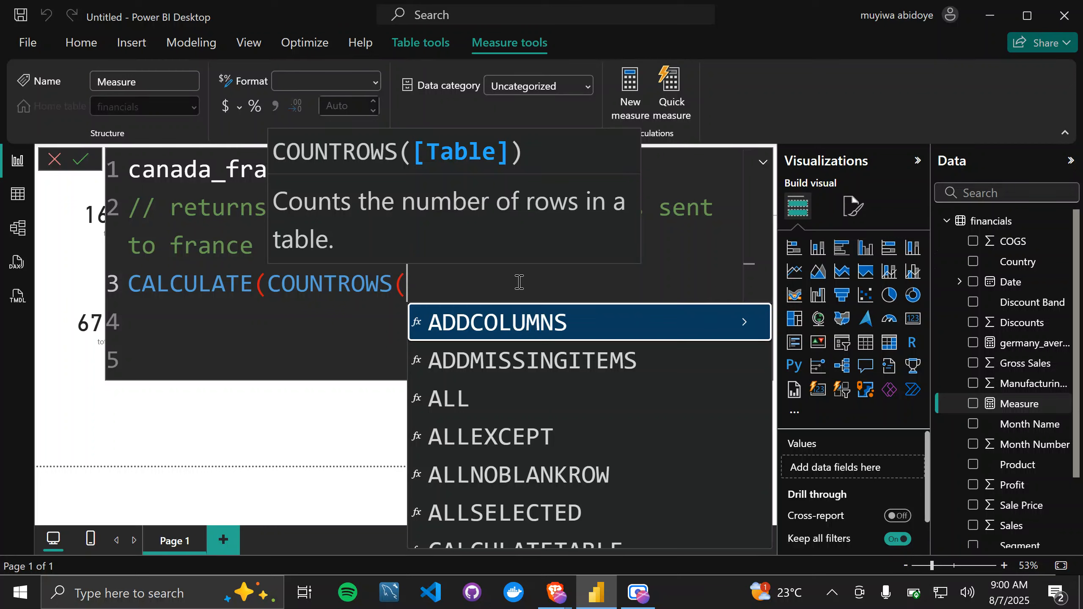
type("financials")
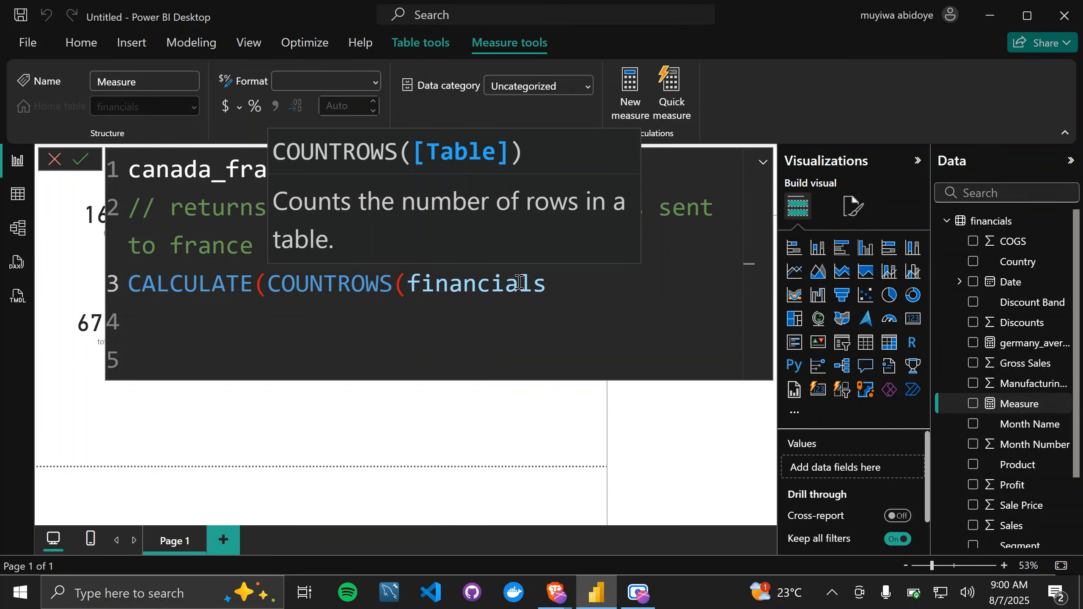
type("),")
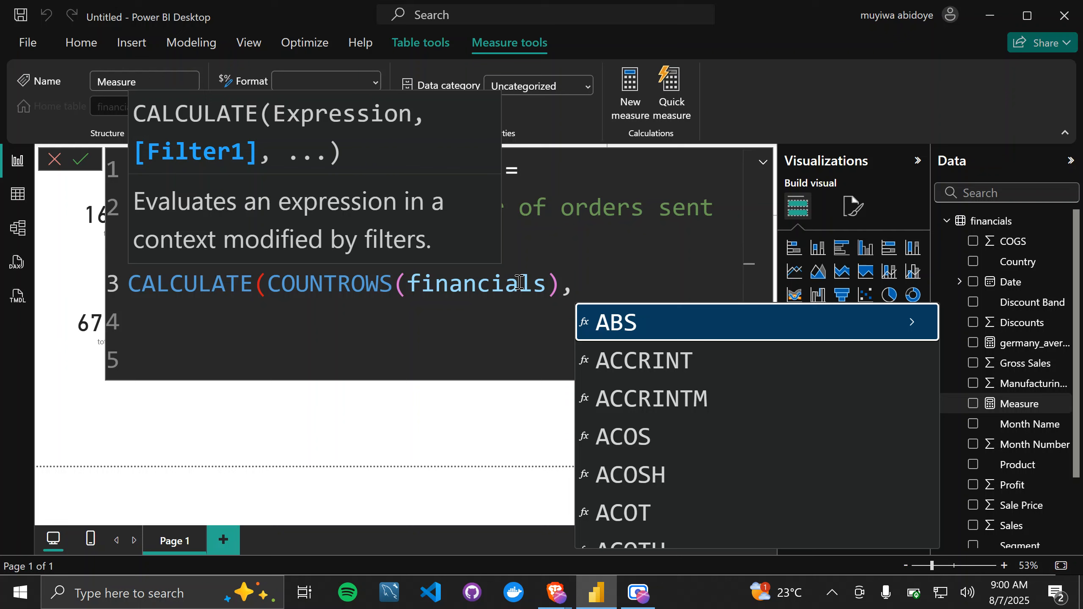
type("finan")
key("BackSpace")
key("BackSpace")
key("BackSpace")
key("BackSpace")
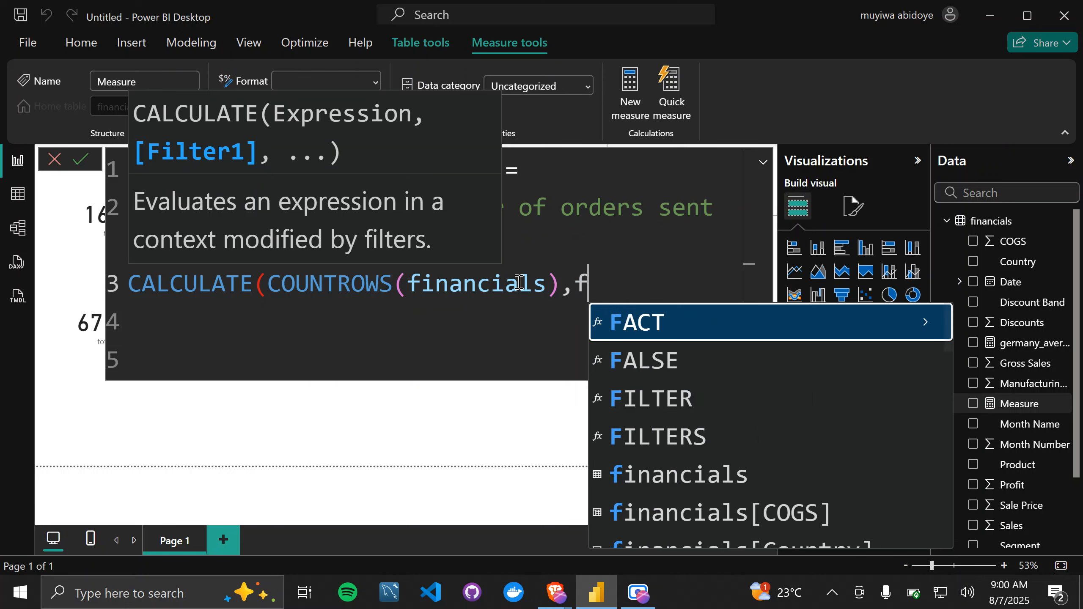
key("BackSpace")
Step: Add financials[Country] = "Canada" as the first CALCULATE filter
type("county")
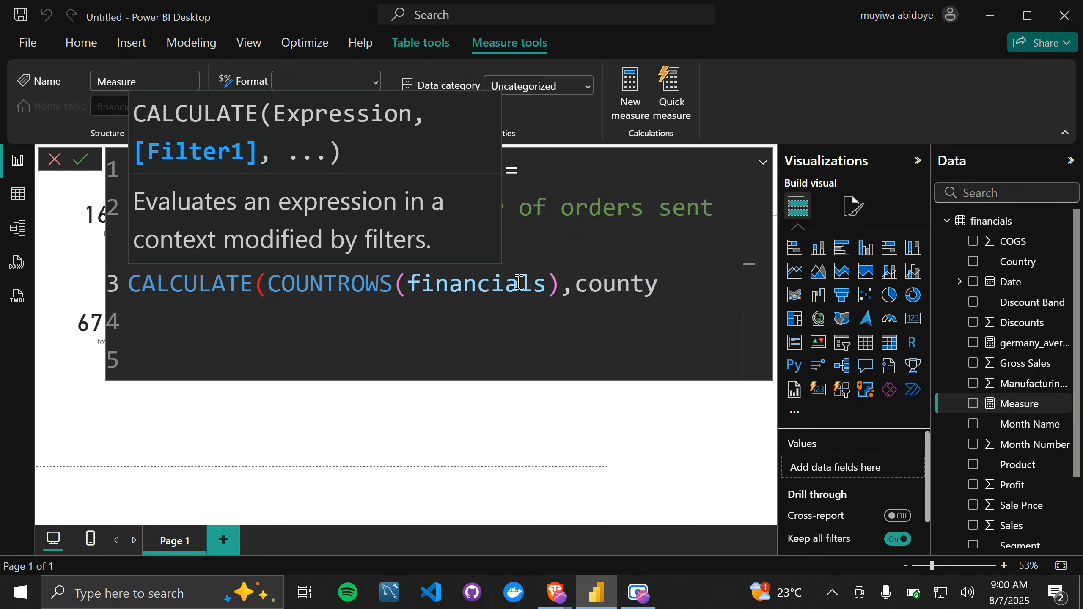
key("BackSpace")
type("ry")
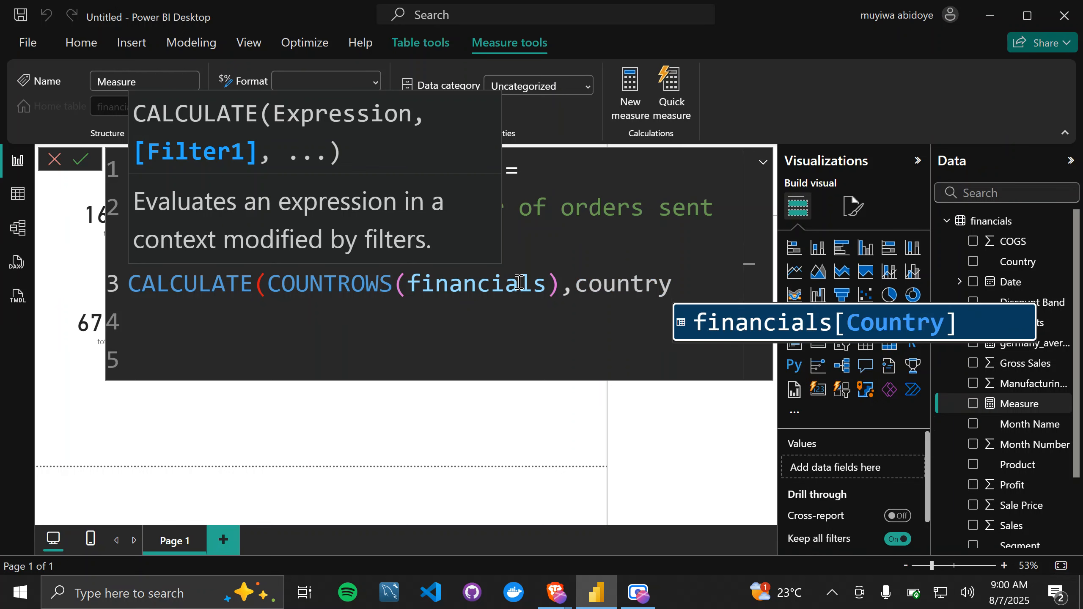
key("Tab")
type("= ")
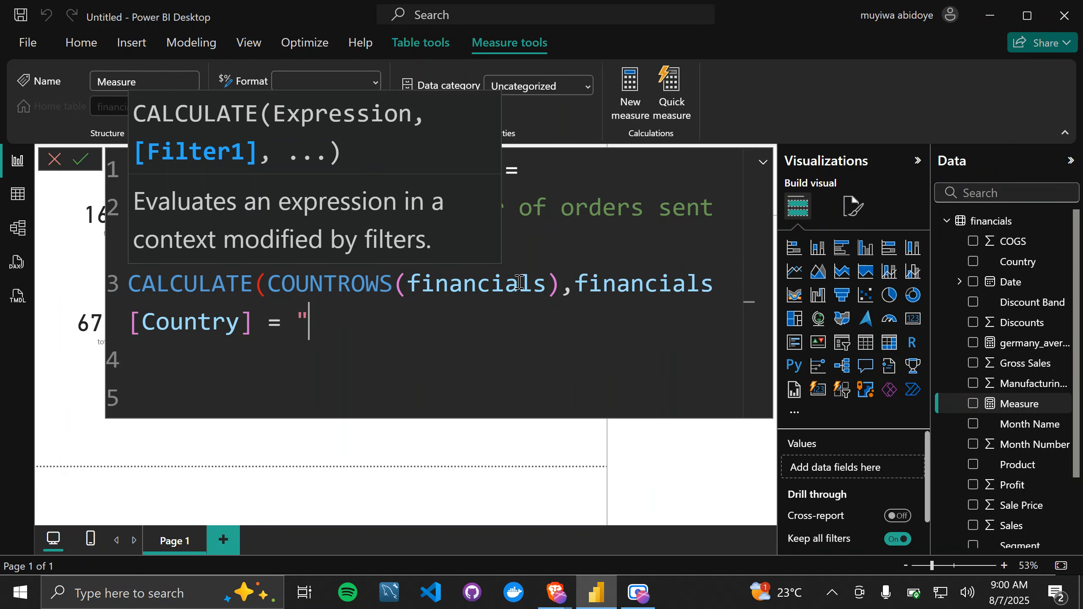
type("\"Canad")
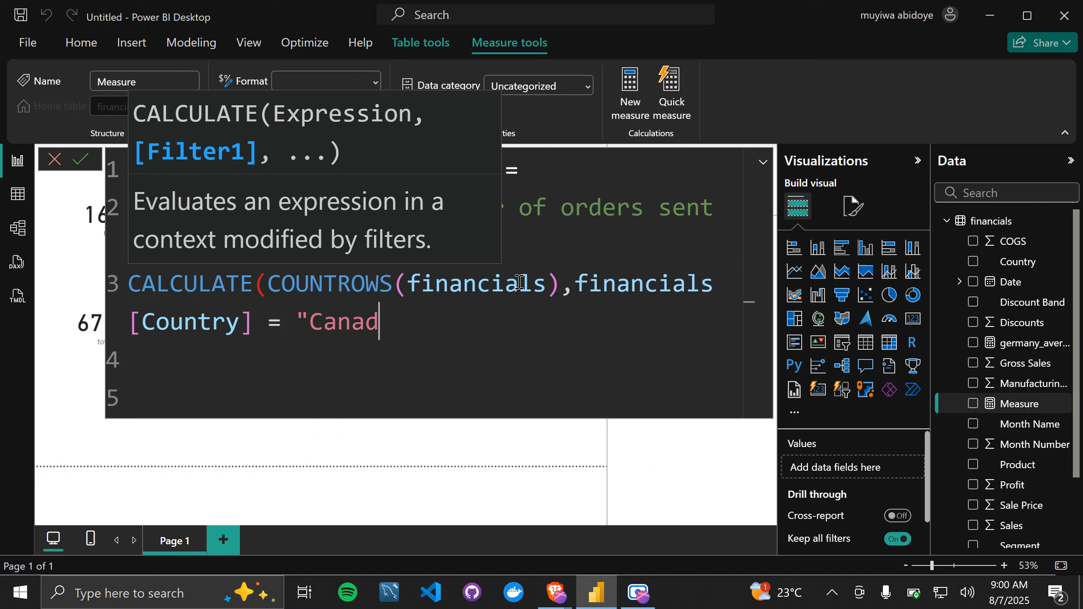
type("a\"")
type(", financials[Count")
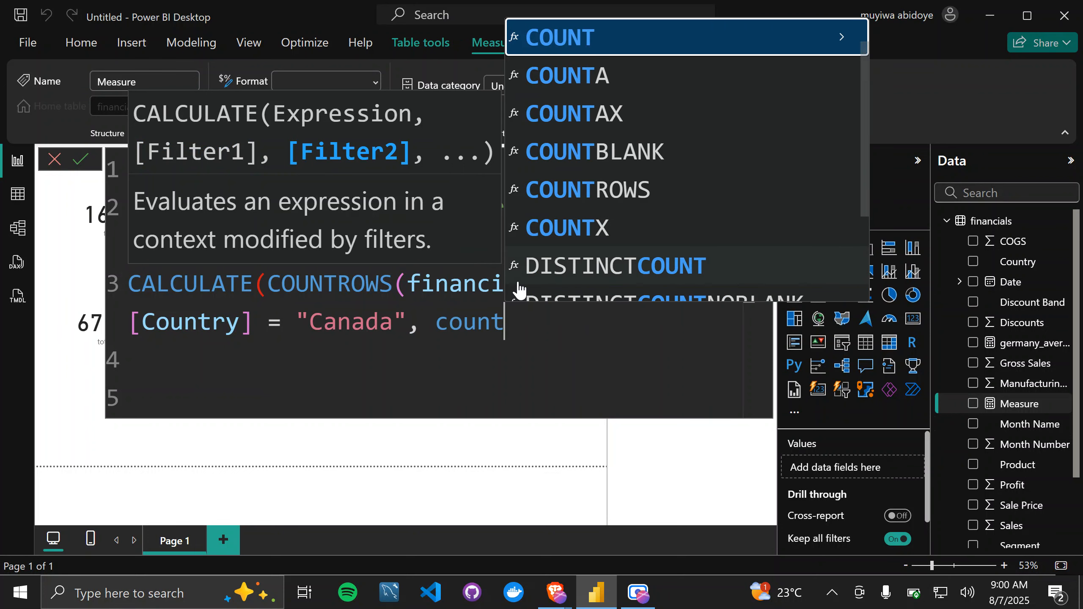
type("ry")
Step: Add financials[Country] = "France" as a second, comma-separated filter and close the CALCULATE function
key("Tab")
type("= \"")
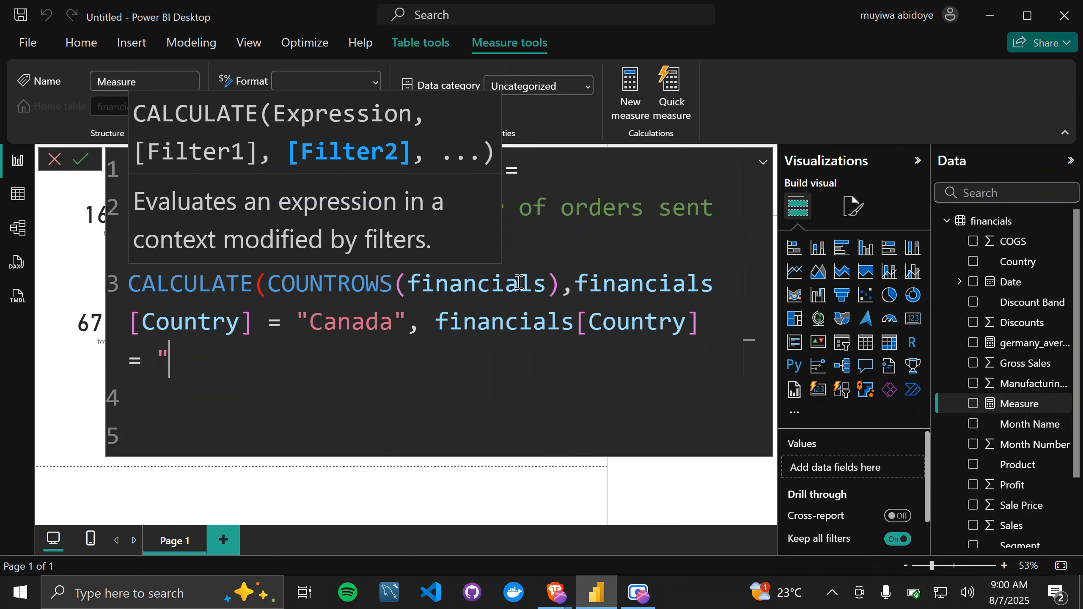
type("France")
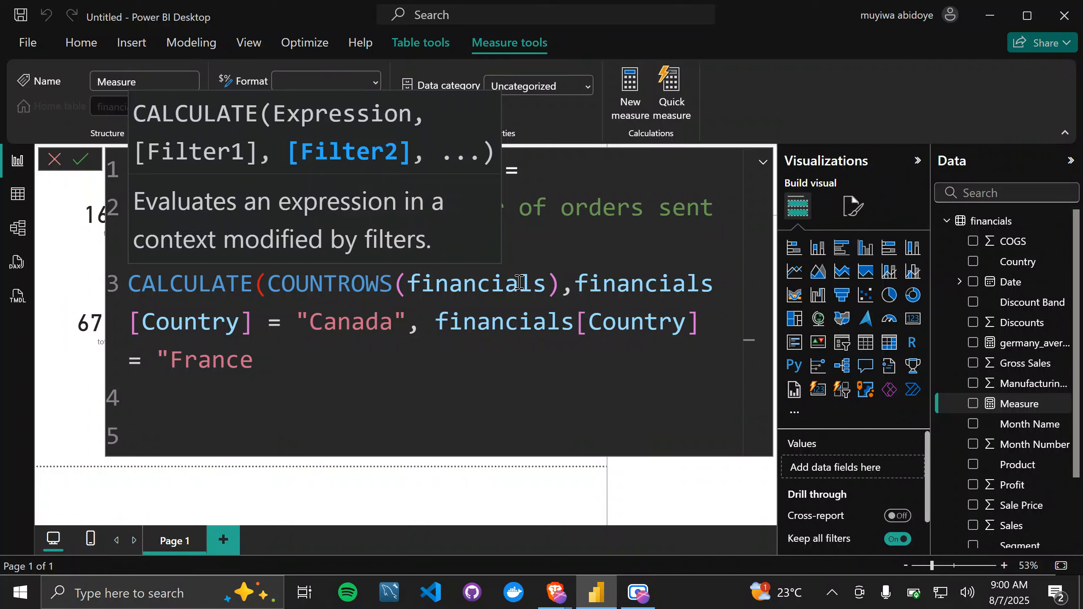
type("\")")
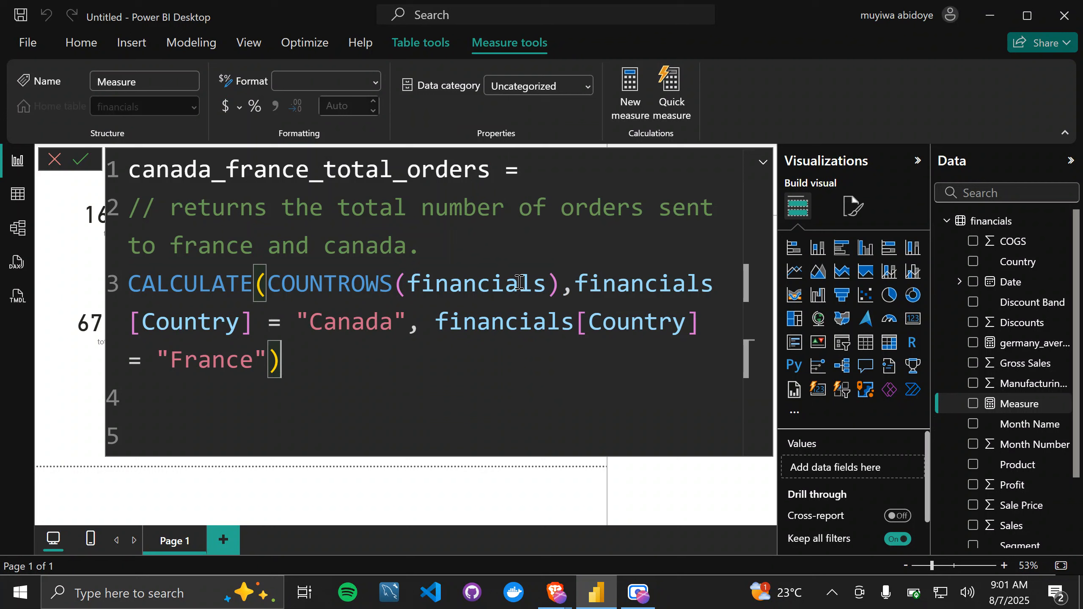
Step: Commit the canada_france_total_orders measure and collapse the formula editor to a single line
key("Return")
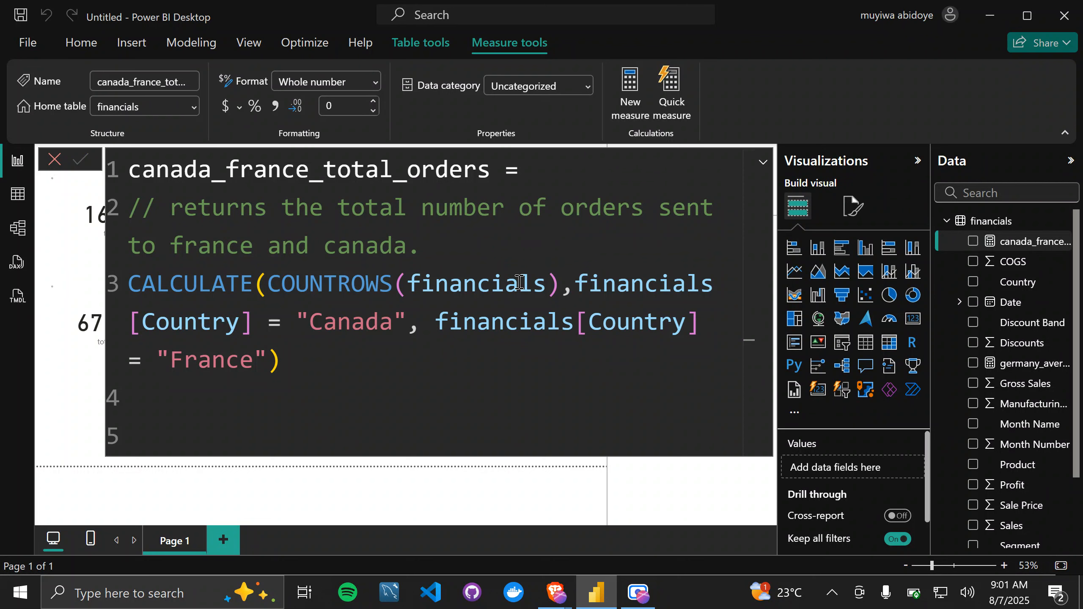
left_click(763, 167)
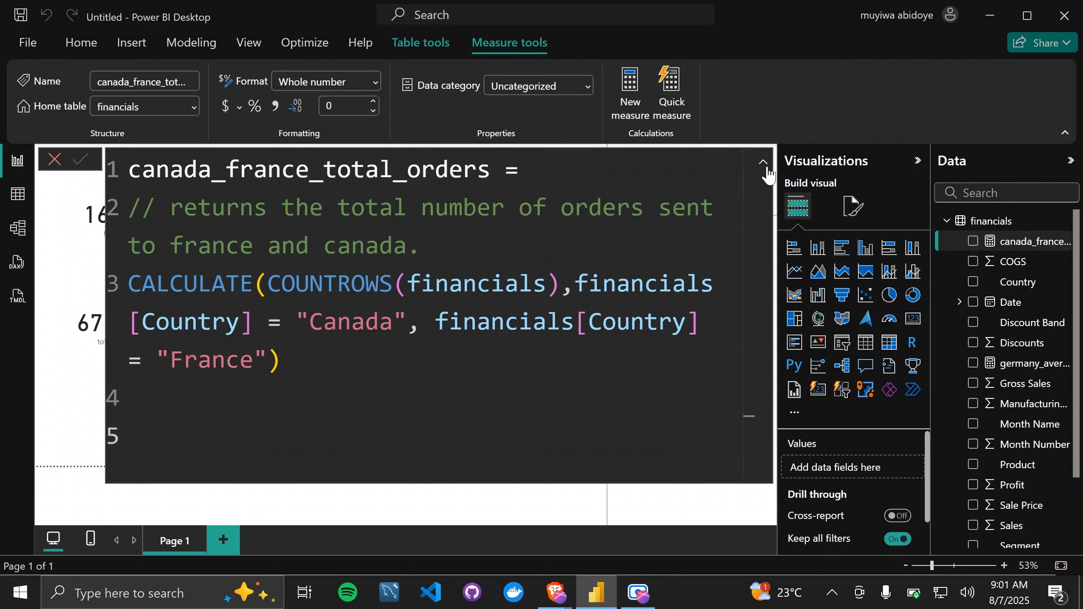
left_click(765, 165)
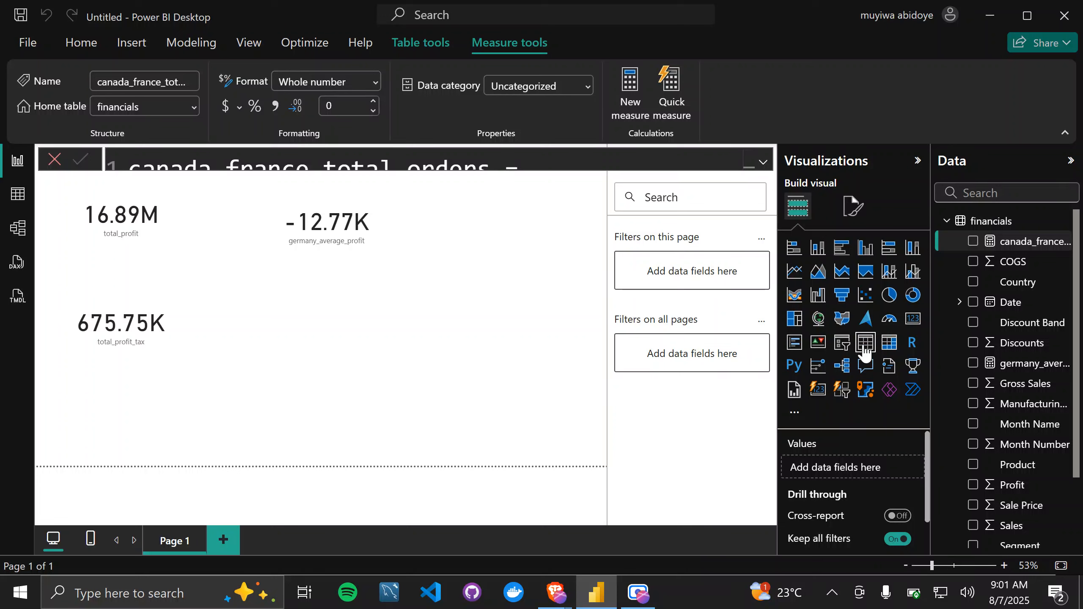
Step: Add a card visual for the canada_france_total_orders measure and place it diagonally below the germany_average_profit card
left_click(918, 321)
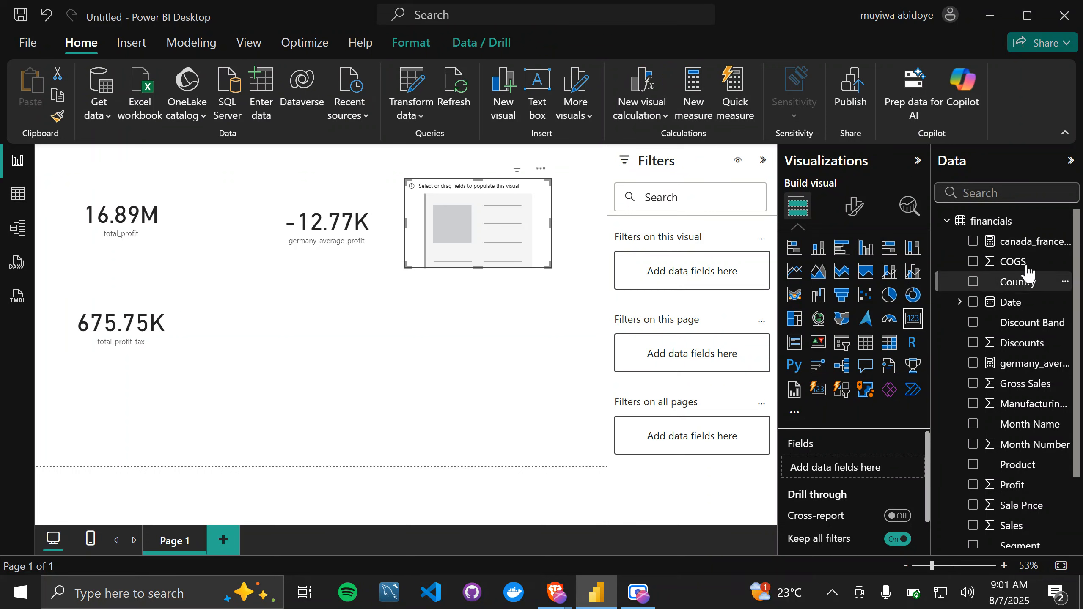
left_click_drag(1014, 261, 838, 469)
left_click_drag(494, 239, 467, 312)
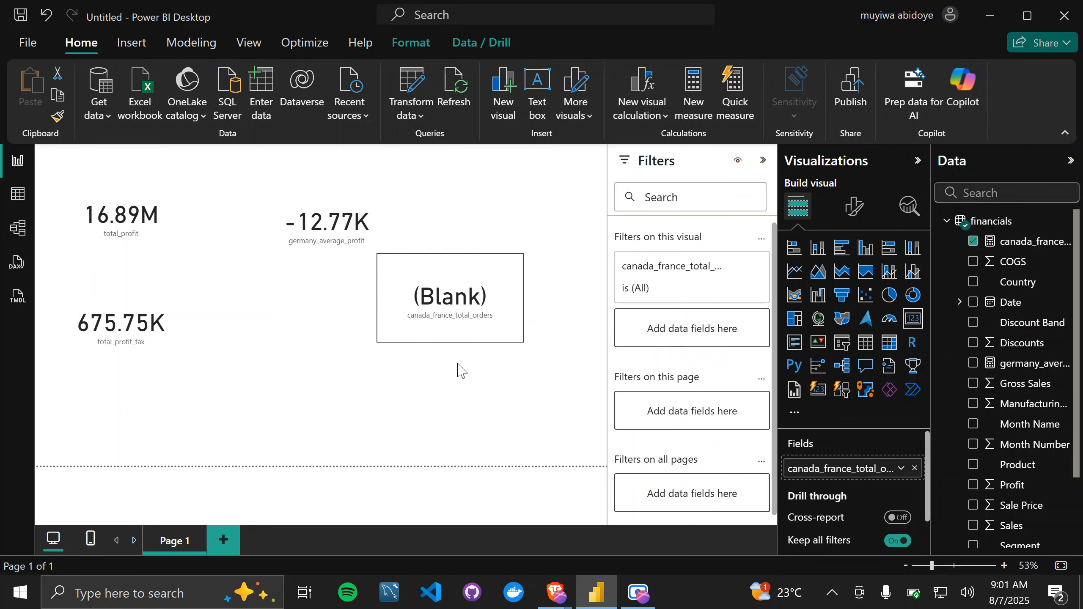
left_click_drag(458, 369, 460, 370)
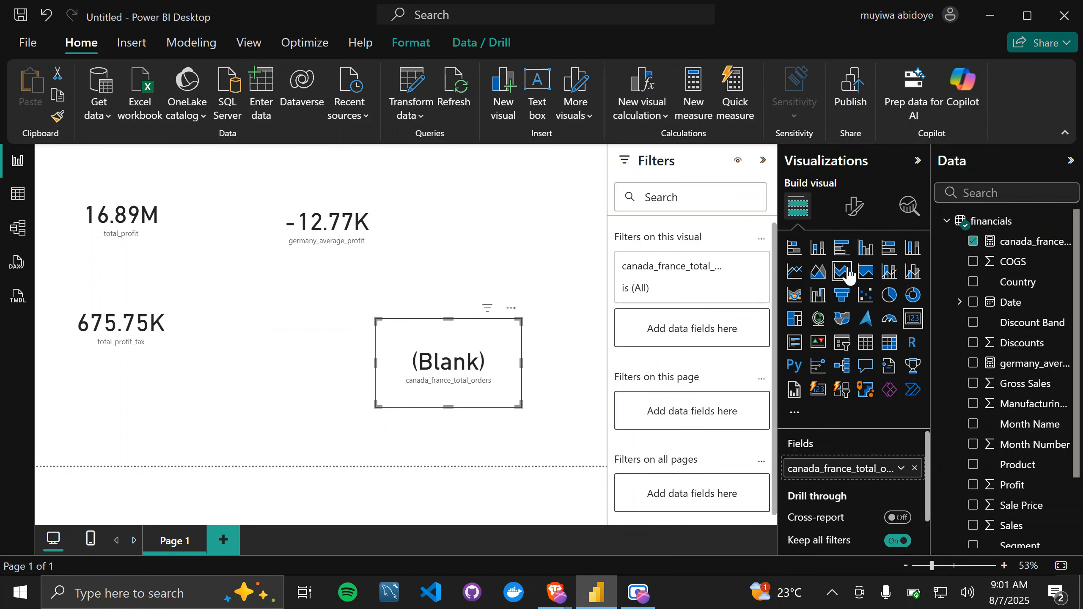
Step: In the canada_france_total_orders measure, replace the comma between the Canada and France filters with the || operator and commit the formula
left_click(1037, 243)
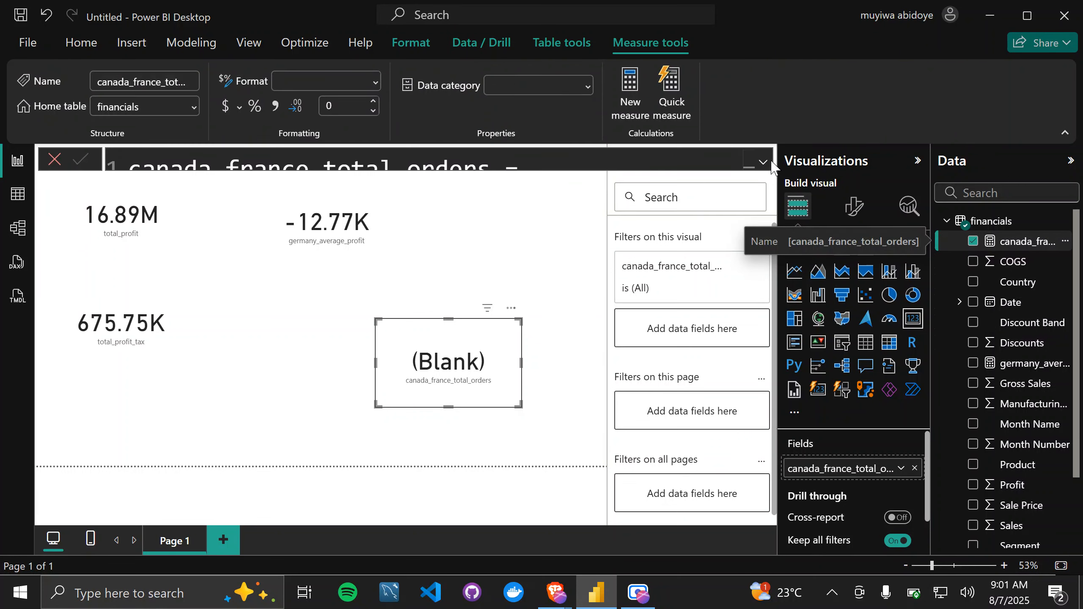
left_click(763, 162)
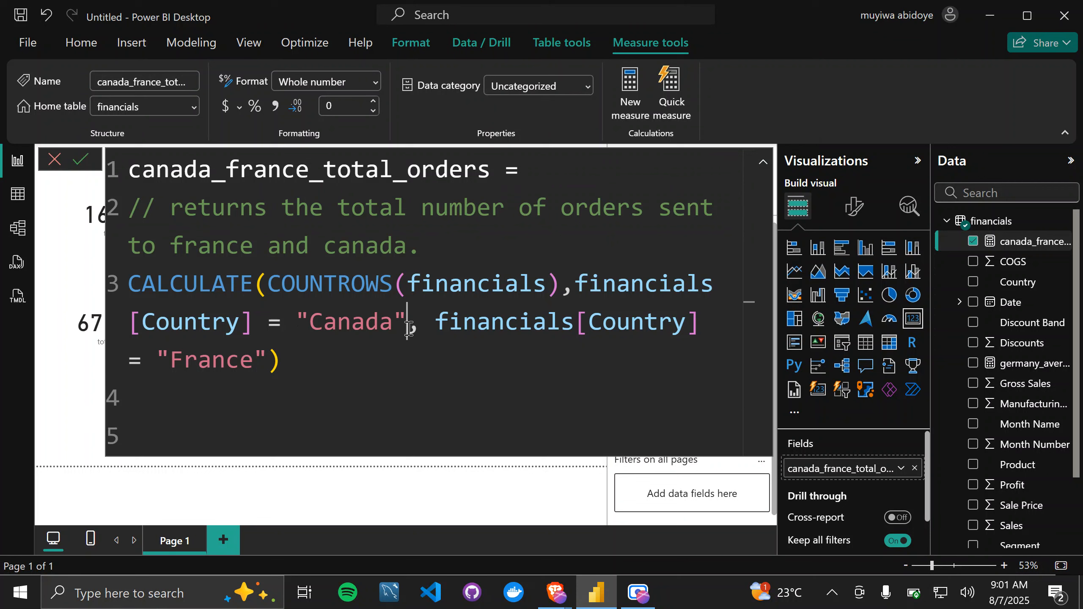
left_click_drag(406, 324, 431, 329)
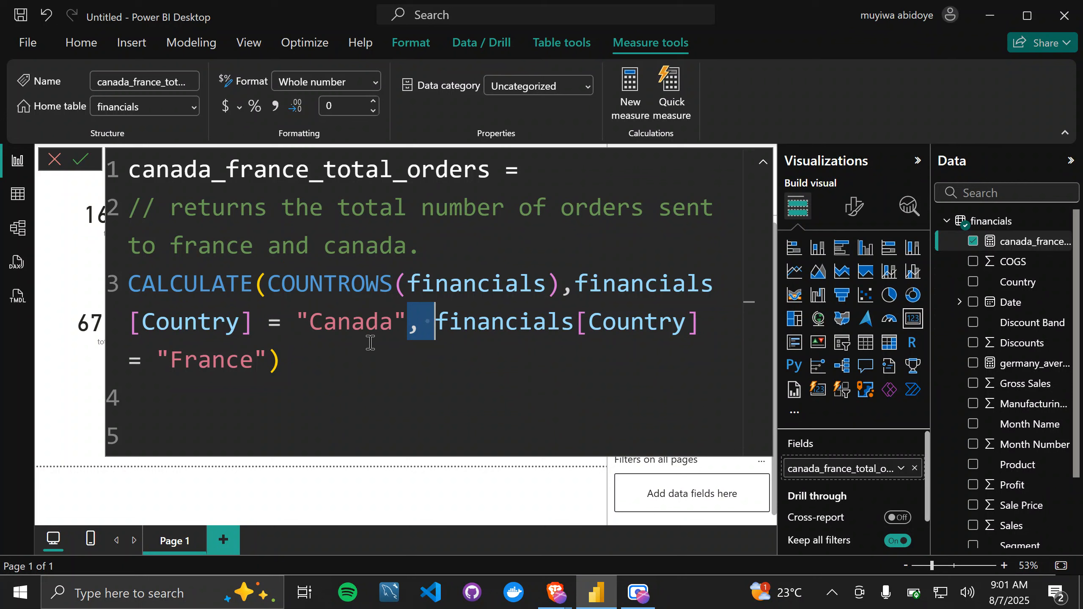
key("BackSpace")
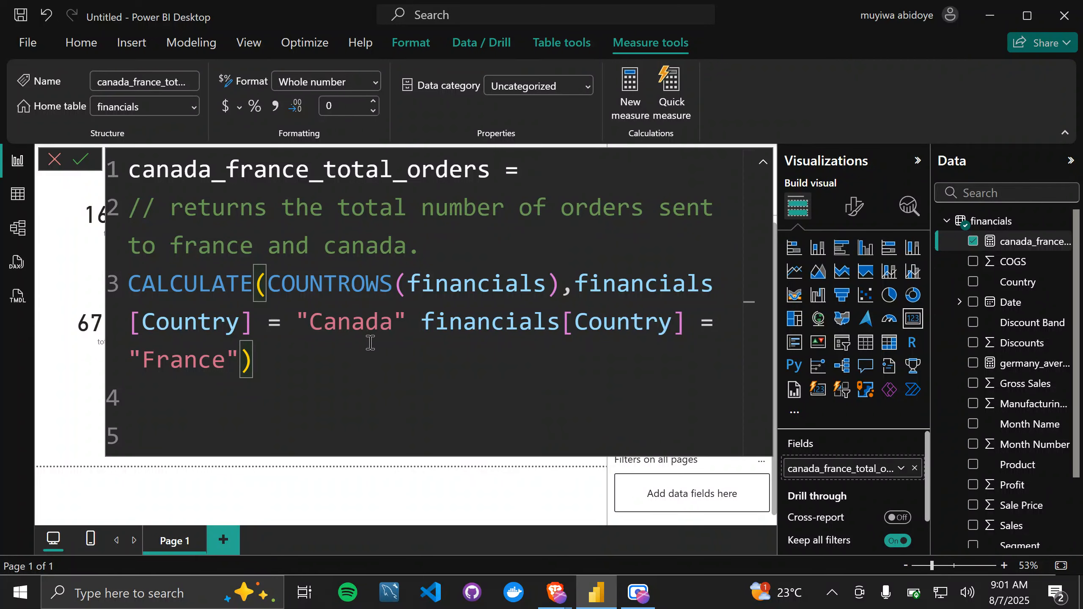
type("||")
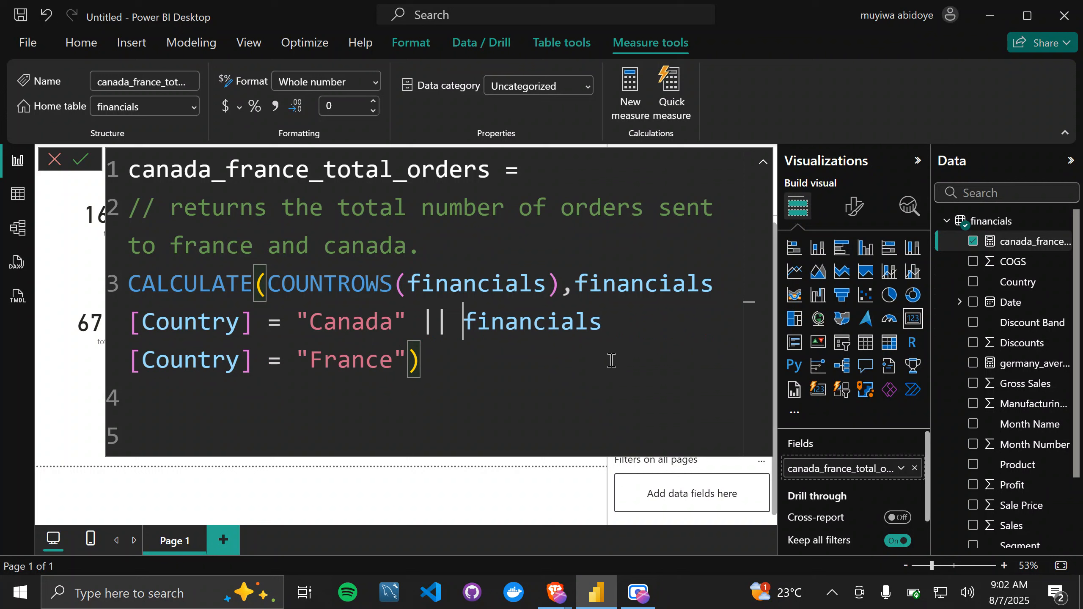
key("Return")
left_click(763, 162)
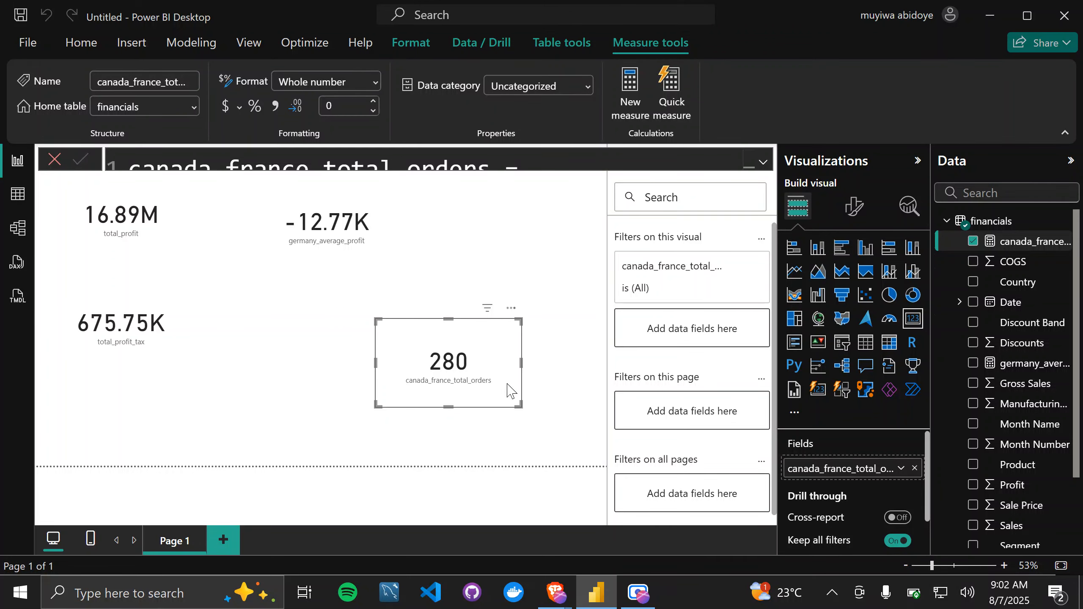
Step: Insert the OR function with its opening parenthesis before the Canada filter in the canada_france_total_orders formula
left_click(763, 163)
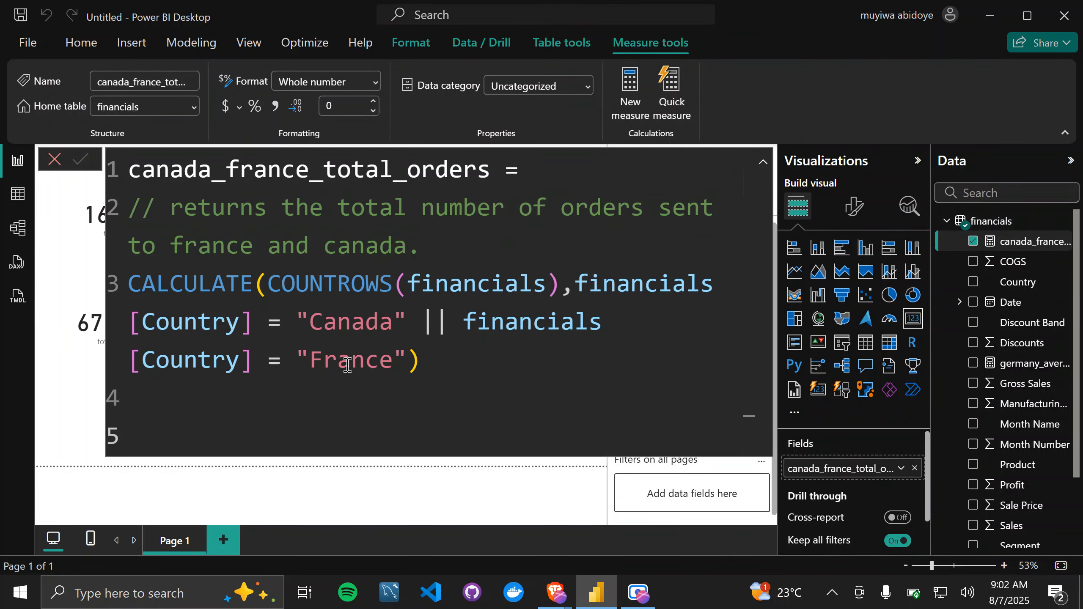
left_click(576, 289)
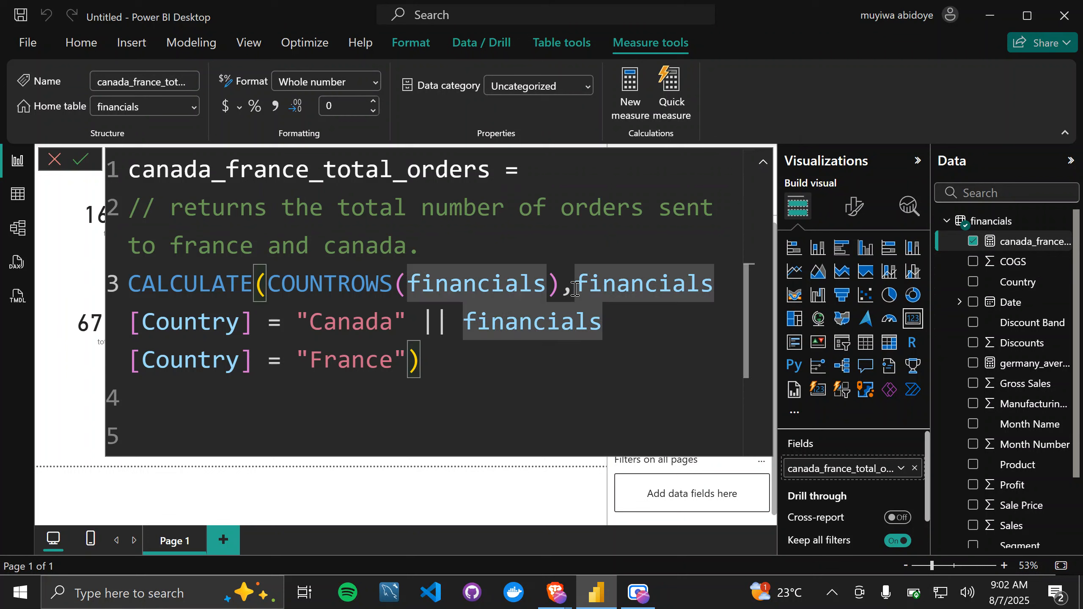
type("OR(")
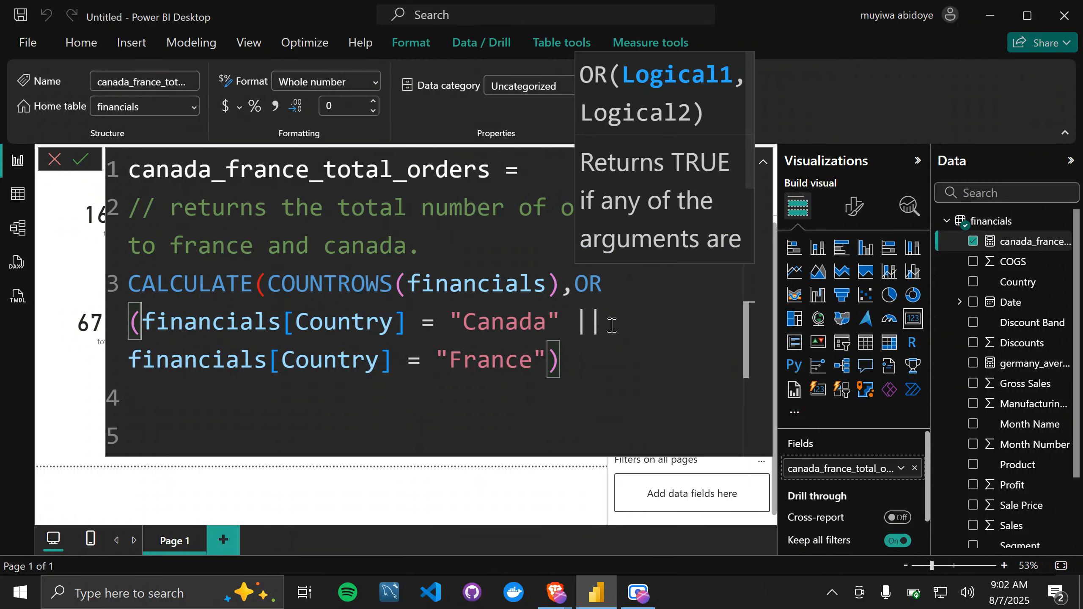
Step: Separate the two OR conditions with a comma instead of ||, close both functions with parentheses, and commit the measure
key("BackSpace")
key("BackSpace")
key("BackSpace")
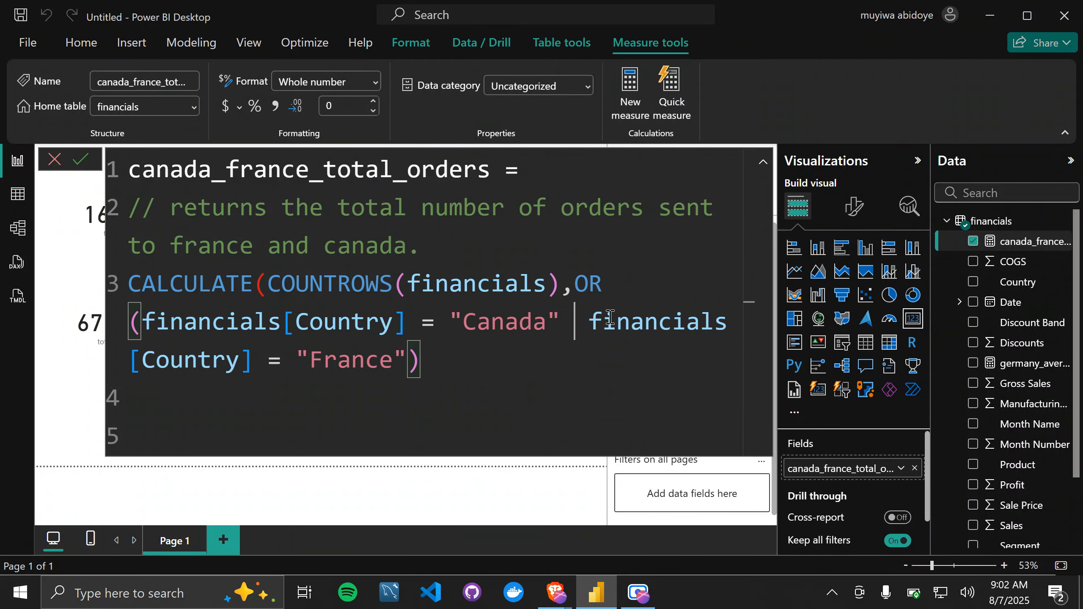
type(",")
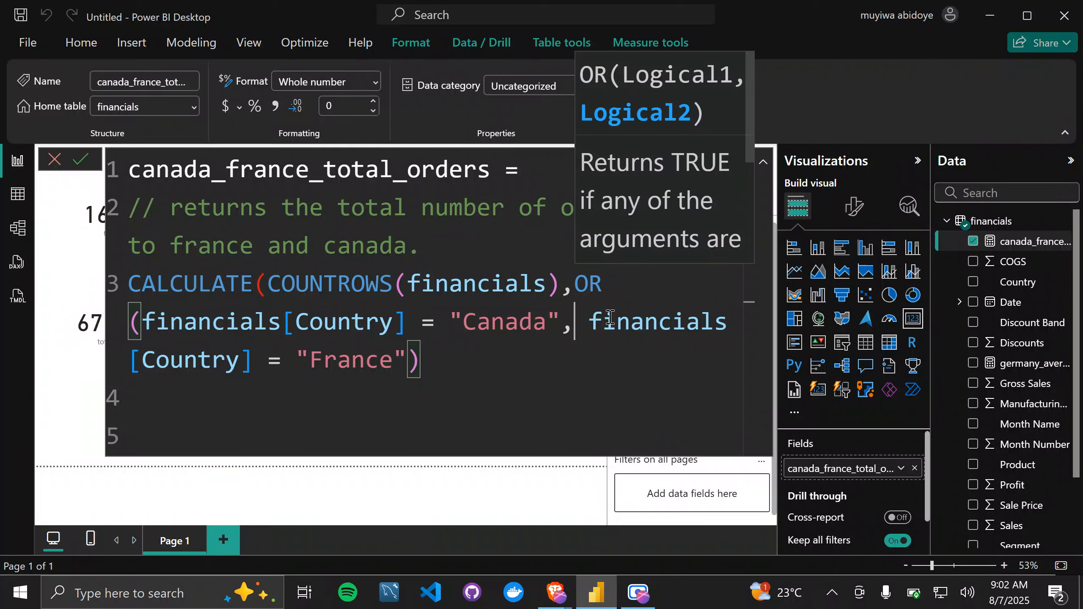
key("BackSpace")
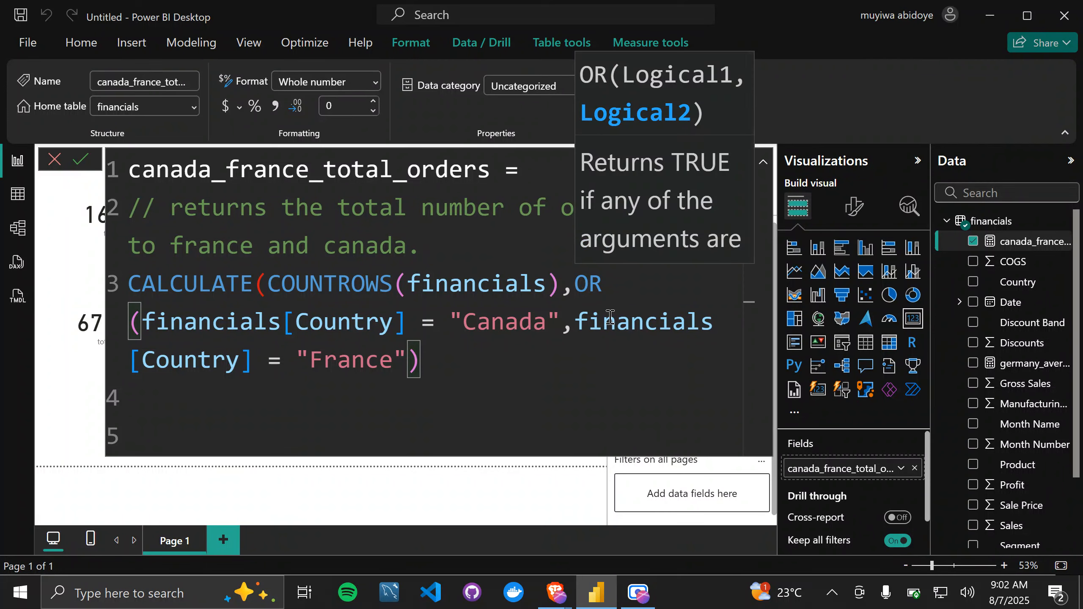
left_click(430, 360)
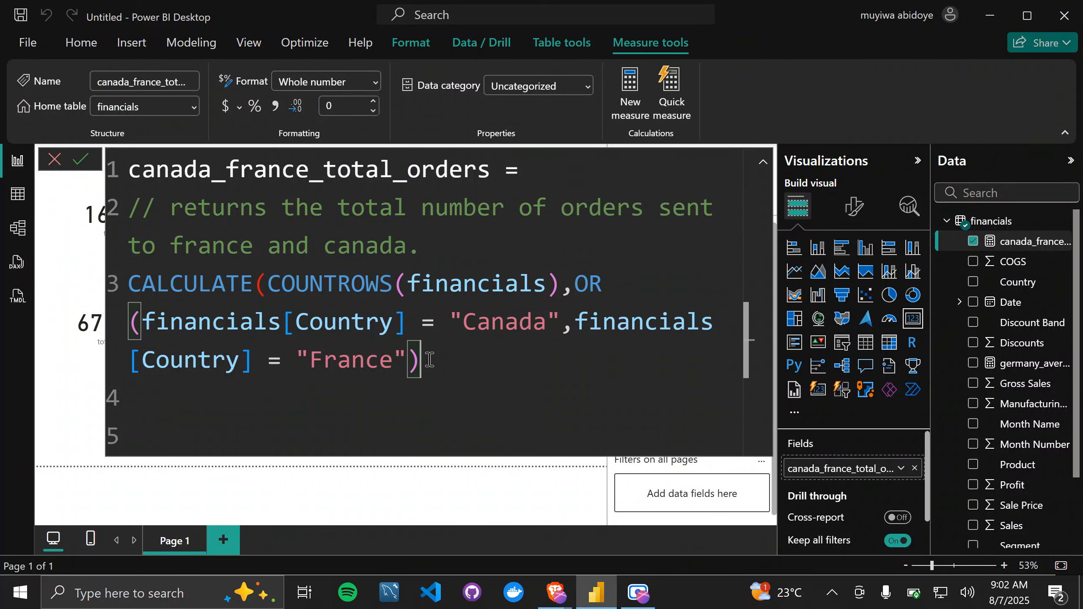
type(")")
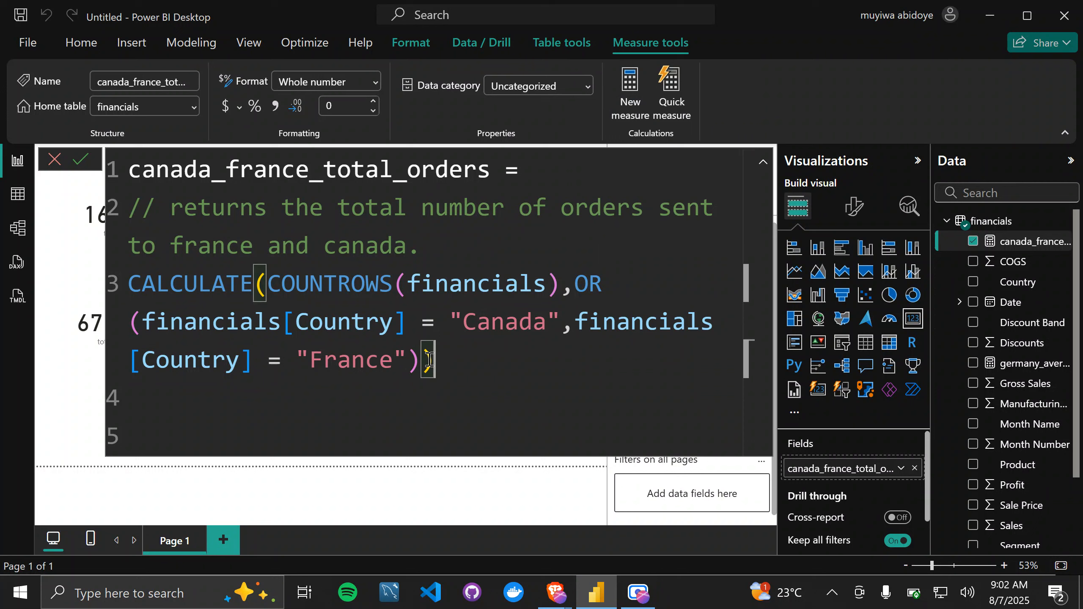
key("Return")
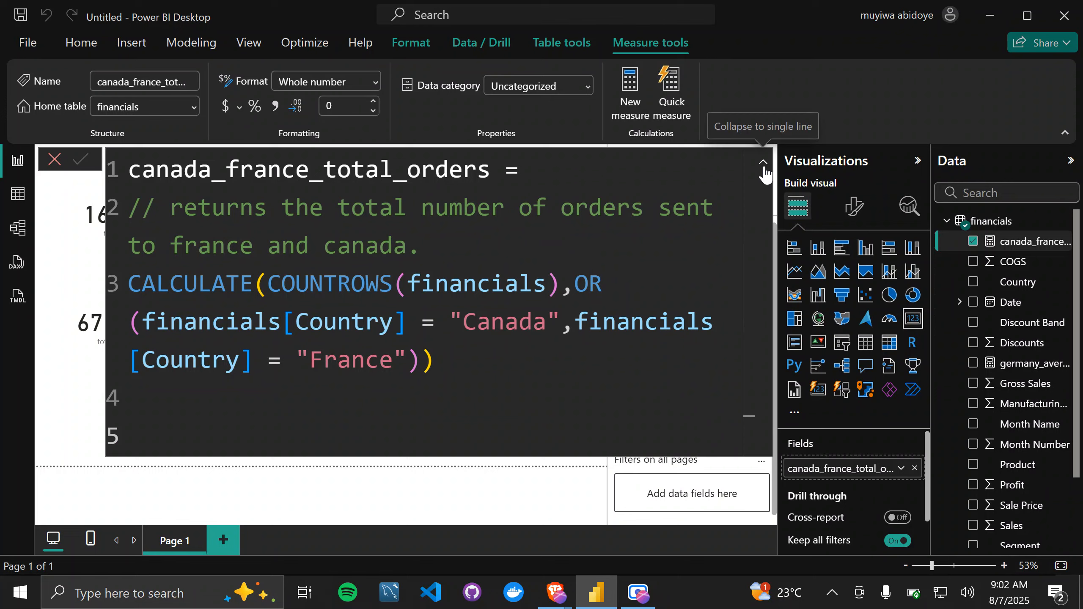
left_click(763, 163)
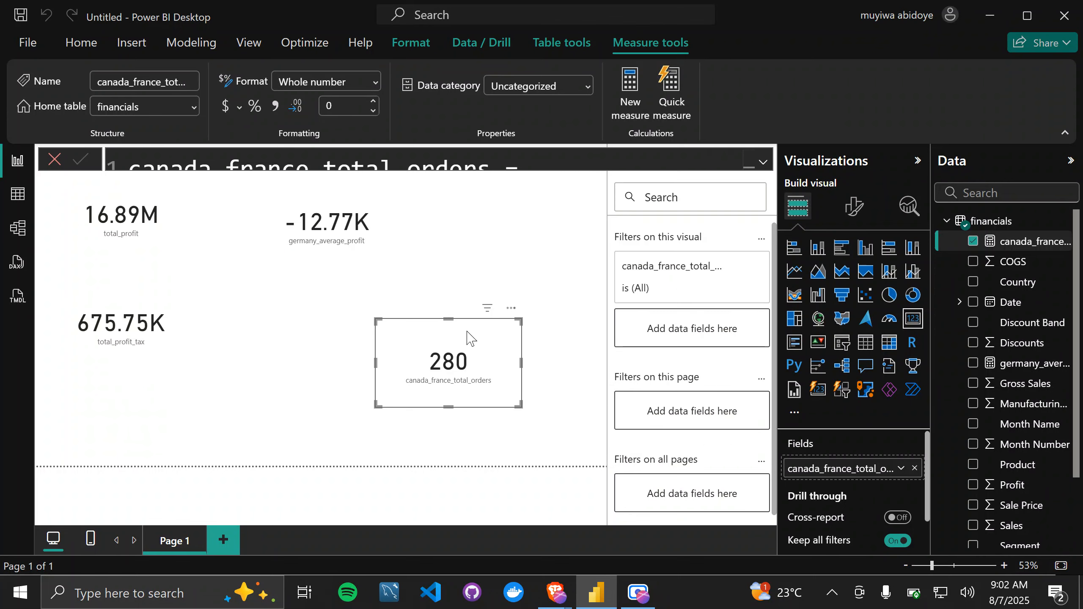
Step: Remove the extra closing parenthesis and restore the || operator between the Canada and France conditions
left_click(763, 161)
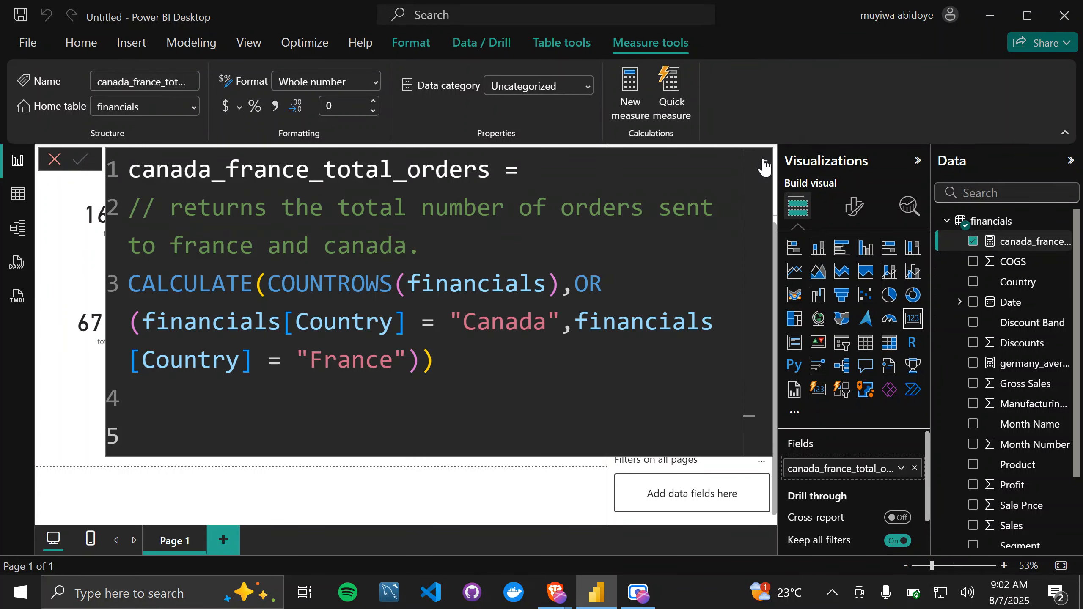
left_click(409, 368)
key("Delete")
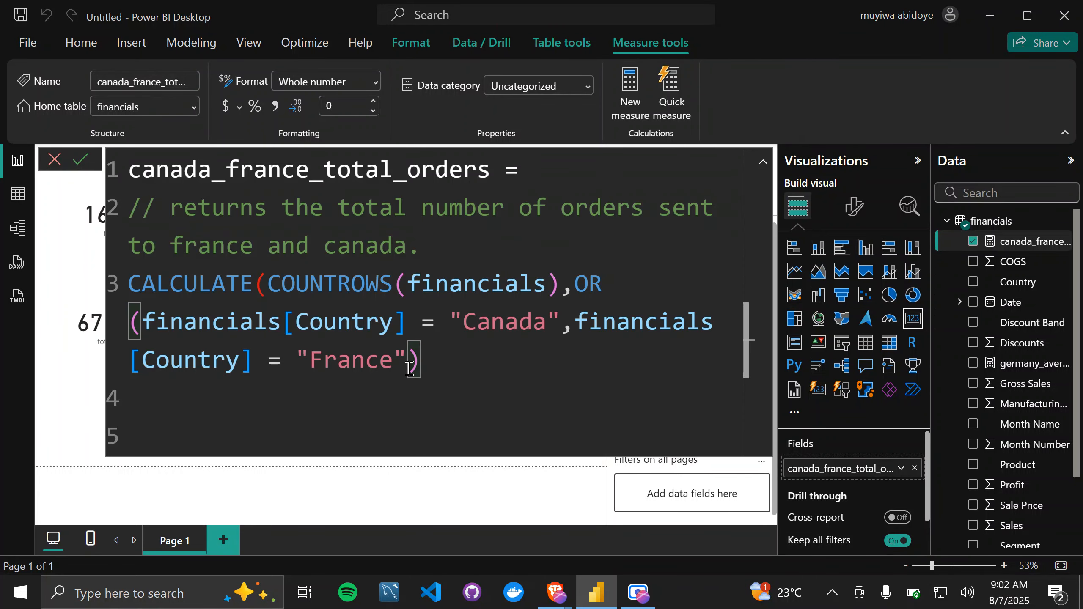
key("Left")
key("Left")
key("Left")
key("Left")
key("Left")
key("Left")
key("Left")
key("Left")
key("Left")
key("Left")
key("Left")
key("BackSpace")
type("||")
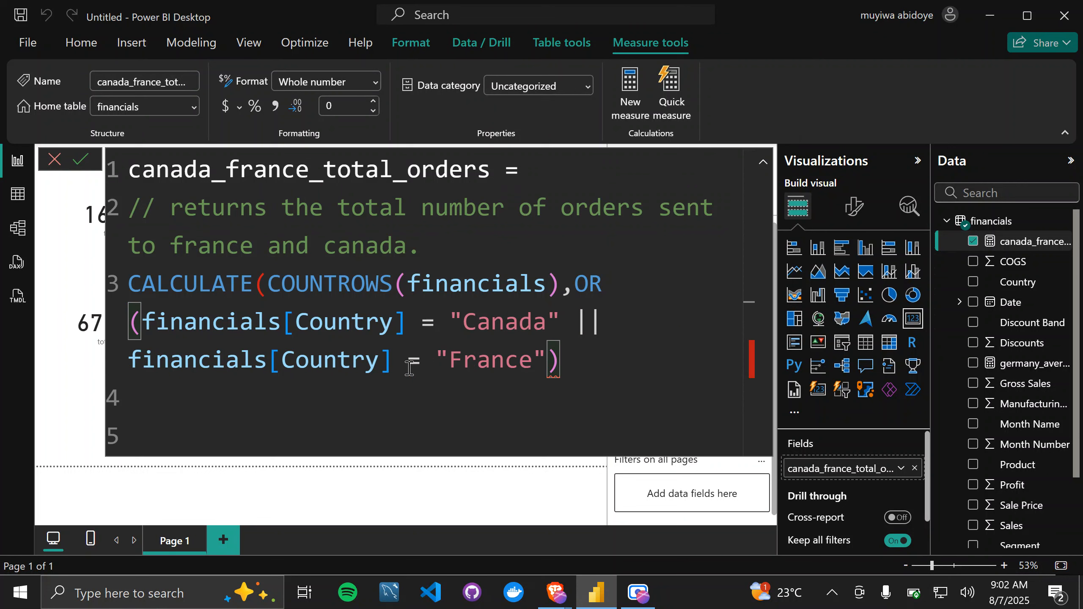
Step: Delete the OR function and its opening parenthesis before the Canada condition and commit the measure
key("BackSpace")
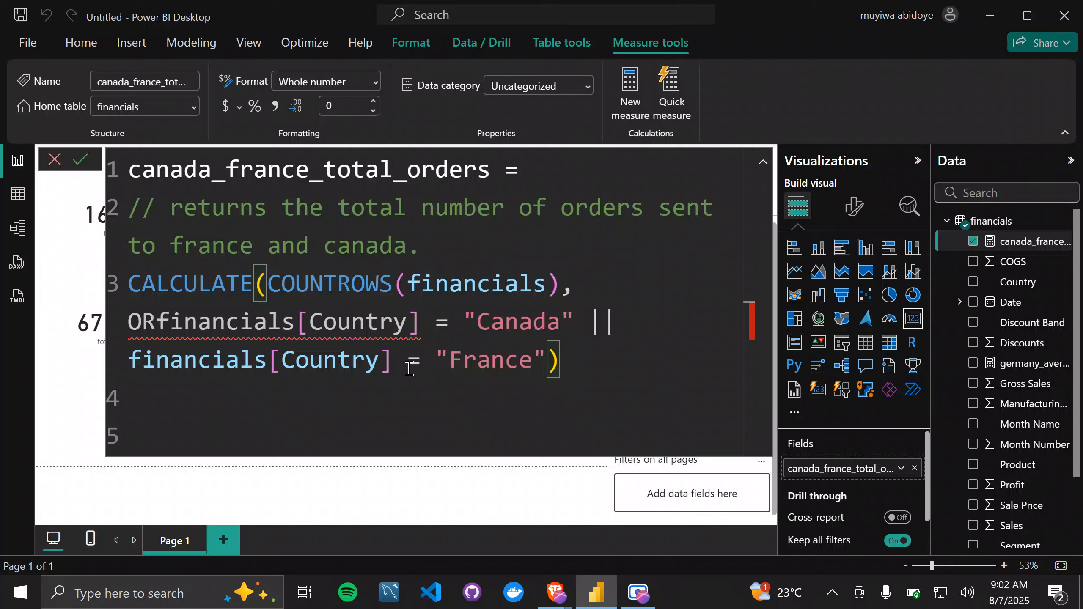
key("BackSpace")
key("BackSpace")
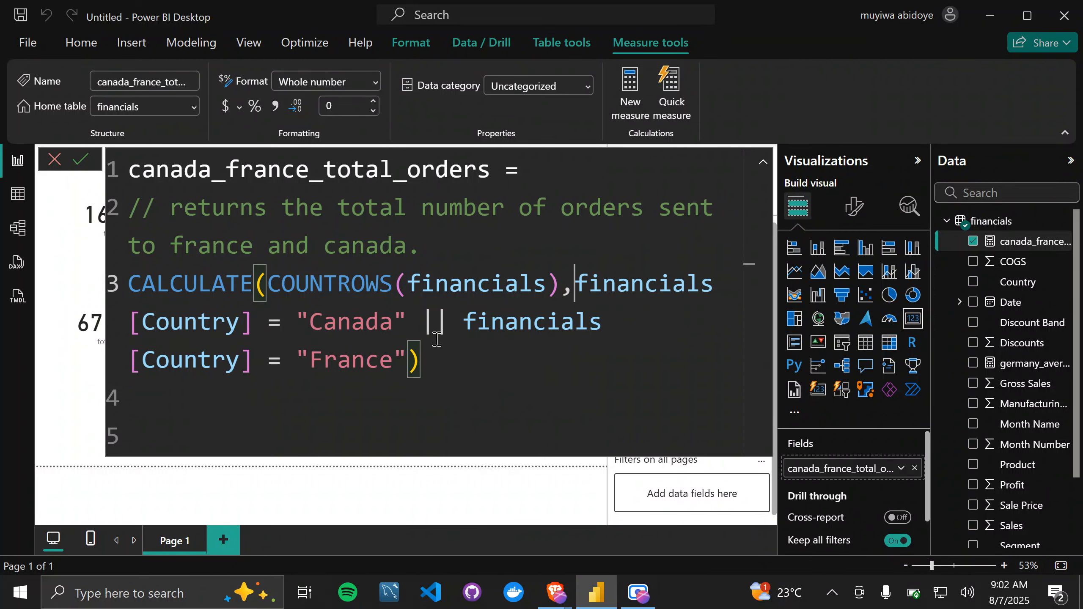
left_click_drag(467, 364, 435, 346)
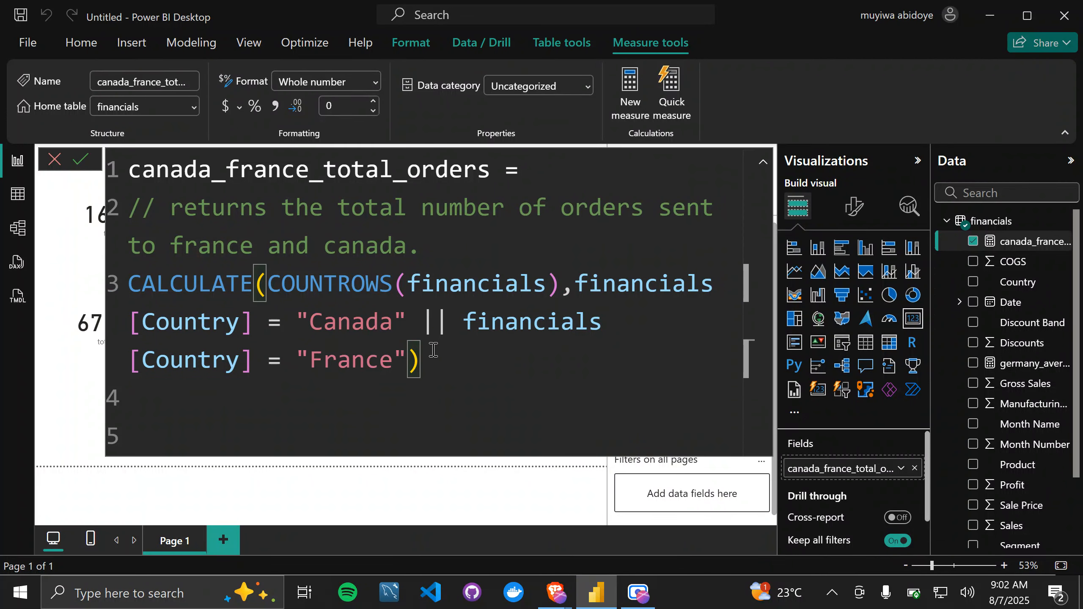
key("Return")
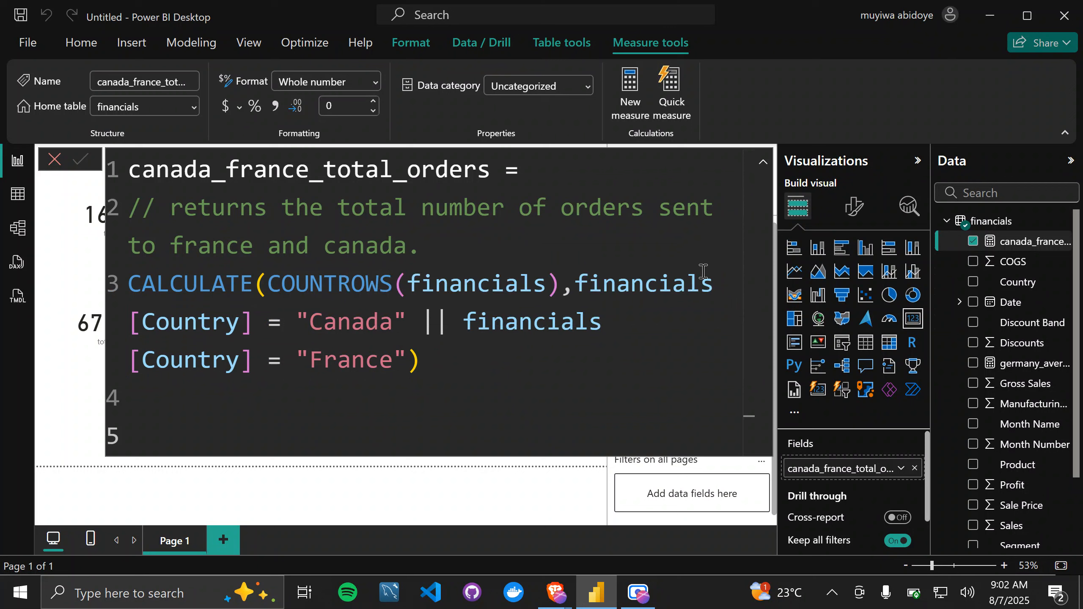
Step: Reduce the formula editor's text size, collapse the editor to a single line, and deselect the card
left_click(502, 346)
scroll(552, 265, "down", 5)
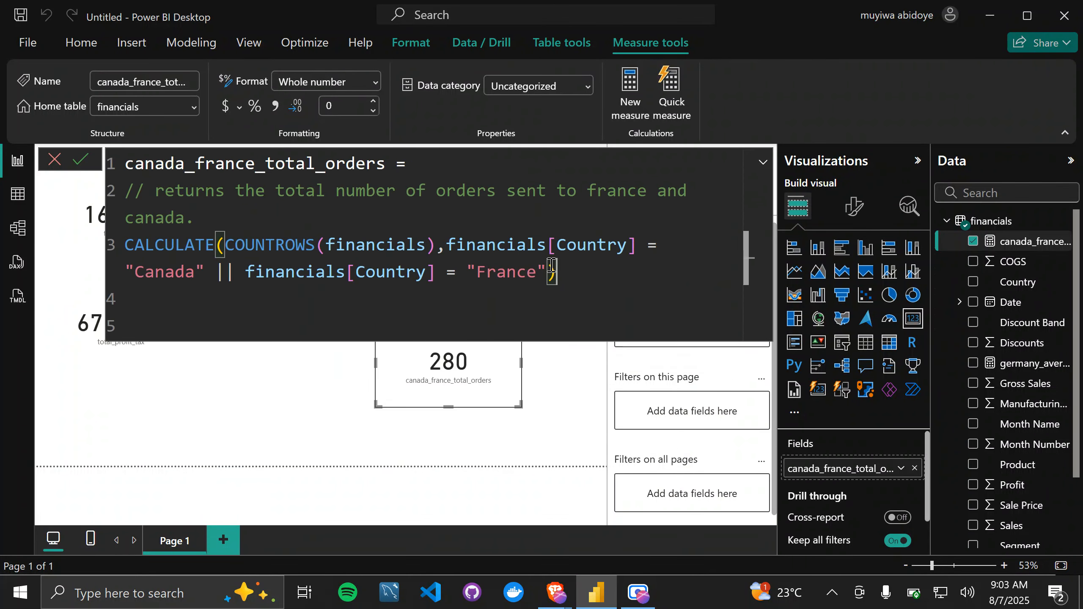
scroll(571, 266, "down", 3)
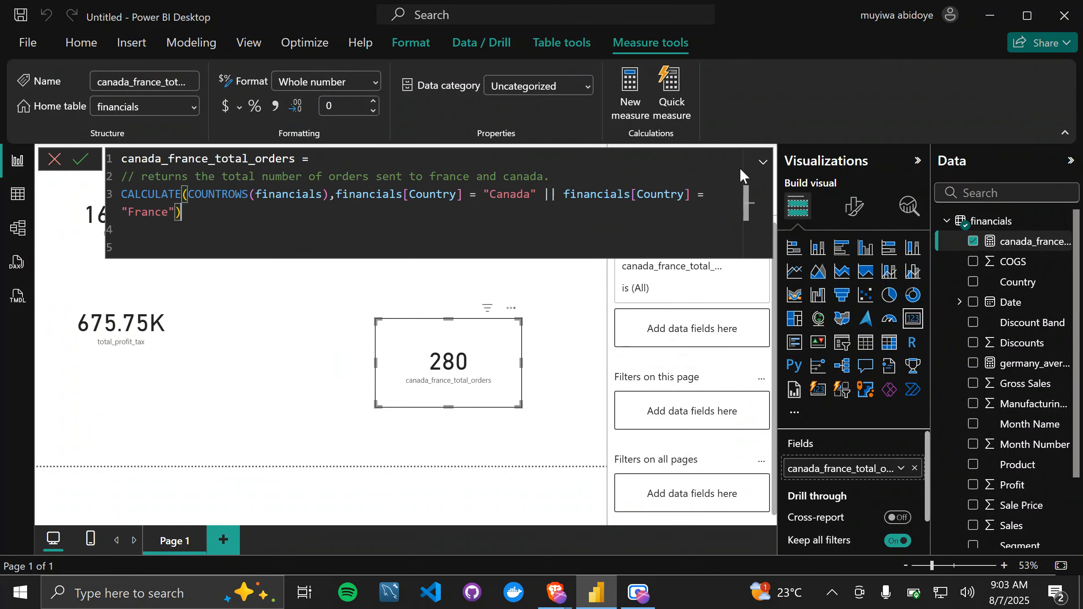
left_click(763, 162)
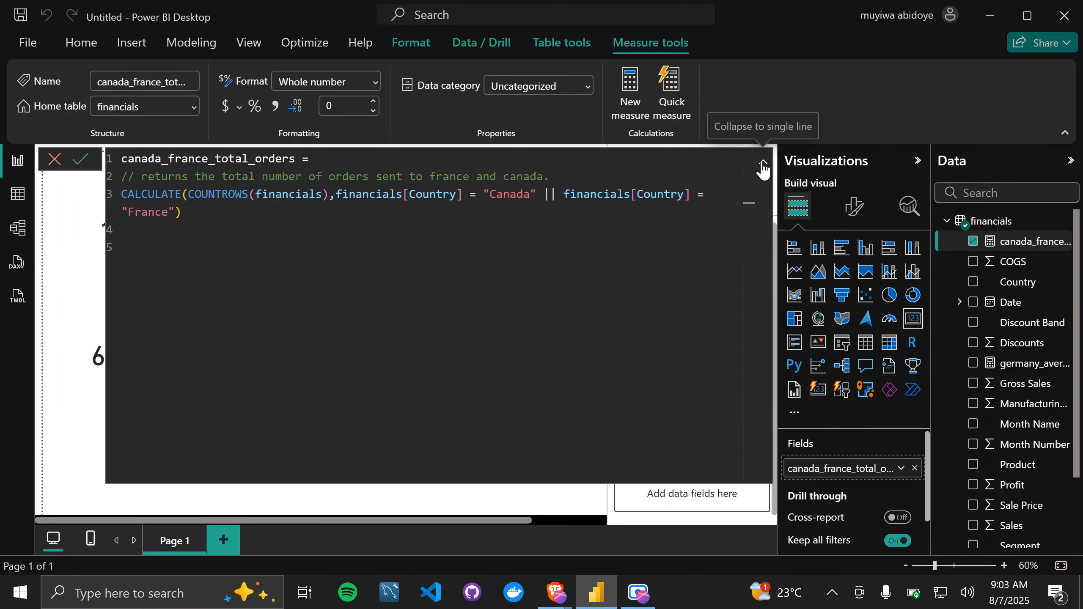
left_click(763, 165)
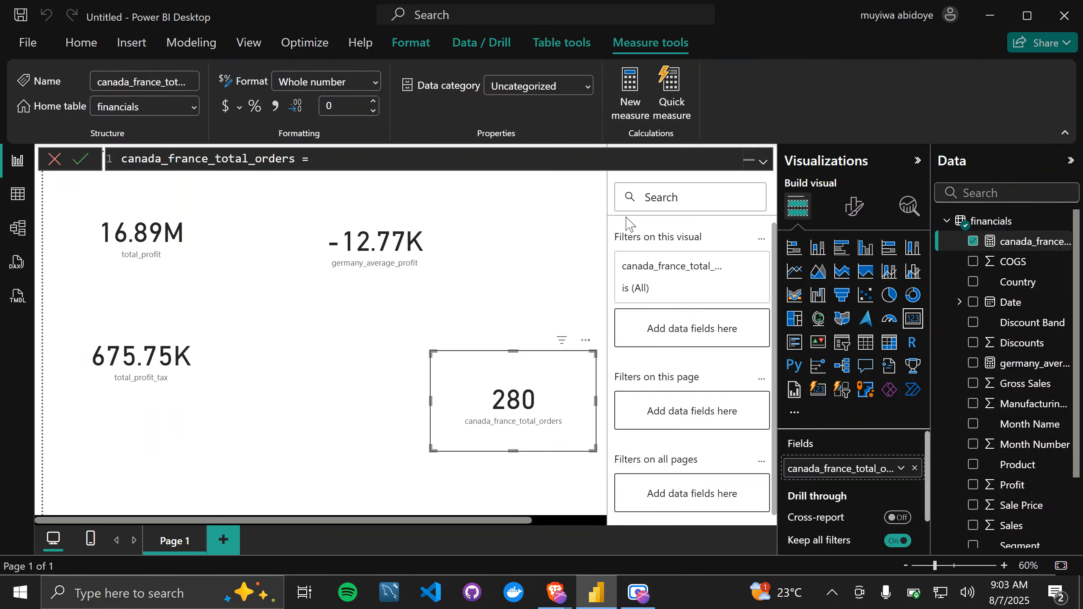
left_click(471, 293)
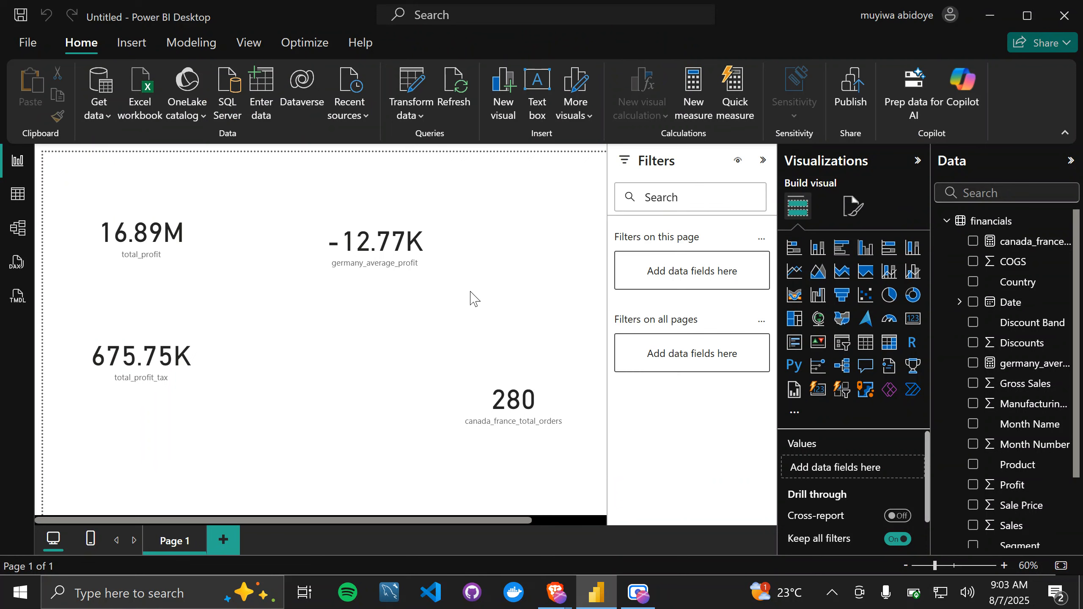
Step: Switch to the DAX reference PDF in the browser and review the CALCULATE function's syntax and parameters
key("alt+Tab")
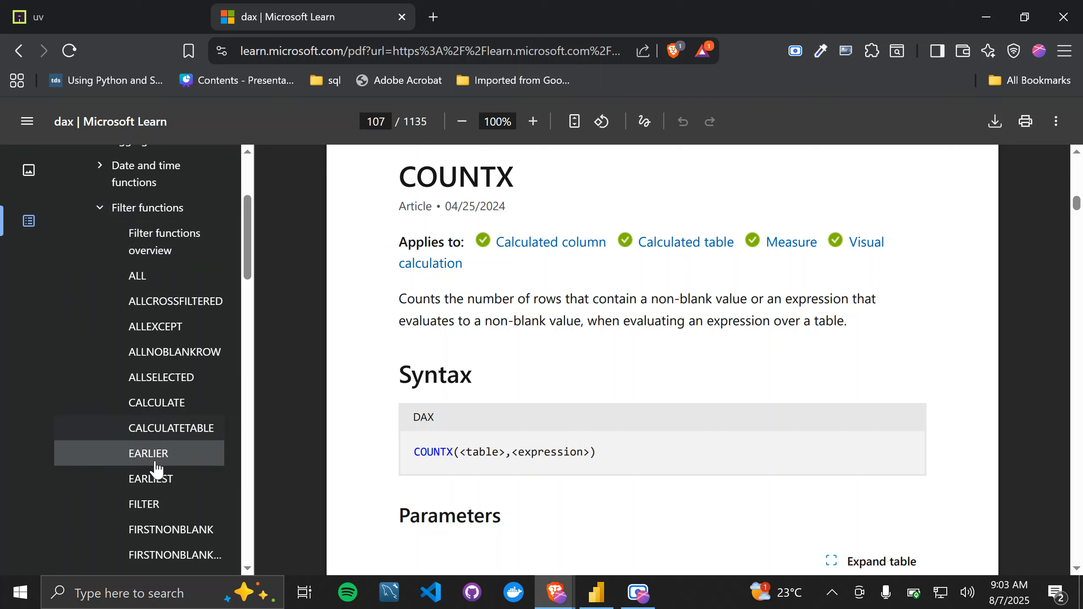
scroll(152, 474, "down", 3)
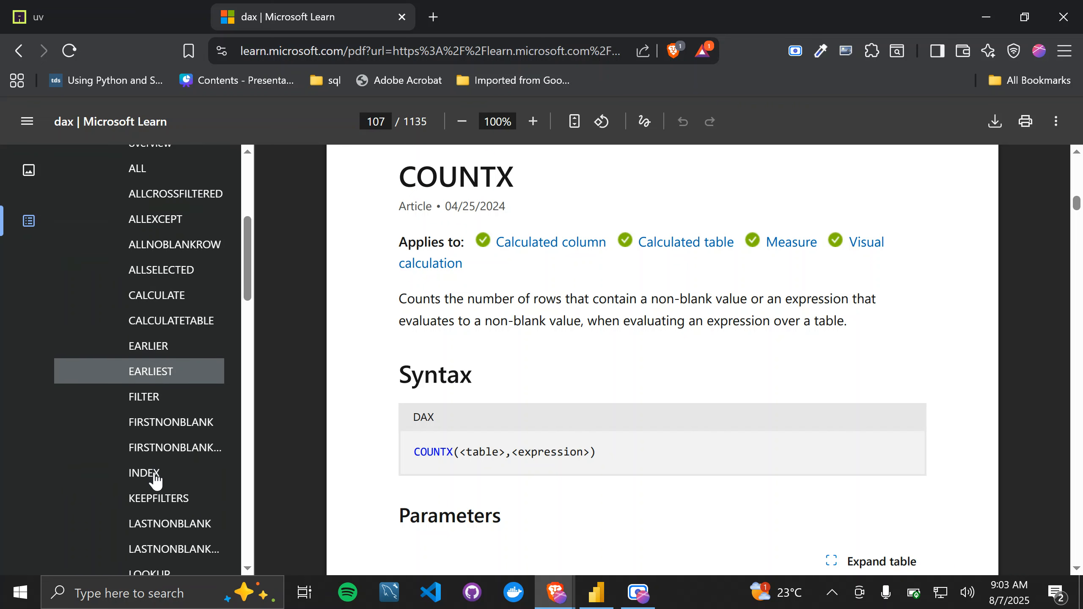
left_click(152, 301)
scroll(453, 425, "down", 2)
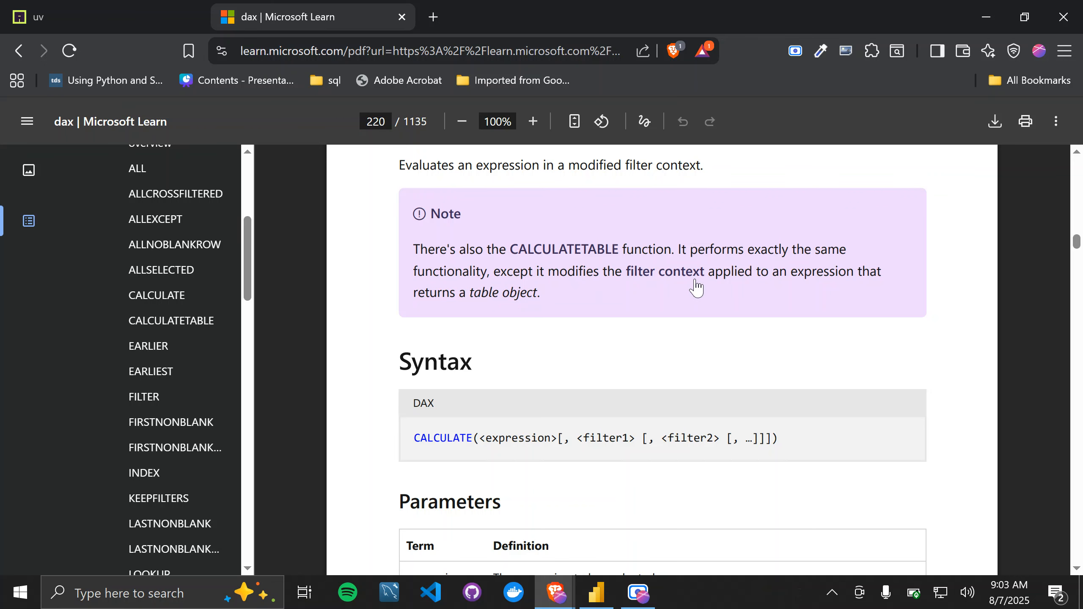
scroll(694, 286, "up", 2)
scroll(591, 346, "down", 3)
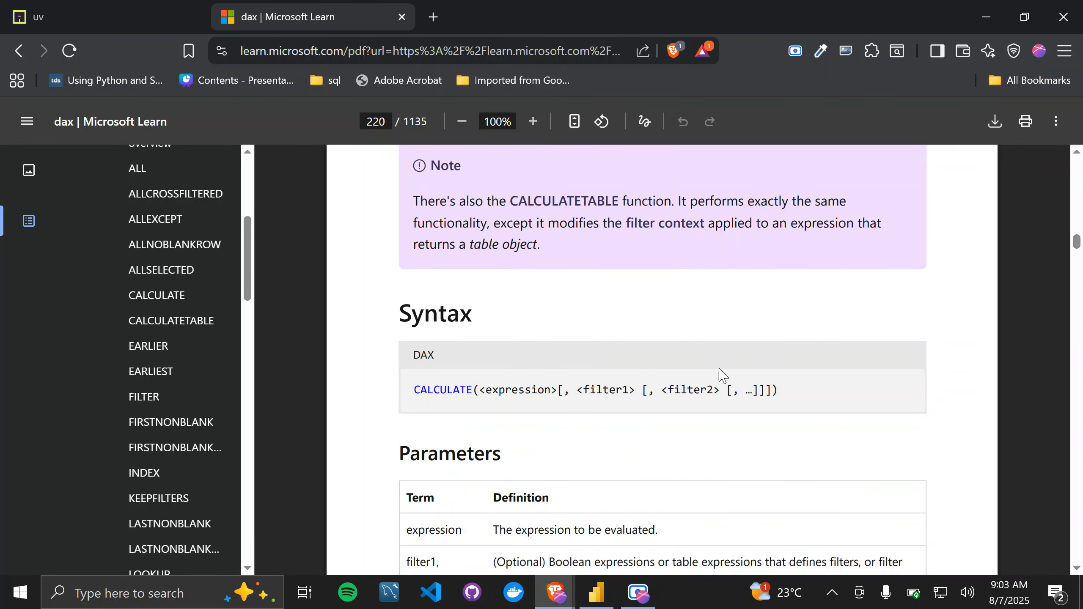
scroll(803, 374, "down", 3)
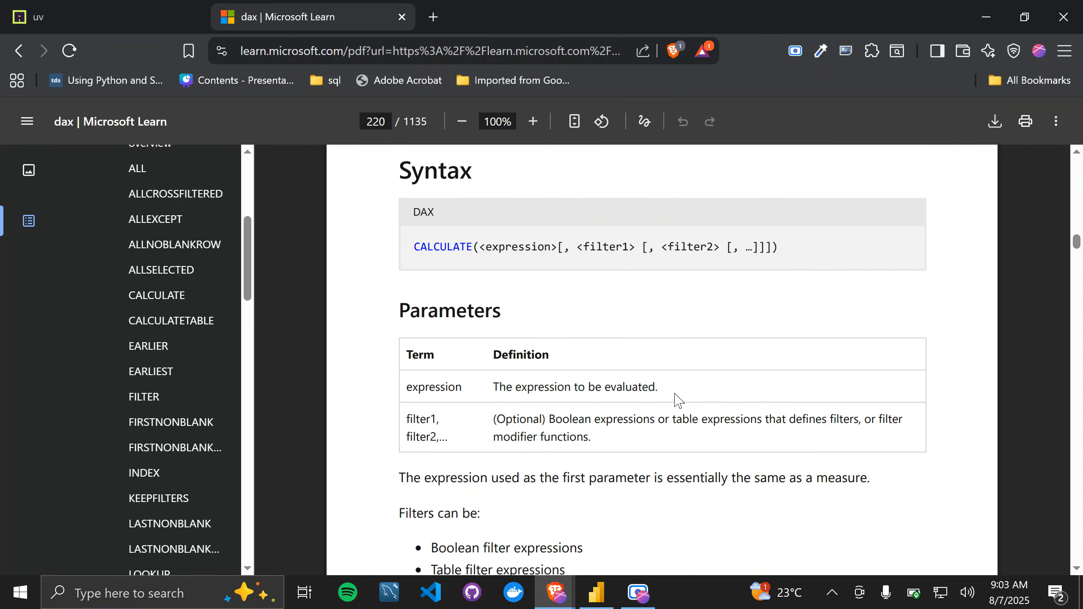
Step: Read the CALCULATE article's sections on multiple filters, Boolean filter expressions, table filter expressions and filter modifier functions
scroll(670, 467, "down", 4)
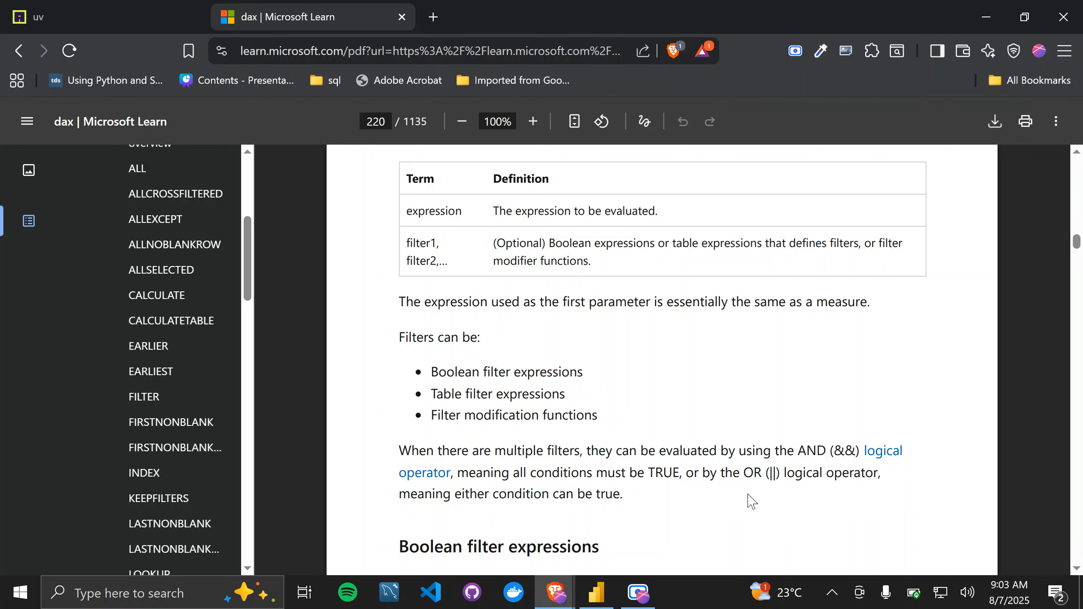
scroll(592, 504, "down", 10)
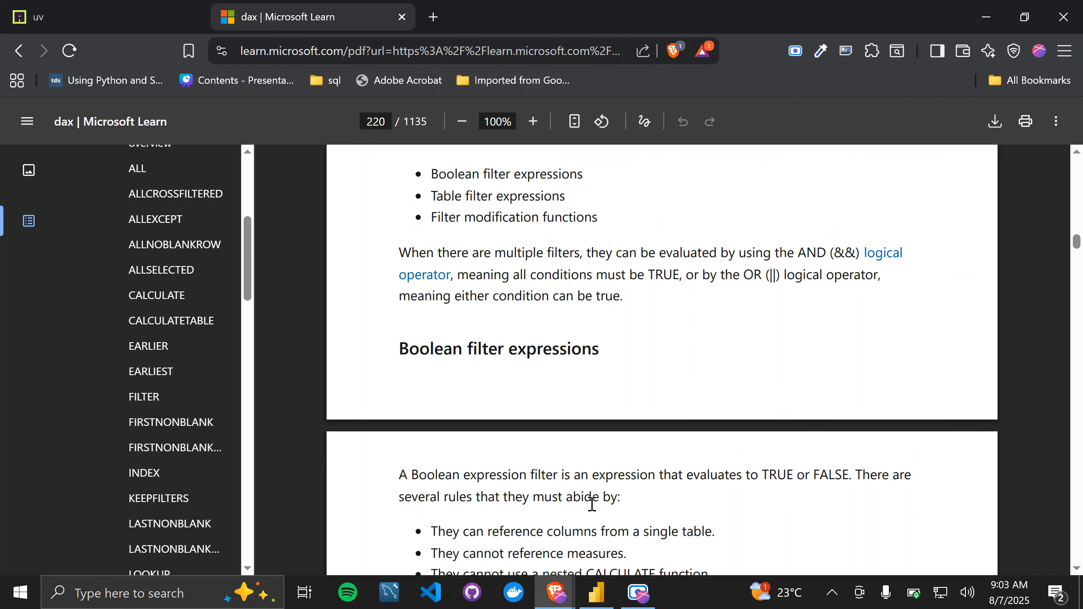
scroll(592, 505, "down", 3)
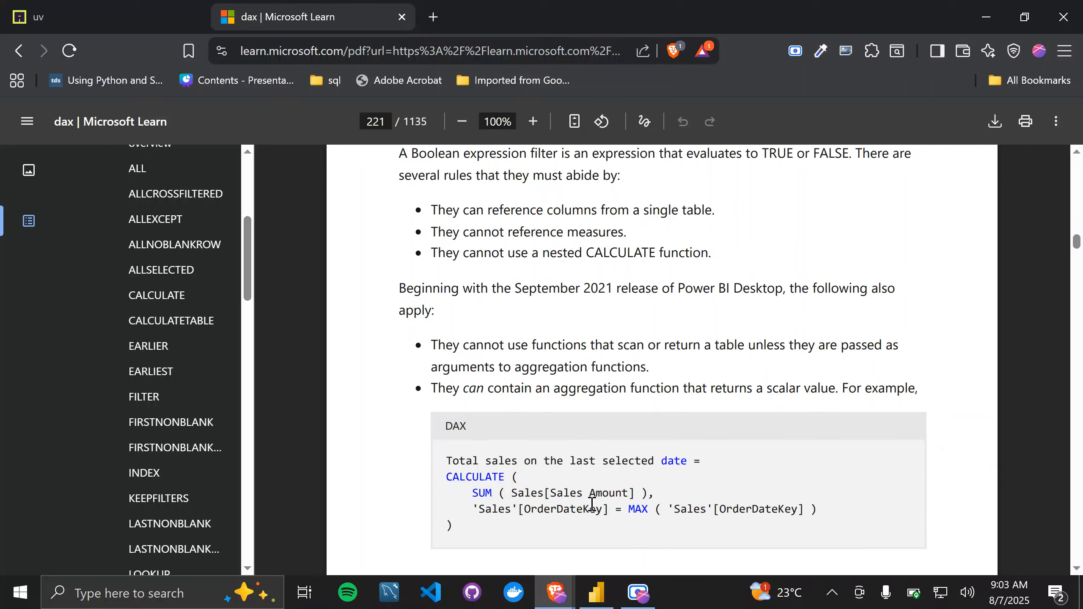
scroll(592, 504, "down", 1)
scroll(592, 504, "down", 7)
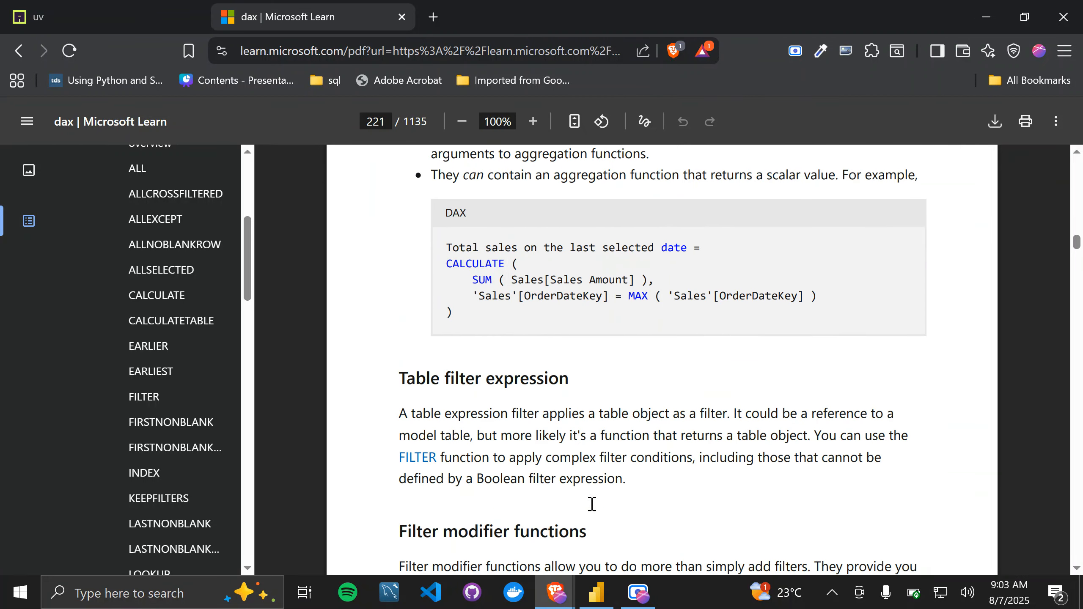
scroll(593, 505, "down", 9)
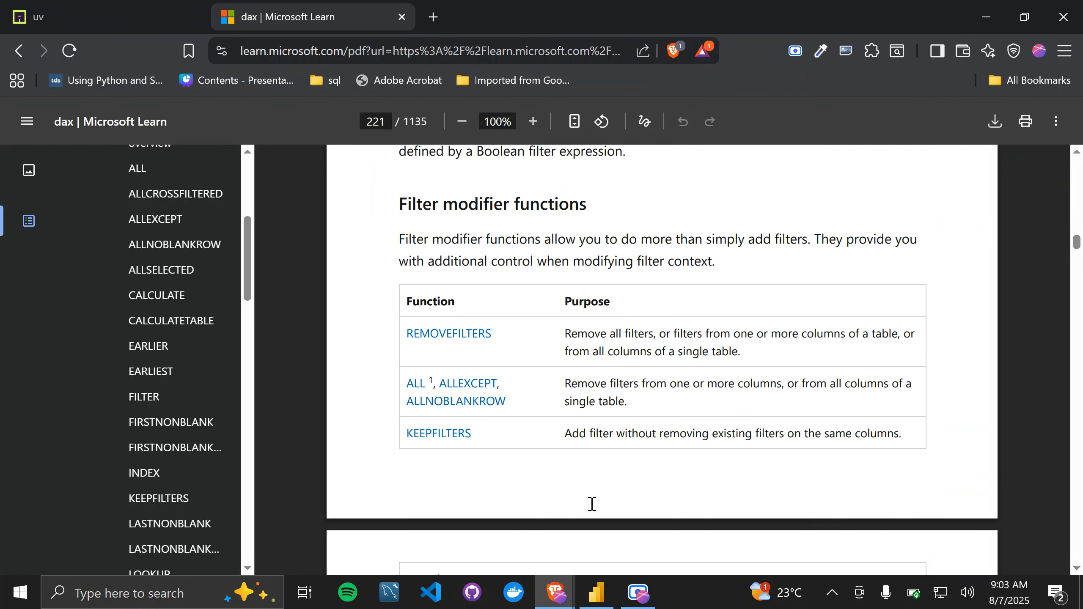
scroll(592, 505, "down", 3)
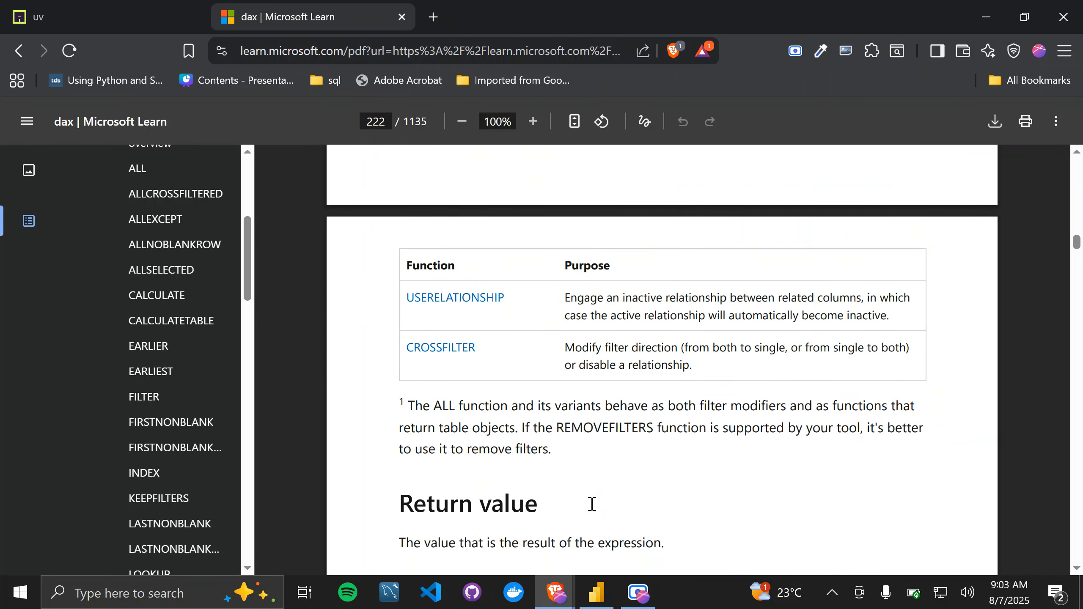
scroll(443, 444, "up", 3)
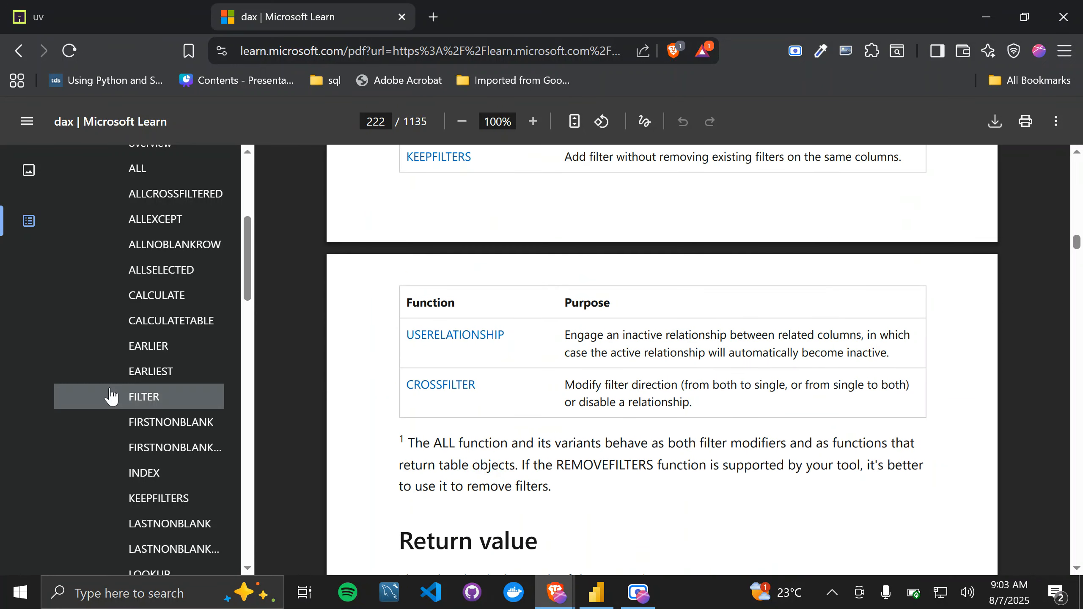
Step: View the ALL and FILTER function articles among the reference's filter functions
scroll(77, 395, "down", 3)
scroll(111, 397, "up", 1)
scroll(110, 395, "up", 5)
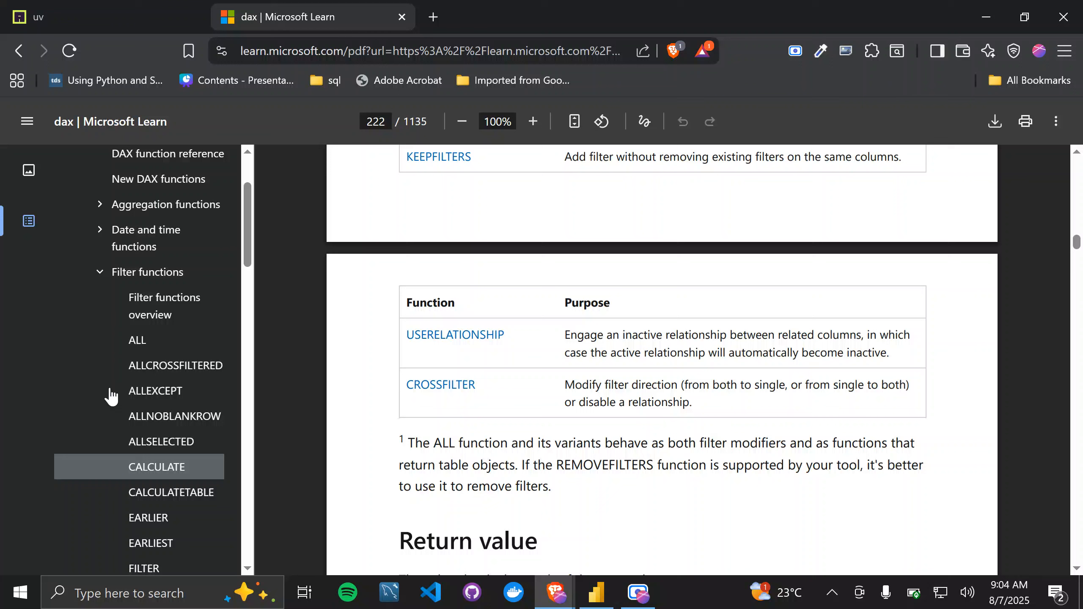
scroll(109, 392, "down", 1)
left_click(138, 304)
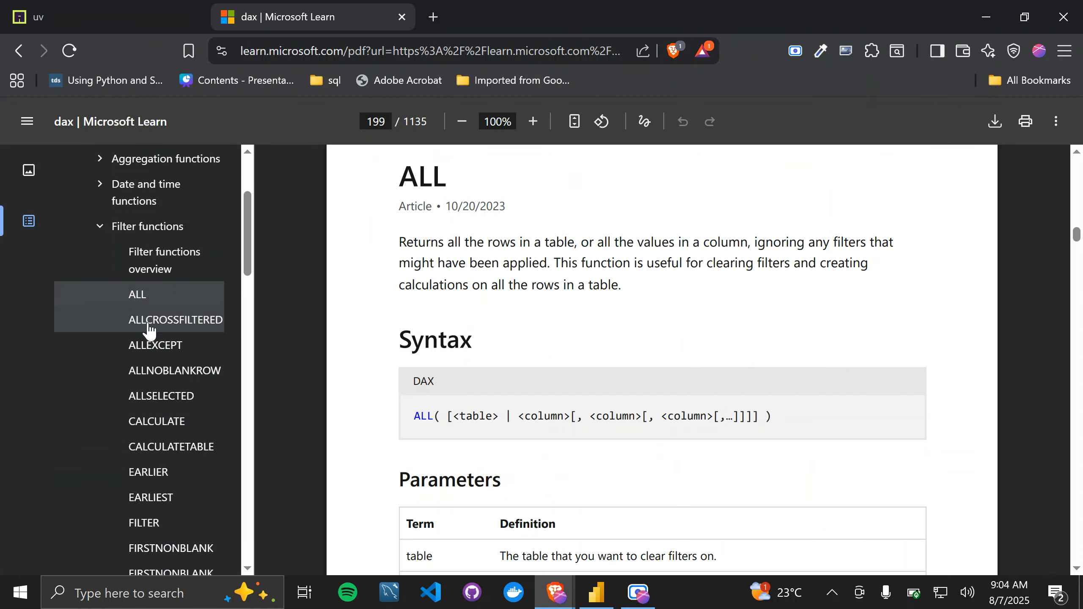
left_click(143, 522)
scroll(143, 527, "down", 1)
scroll(144, 527, "up", 4)
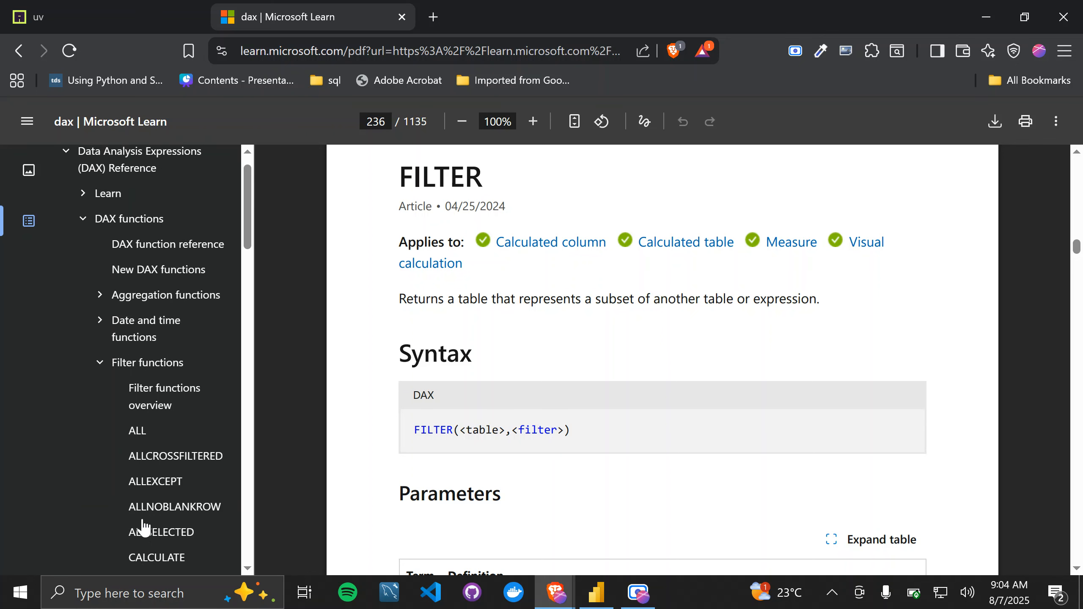
Step: Collapse the filter functions in the reference's outline and show the IF article from the logical functions
left_click(100, 382)
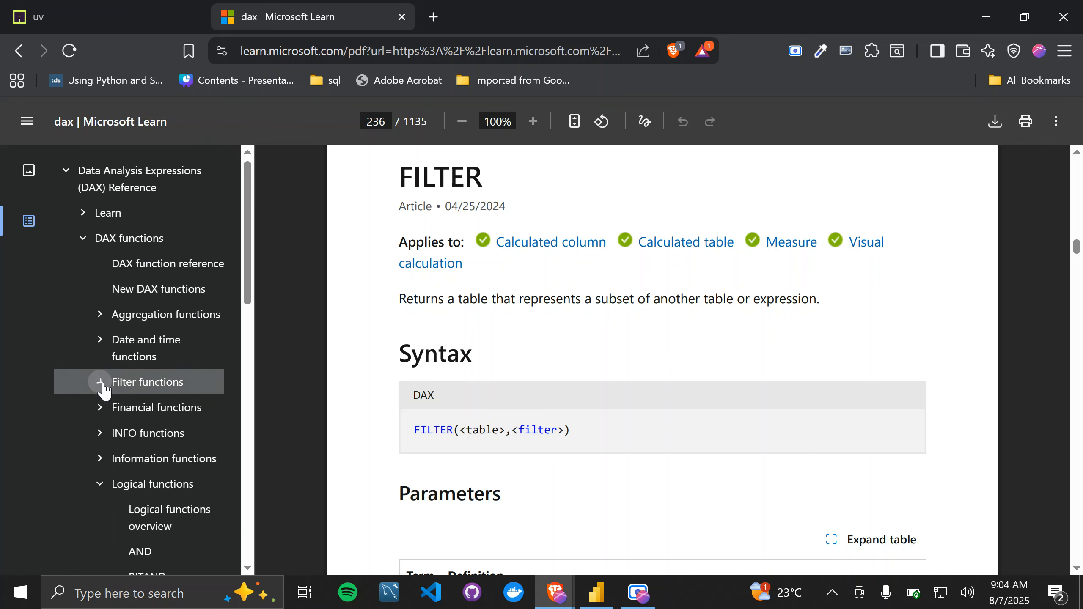
scroll(158, 420, "down", 2)
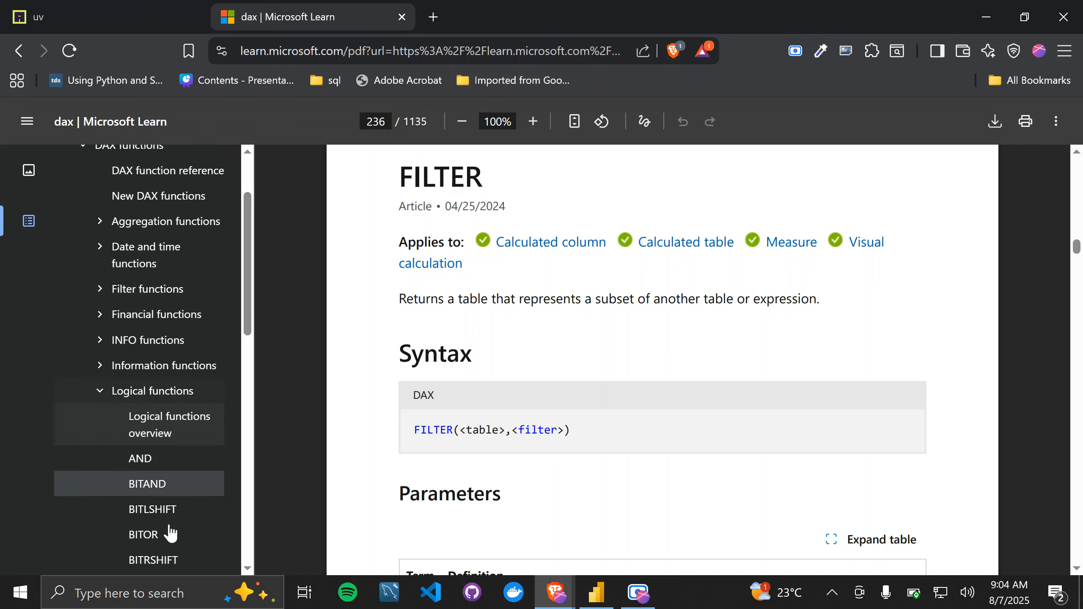
scroll(172, 443, "down", 3)
scroll(171, 443, "down", 3)
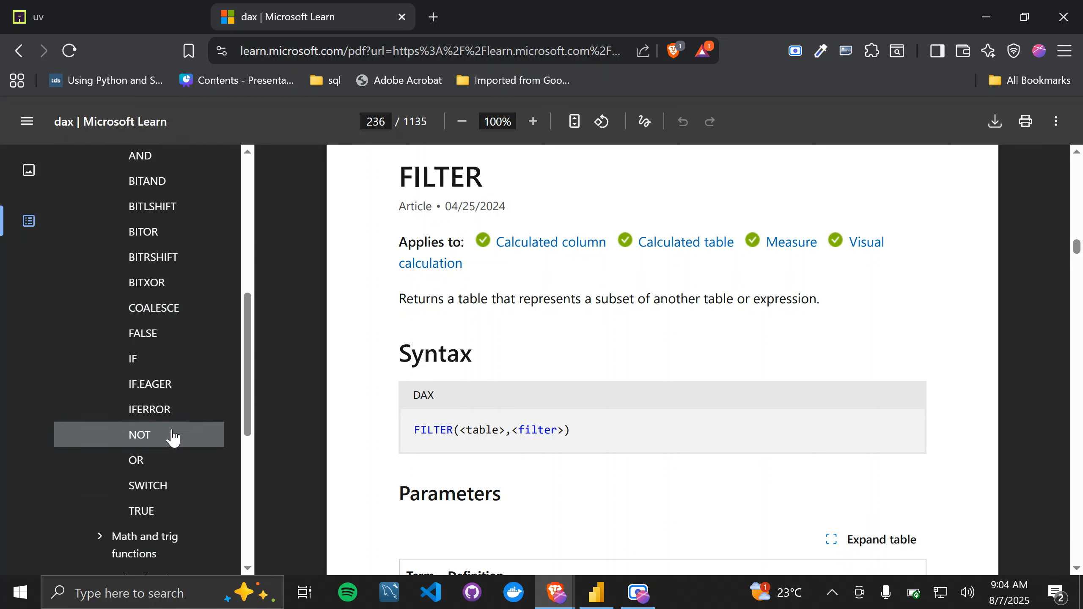
left_click(161, 373)
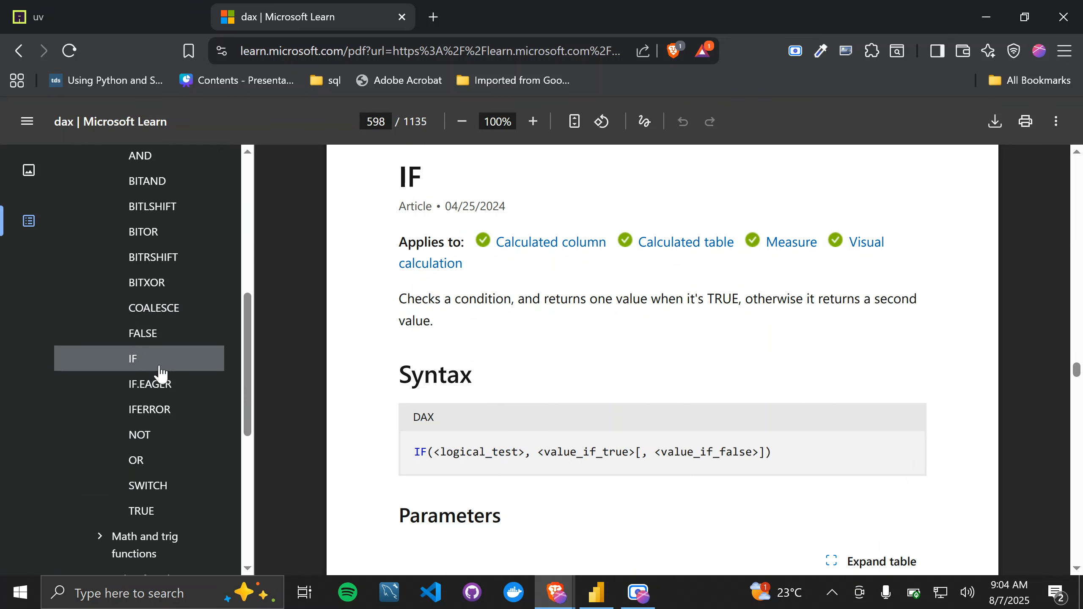
scroll(361, 389, "up", 2)
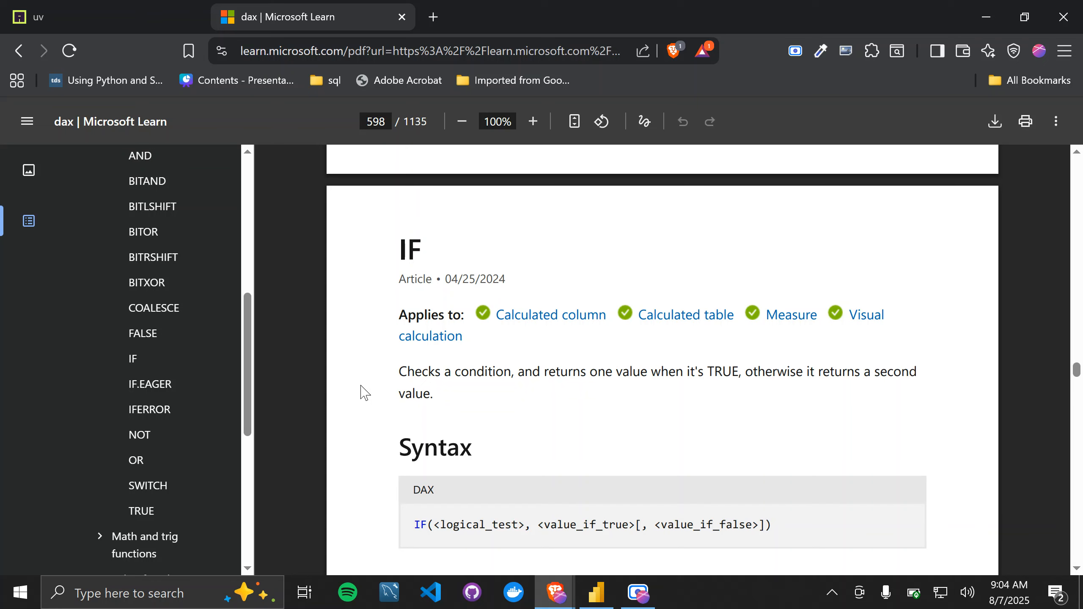
Step: Switch back to Power BI, show the financials data in Table view, and shrink the formula editor's text and collapse it
key("alt+Tab")
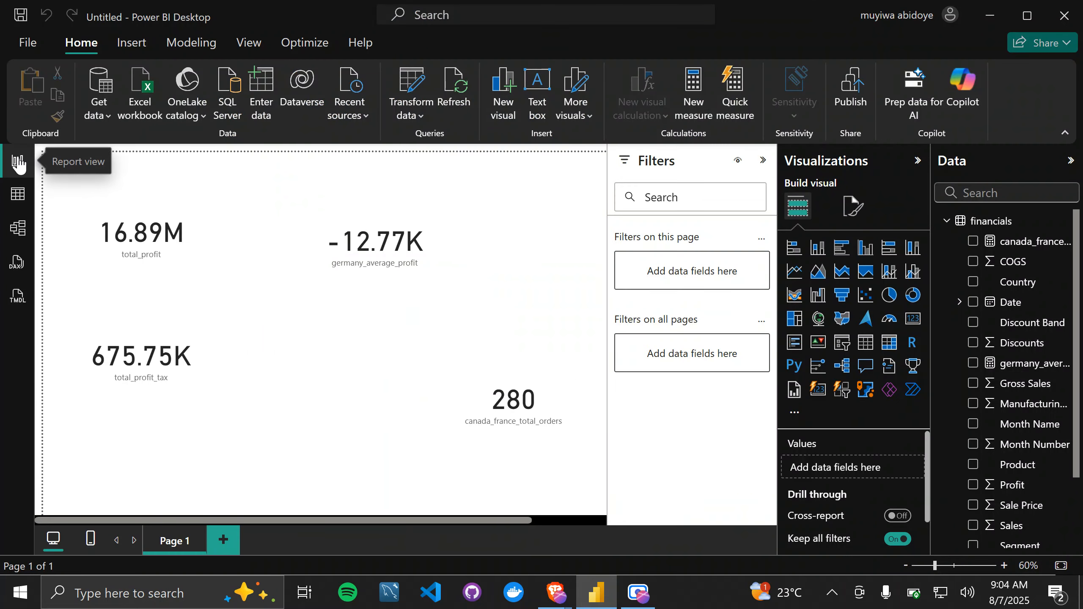
left_click(17, 194)
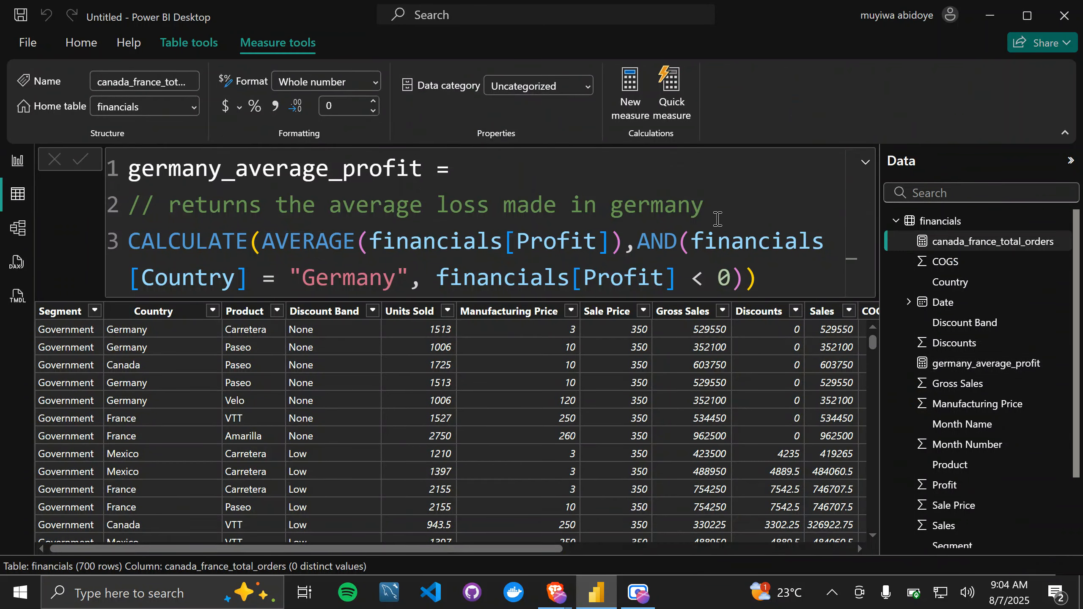
scroll(719, 219, "down", 3)
scroll(718, 219, "down", 3)
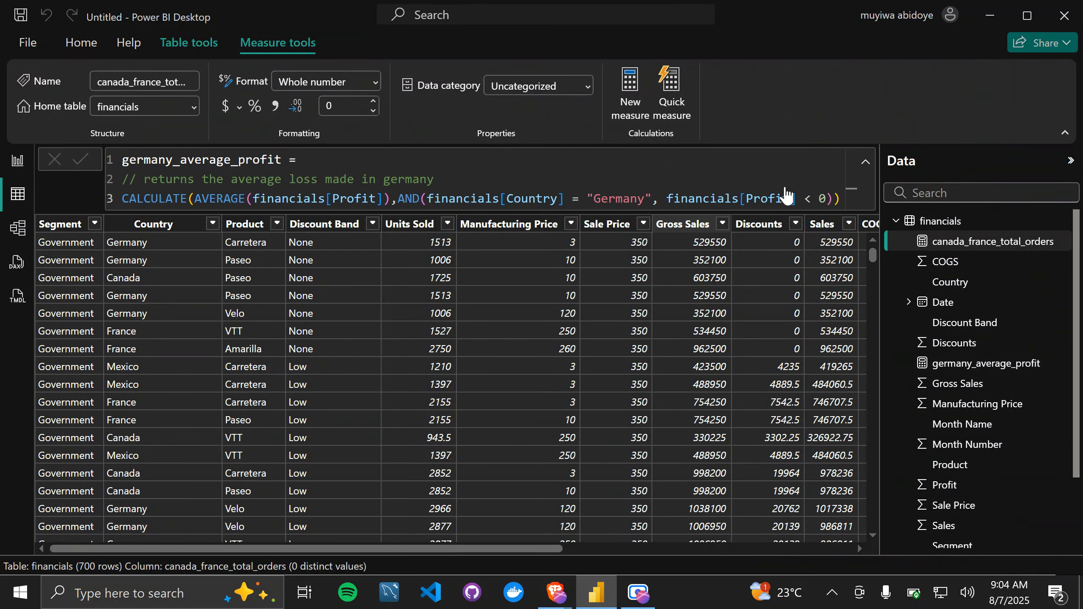
left_click(865, 166)
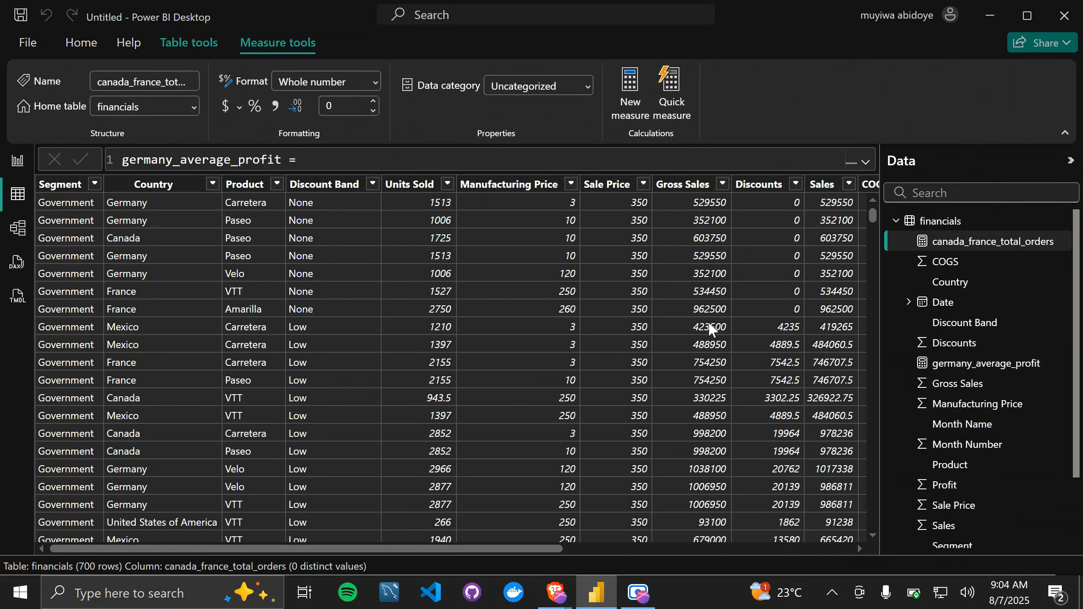
Step: Add a new calculated column to the financials table, then expand its formula editor and enlarge the text
scroll(721, 358, "right", 3)
scroll(721, 358, "right", 5)
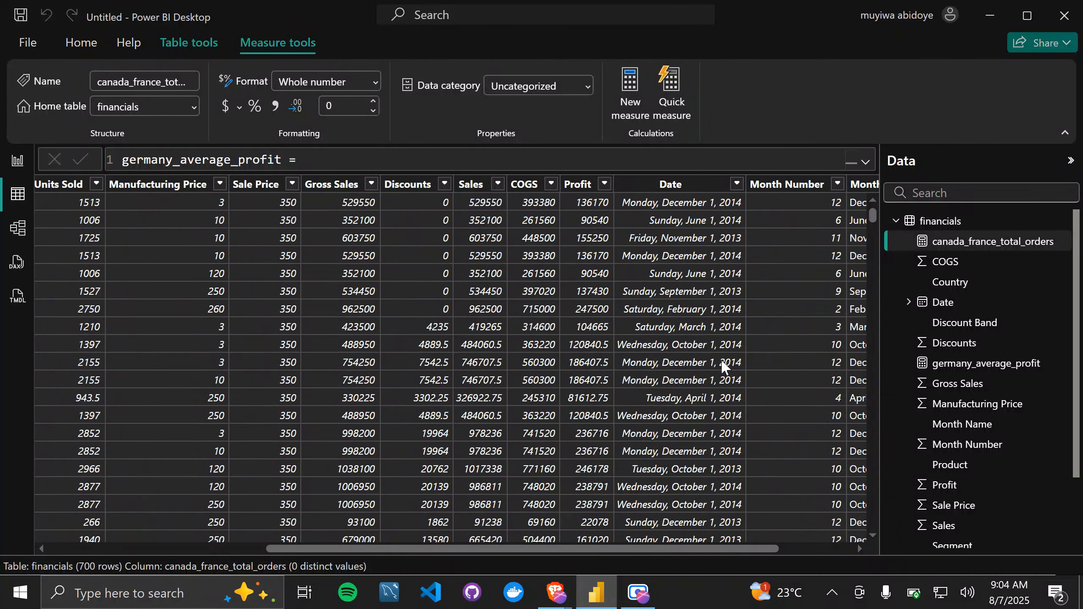
scroll(721, 361, "left", 1)
scroll(722, 360, "up", 1)
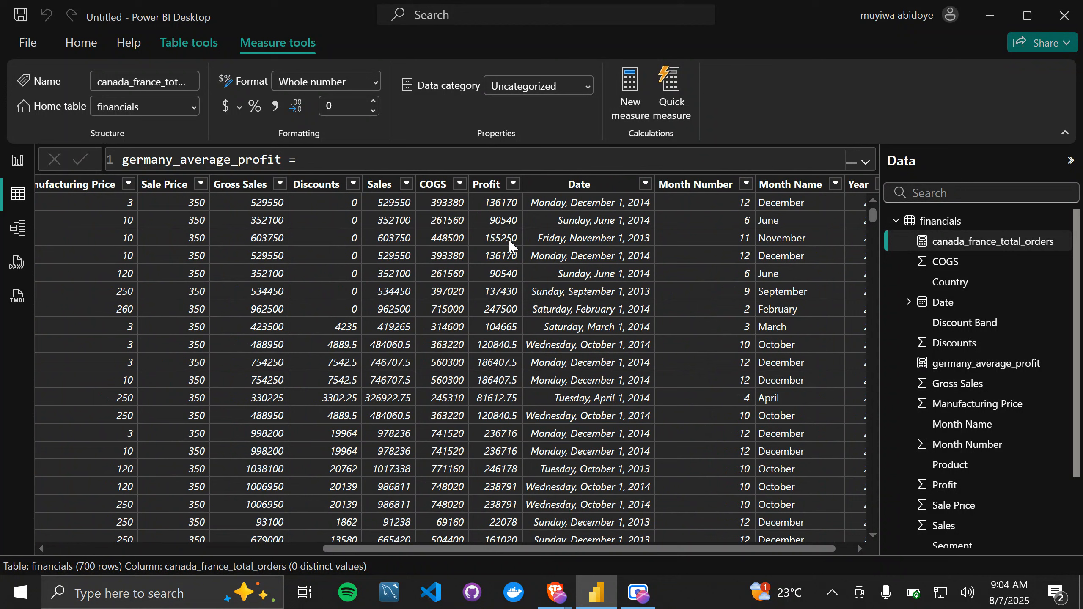
scroll(512, 222, "right", 1)
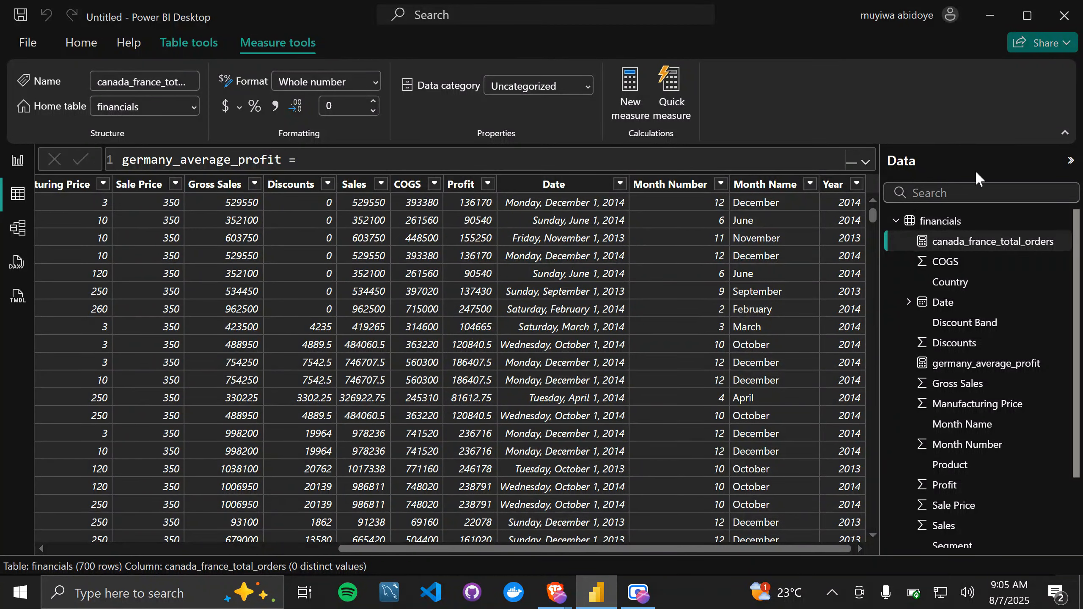
left_click(958, 225)
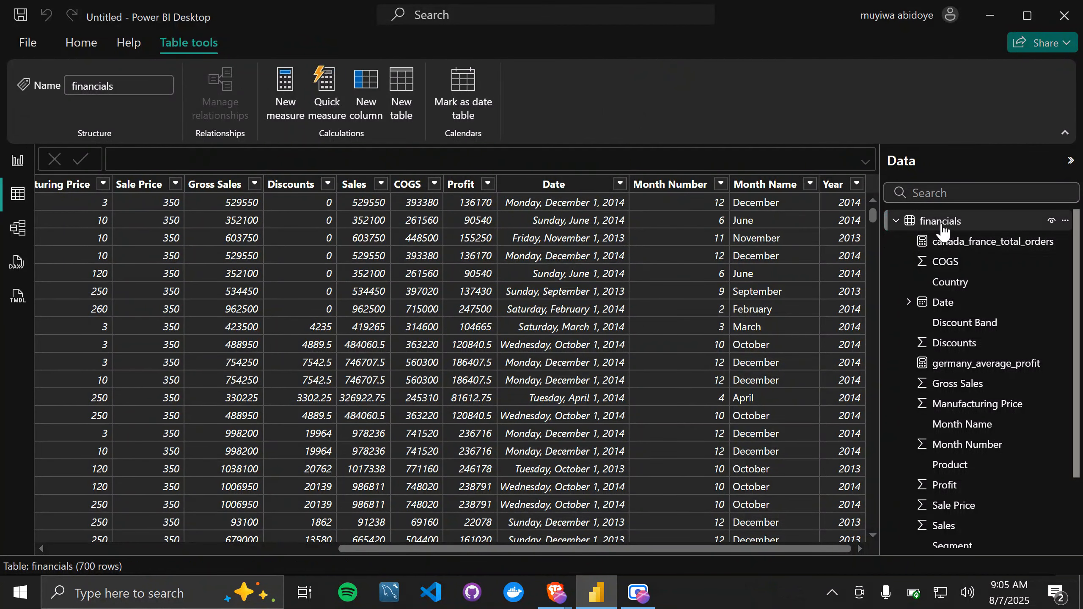
left_click(368, 92)
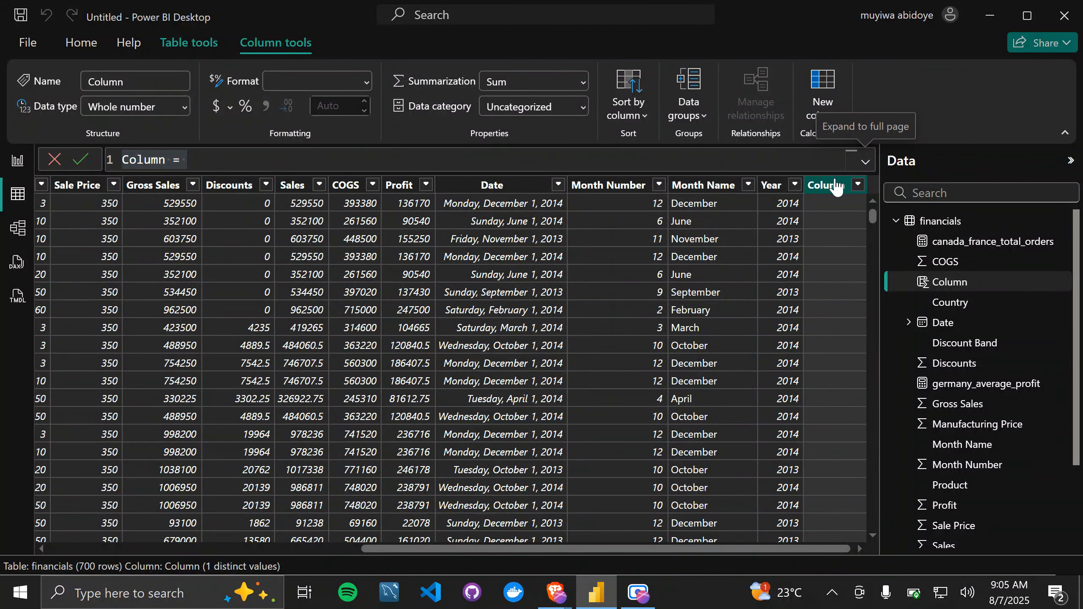
left_click(865, 166)
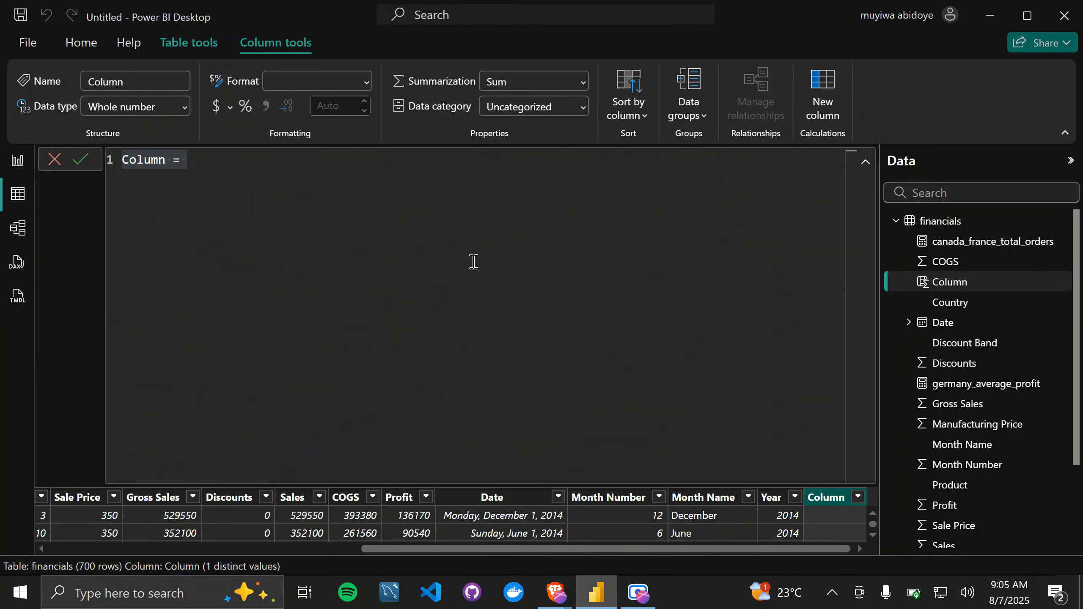
scroll(474, 261, "up", 3)
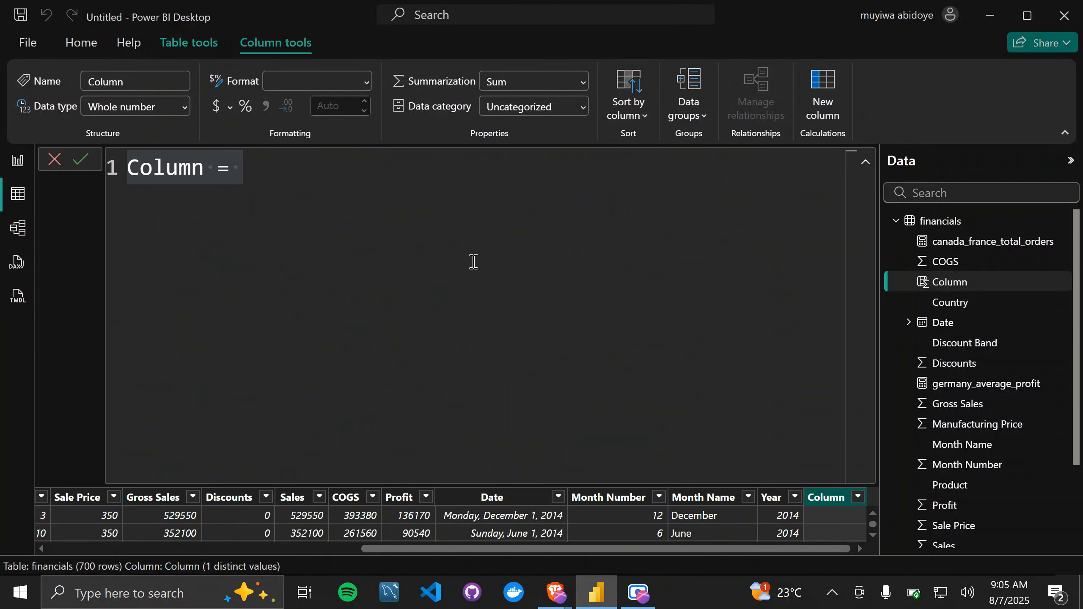
Step: Replace the default name in the new column's formula with profit_remark
left_click(205, 175)
left_click(205, 176)
key("BackSpace")
key("BackSpace")
key("BackSpace")
key("BackSpace")
key("BackSpace")
key("BackSpace")
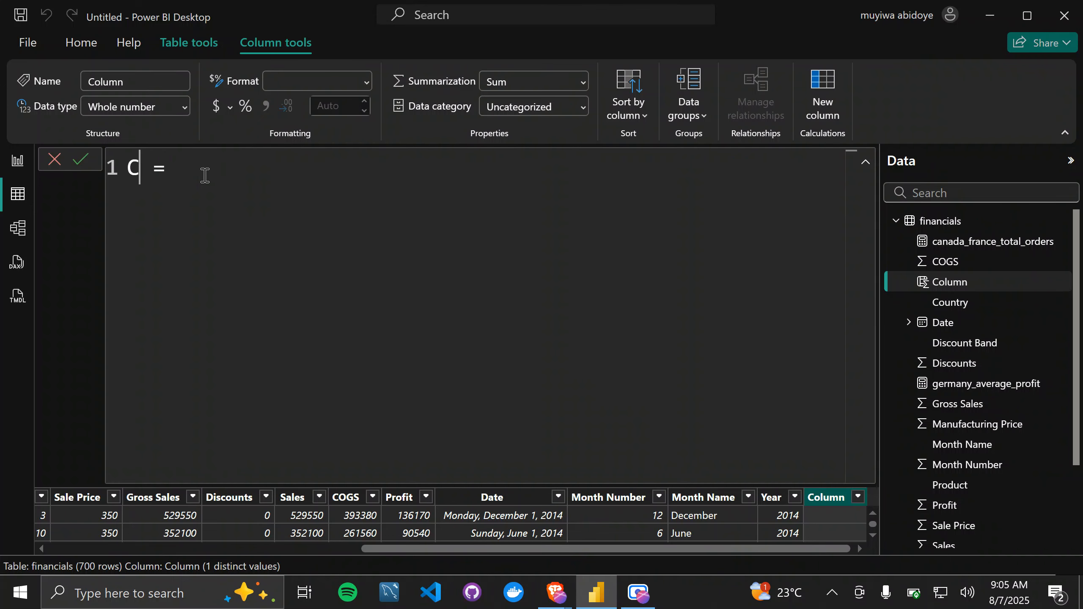
type("profit_remar")
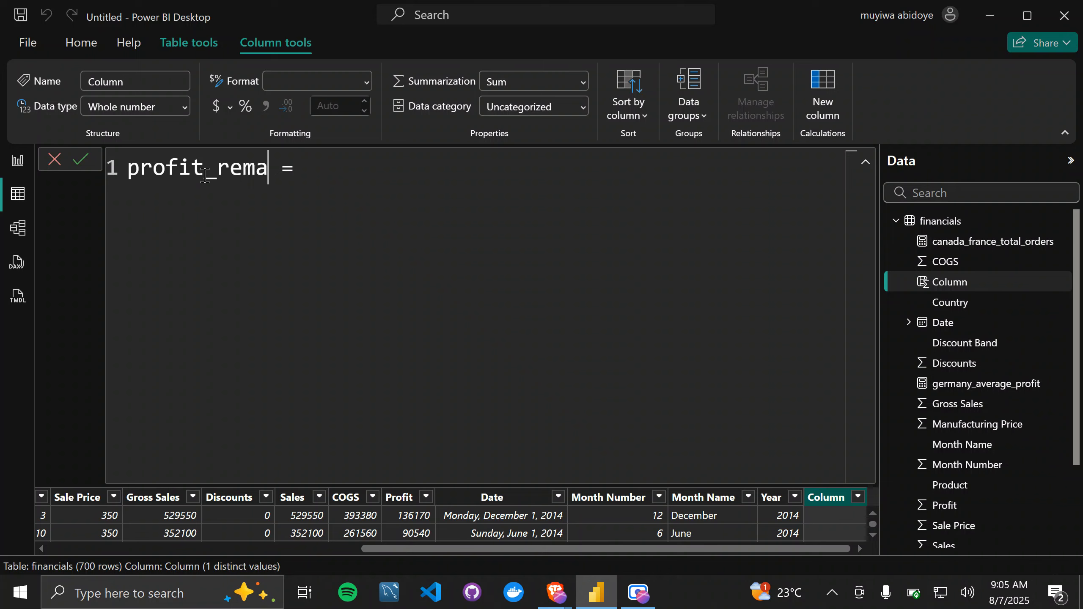
type("k")
Step: Add the comment "// returns a column containing profit , loss or break-even based on the values in profit column" below the column name
key("End")
key("shift+Return")
type("// r")
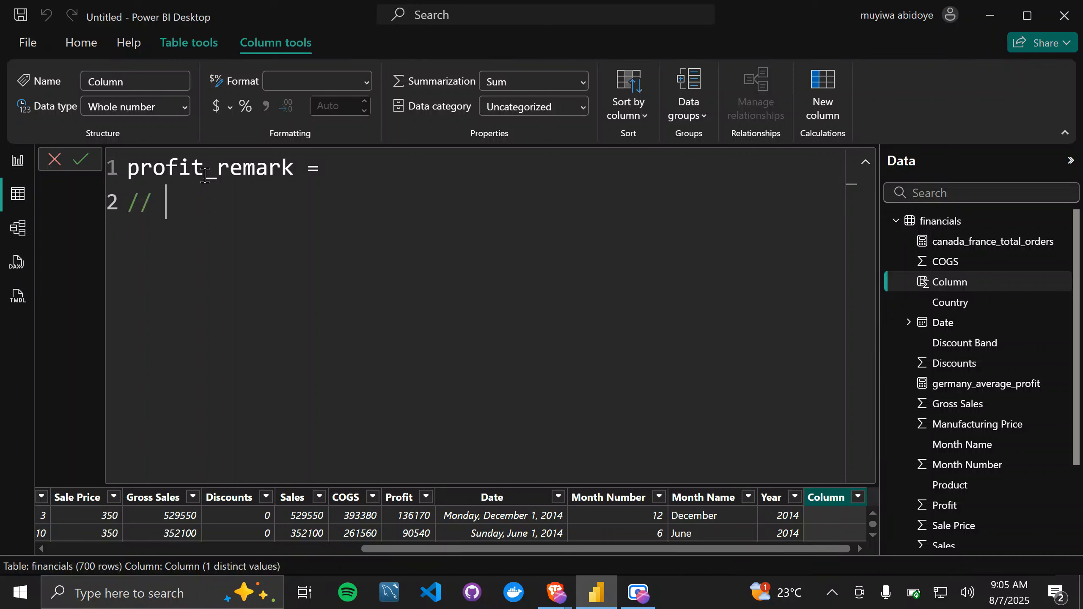
type("eturns ")
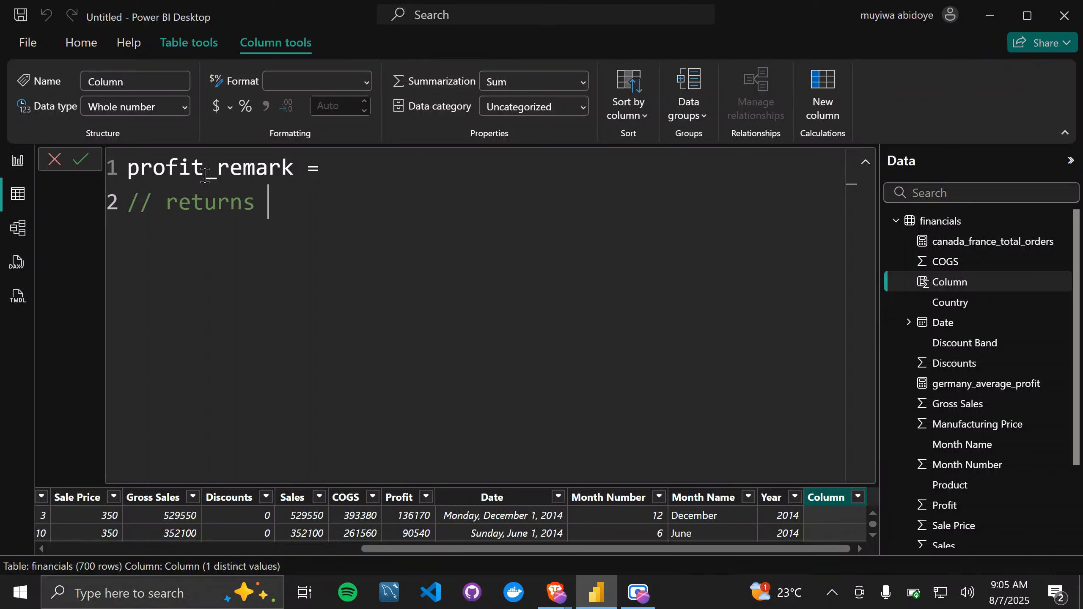
type("a column ")
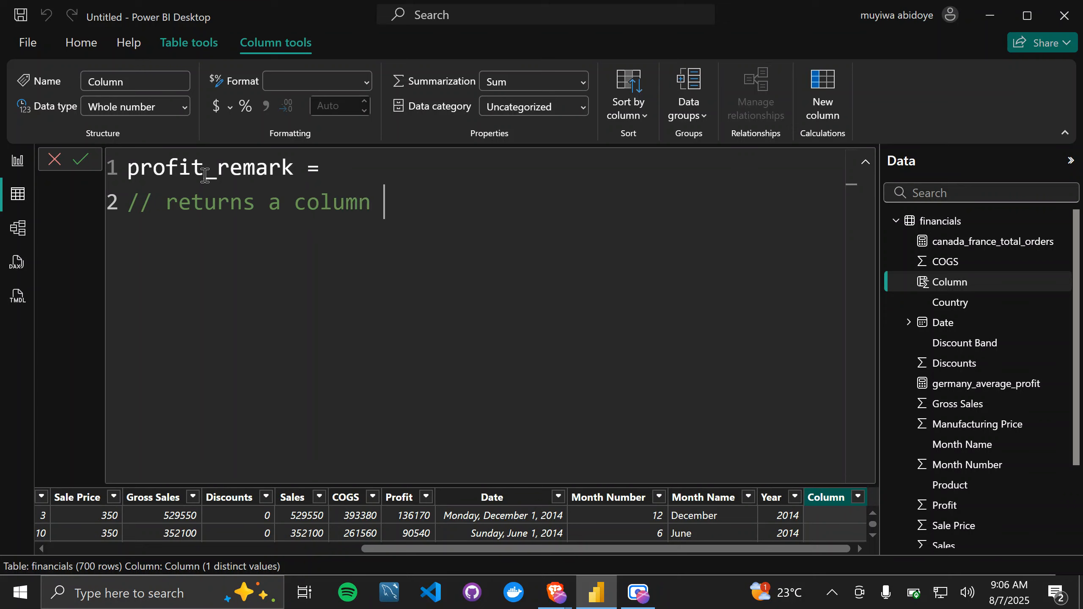
type("containin")
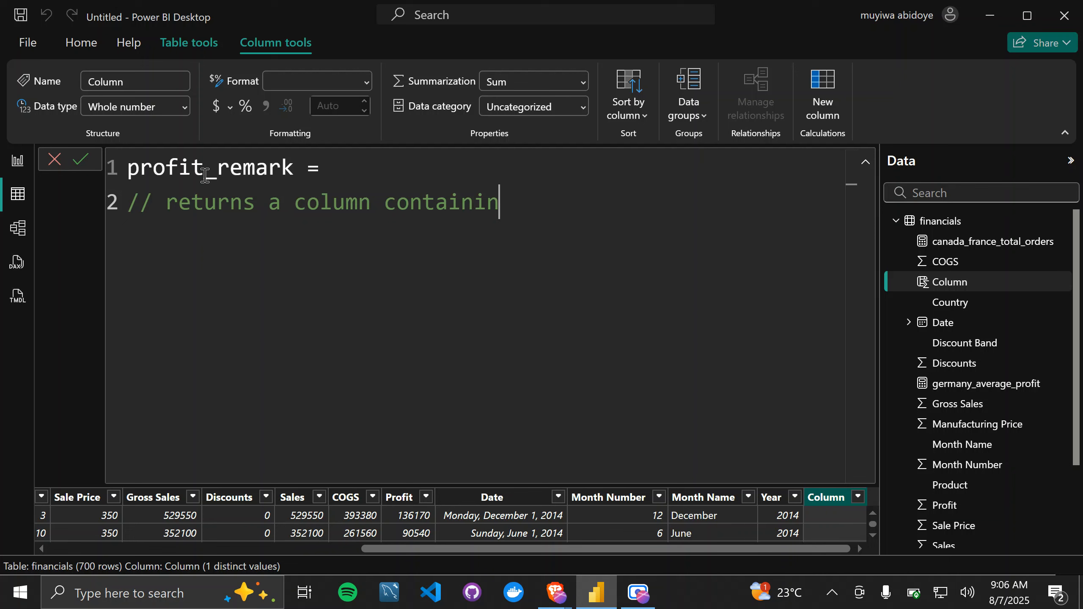
type("g prof")
type("it , ")
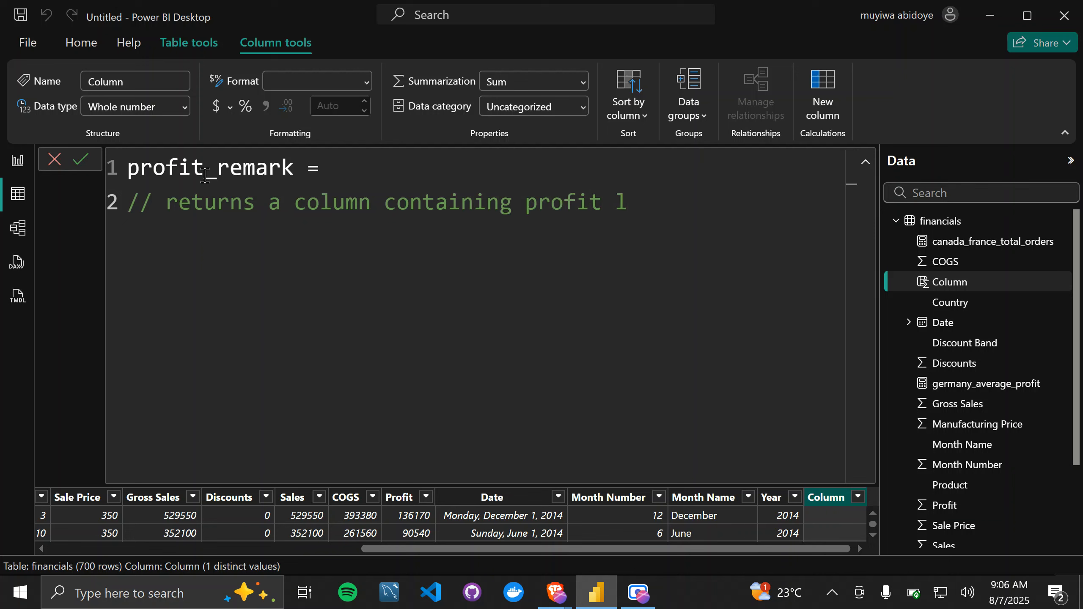
type("loss or break")
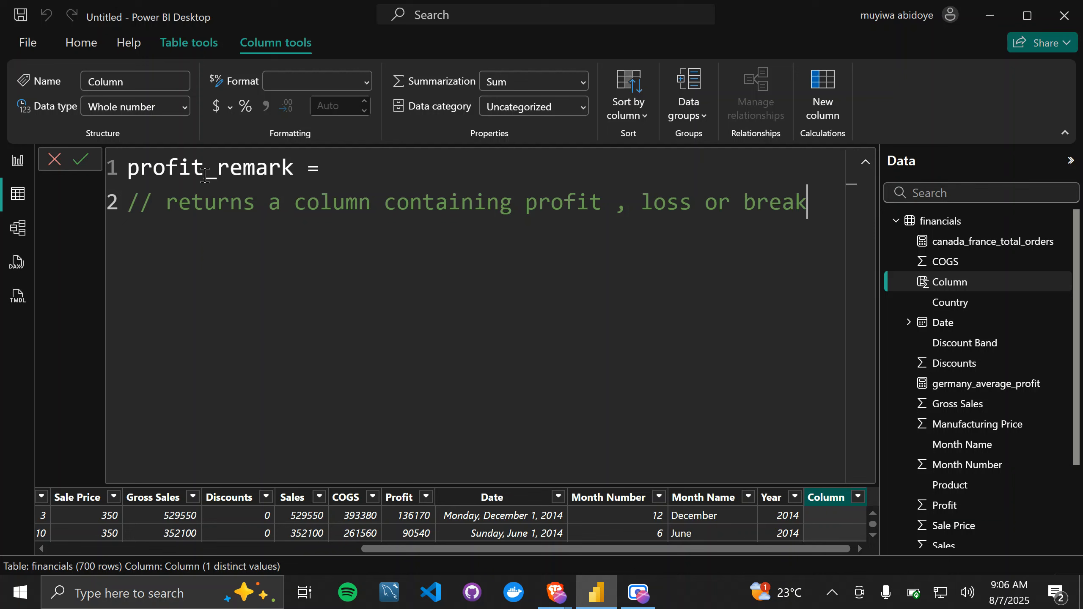
type("-eve")
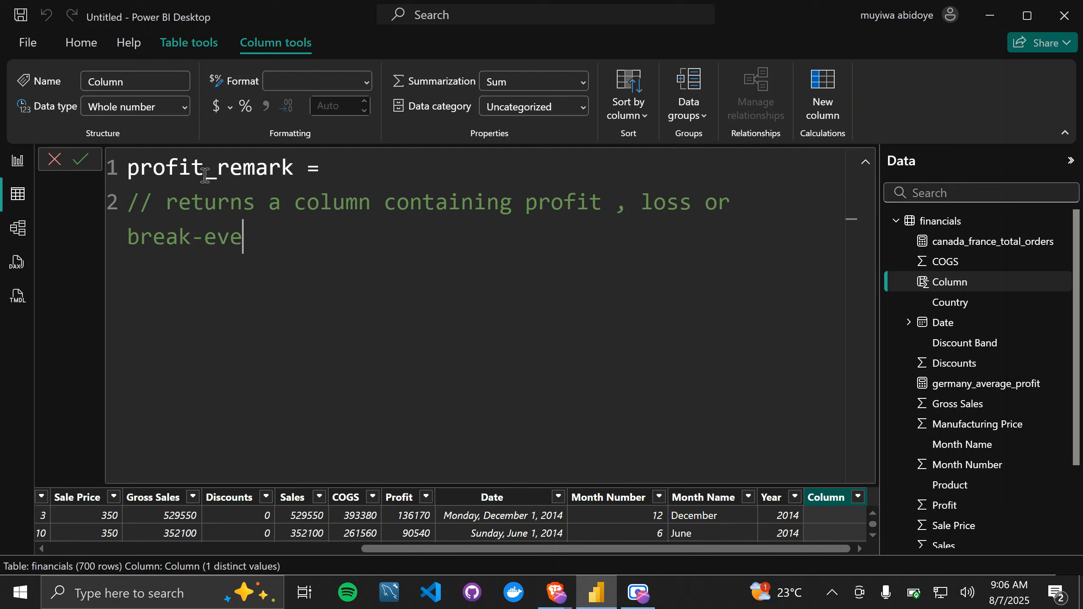
type("n based on the")
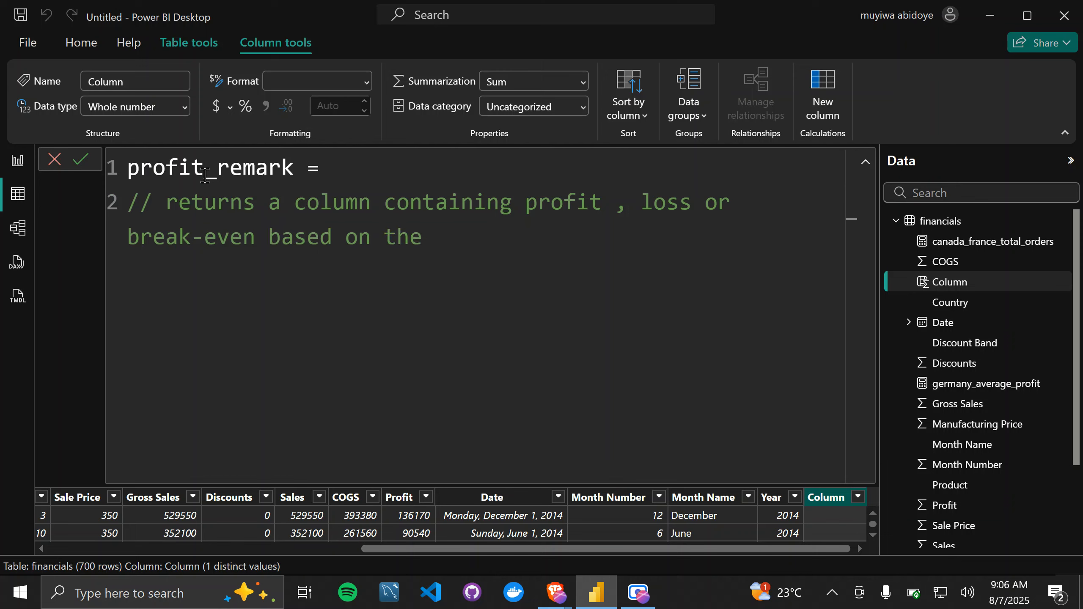
type(" values i")
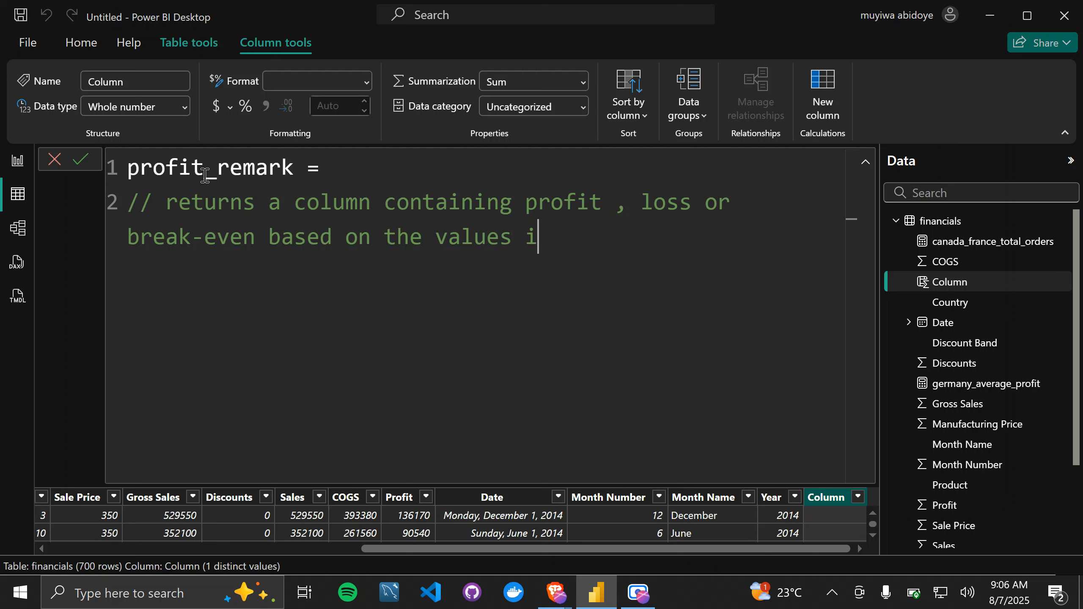
type("n profit column")
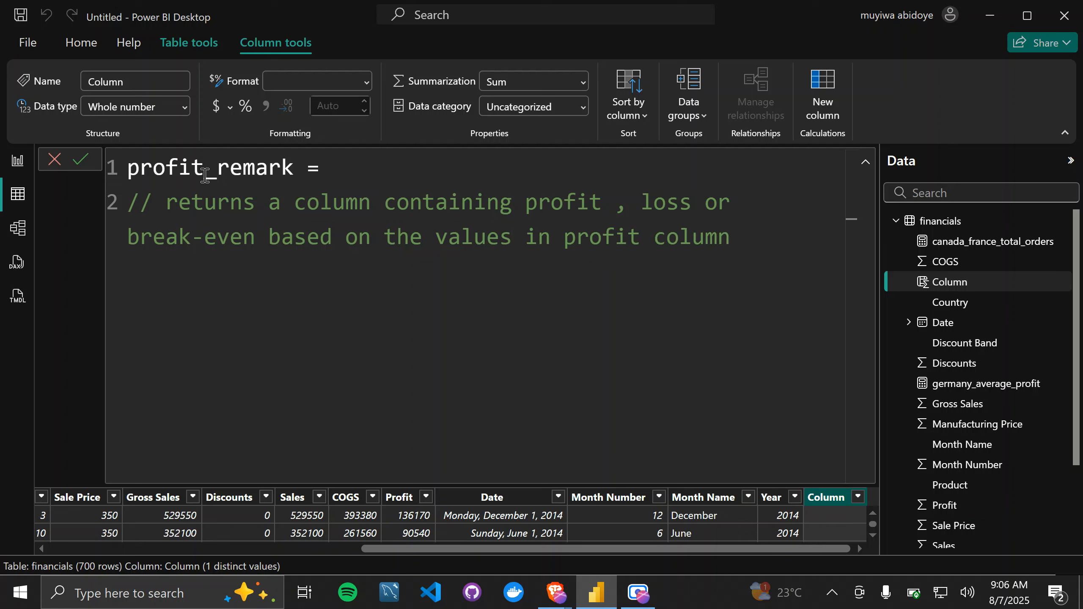
Step: Start an IF function on a new line below the comment with the logical test financials[Profit] < 0
key("shift+Return")
type("if")
key("Tab")
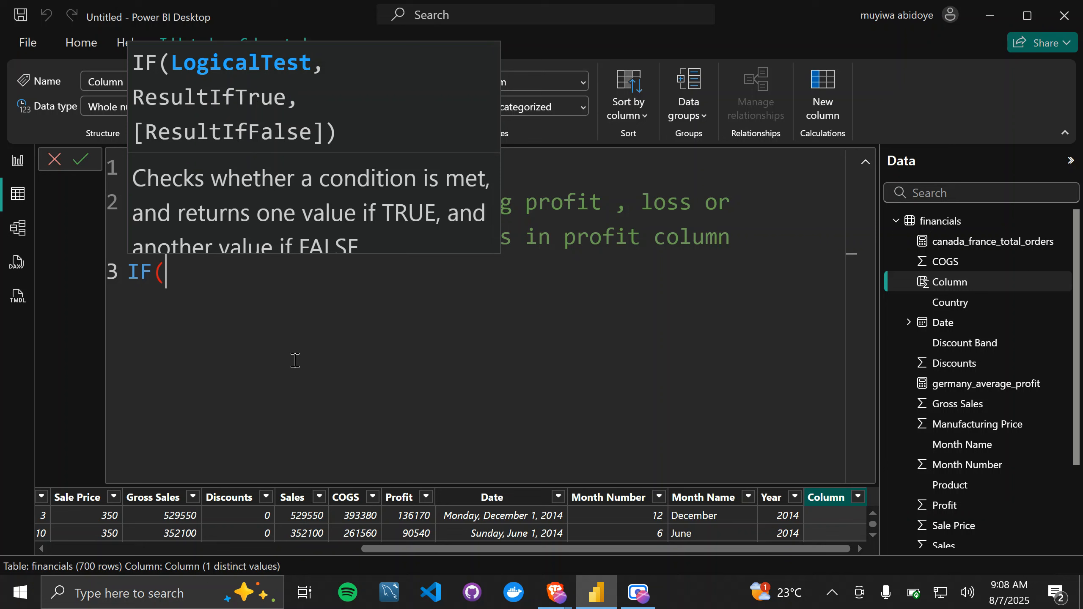
type("p")
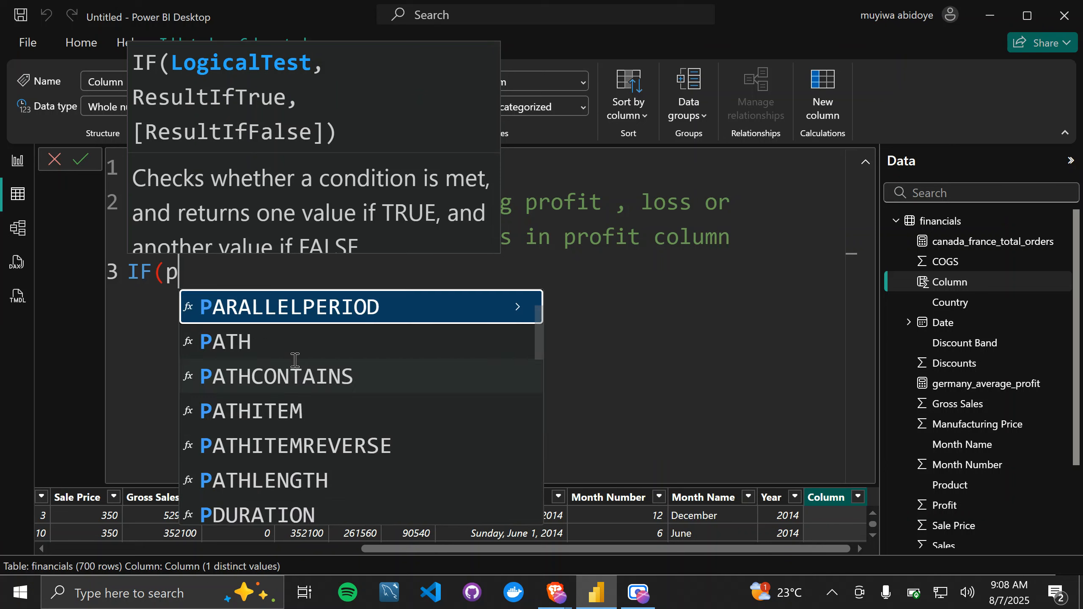
type("rofit")
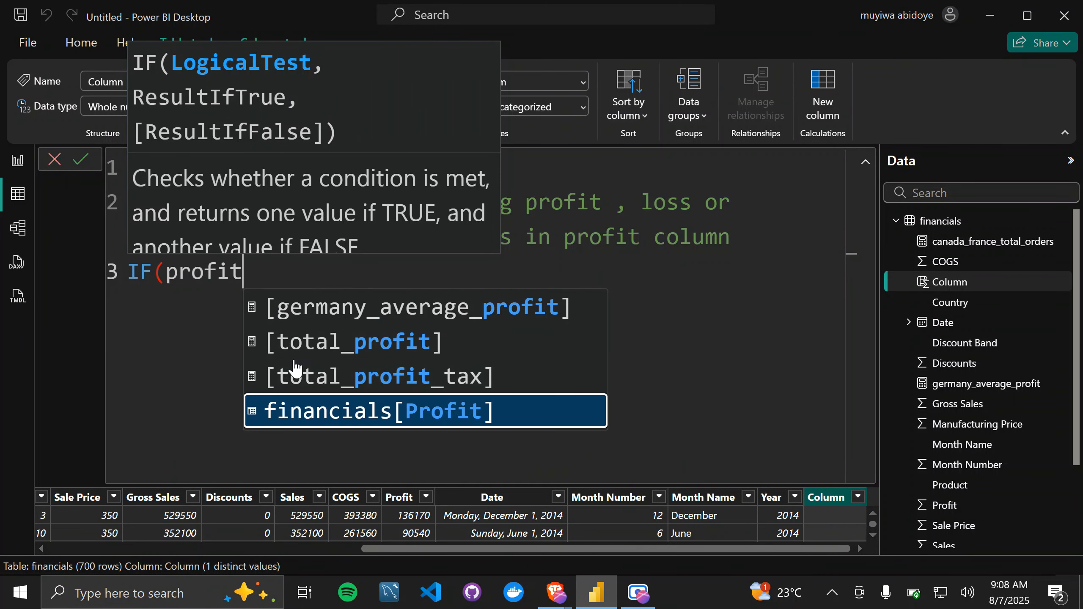
key("Tab")
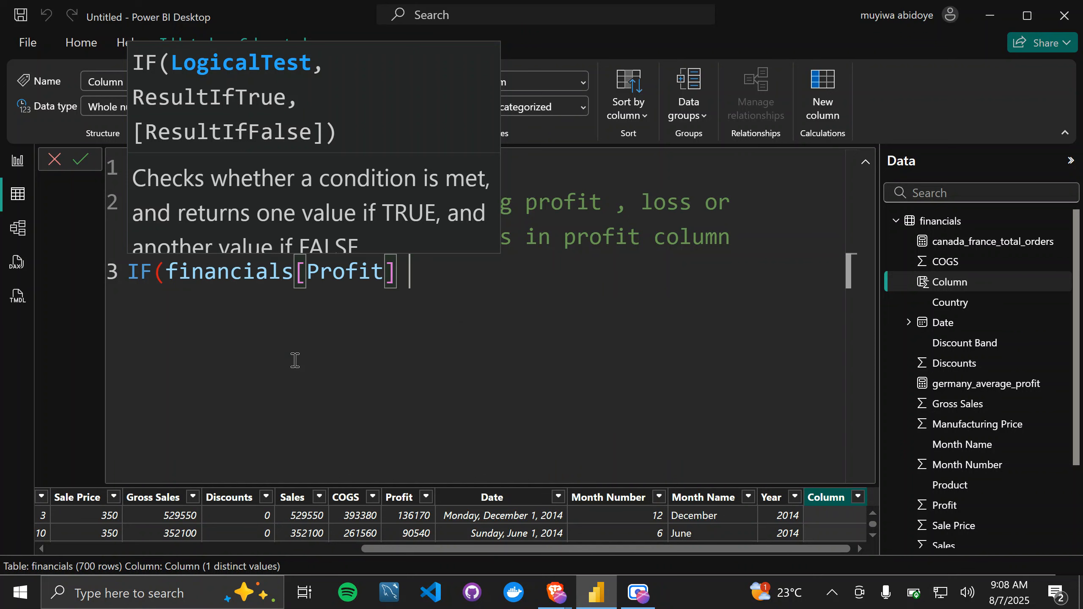
type("<")
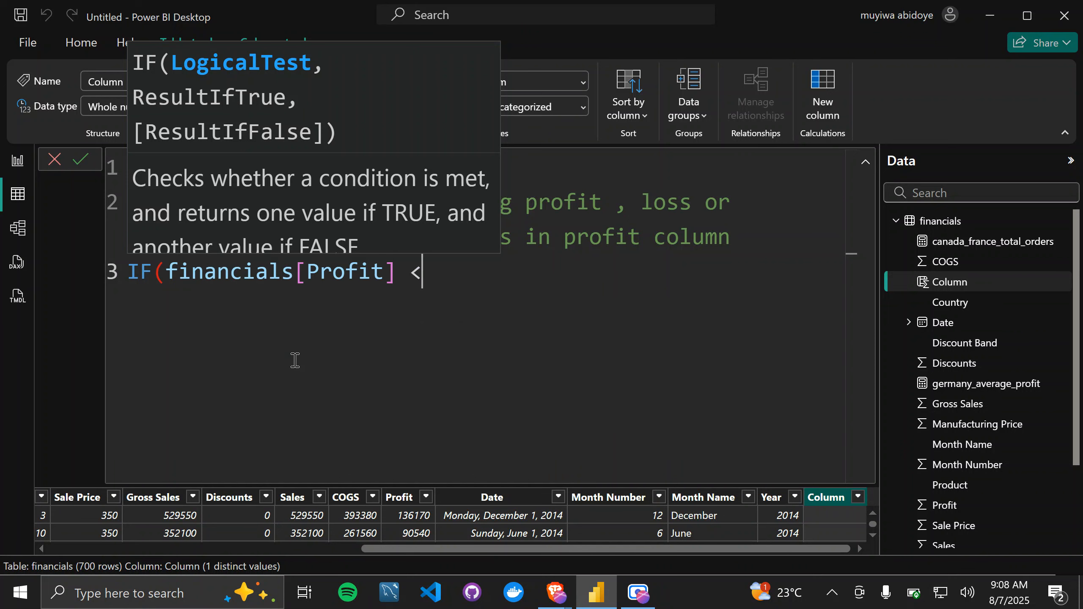
type(" 0,")
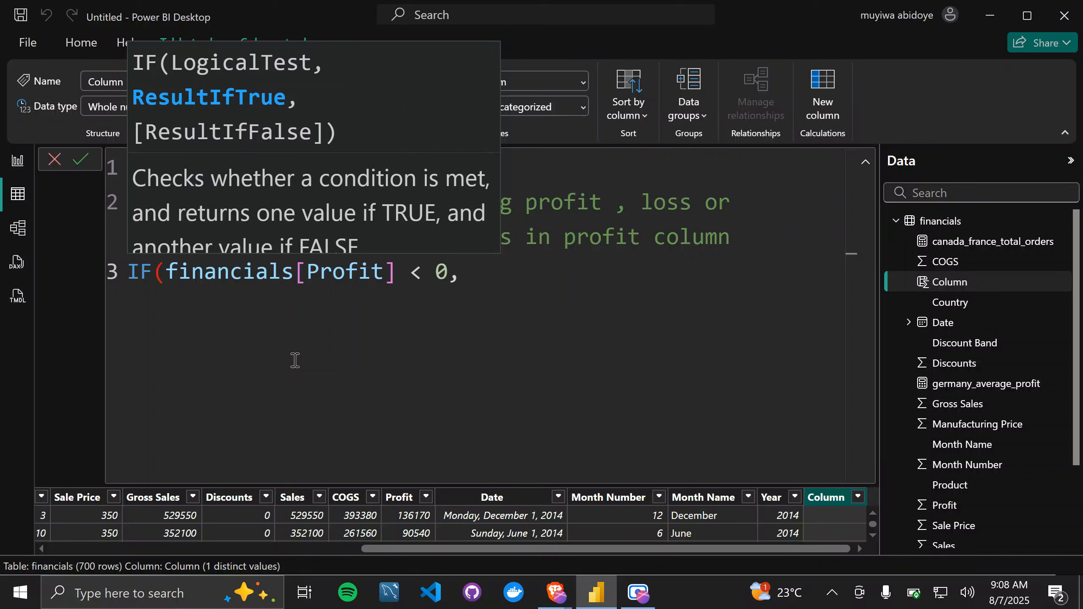
Step: Change the comparison operator in the IF function's logical test to <=
key("Left")
key("Left")
key("Left")
key("Left")
type("=")
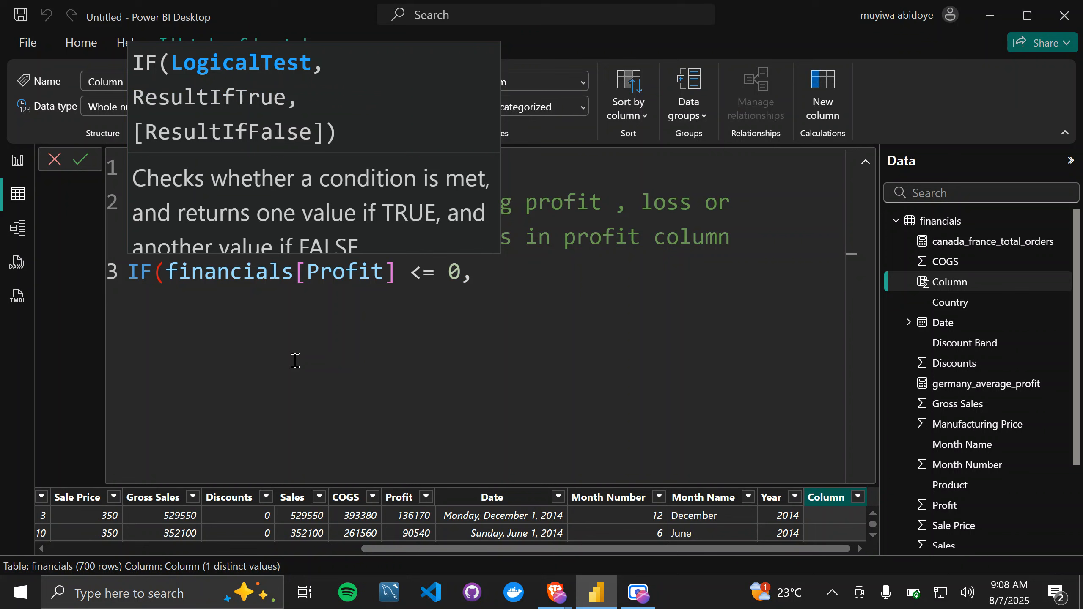
key("Right")
key("Right")
key("shift+Left")
key("Right")
key("Right")
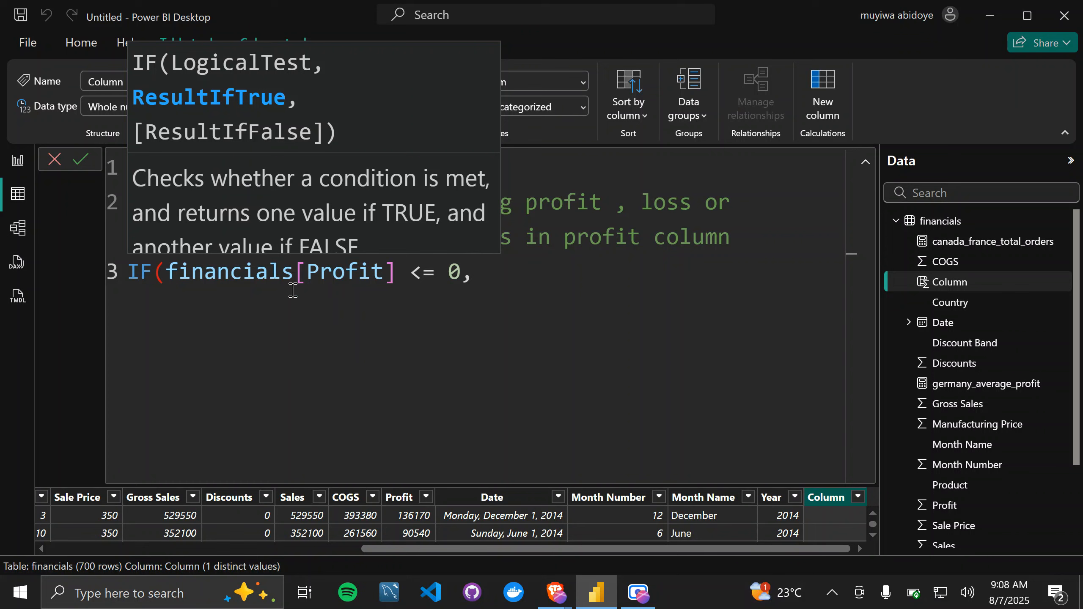
Step: Enter "profit" as the IF function's result when the test is true, followed by a comma
left_click_drag(462, 275, 169, 275)
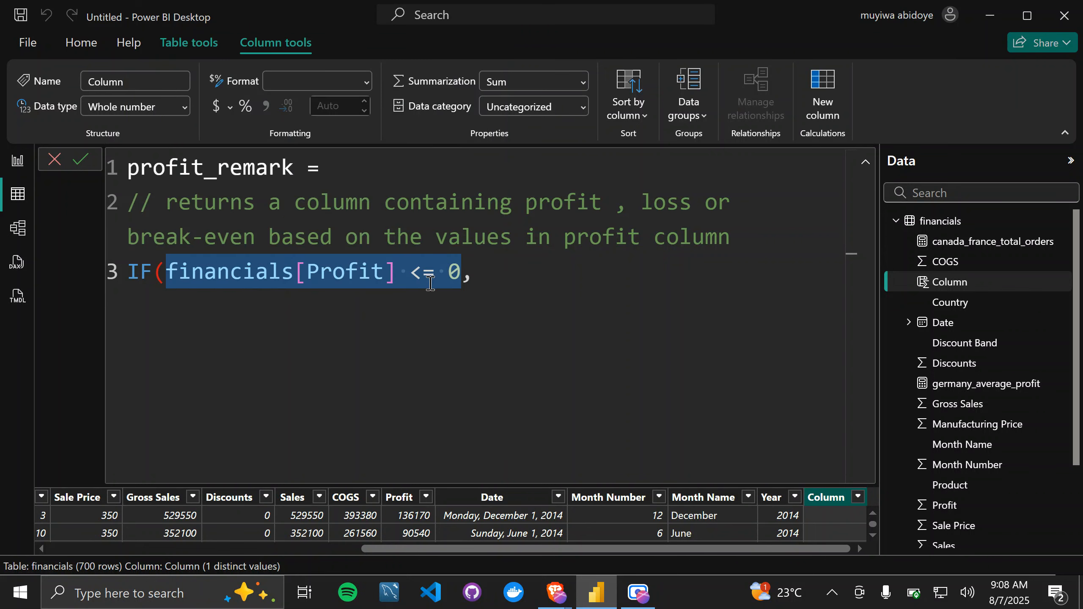
left_click(481, 275)
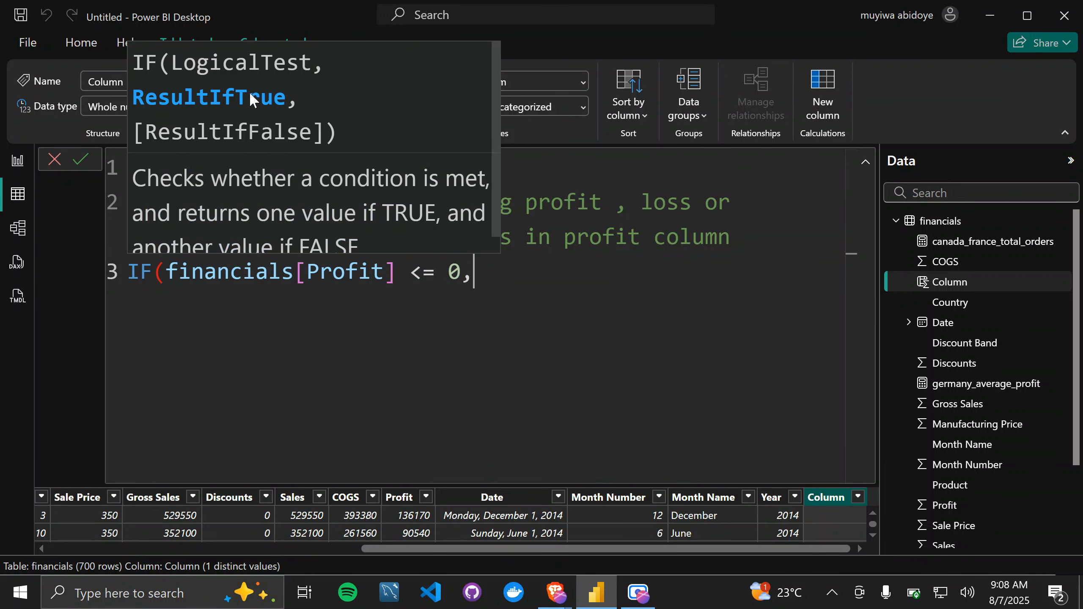
type("\"")
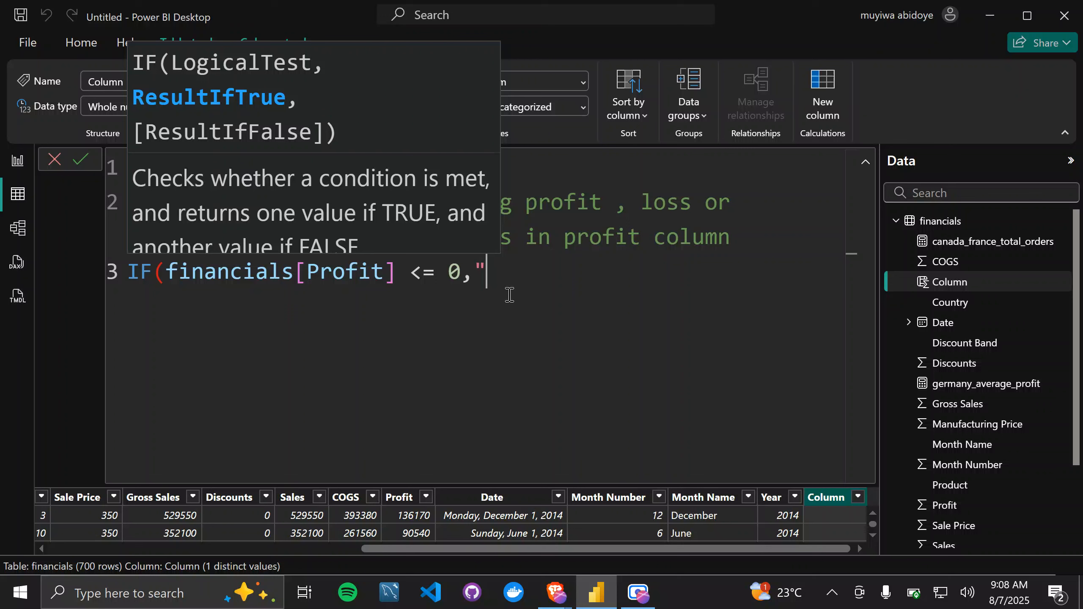
type("profit\"")
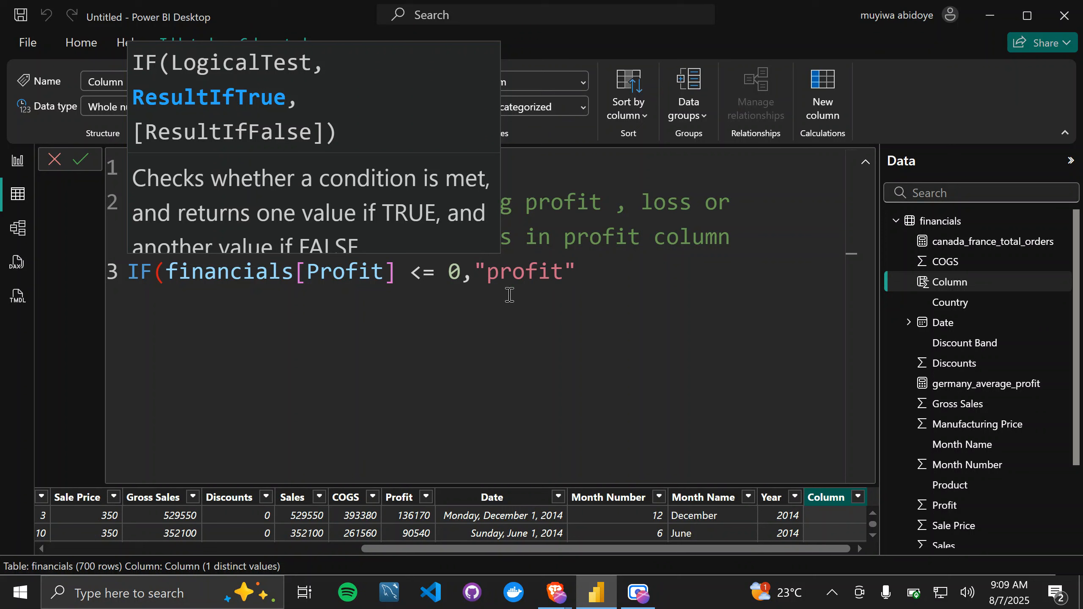
type(",")
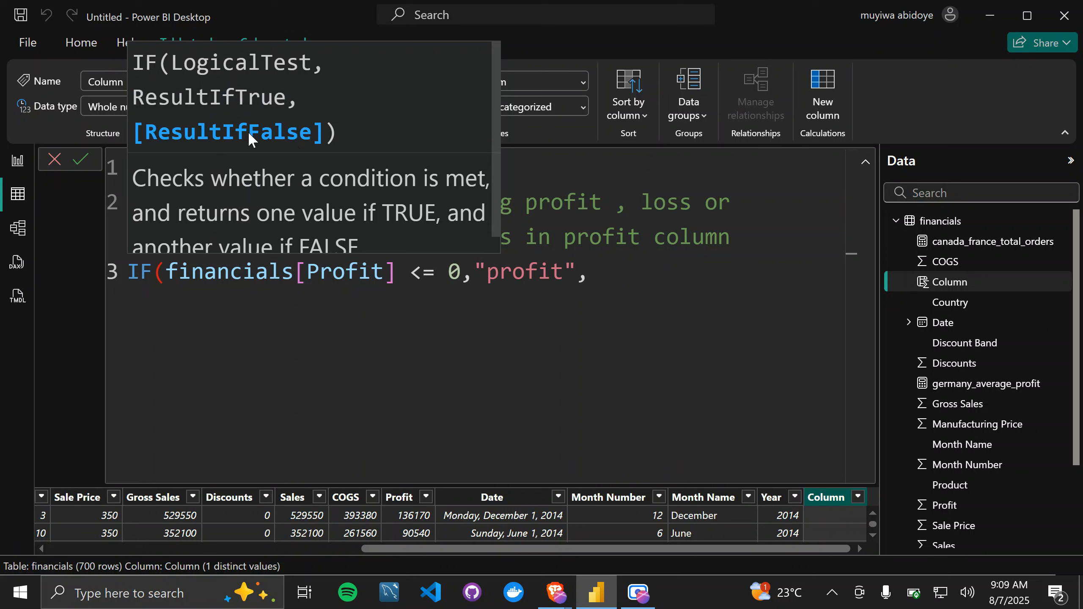
Step: Replace the IF function's true result with "loss"
left_click(567, 278)
key("BackSpace")
key("BackSpace")
key("BackSpace")
key("BackSpace")
key("BackSpace")
key("BackSpace")
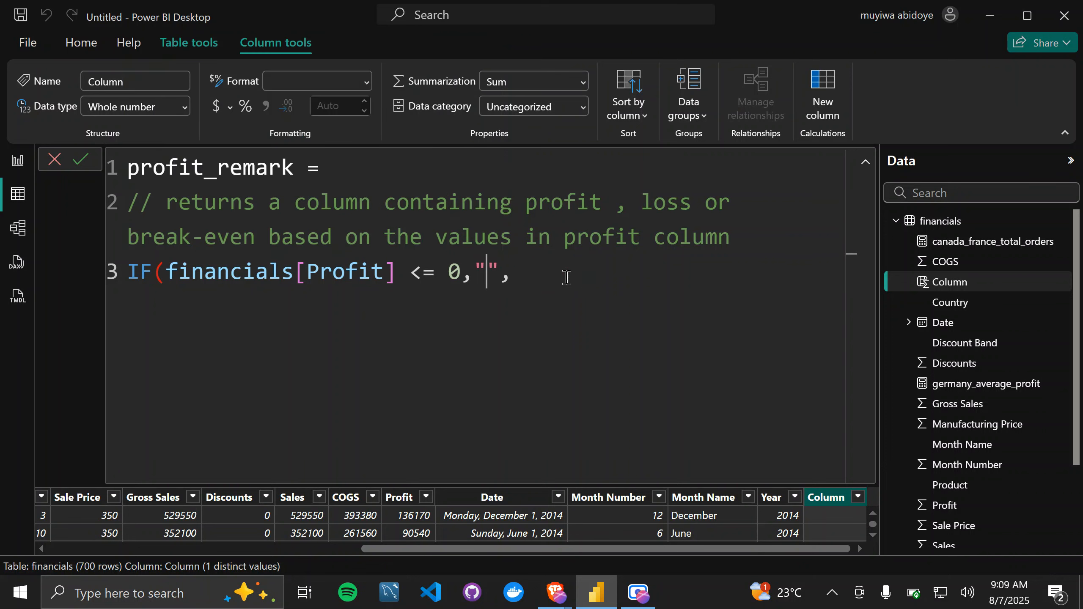
type("loss")
type("\"profit")
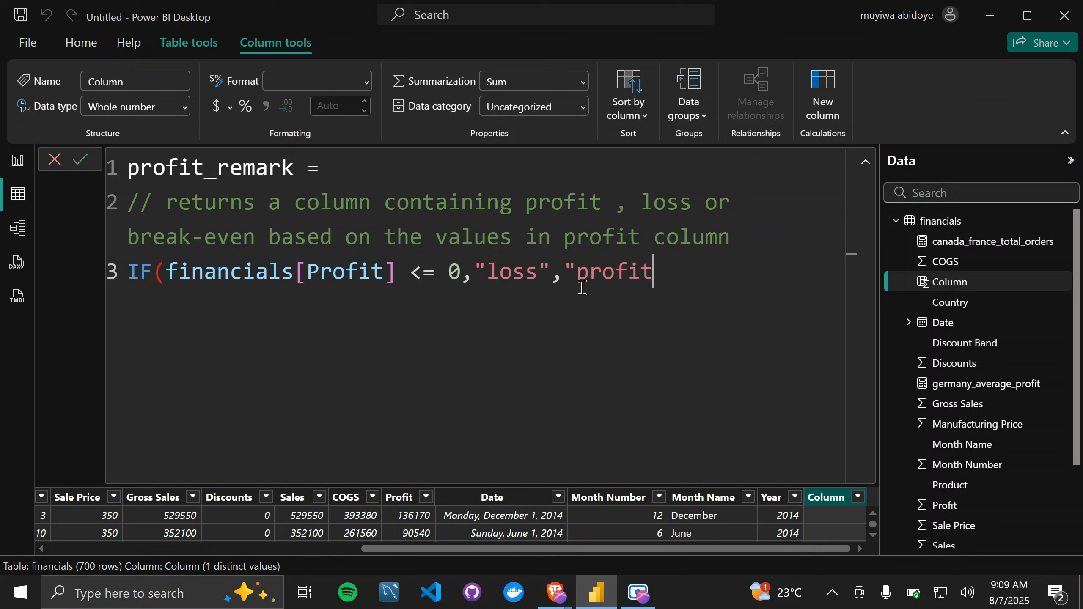
type("\"")
Step: Enter "profit" as the IF function's false result, close the parenthesis and commit the profit_remark formula
key("BackSpace")
type("\")")
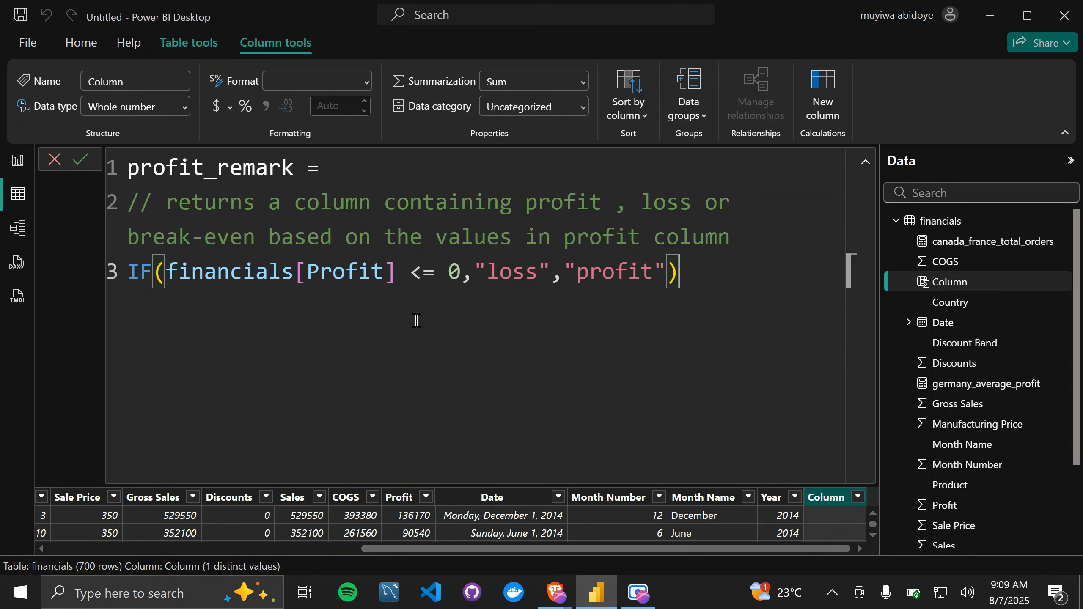
key("Return")
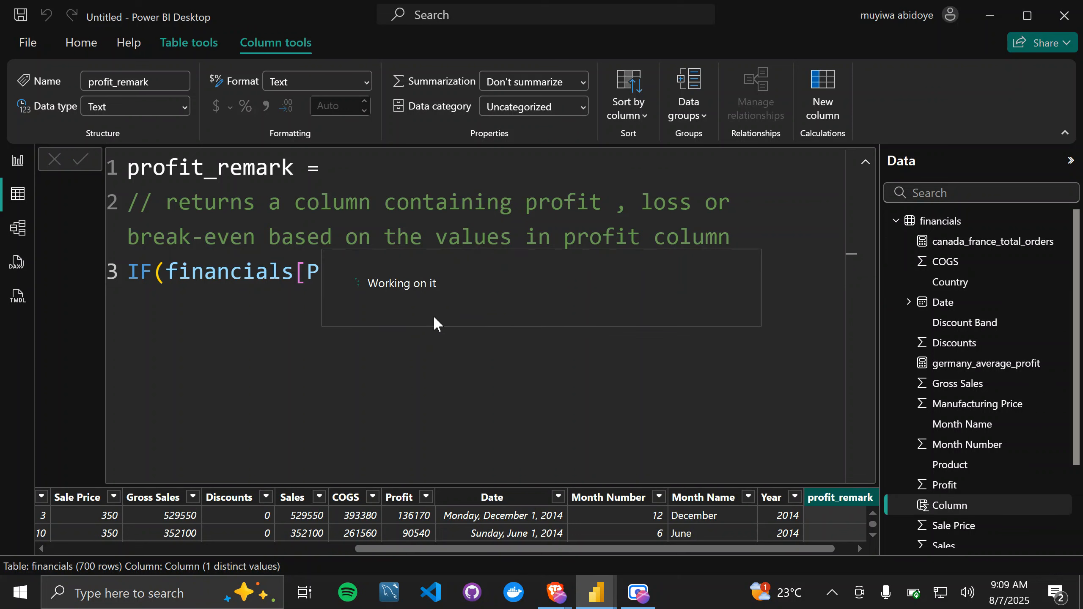
Step: Collapse the formula editor and filter the profit_remark column to show only the loss rows
left_click(865, 162)
left_click(859, 184)
left_click(687, 401)
left_click(764, 508)
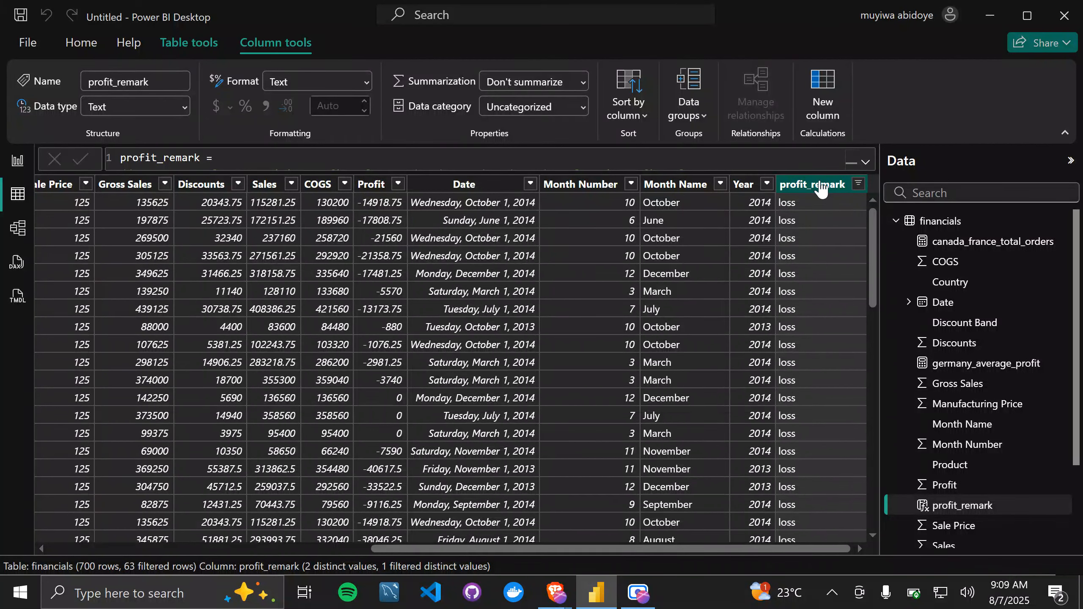
Step: Examine the Profit values across the filtered loss rows and expand the formula editor to show the whole profit_remark formula
scroll(566, 388, "left", 10)
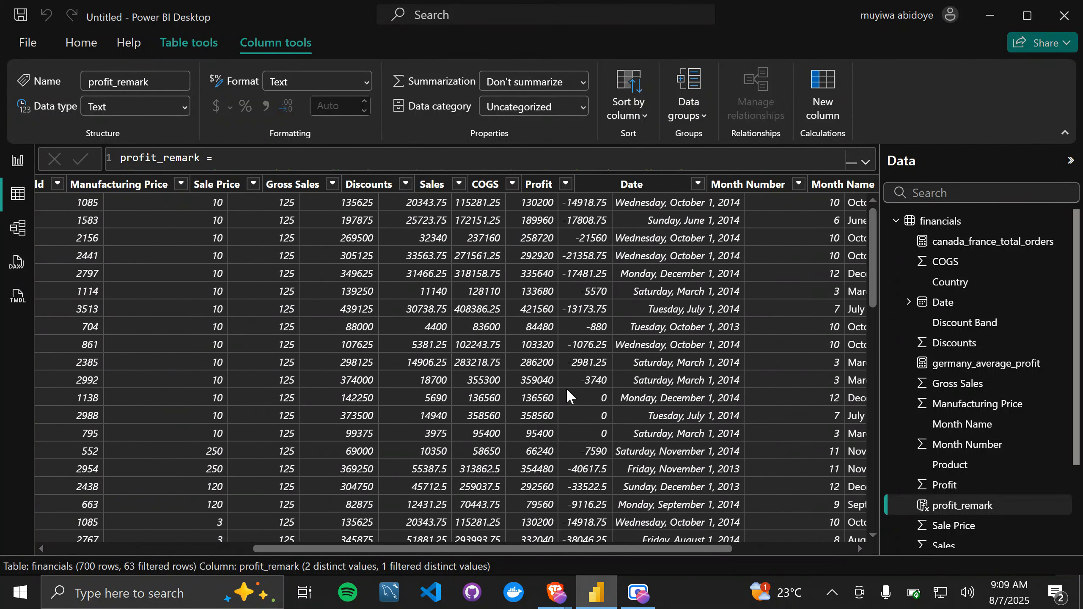
scroll(566, 389, "left", 4)
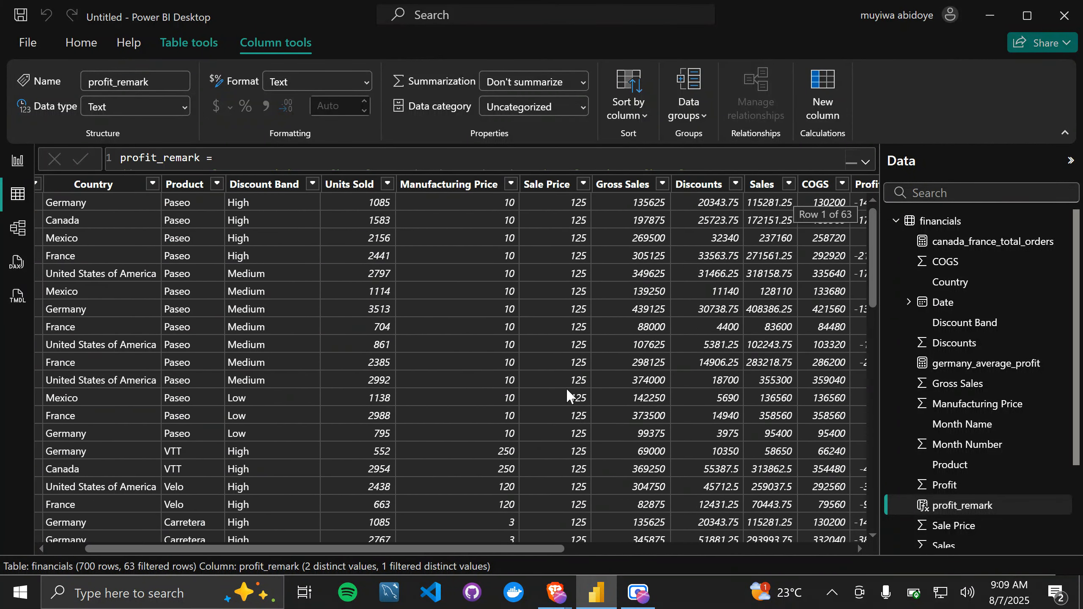
scroll(568, 390, "left", 2)
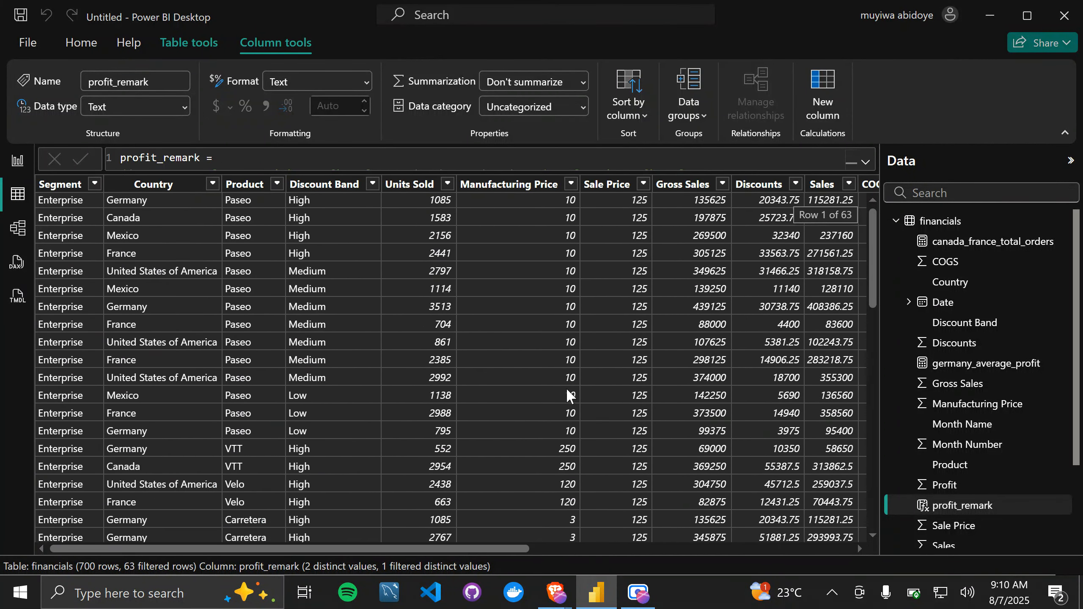
scroll(567, 391, "right", 6)
scroll(566, 388, "right", 3)
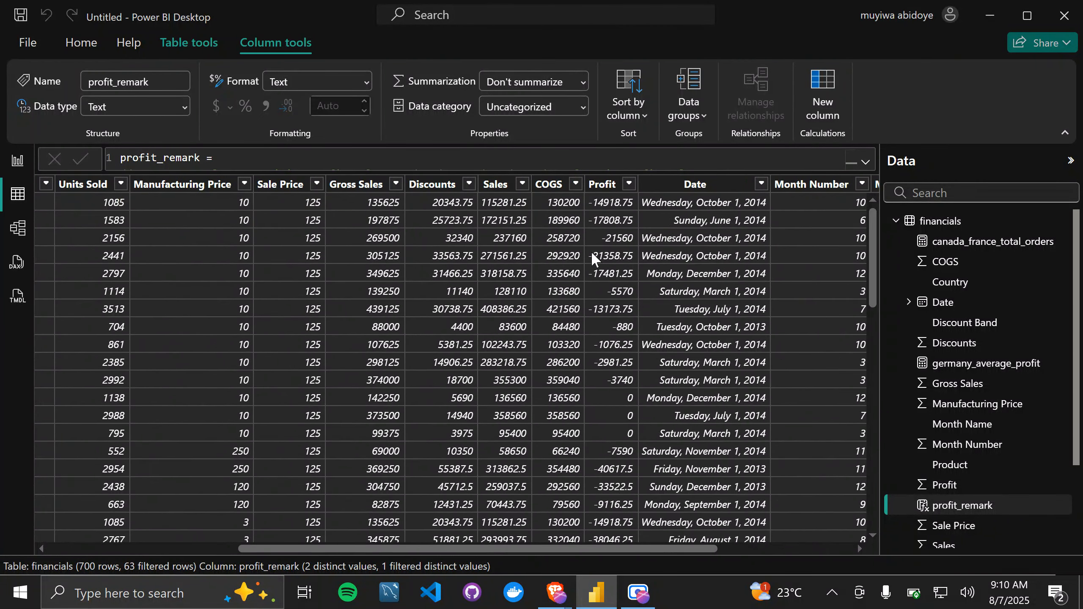
scroll(630, 417, "down", 10)
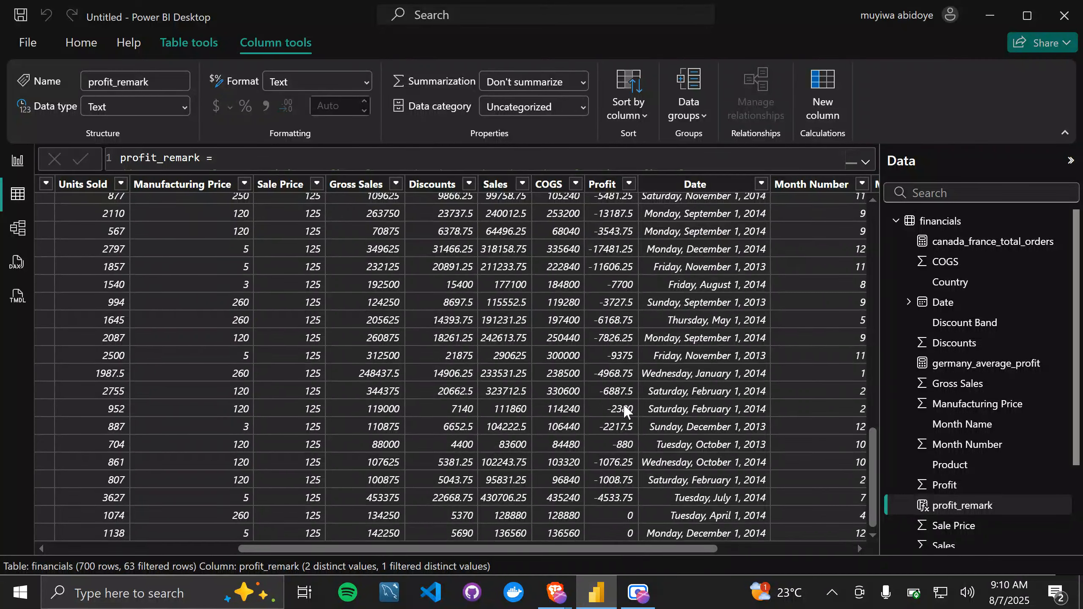
scroll(623, 403, "up", 5)
scroll(625, 407, "up", 3)
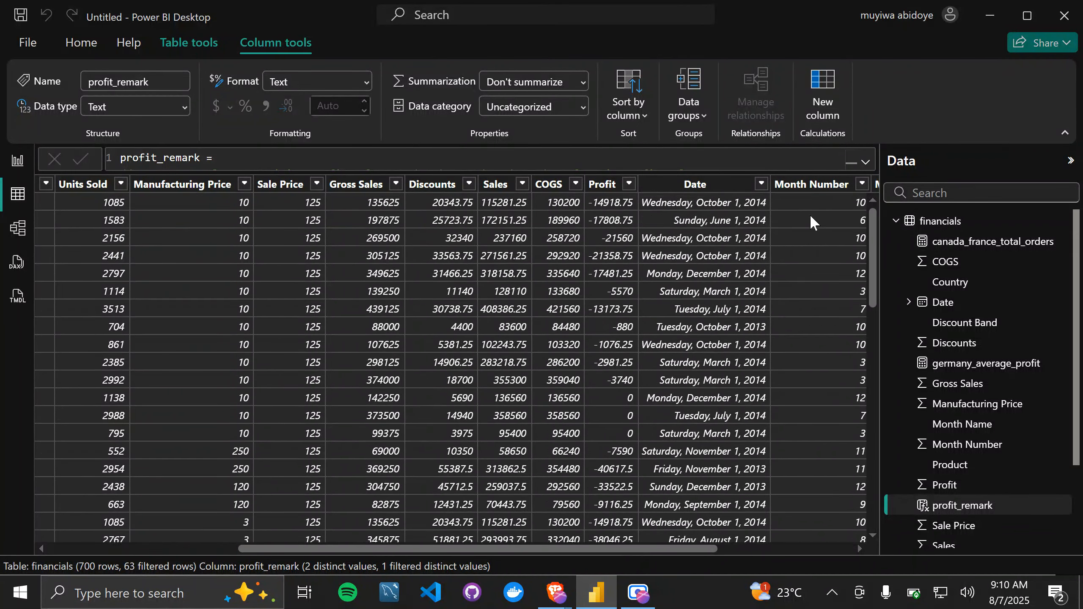
left_click(866, 163)
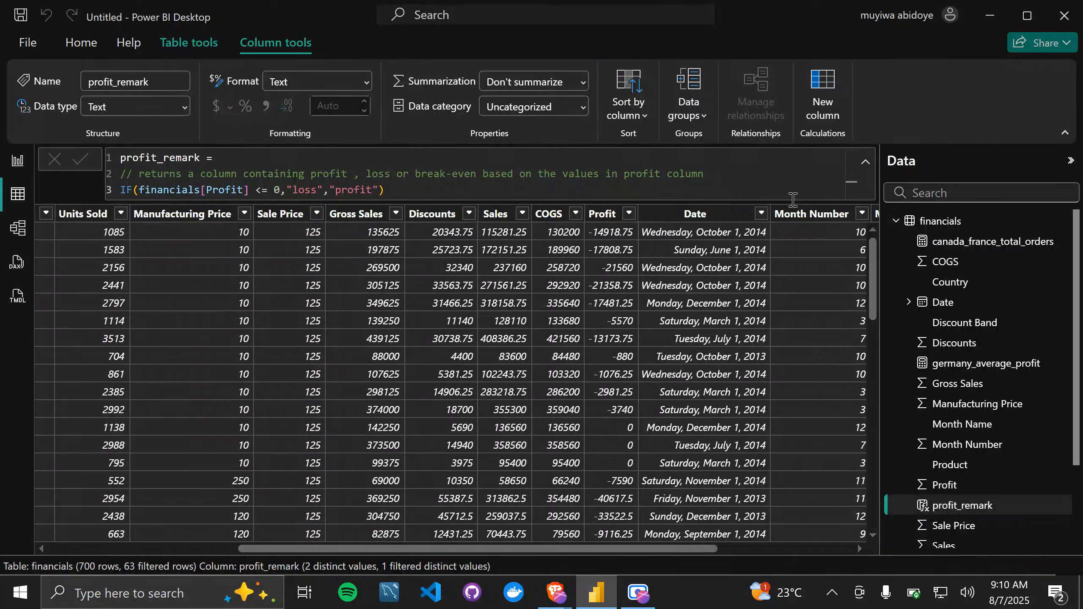
Step: Enlarge the formula text and delete the existing IF expression below the comment in the profit_remark formula
scroll(767, 185, "up", 1)
scroll(767, 185, "up", 2)
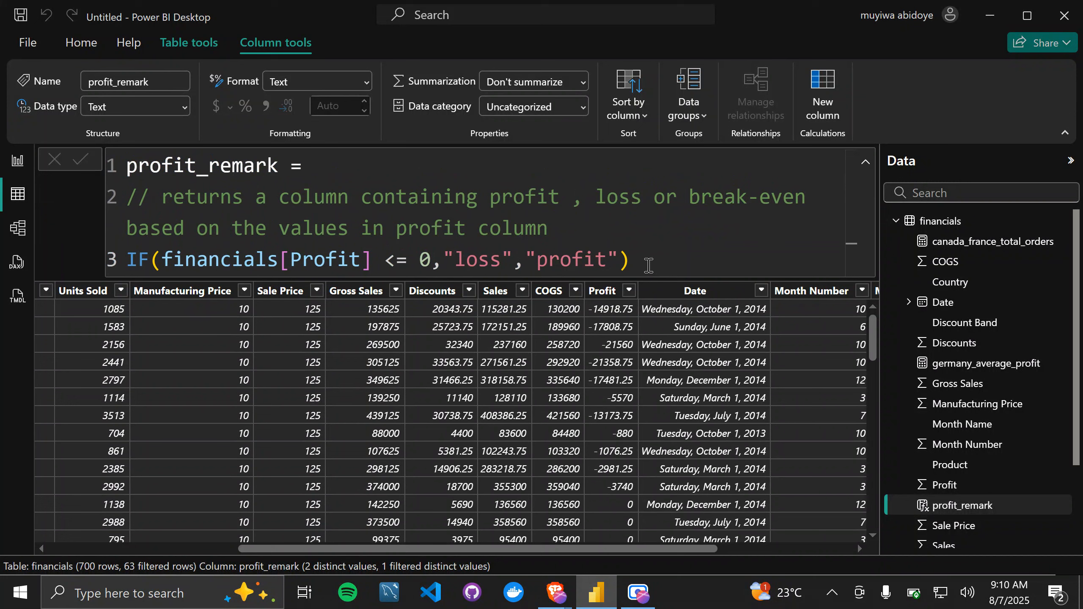
left_click_drag(652, 267, 117, 259)
key("BackSpace")
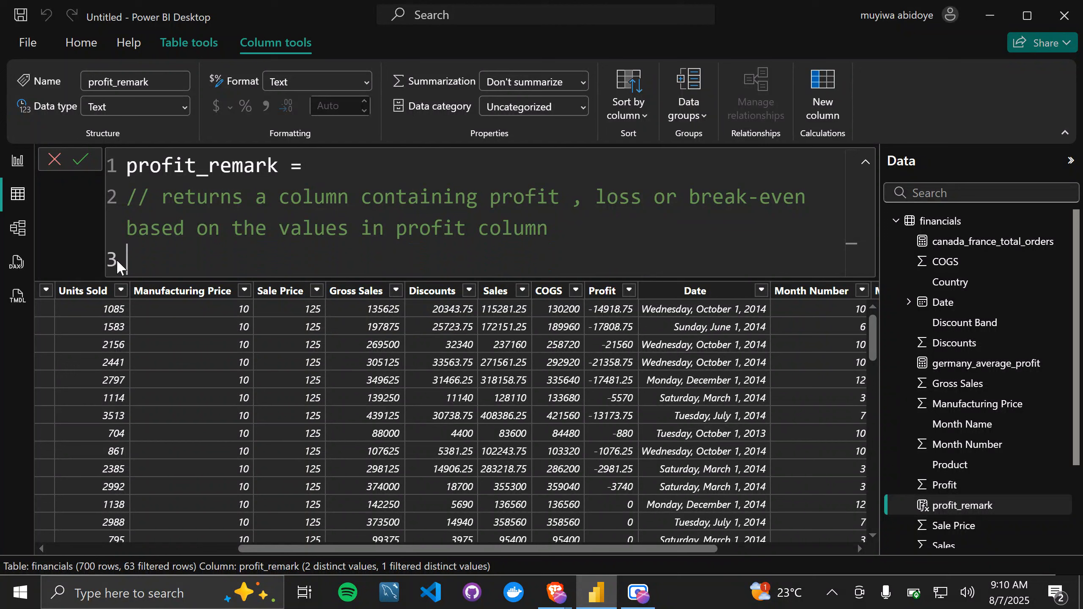
Step: Start a new IF function that tests financials[Profit] < 0 and returns "Loss" when true
type("IF(")
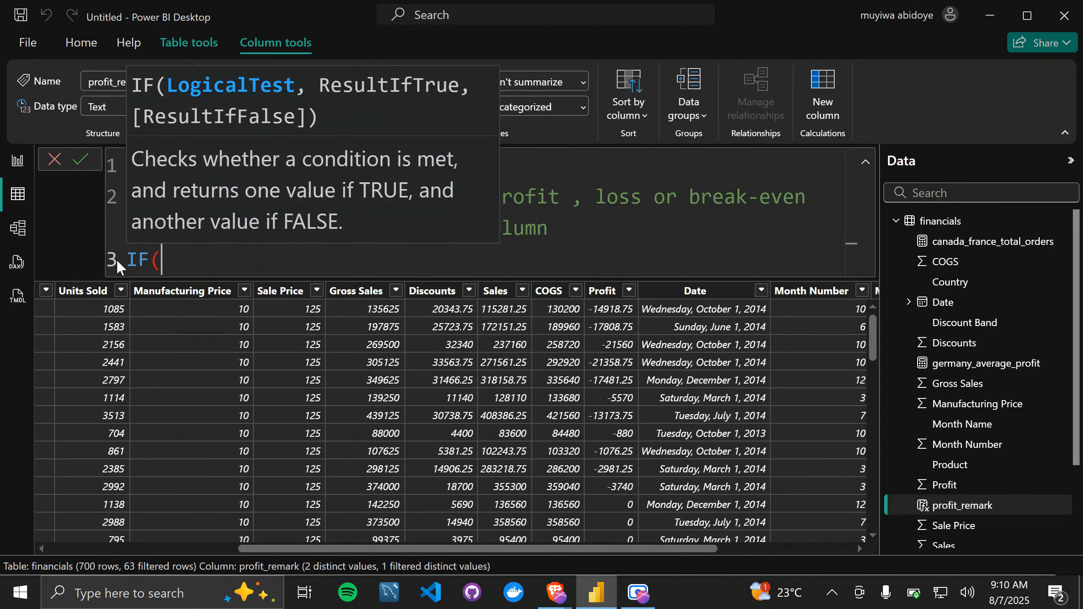
type("profi")
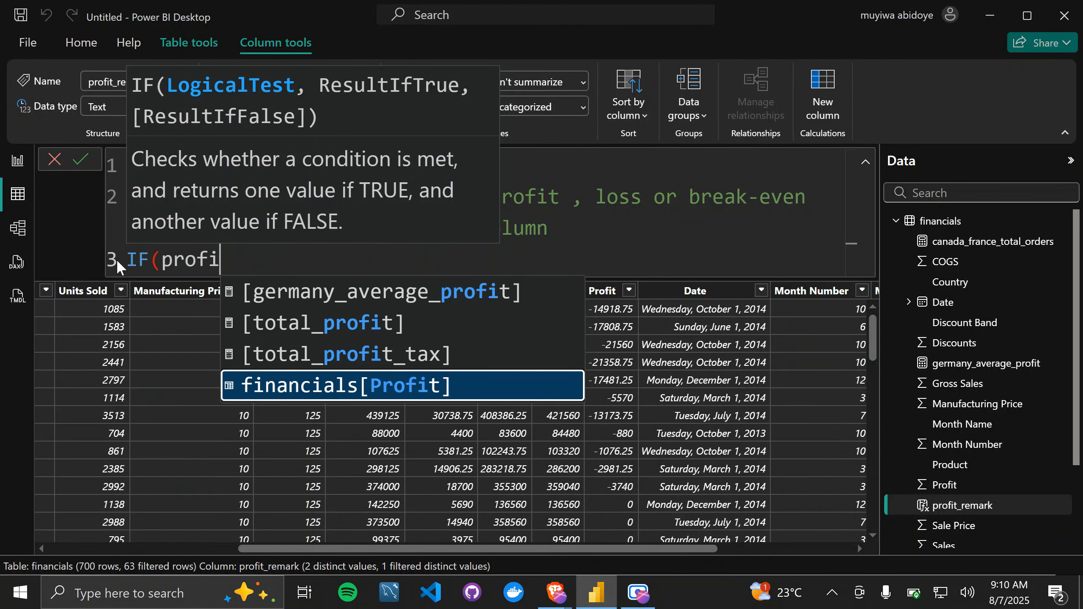
key("Tab")
type("<")
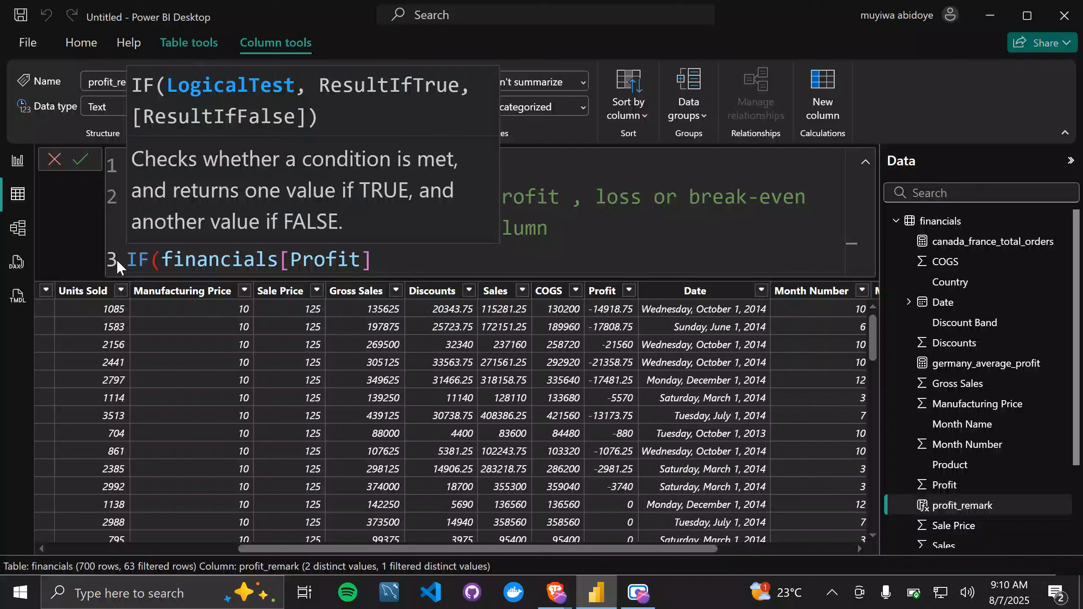
type(" 0,")
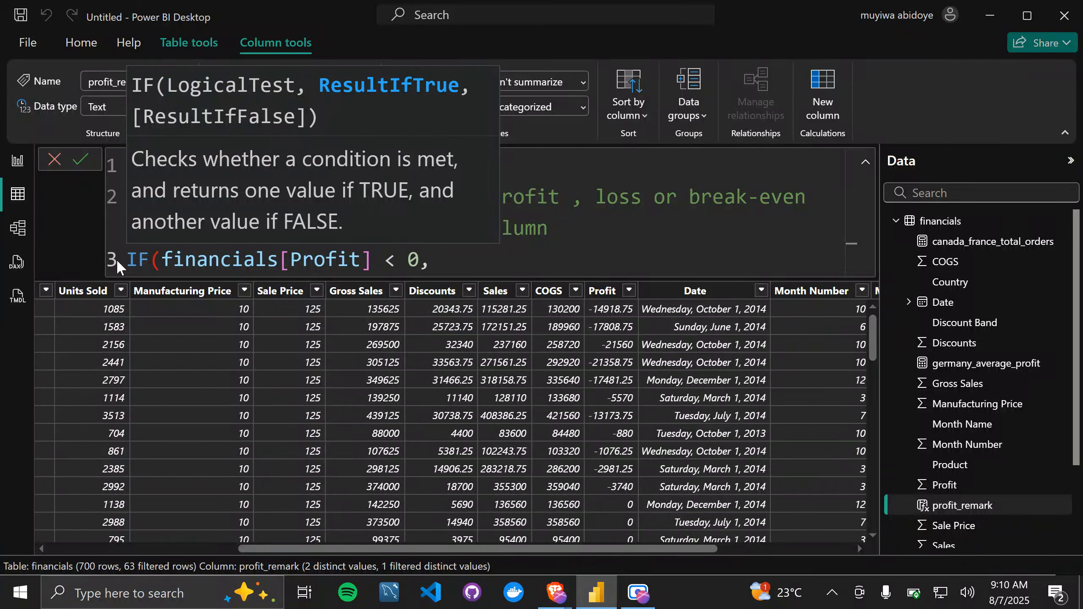
type(" \"Loss")
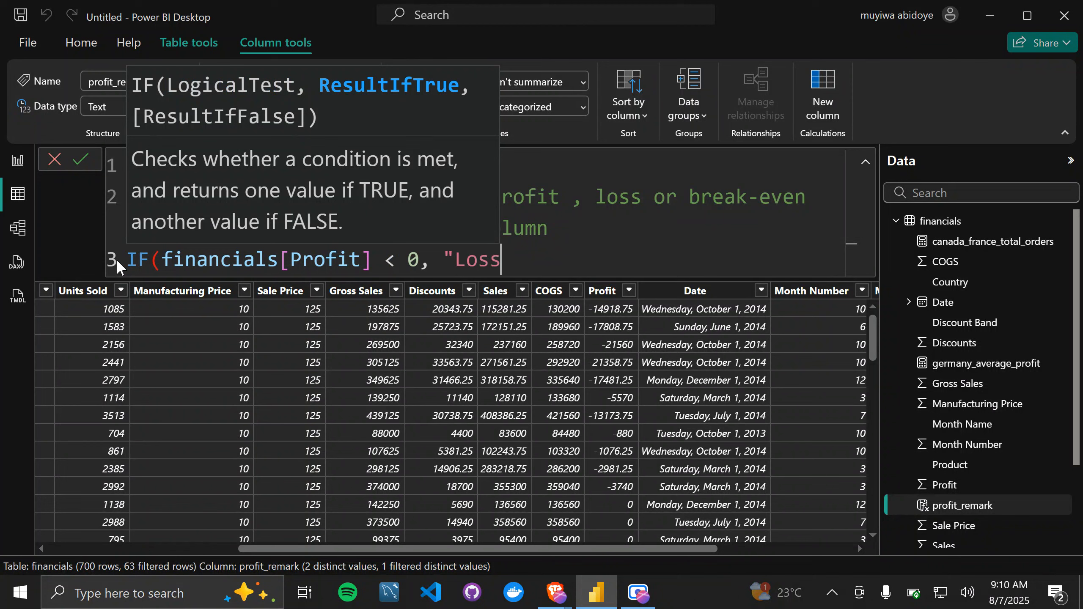
type("\",")
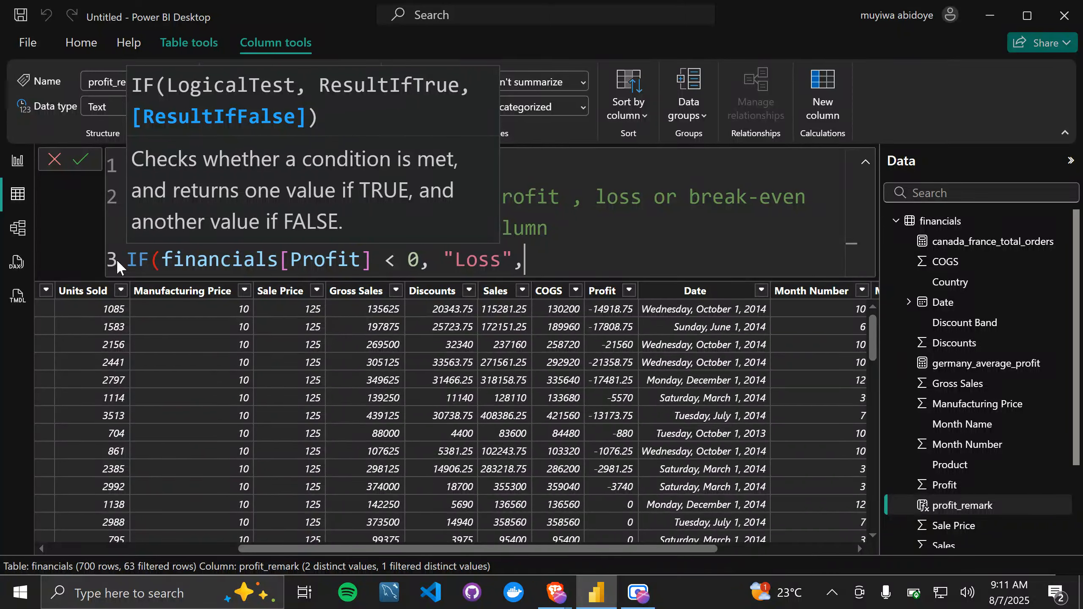
Step: Nest a second IF function as the false result, testing financials[Profit] = 0
type("i")
key("Tab")
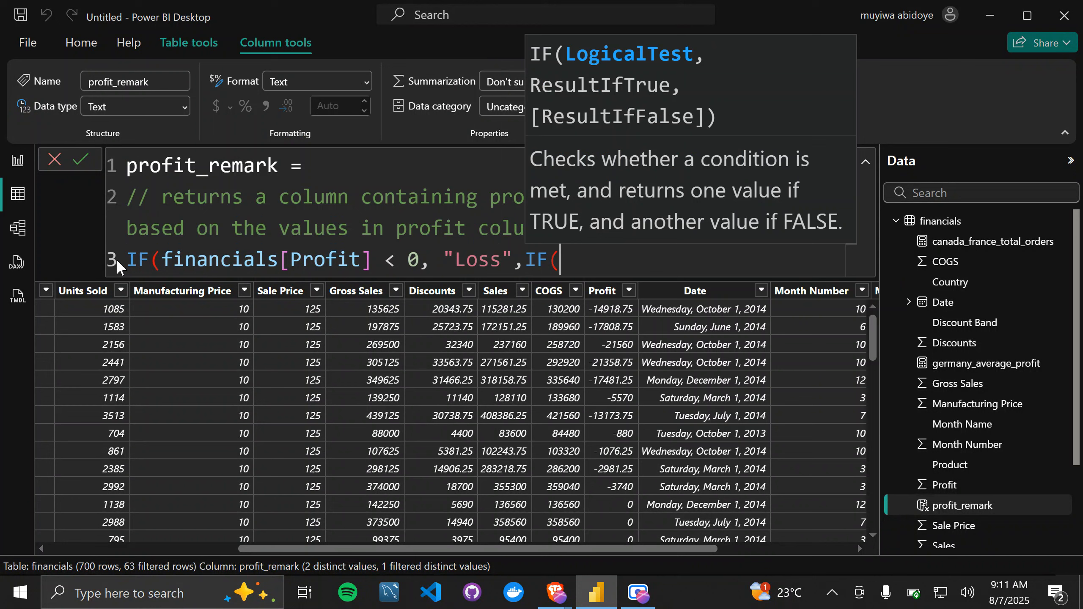
type("pro")
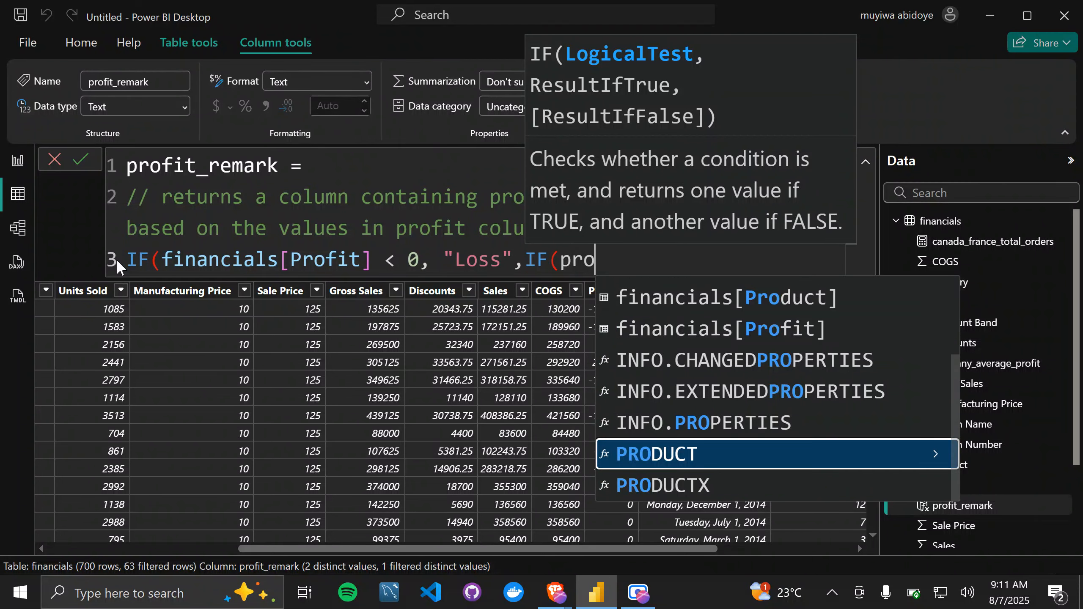
type("fit")
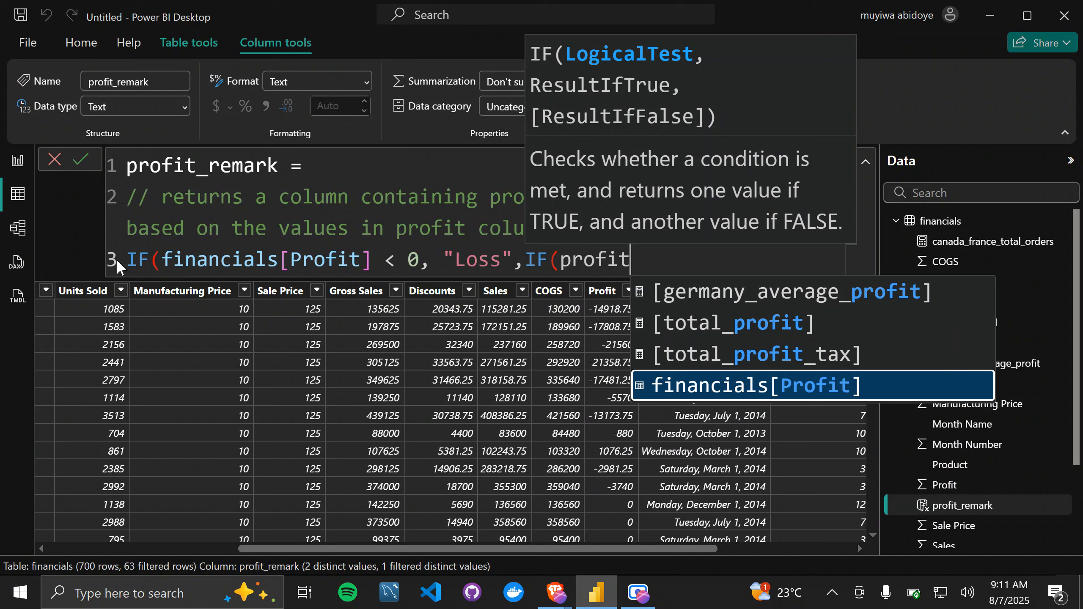
key("Tab")
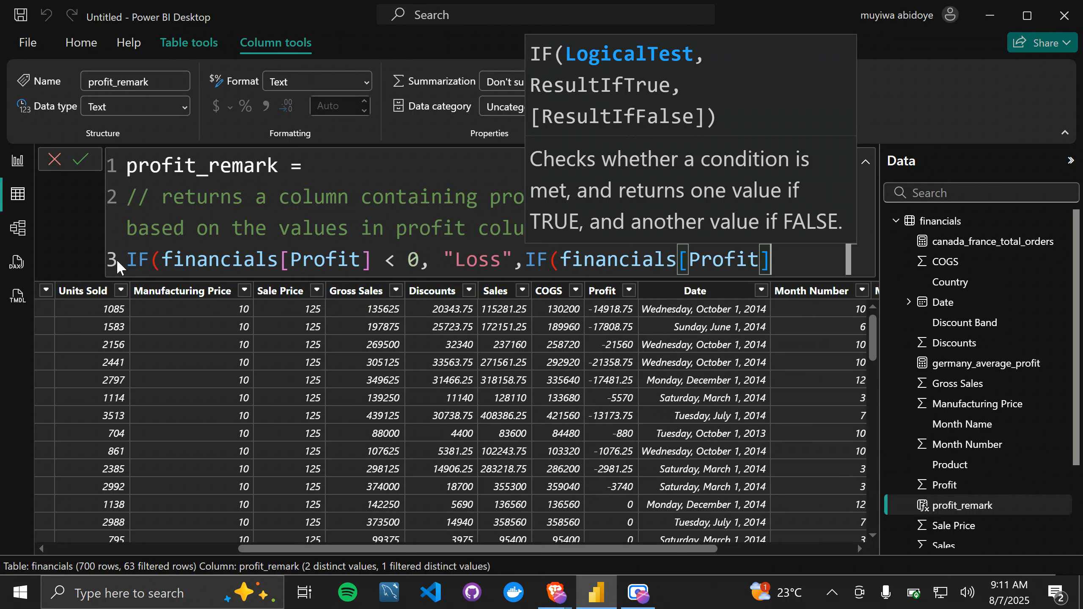
type("= 0, ")
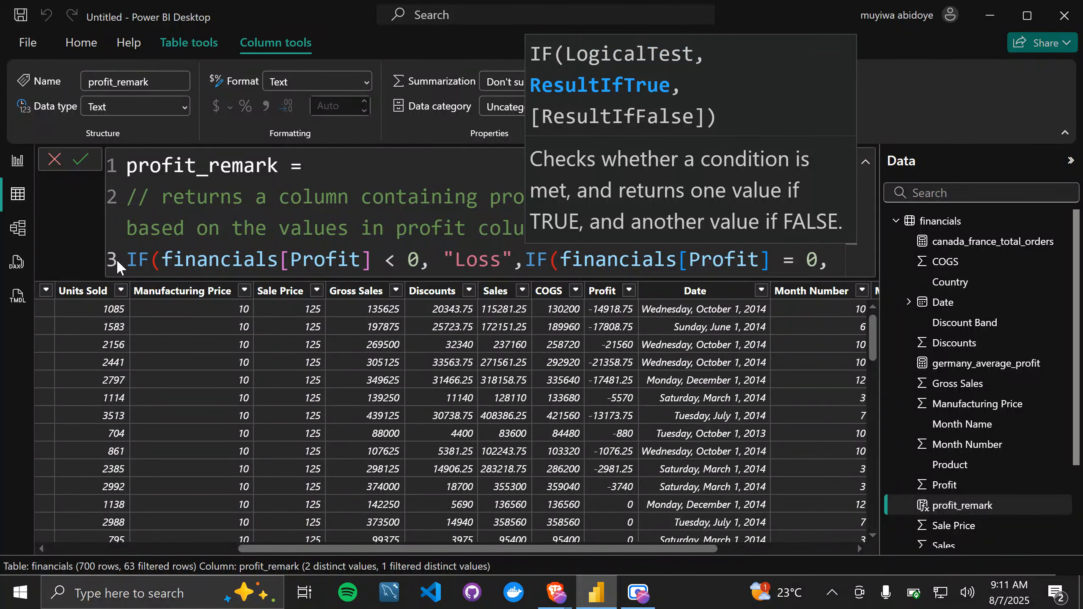
type("\"")
type("bre")
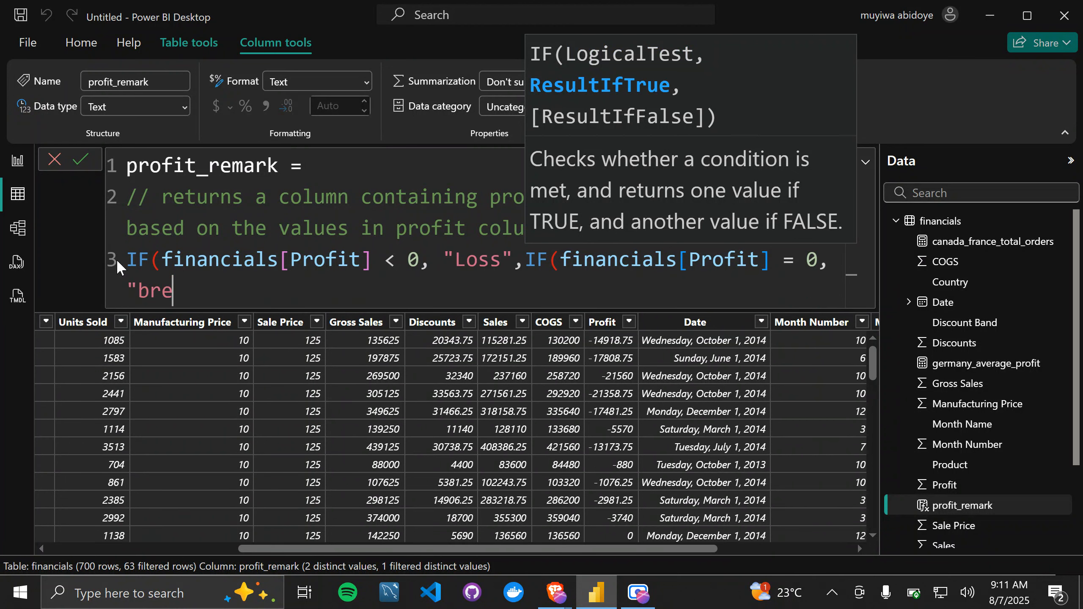
type("ak even\"")
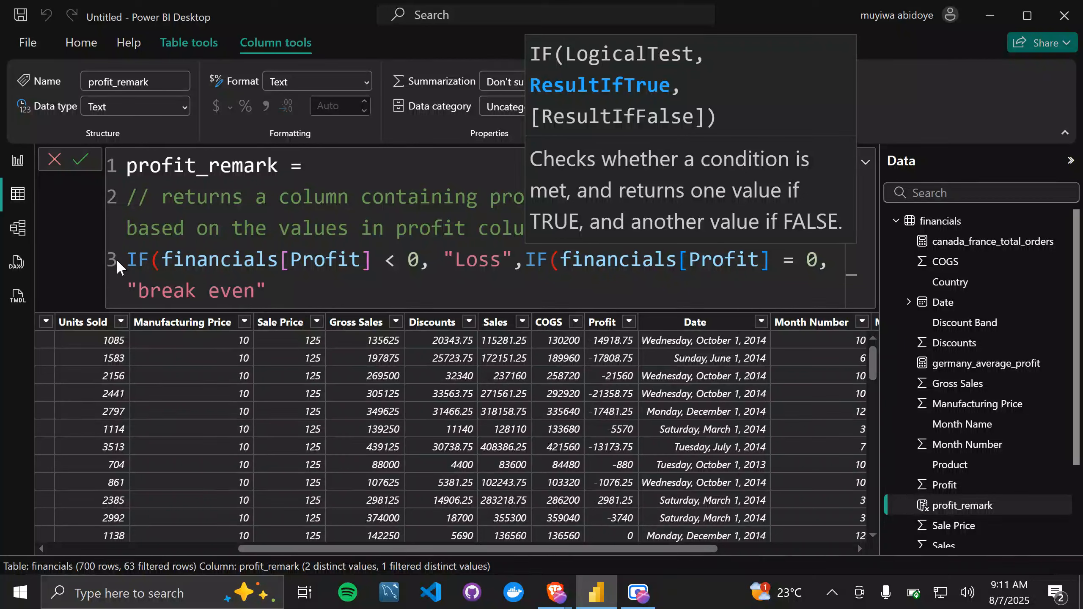
type(",")
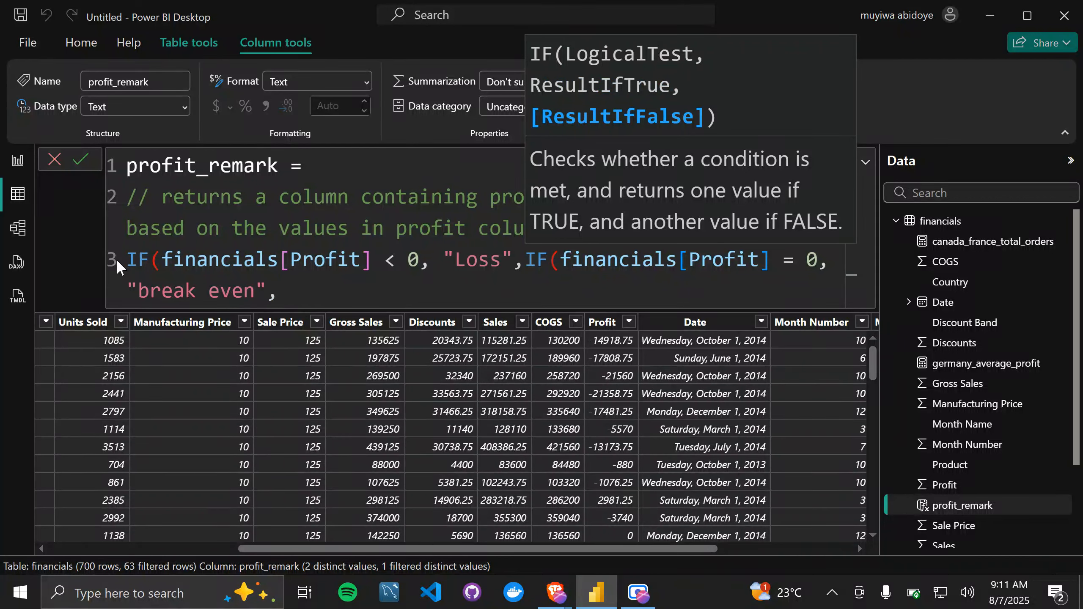
type("\"Profit\")")
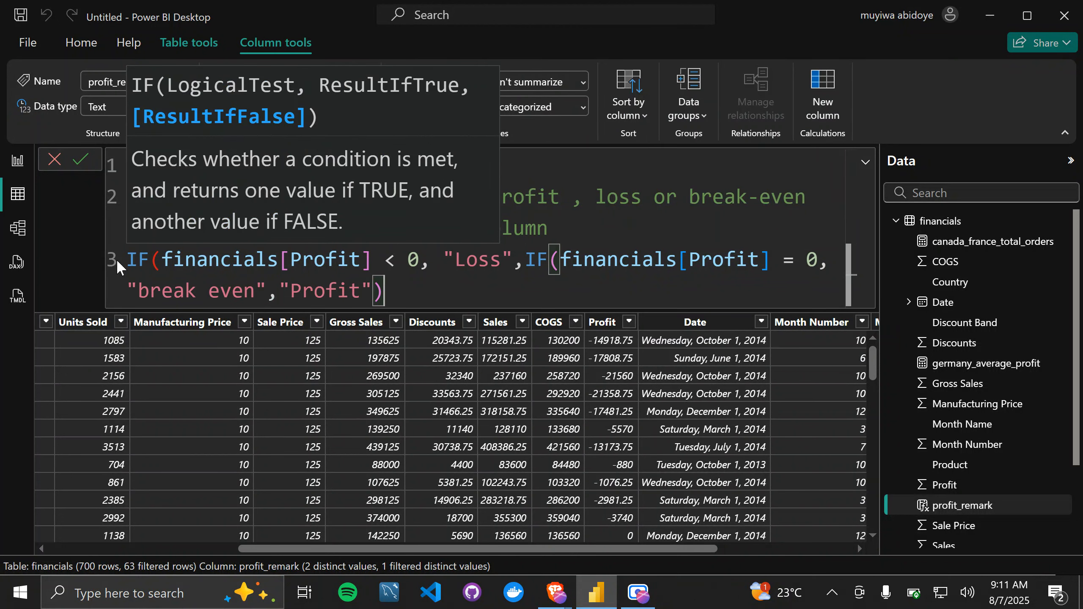
type(")")
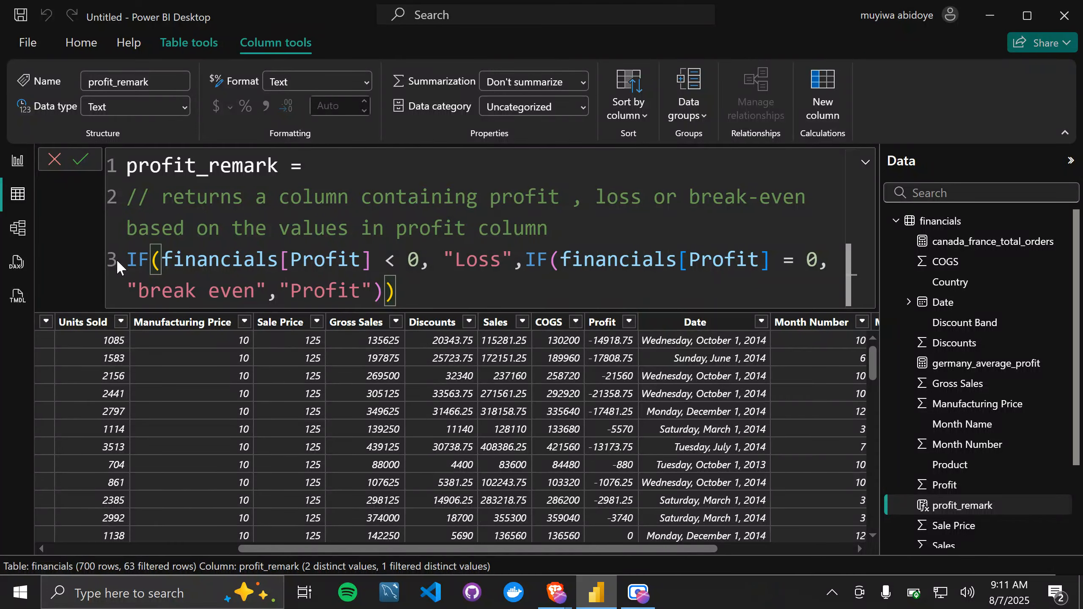
Step: Give the nested IF "break even" as true result and "Profit" as false result, close both parentheses and commit the formula
key("Return")
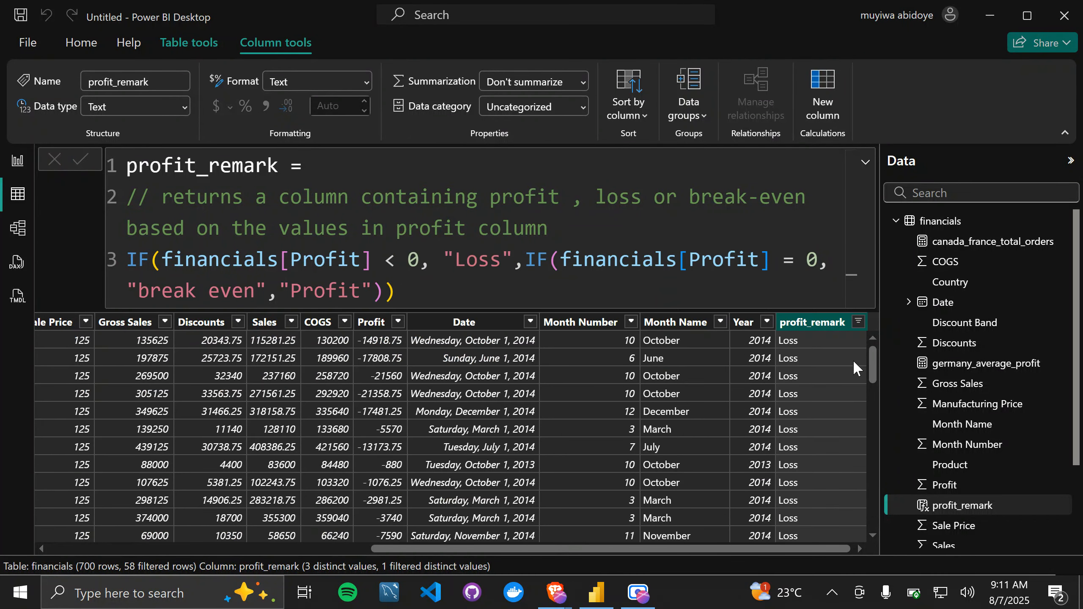
Step: Examine the Profit values against the profit_remark labels across the filtered Loss rows
scroll(797, 418, "down", 2)
scroll(798, 418, "up", 1)
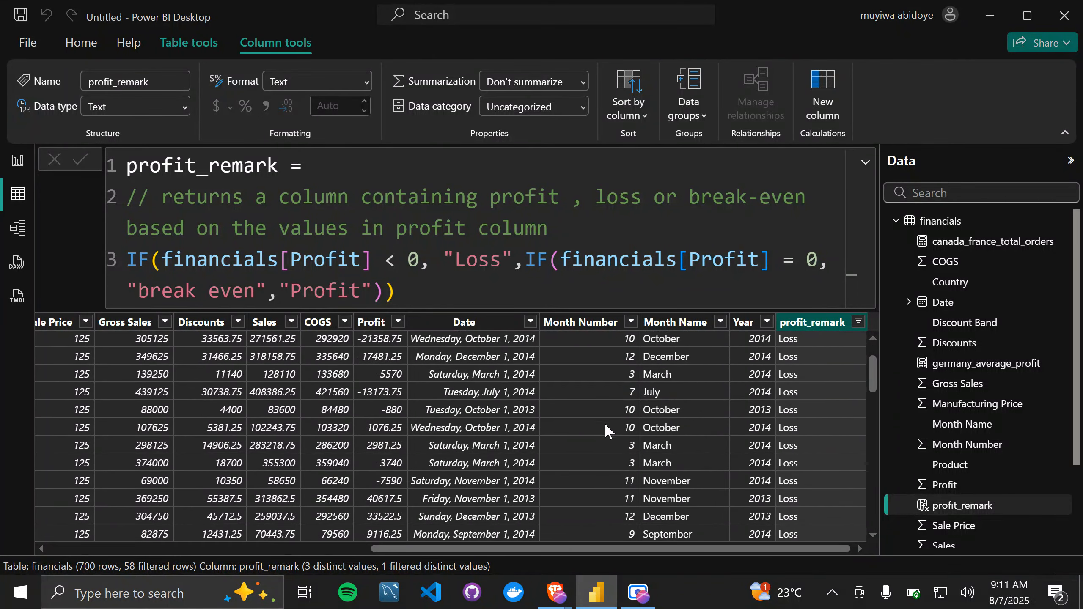
scroll(388, 433, "down", 9)
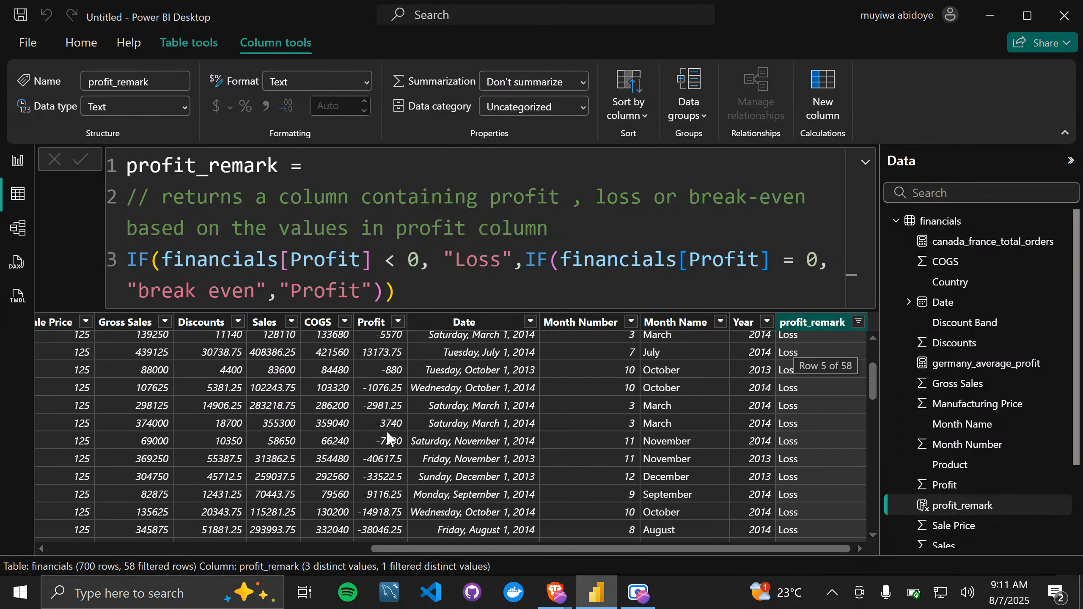
scroll(388, 433, "up", 8)
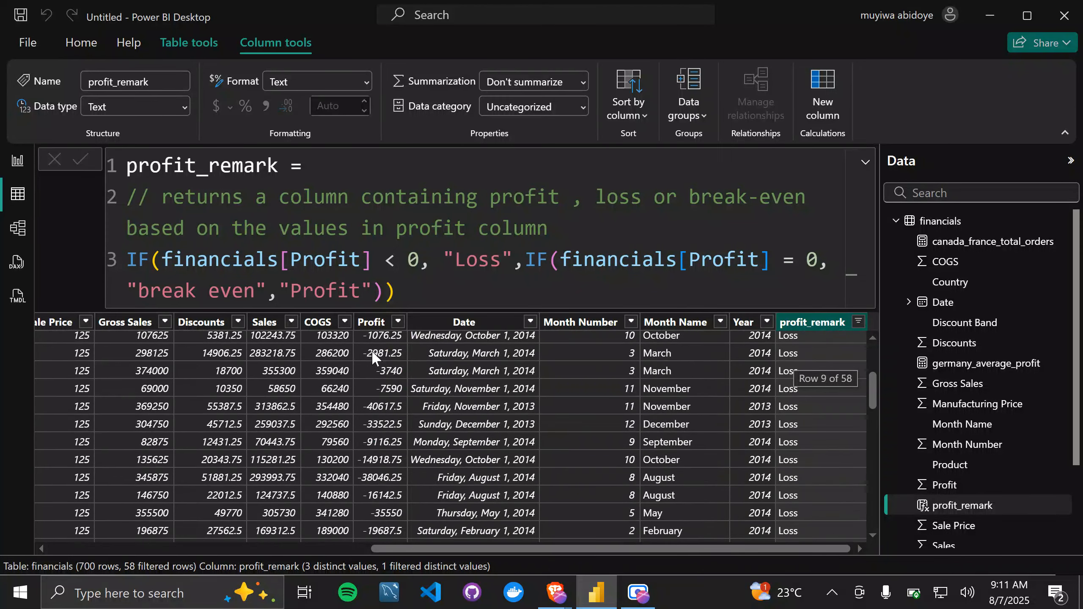
scroll(371, 348, "down", 5)
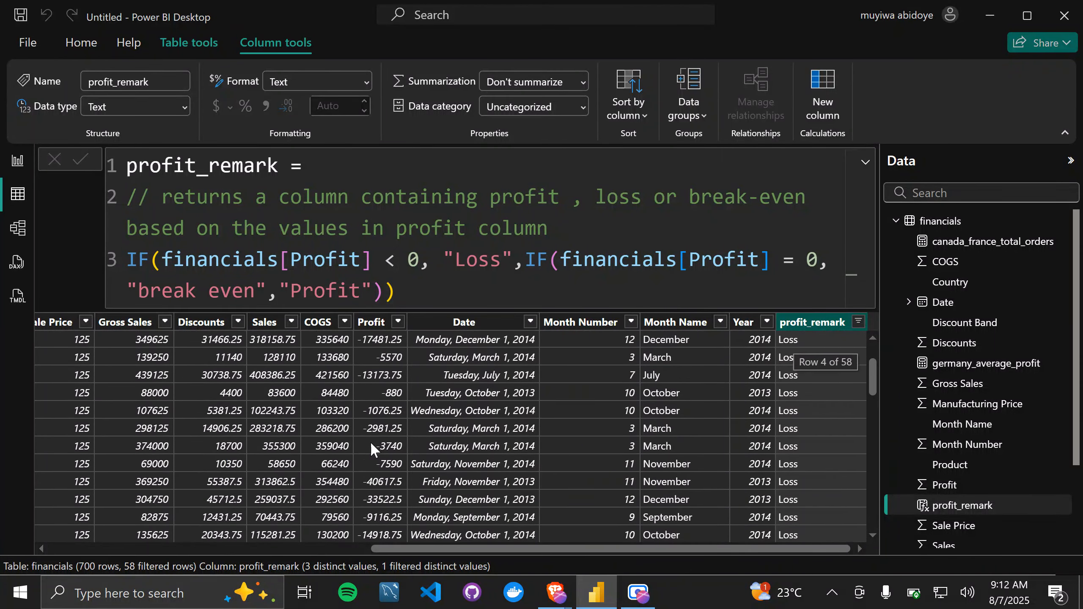
scroll(371, 442, "up", 8)
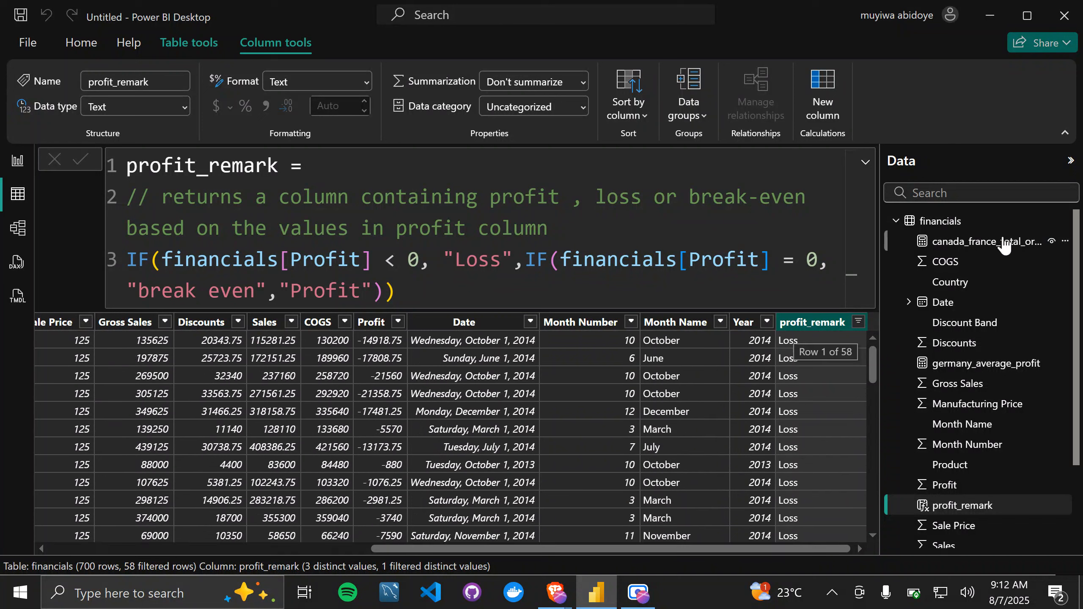
Step: Filter the profit_remark column to only the break even rows, and extend the filter to include the Profit rows
left_click(858, 321)
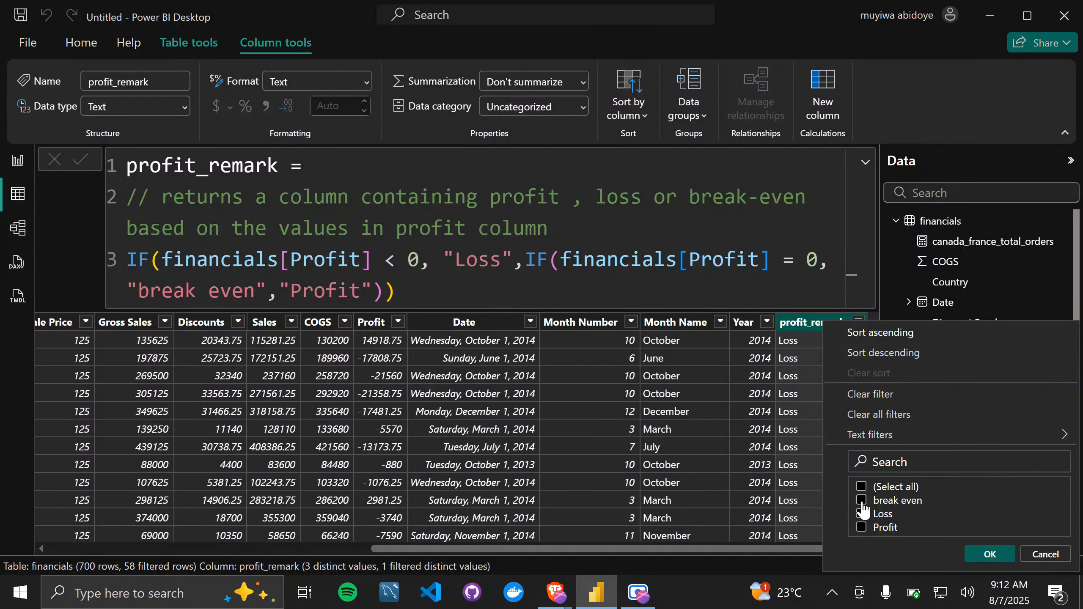
left_click(861, 500)
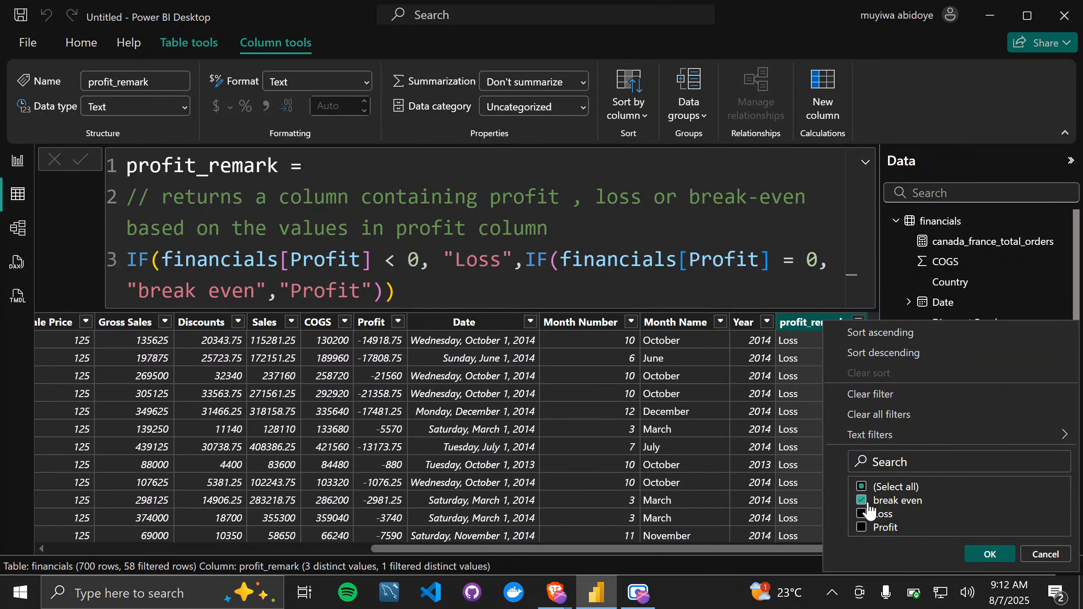
left_click(990, 554)
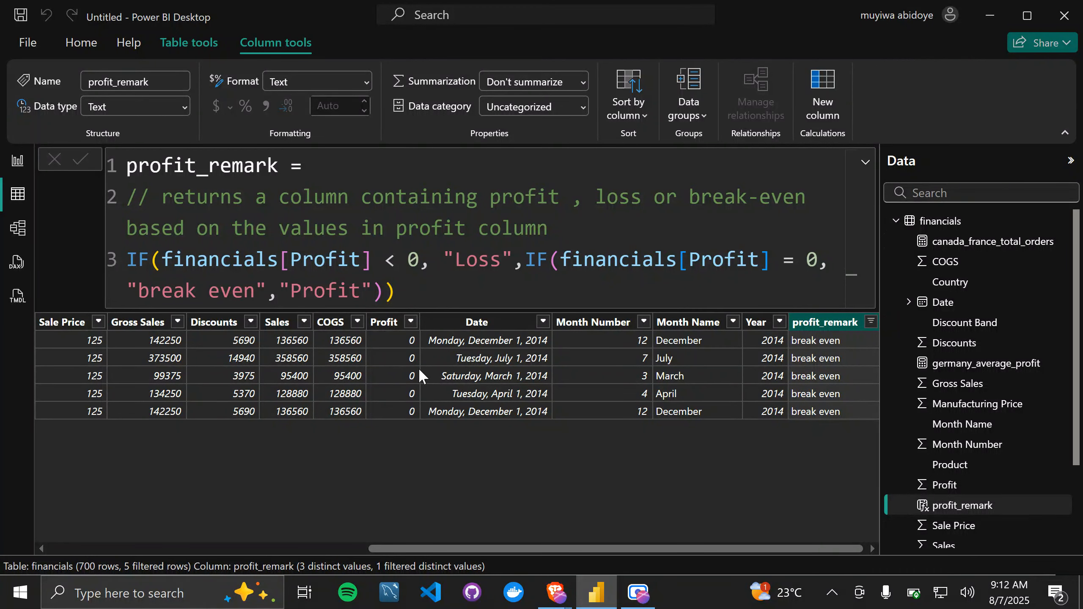
left_click(871, 323)
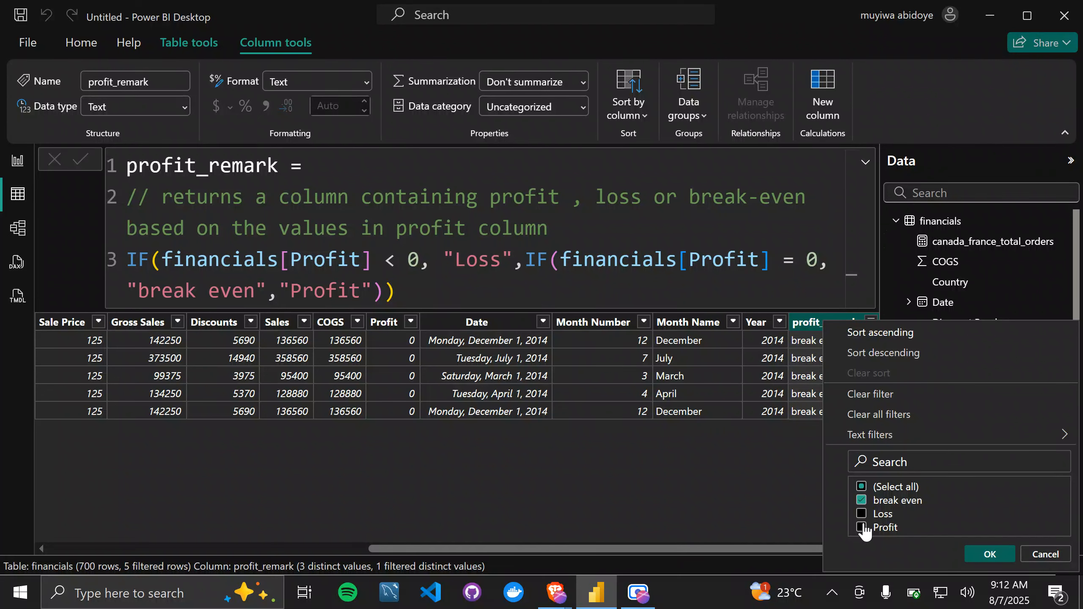
left_click(992, 556)
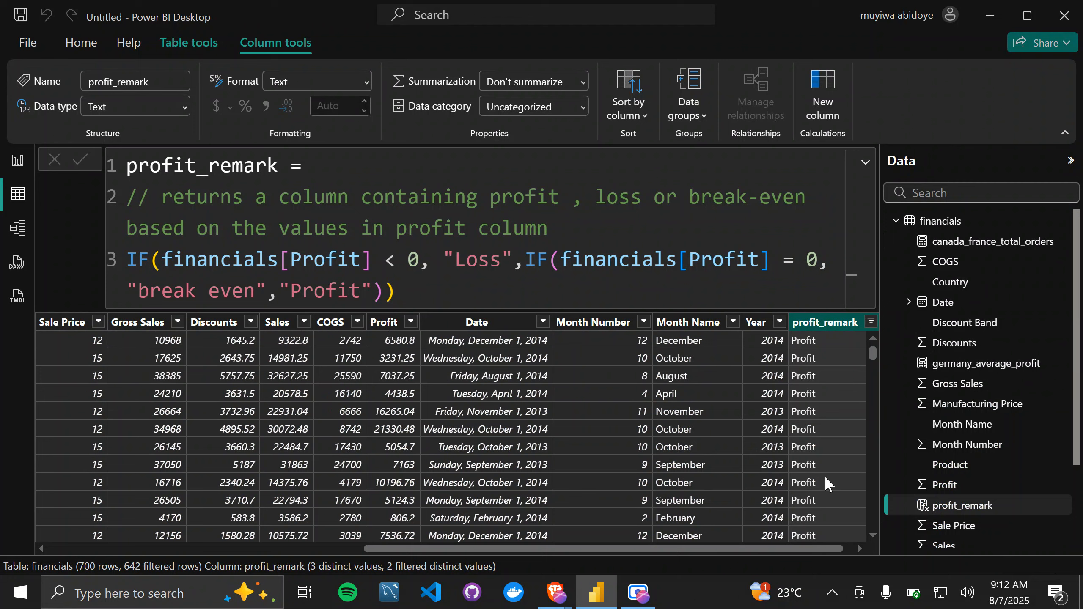
Step: Switch to the DAX reference PDF in the browser and read the AND function's syntax, parameters and return value
key("alt+Tab")
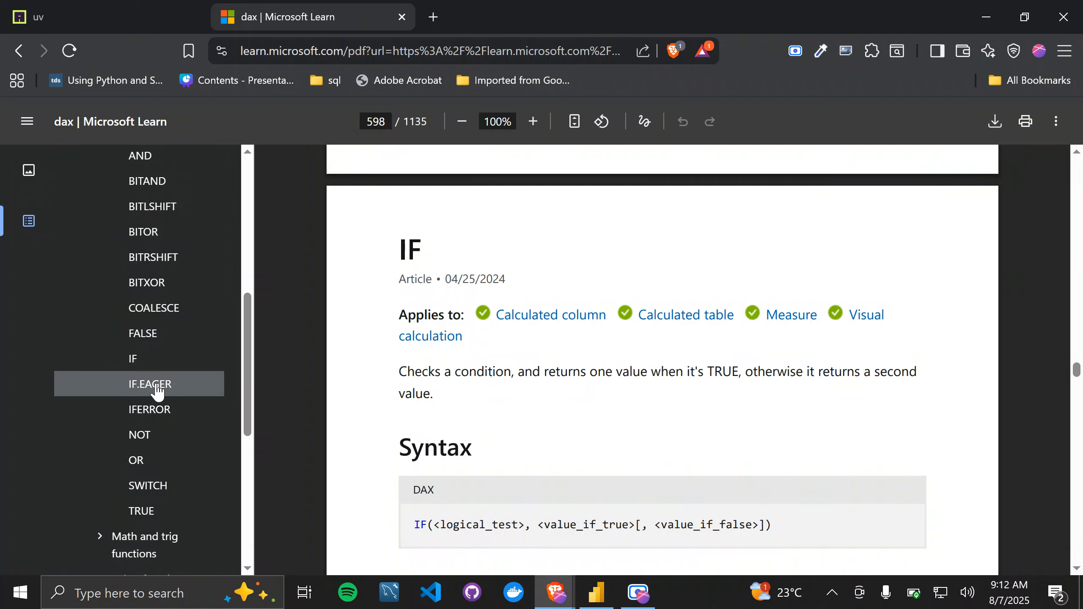
scroll(149, 386, "up", 4)
scroll(150, 389, "up", 1)
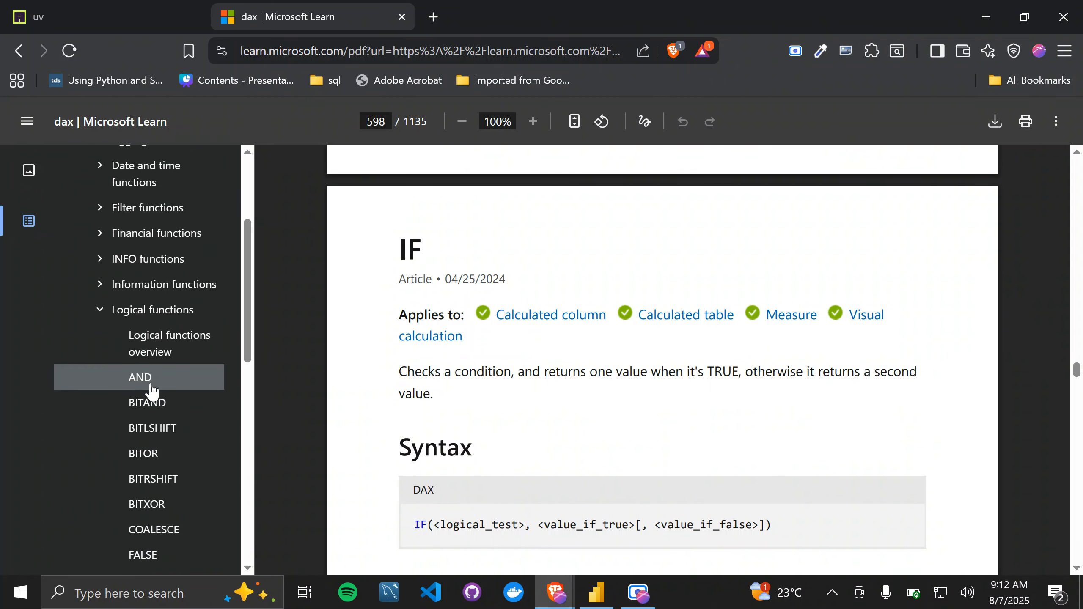
scroll(151, 390, "down", 4)
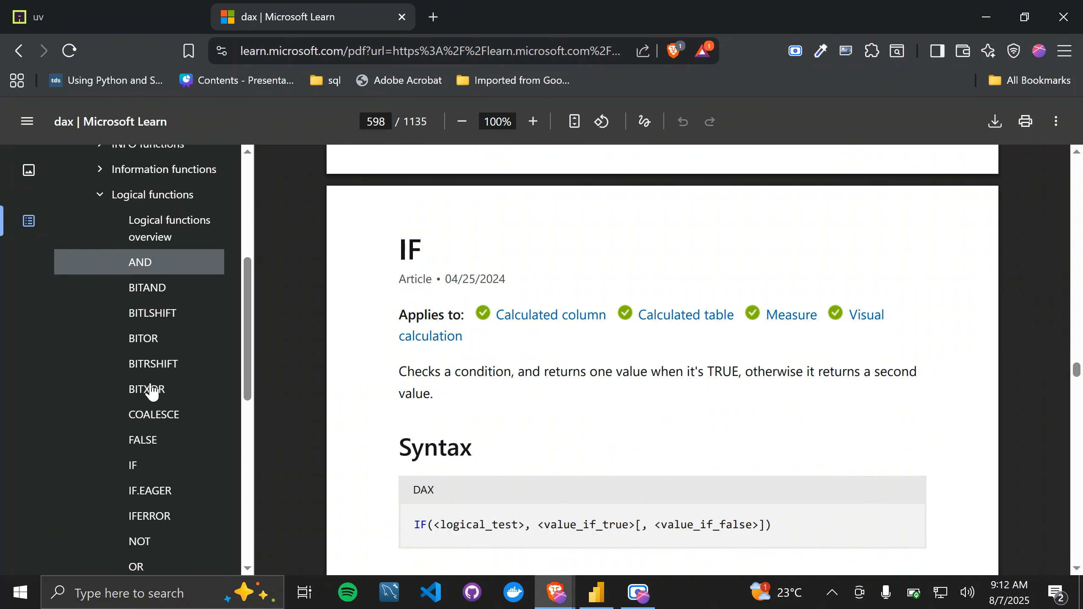
left_click(153, 275)
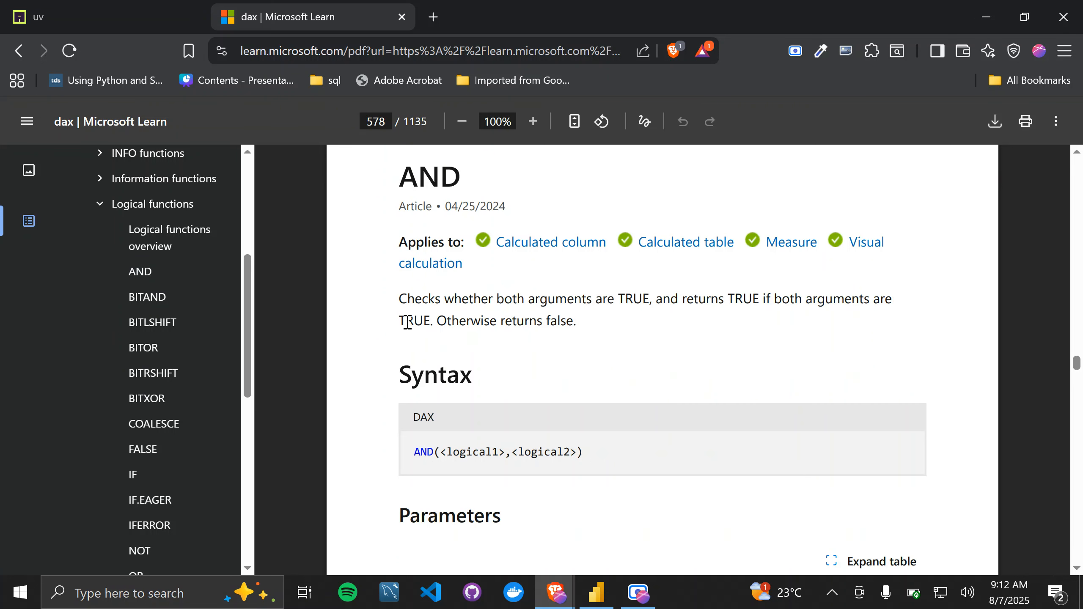
scroll(533, 510, "down", 4)
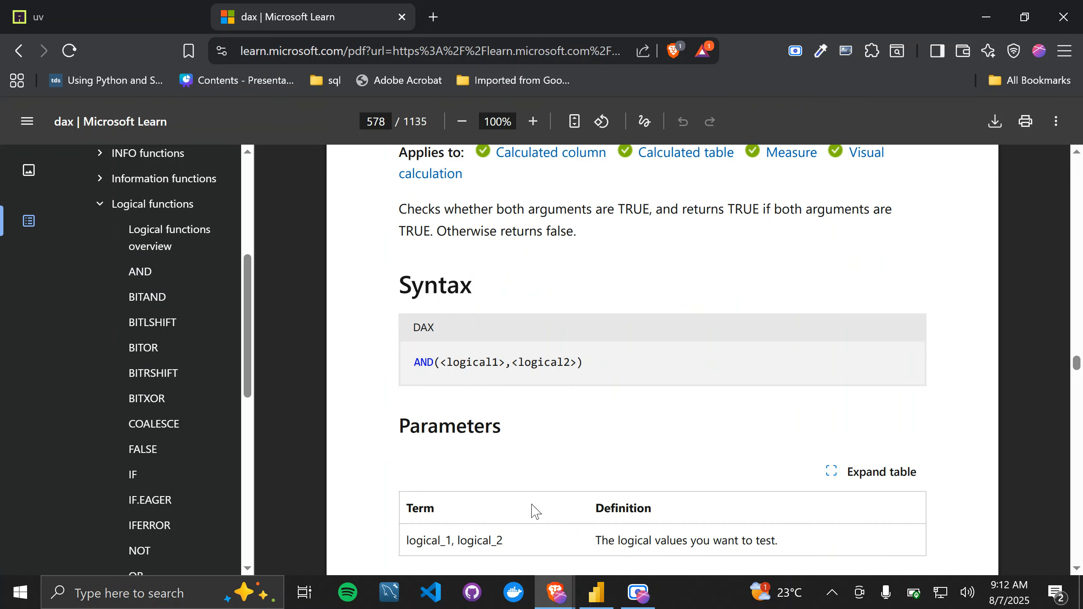
scroll(533, 510, "down", 2)
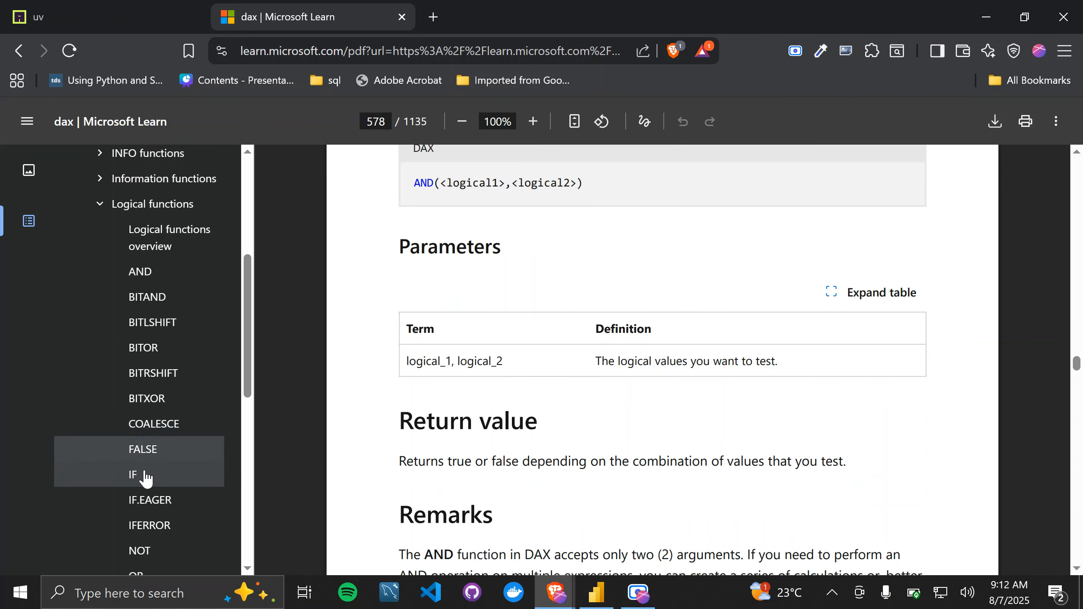
Step: Open the SWITCH function's page in the DAX reference to read its description and syntax, and switch back to Power BI Desktop
scroll(143, 480, "down", 3)
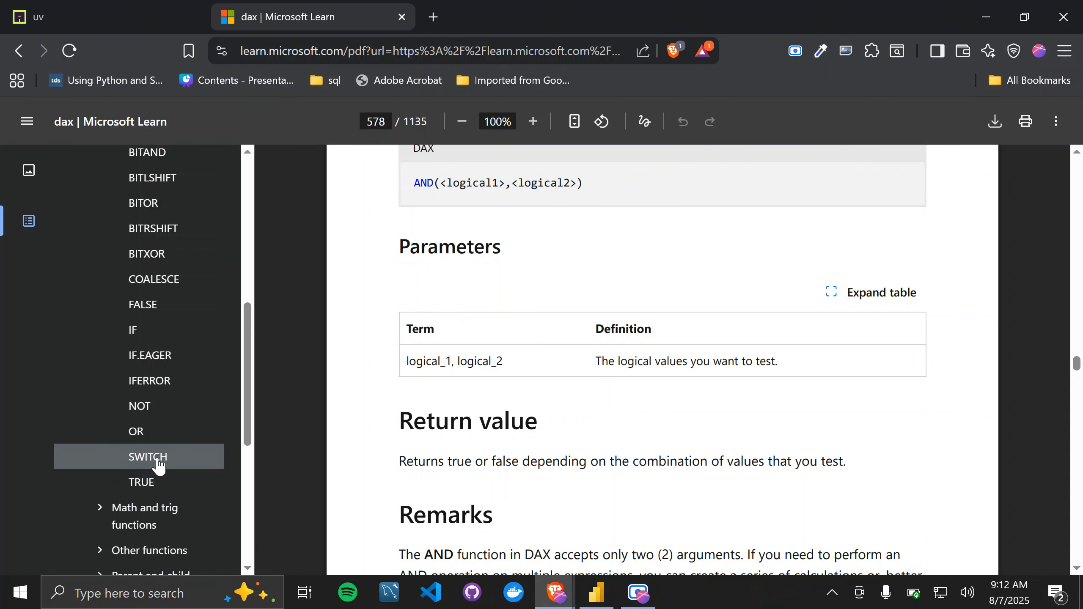
left_click(158, 465)
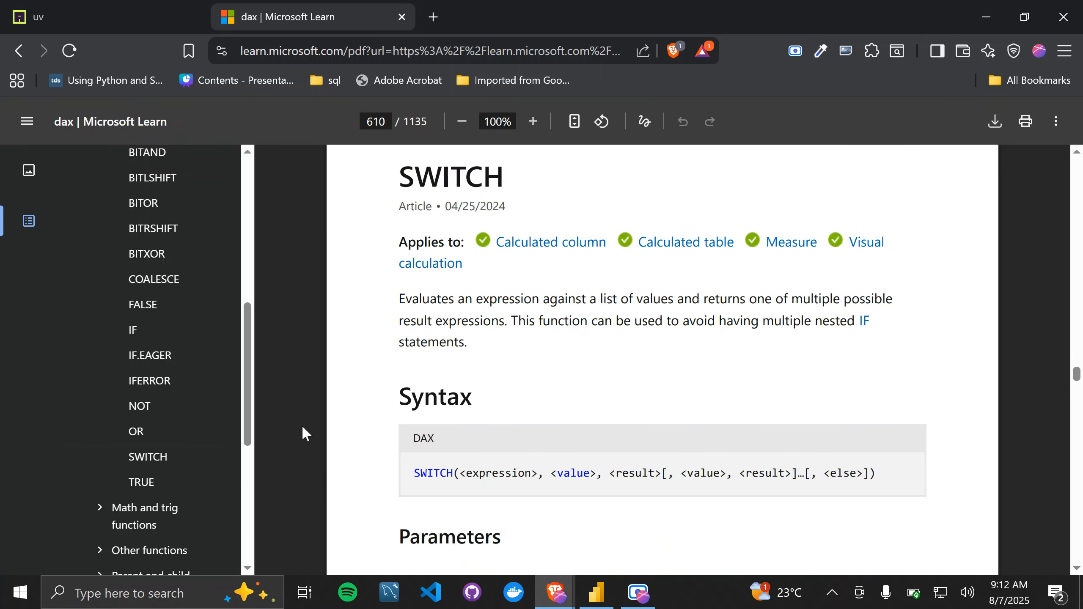
key("alt+Tab")
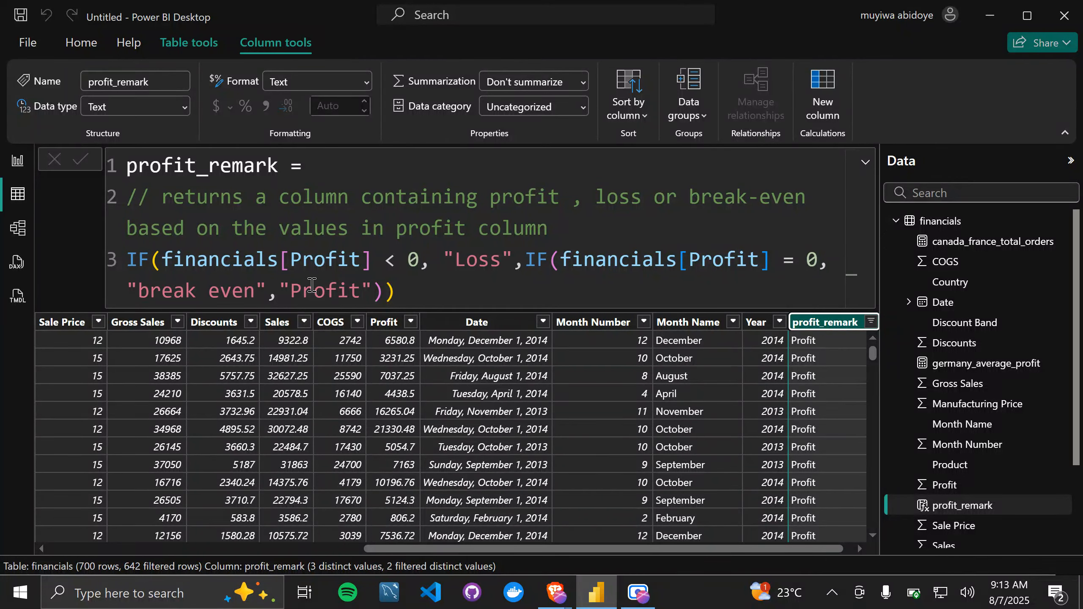
Step: Examine the financials table's columns from Segment to profit_remark and its list of fields and measures
left_click(865, 163)
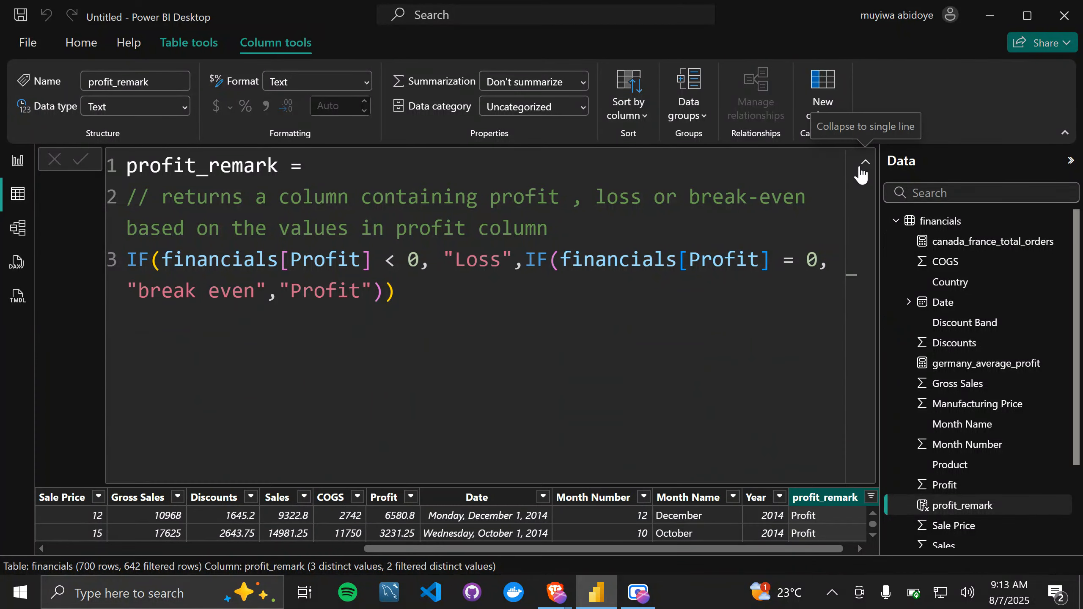
left_click(864, 164)
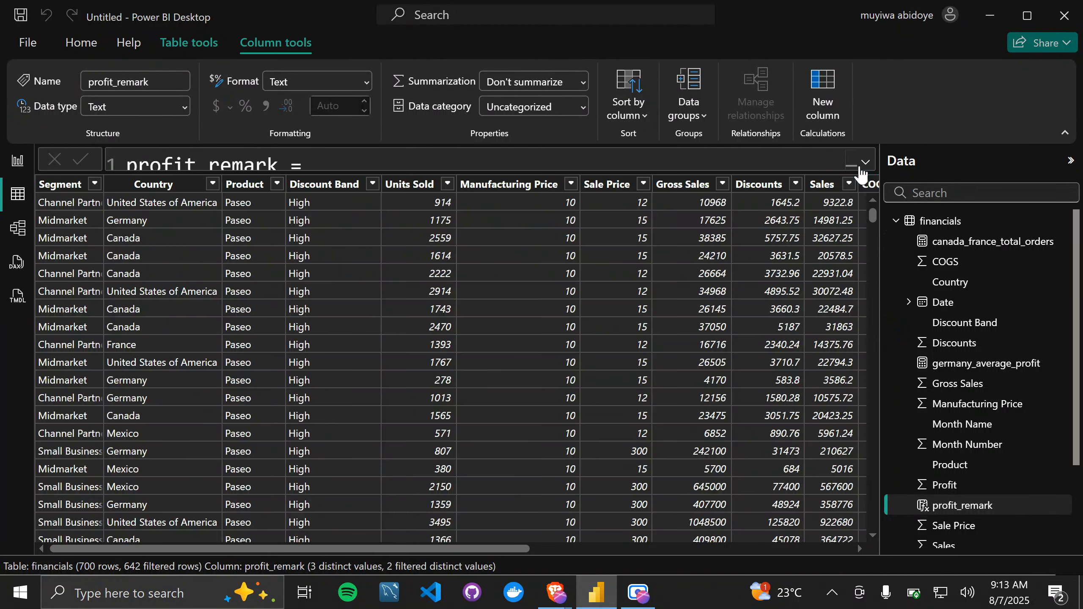
left_click(960, 222)
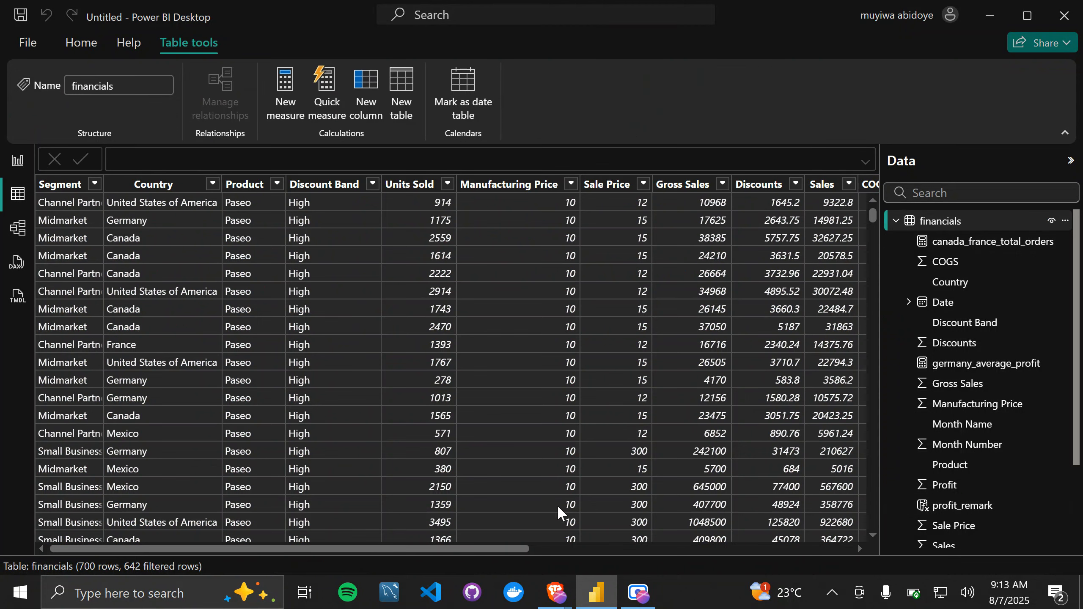
left_click_drag(504, 548, 843, 559)
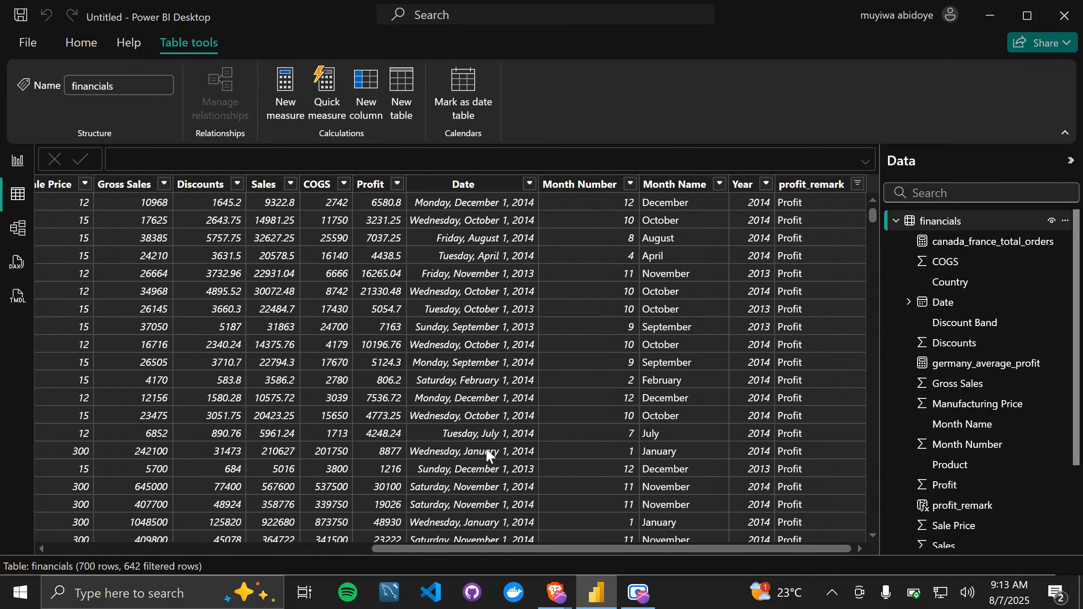
scroll(490, 454, "left", 2)
scroll(487, 449, "left", 5)
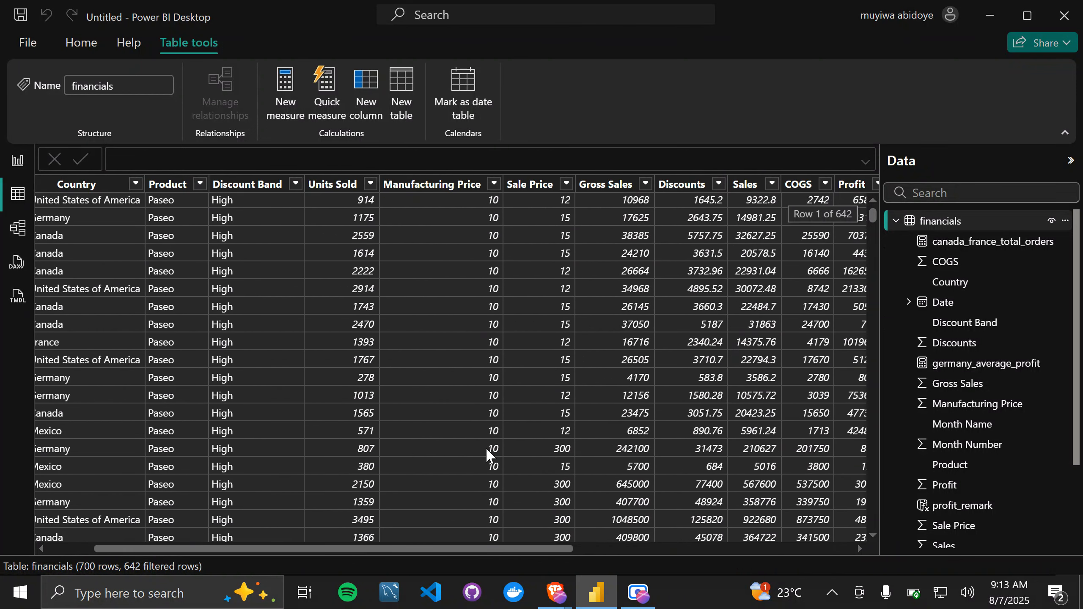
scroll(485, 447, "right", 4)
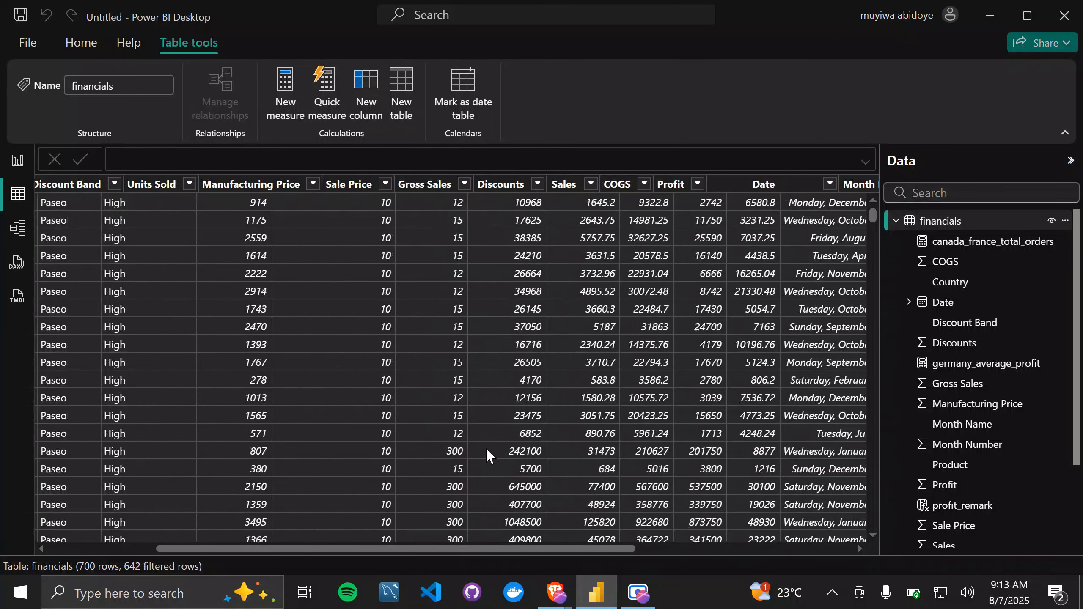
scroll(486, 448, "left", 5)
scroll(486, 447, "left", 1)
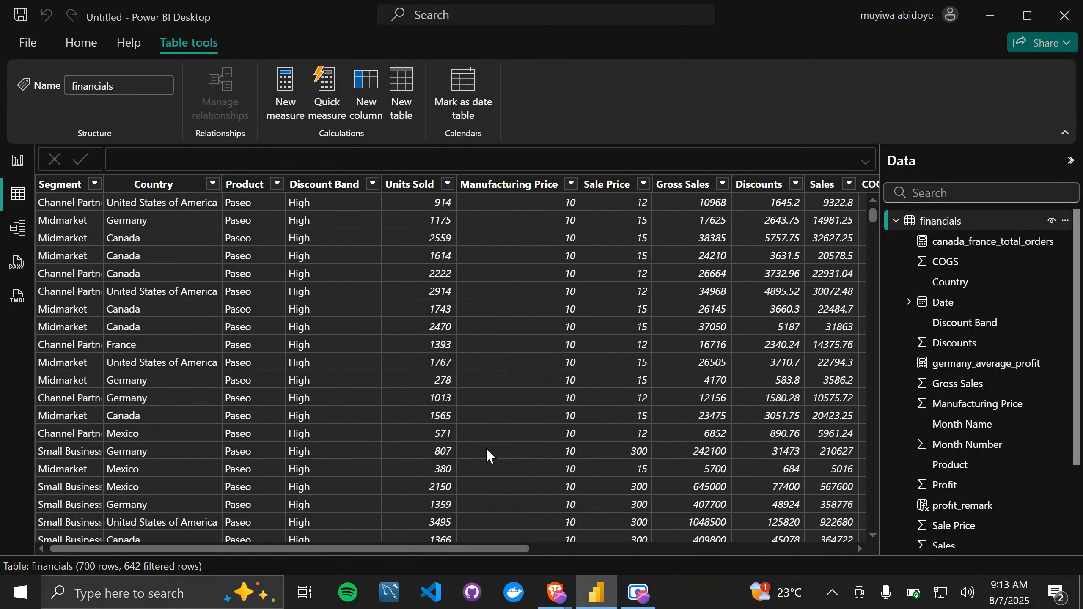
scroll(486, 448, "right", 5)
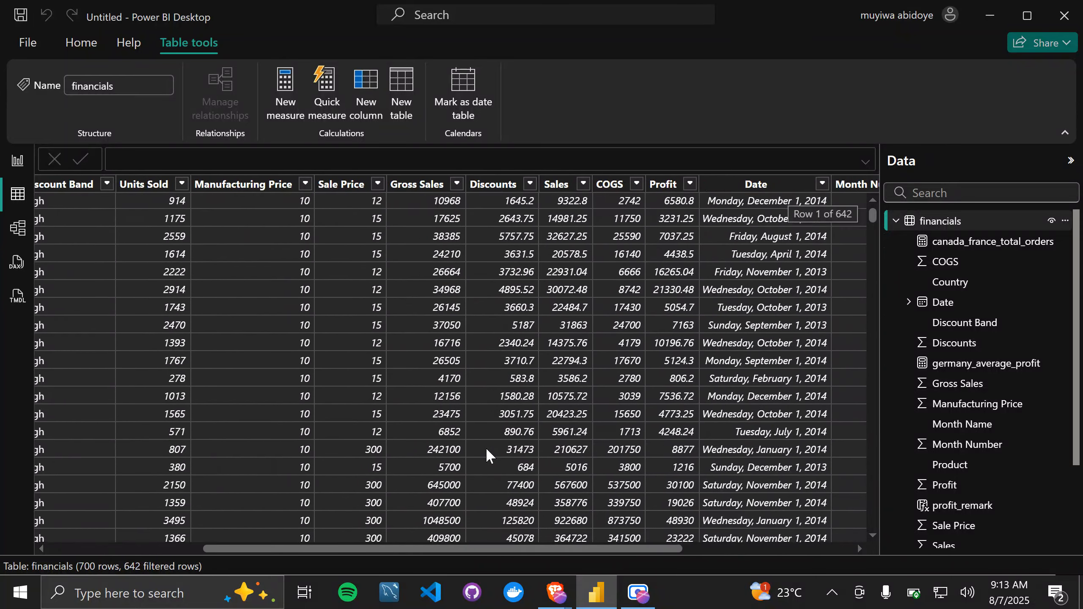
scroll(486, 447, "right", 4)
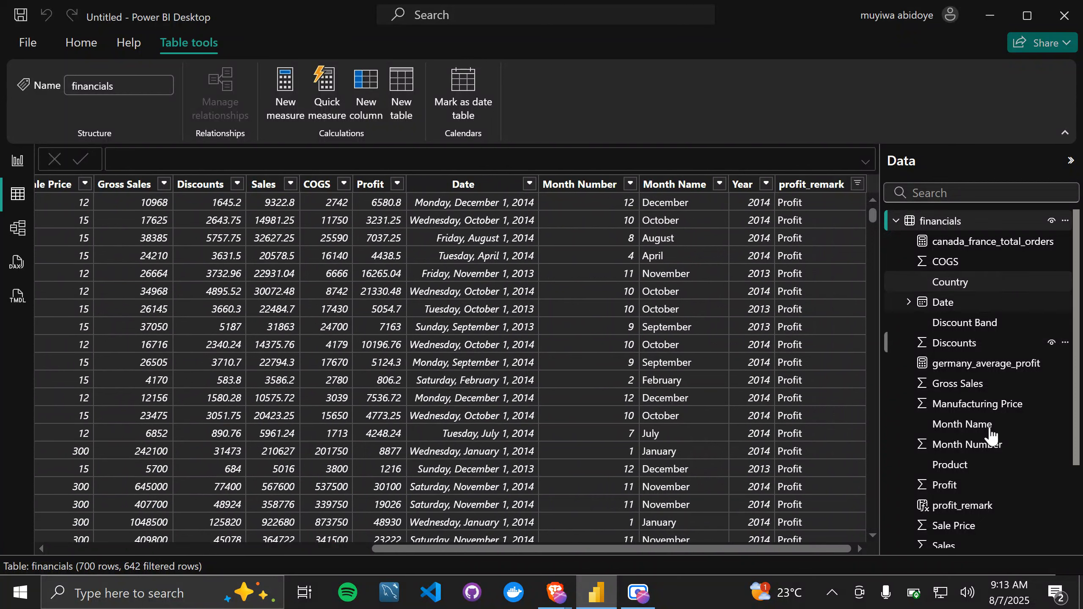
scroll(921, 461, "down", 2)
scroll(985, 480, "up", 3)
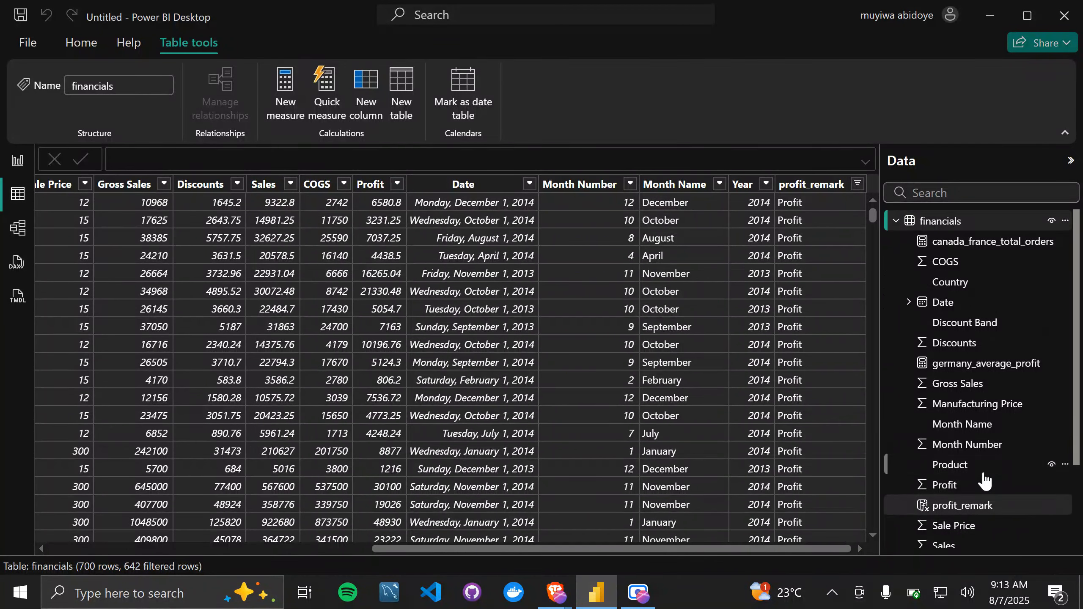
scroll(986, 480, "down", 5)
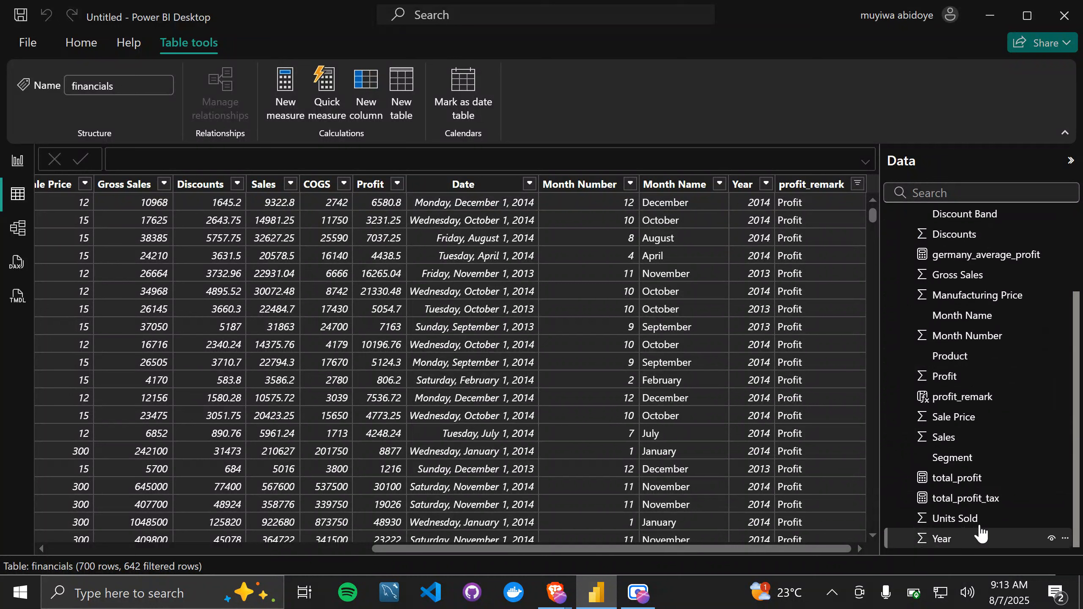
Step: Delete the nested IF expression from the profit_remark formula, keeping the column name and comment, and commit the change
left_click(980, 399)
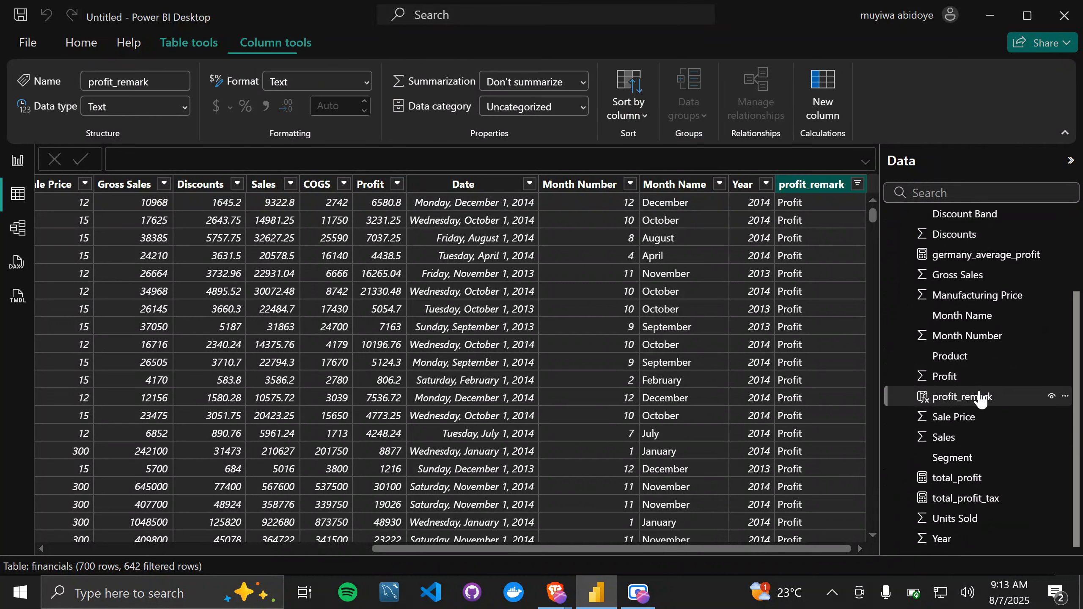
left_click(865, 162)
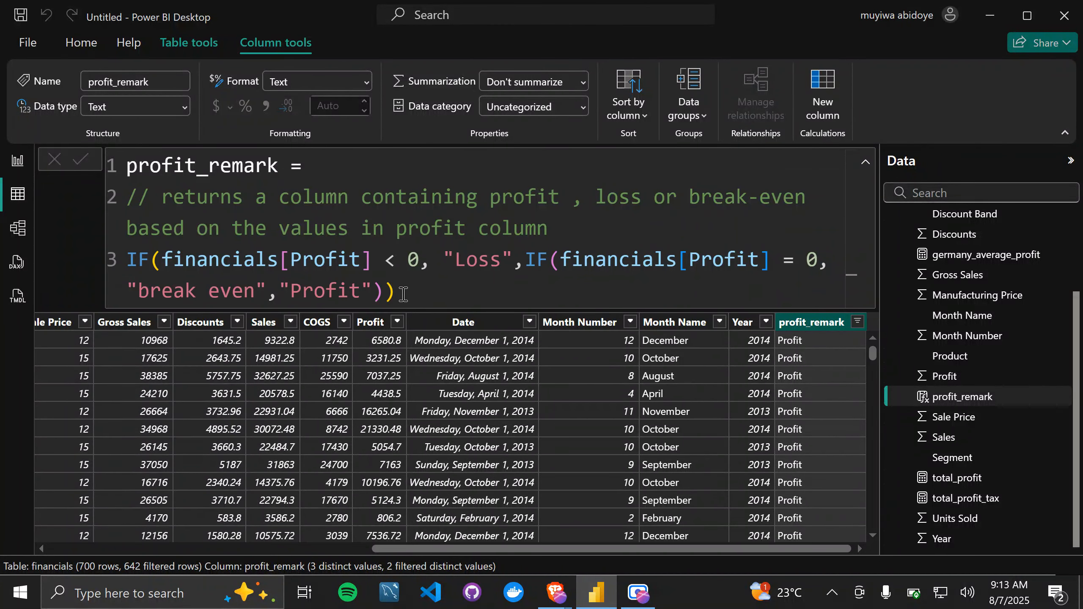
left_click_drag(403, 294, 115, 267)
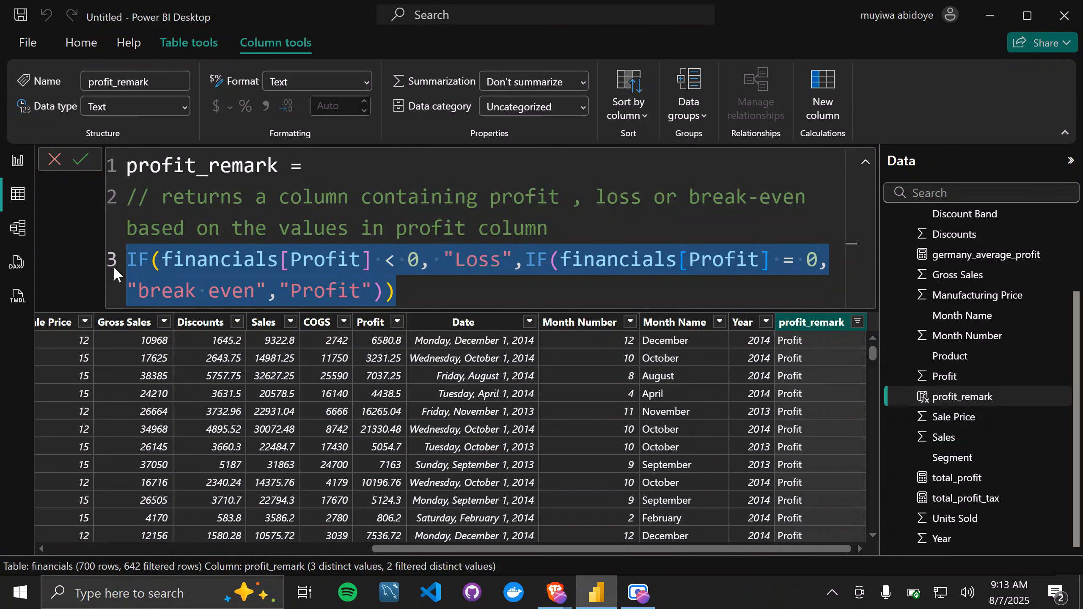
key("BackSpace")
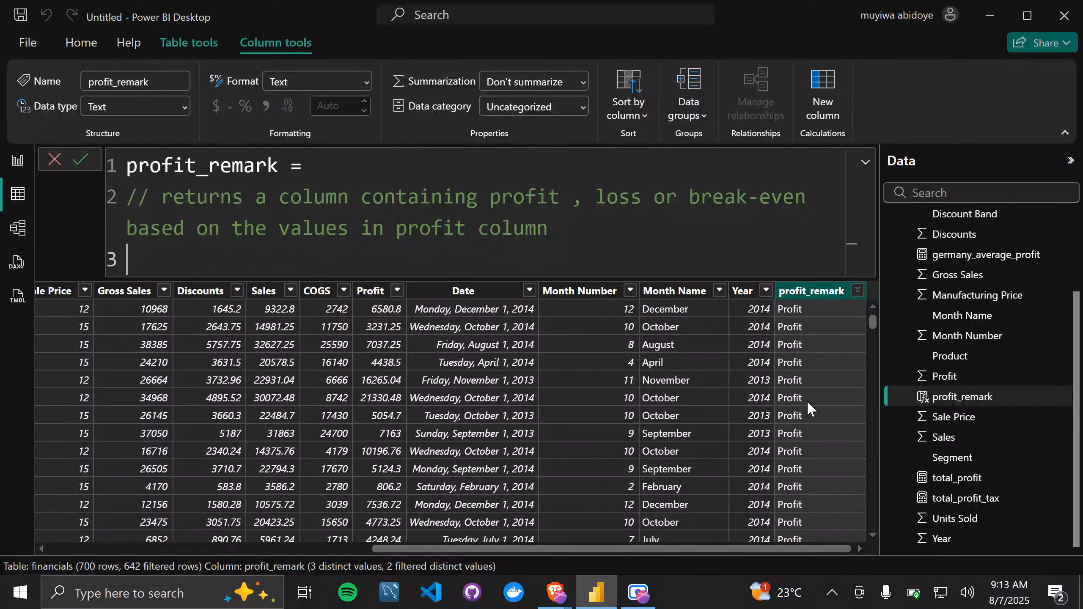
left_click(807, 373)
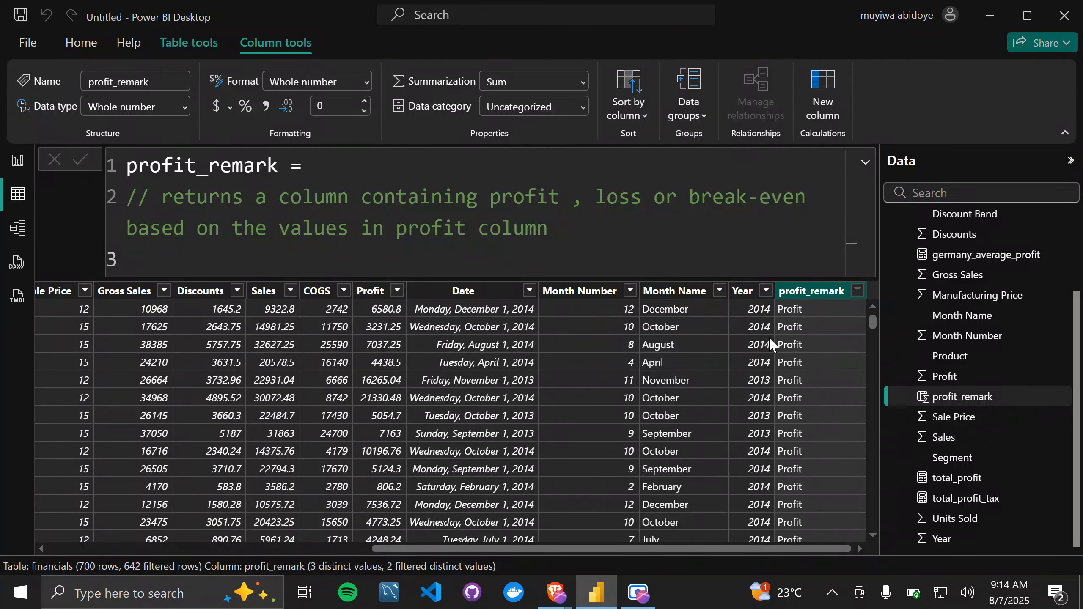
Step: Reset the profit_remark column filter to include all values
left_click(865, 165)
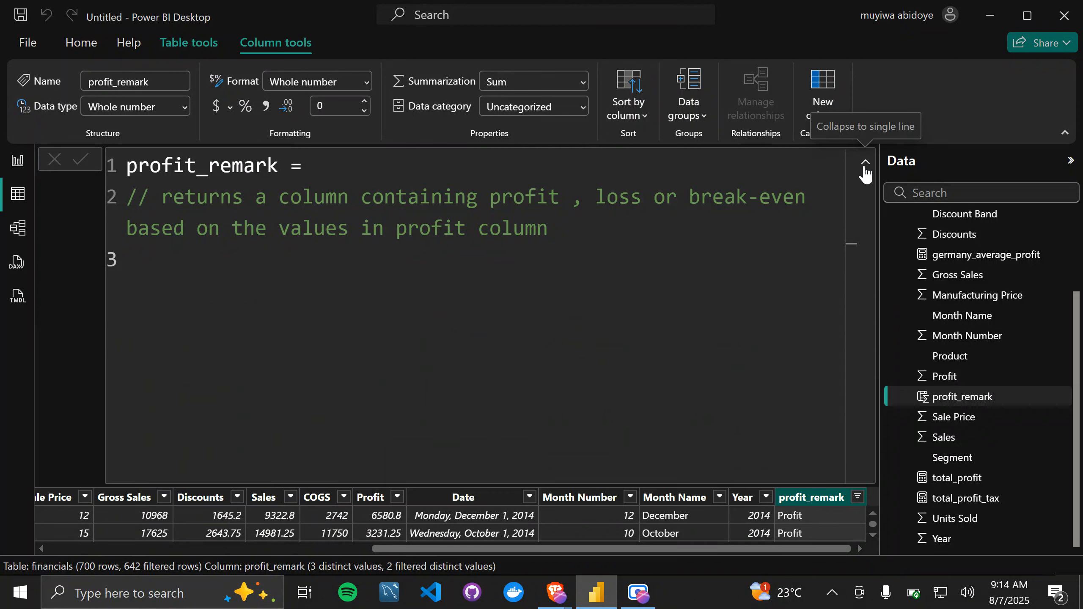
left_click(865, 165)
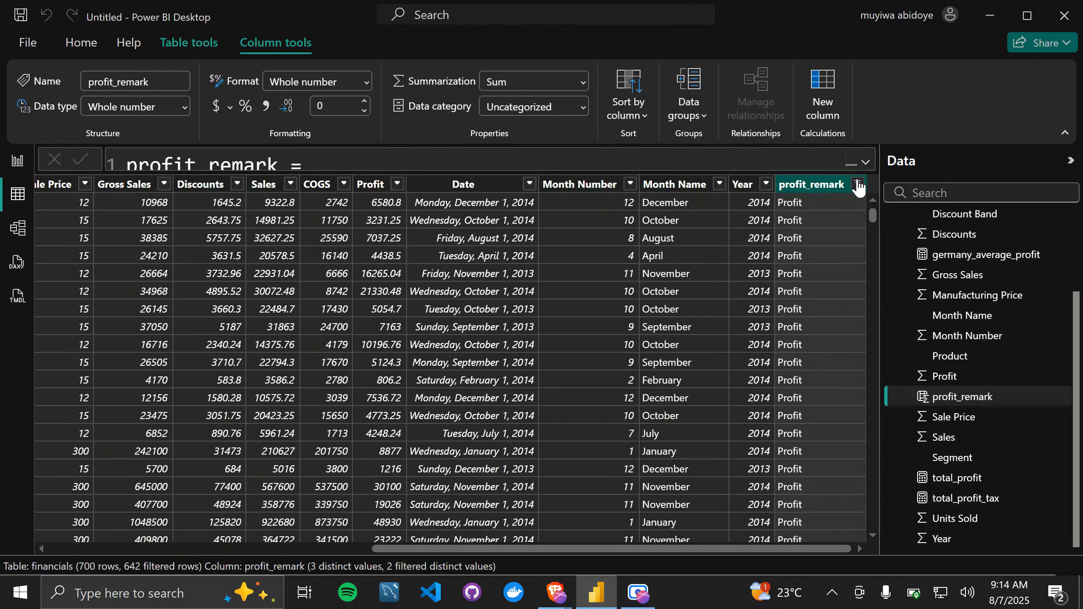
left_click(858, 185)
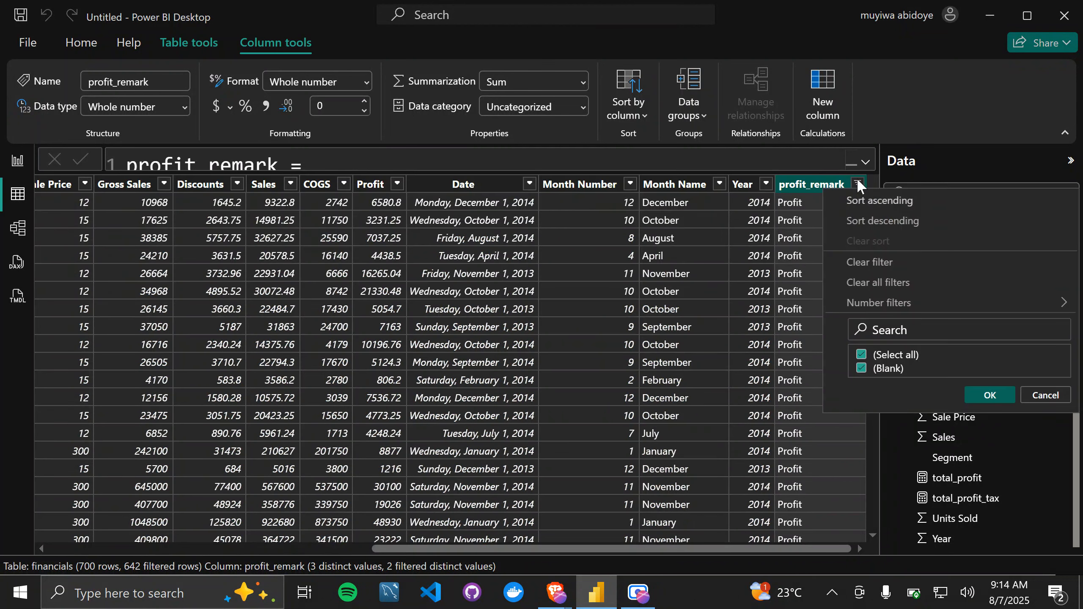
left_click(861, 355)
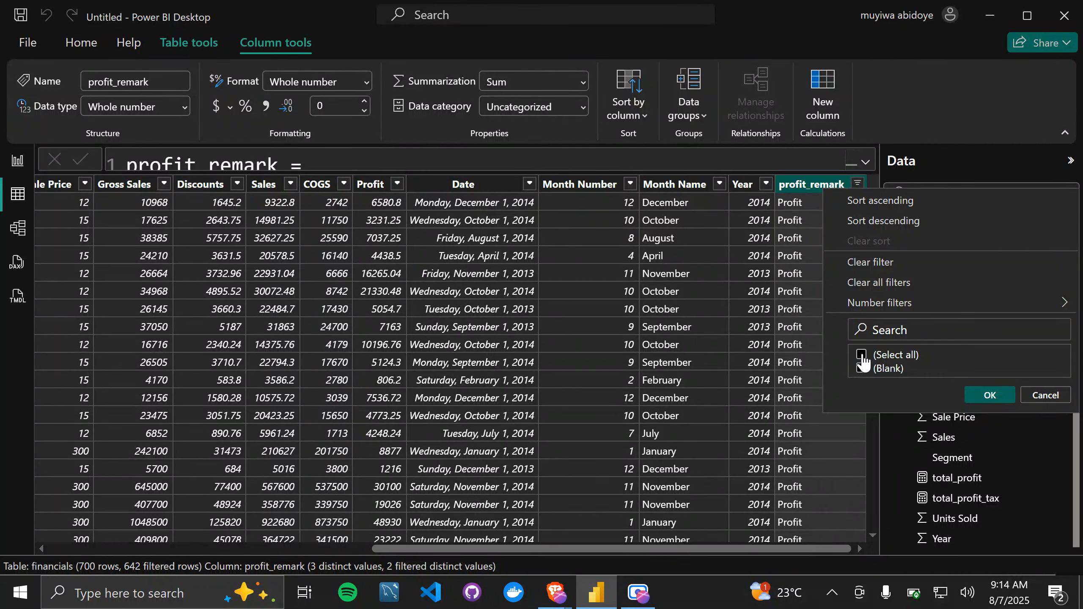
left_click(862, 360)
left_click(999, 396)
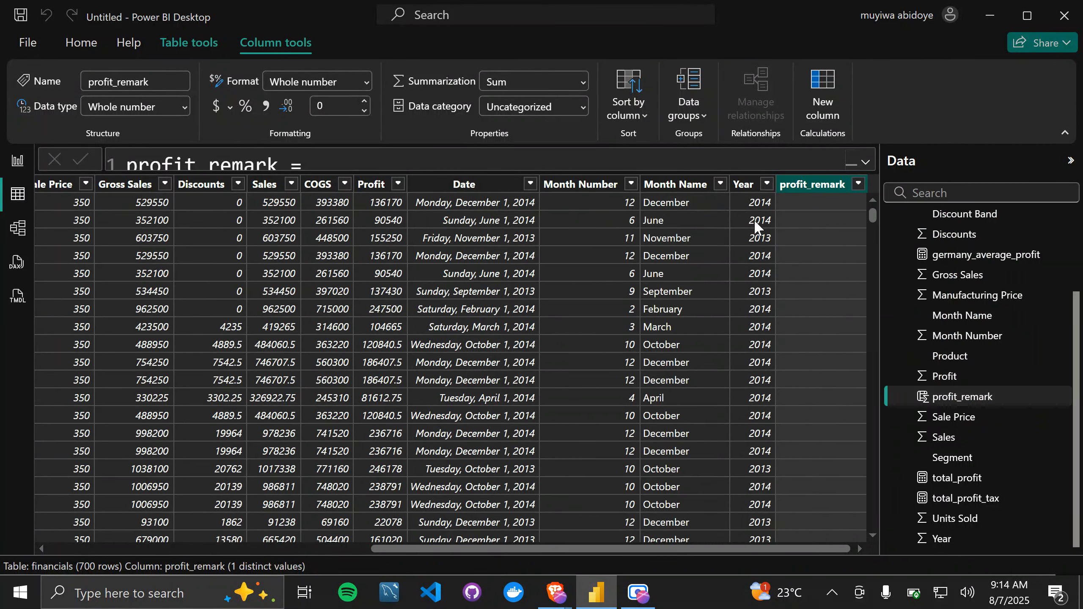
Step: Begin a SWITCH function below the comment in the profit_remark formula, with TRUE() as its expression argument followed by a comma
left_click(867, 162)
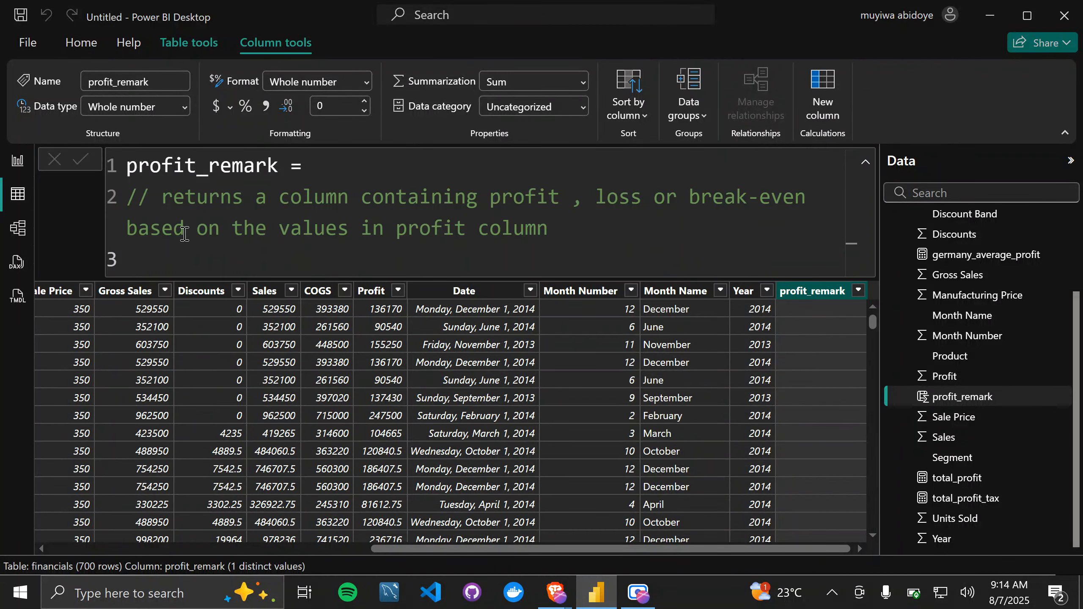
left_click(166, 260)
type("s")
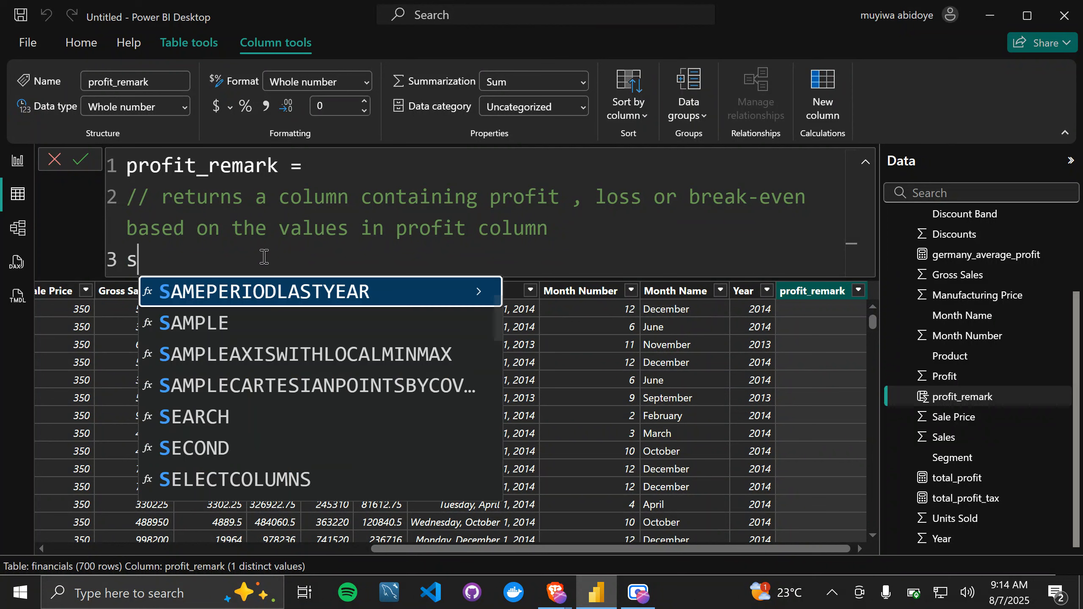
type("wit")
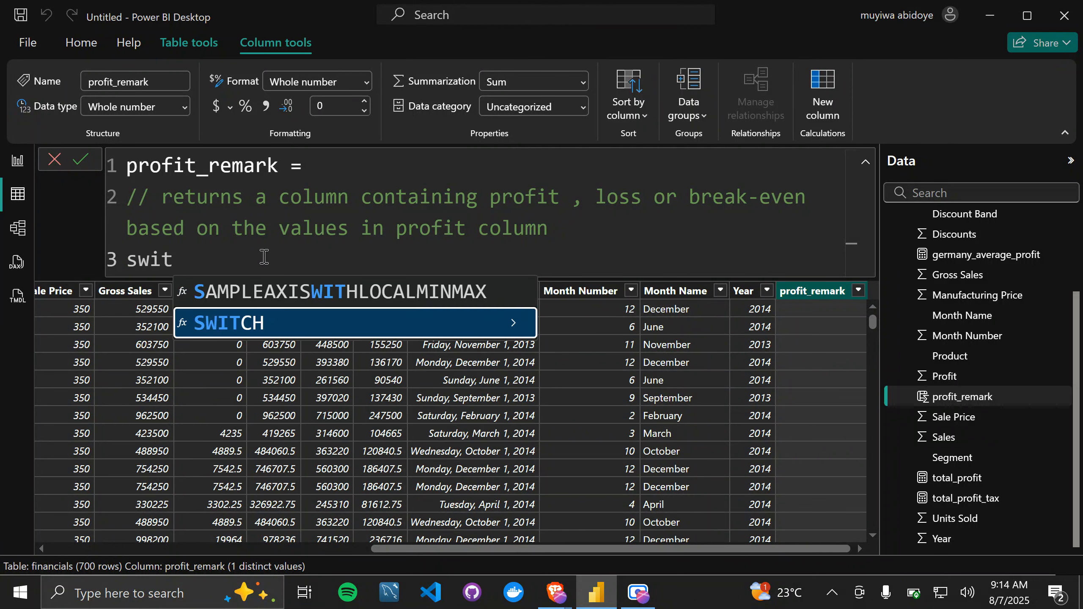
key("Tab")
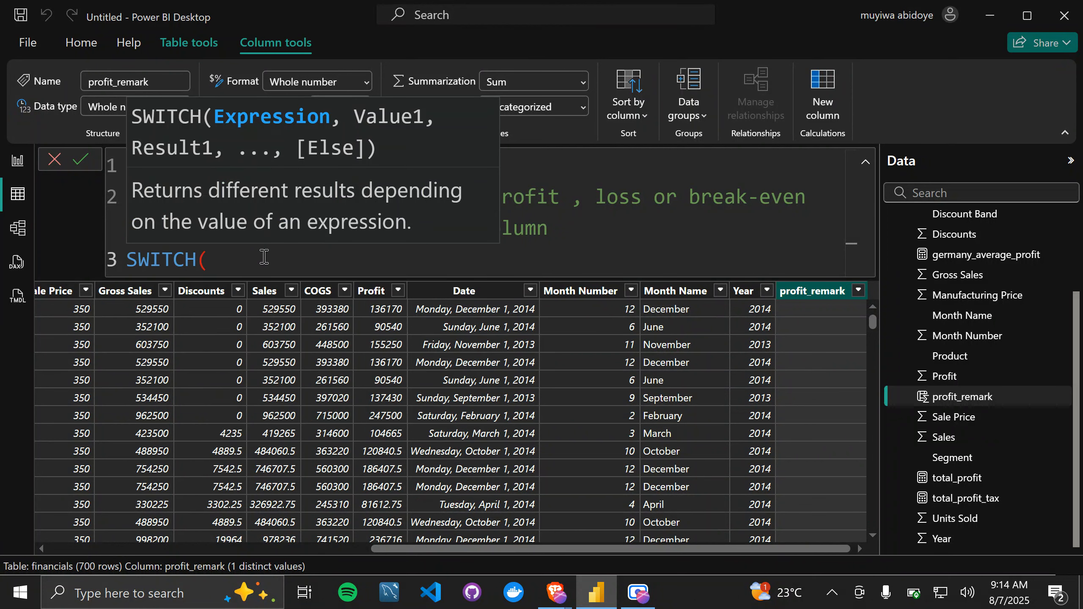
type("Trut")
key("BackSpace")
type("e")
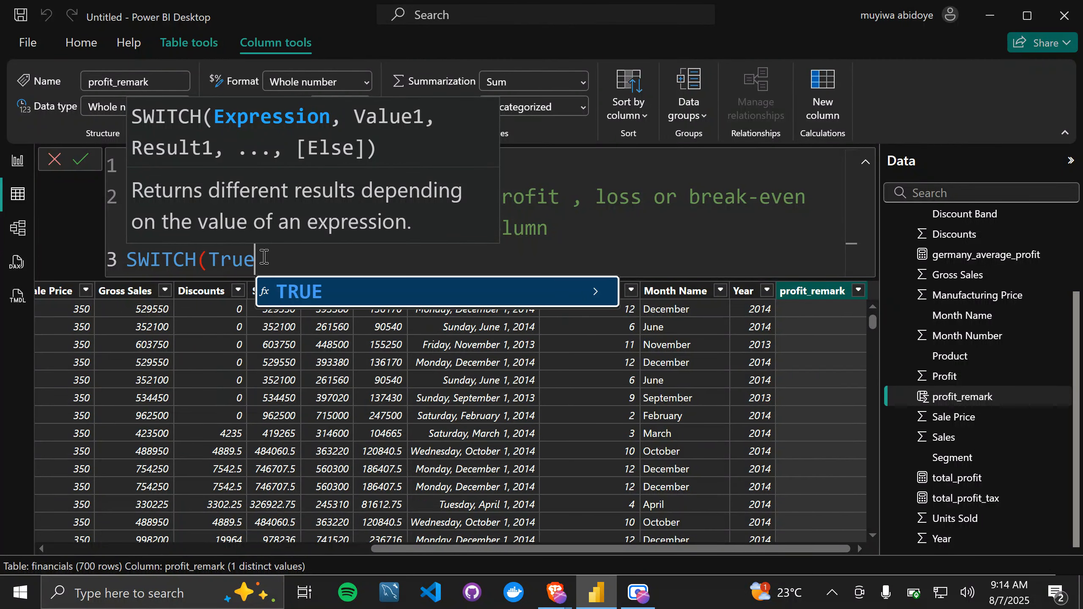
key("Tab")
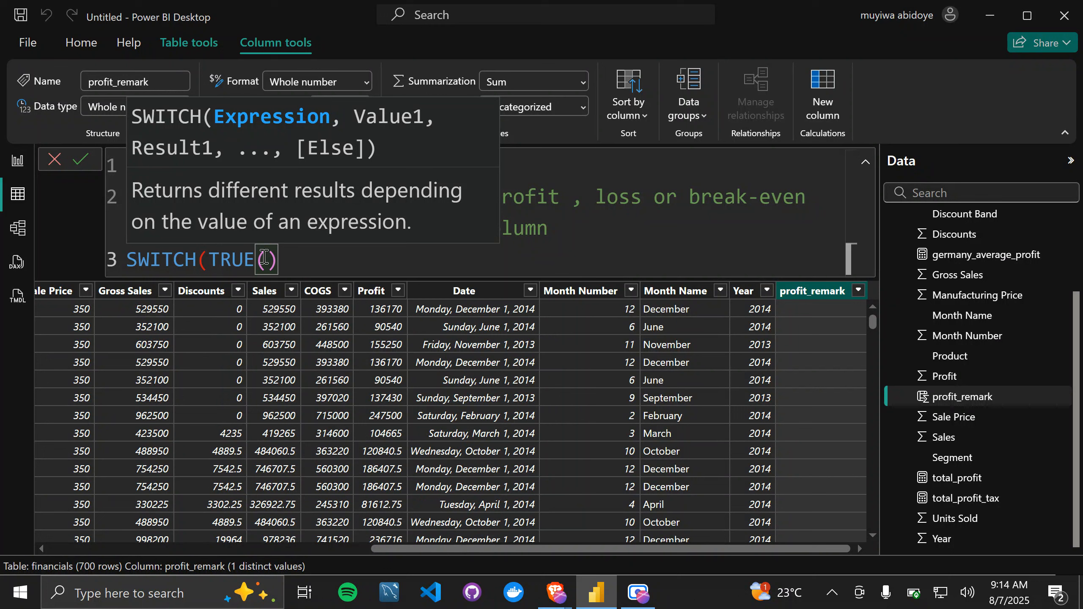
type(",profi")
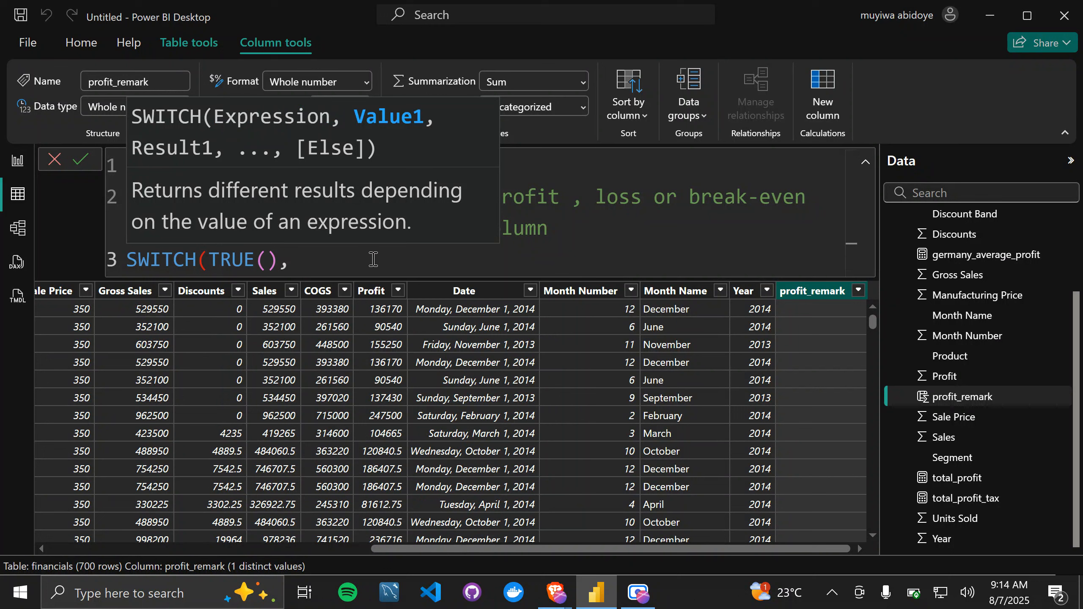
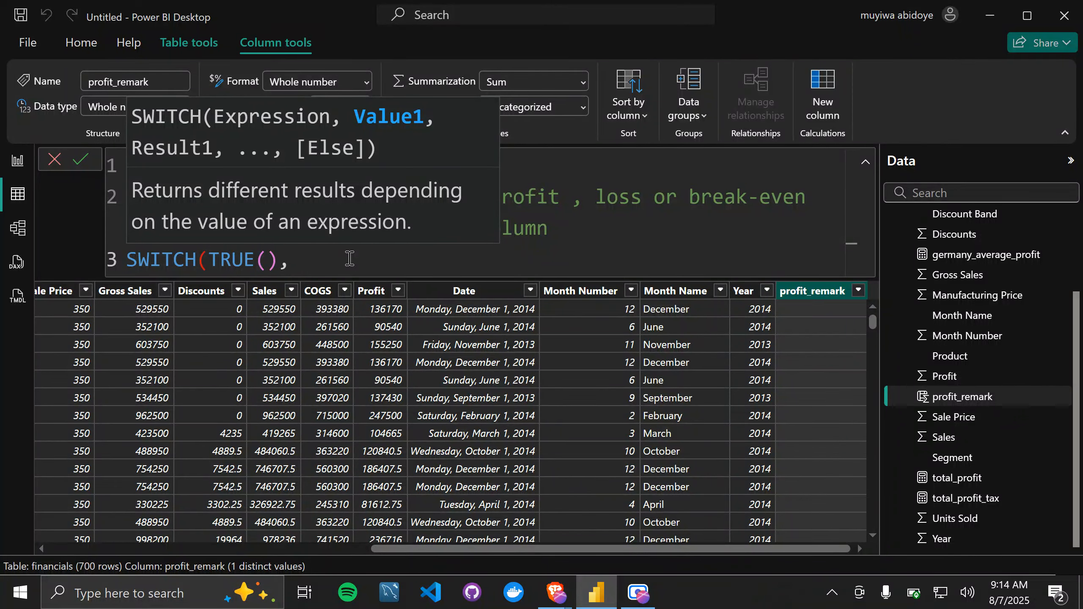
Step: Add the first SWITCH condition financials[Profit]<0 with the result "Loss", followed by a comma
type("pro")
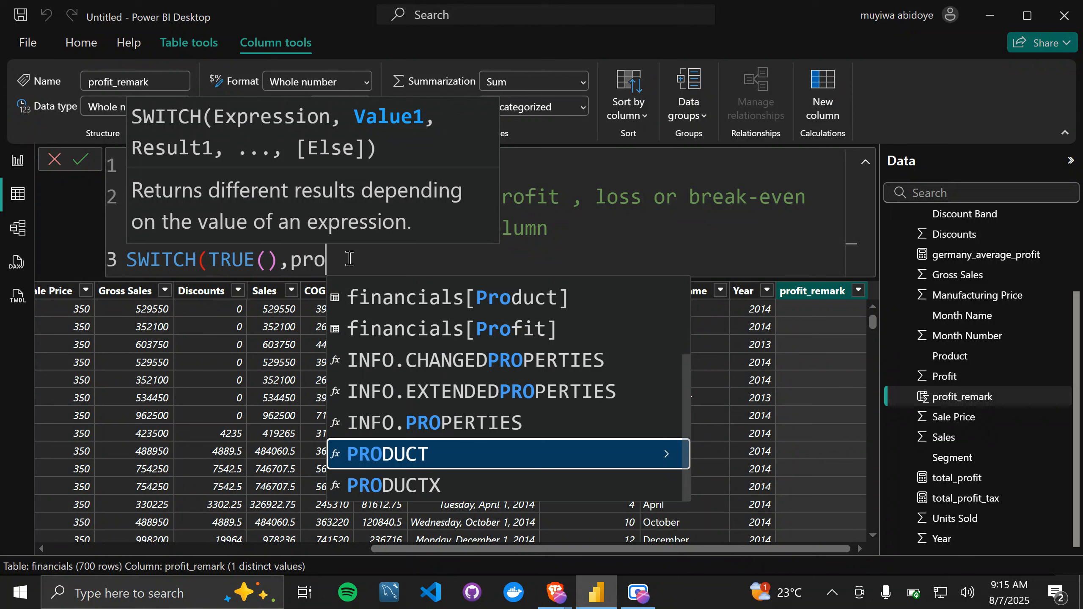
type("fi")
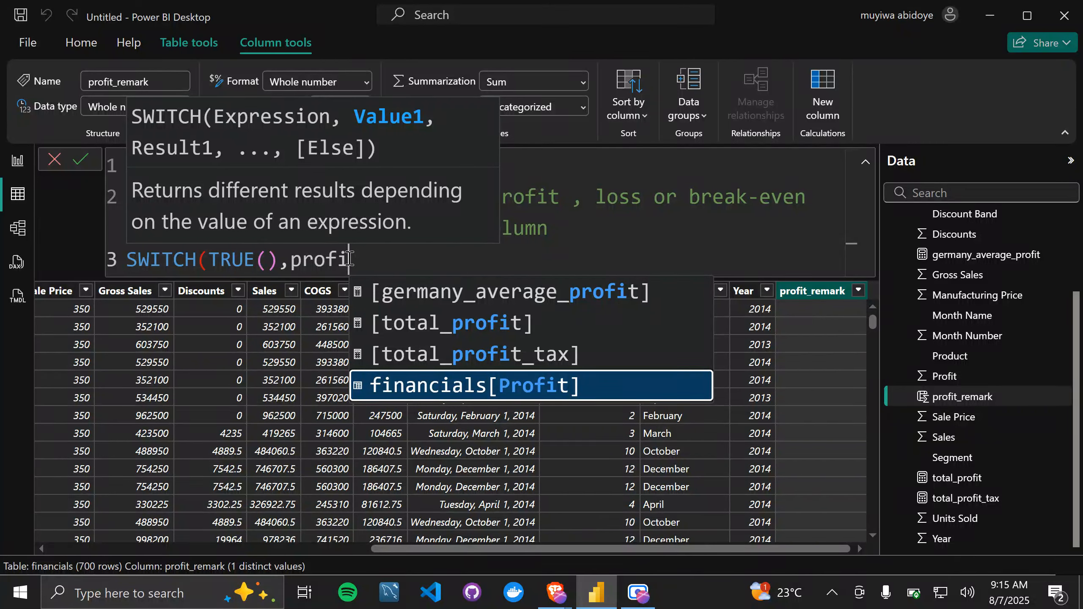
key("Tab")
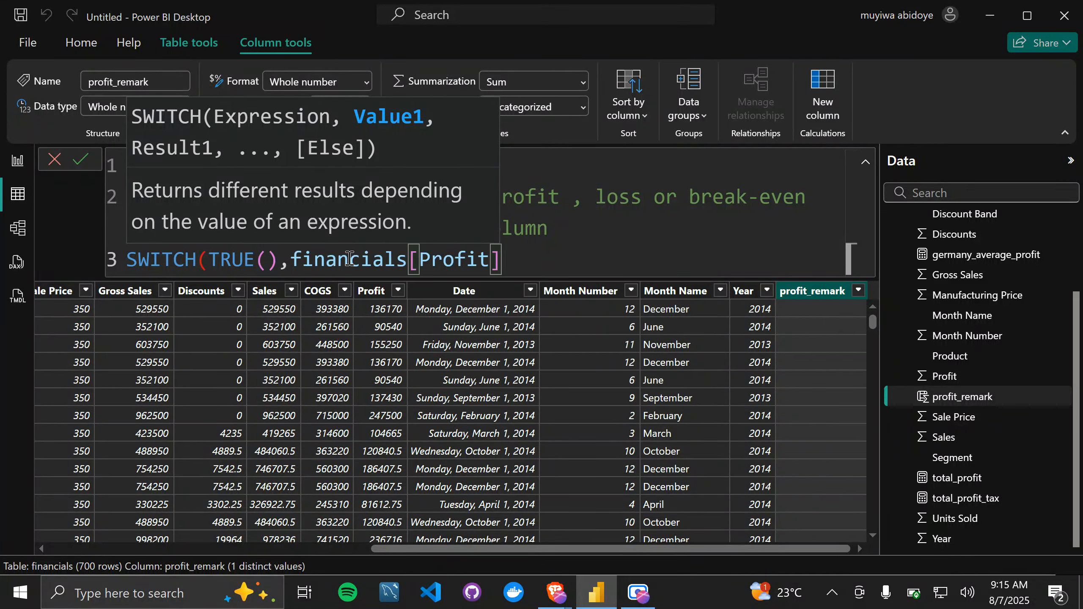
type("<0")
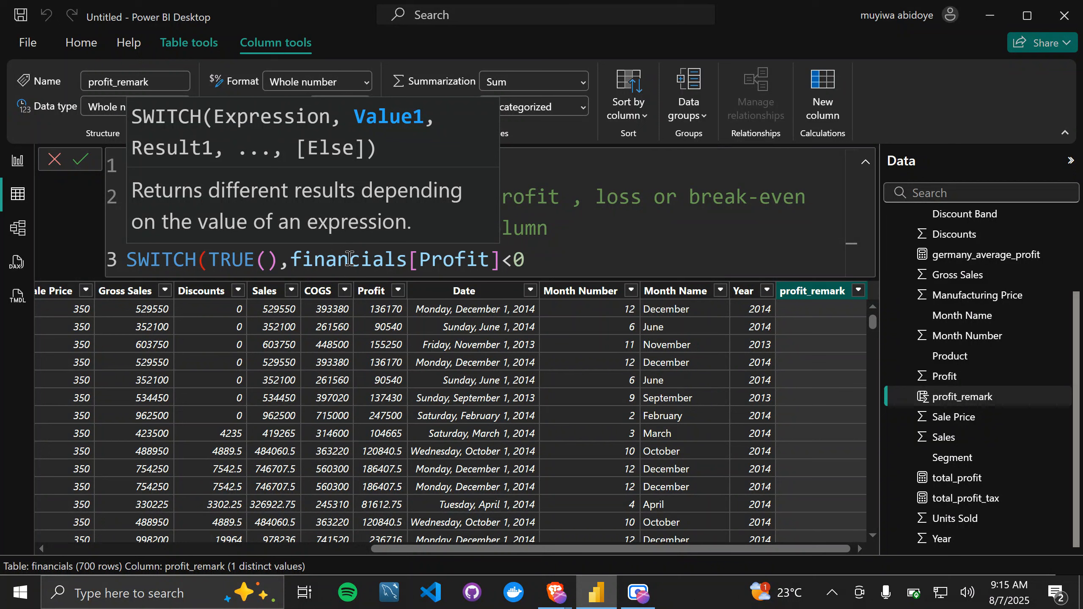
type(",\"")
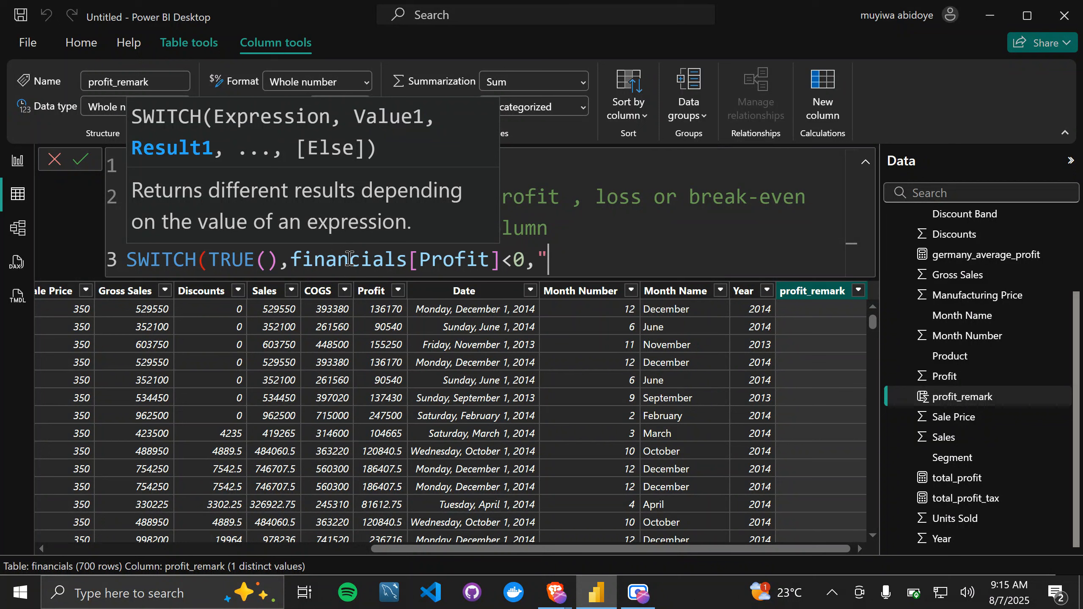
type("Loss\",")
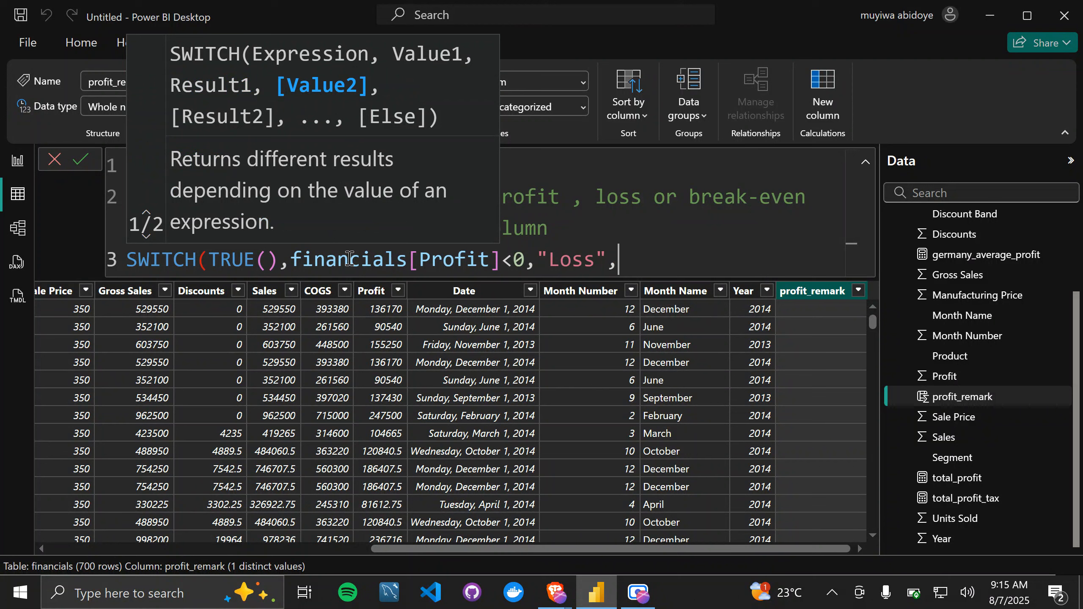
Step: Add the second SWITCH condition financials[Profit] = 0 with the result "break-even", followed by a comma
type("finan")
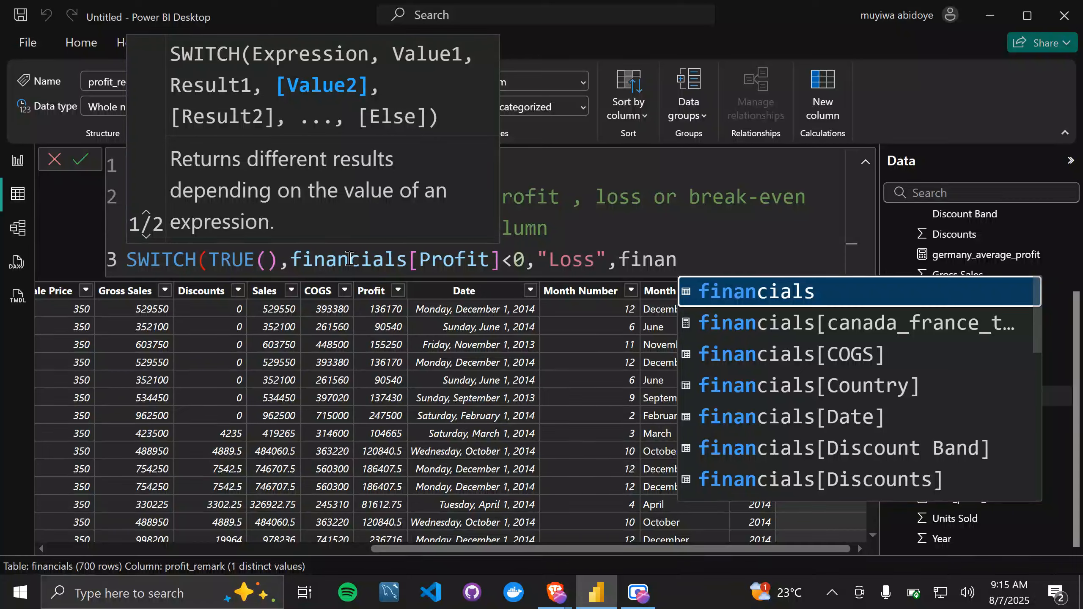
key("BackSpace")
key("BackSpace")
key("BackSpace")
key("BackSpace")
key("BackSpace")
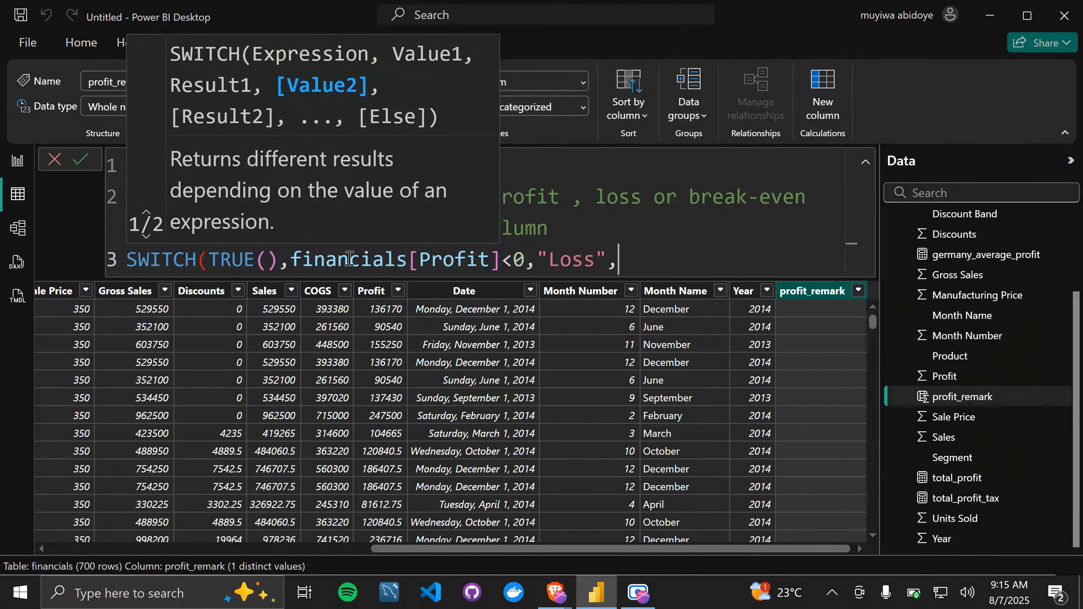
type("profit")
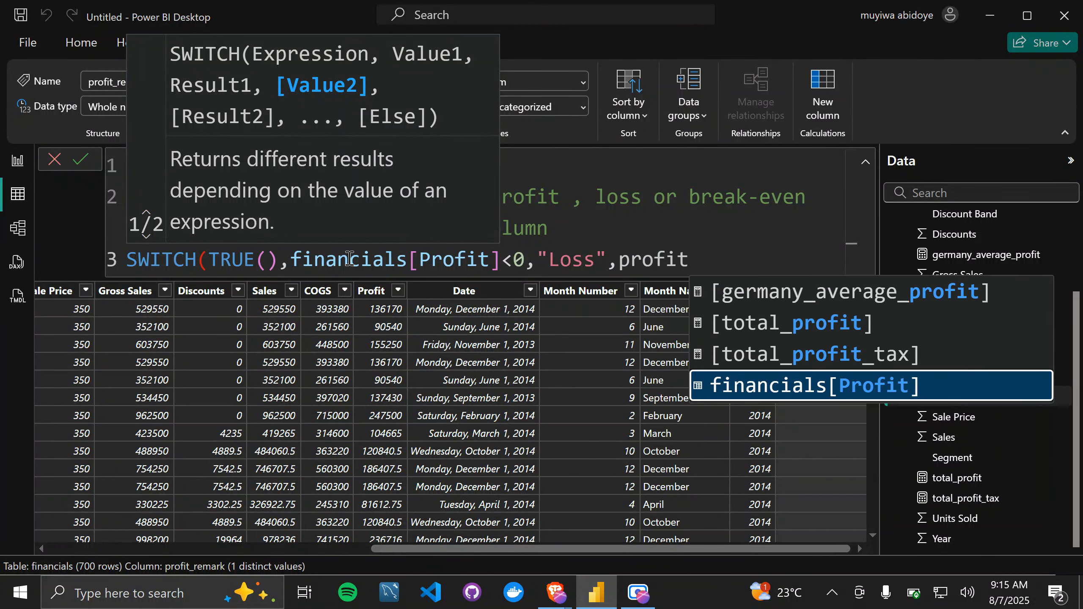
key("Tab")
type("=")
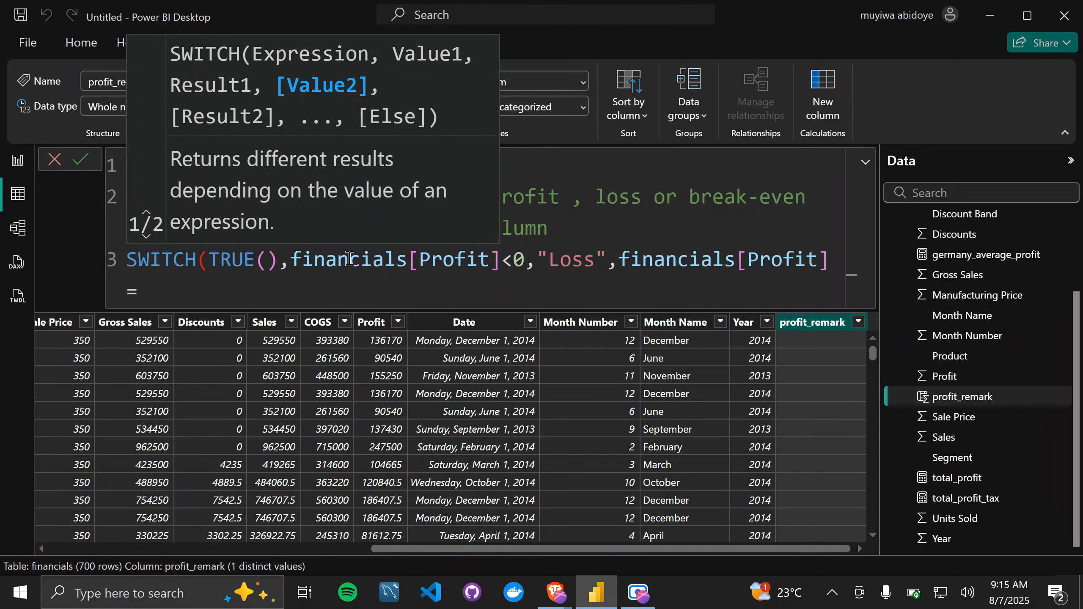
type(" 0, \"bre")
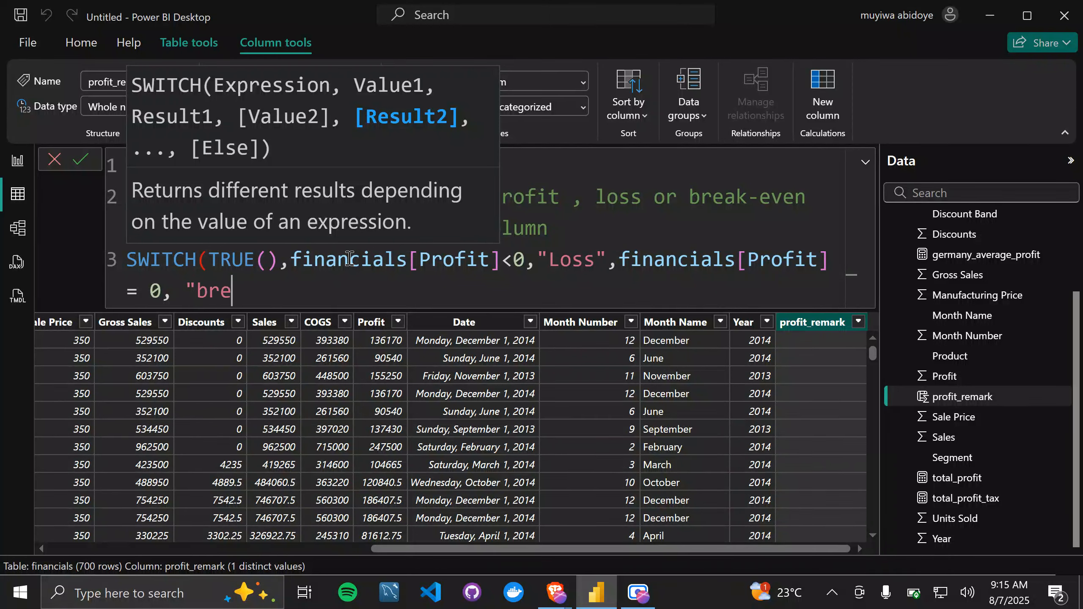
type("ak-even")
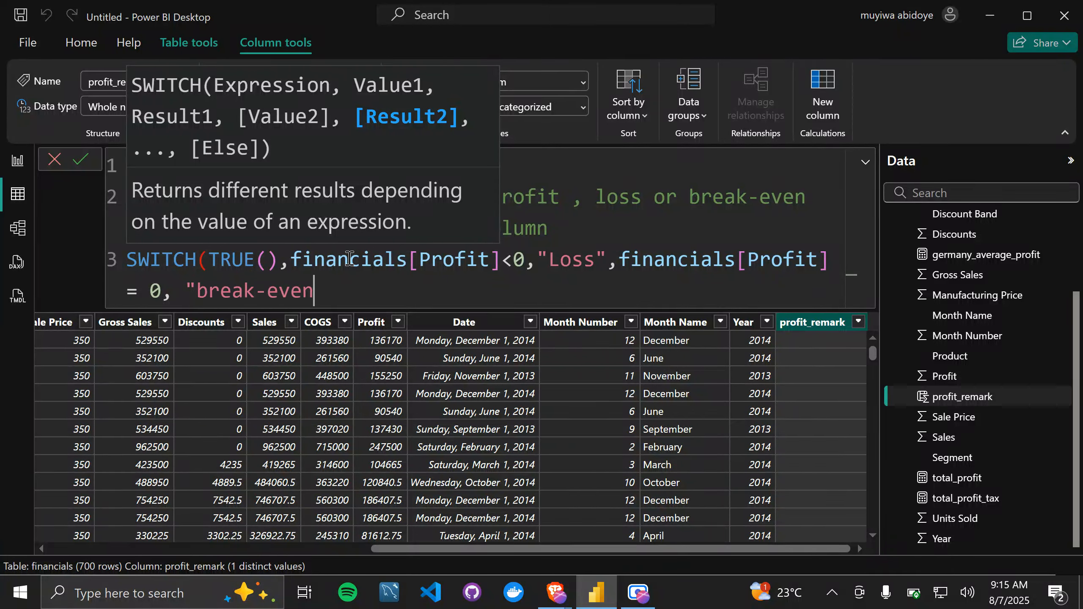
type("\",")
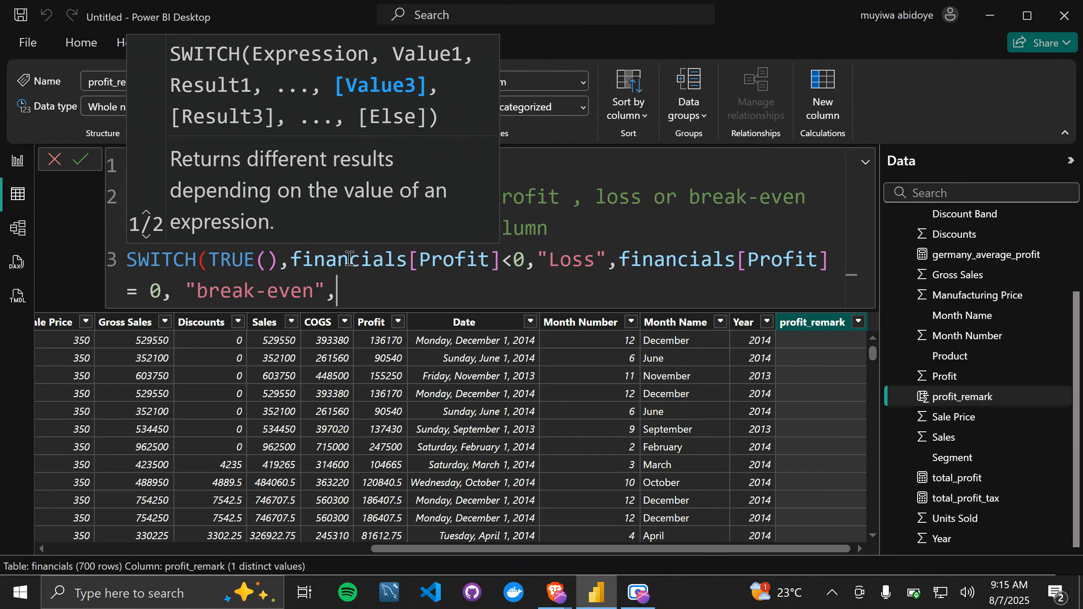
type("\"profit")
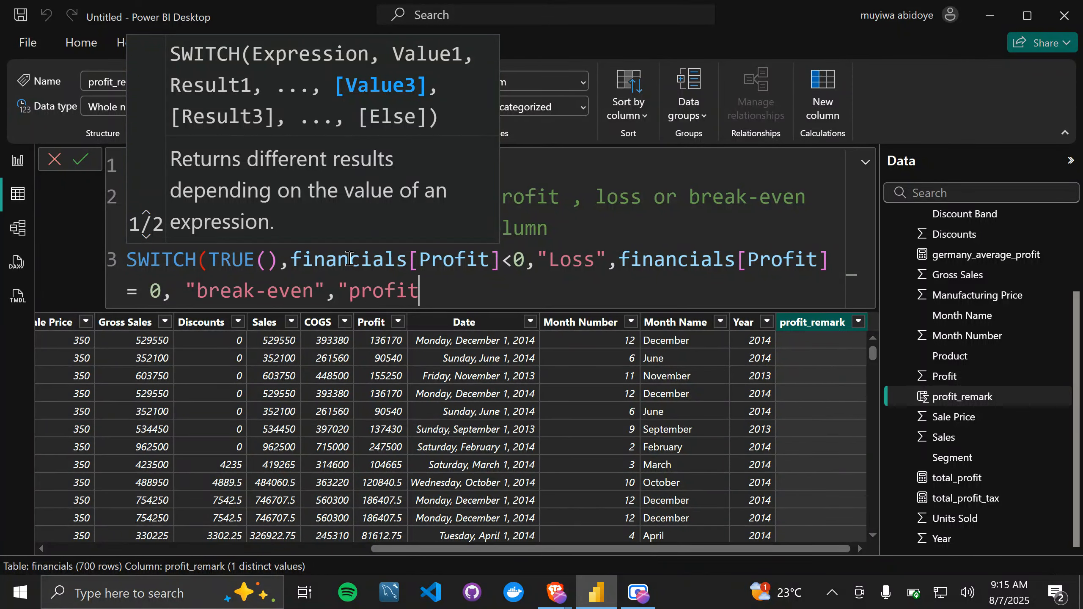
Step: Finish the SWITCH function with "profit" as the else result, close the parenthesis and commit the profit_remark formula
type("\")")
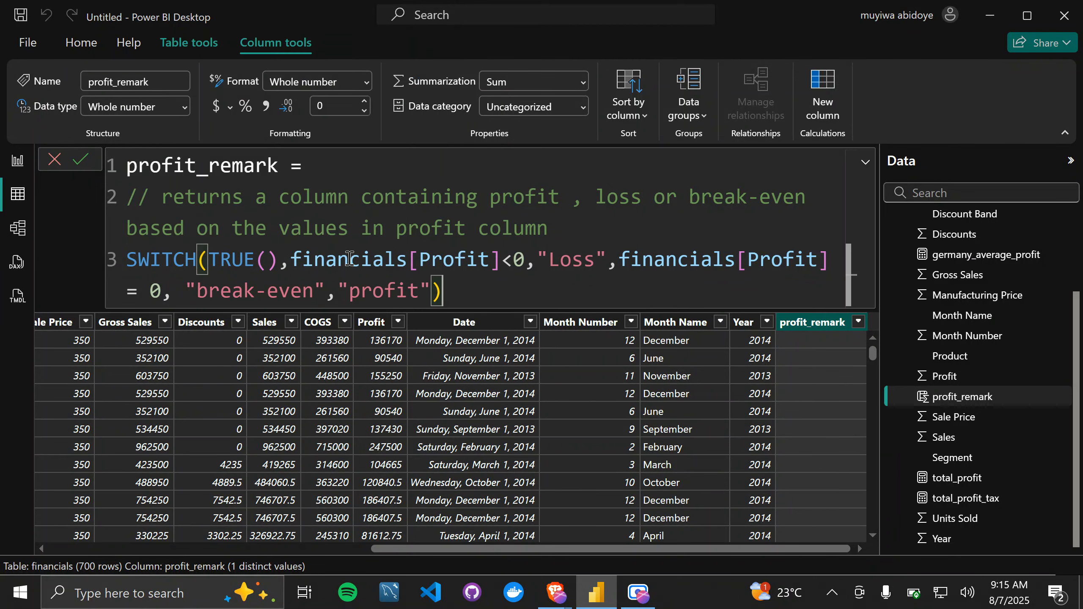
key("Return")
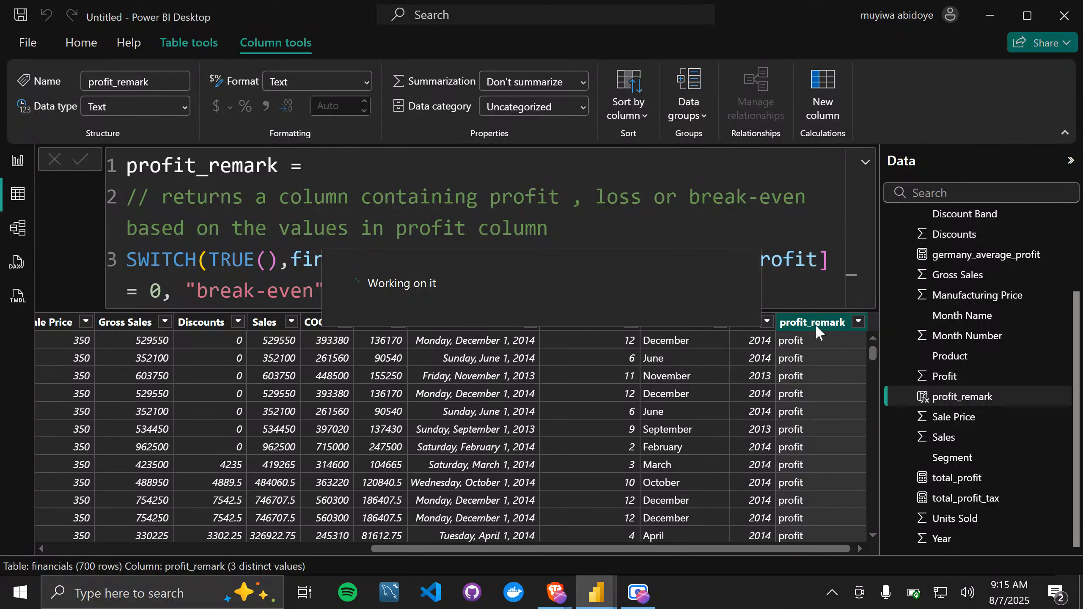
Step: Filter the profit_remark column to break-even only and check the Profit values of those rows
left_click(858, 322)
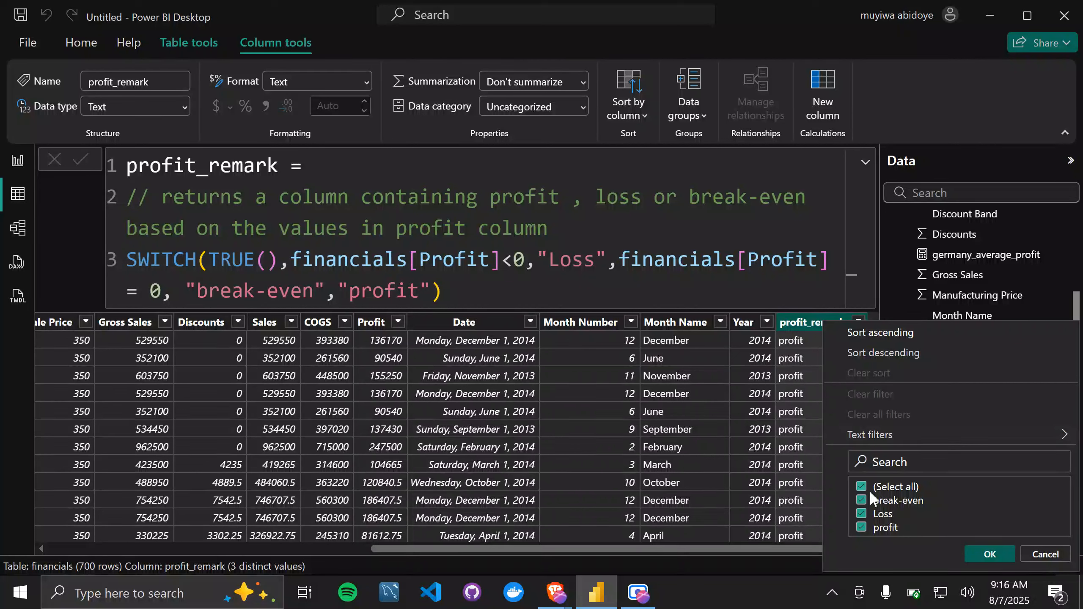
left_click(861, 514)
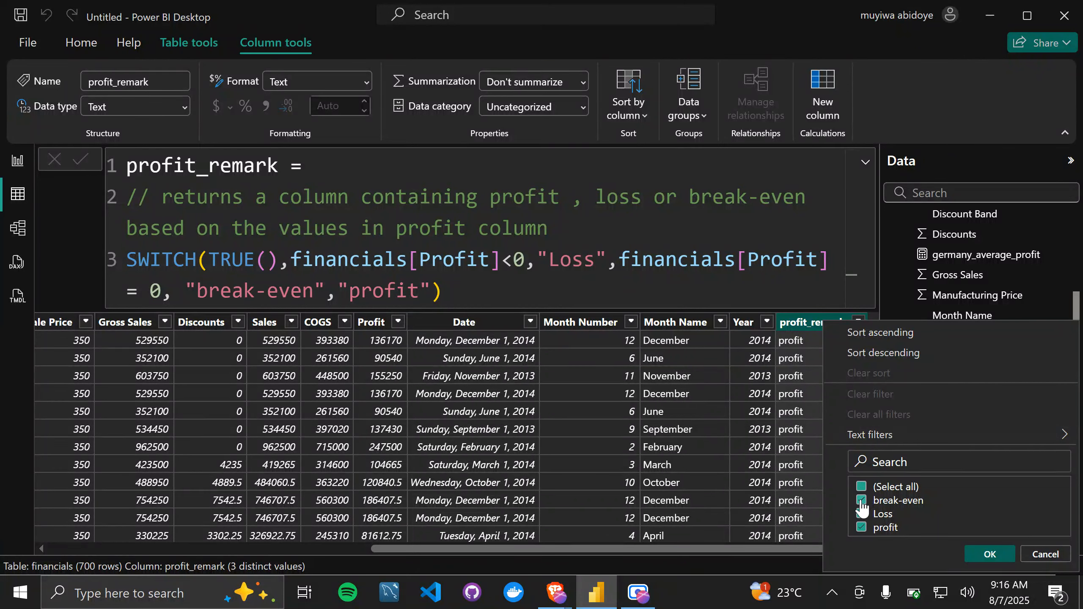
left_click(862, 502)
left_click(862, 500)
left_click(978, 555)
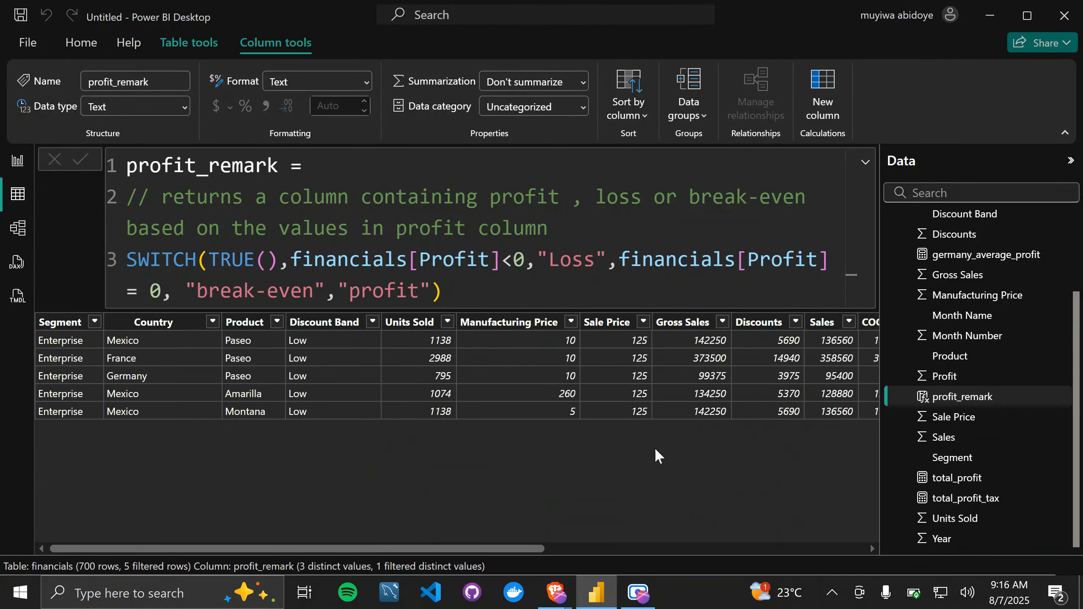
scroll(613, 364, "right", 10)
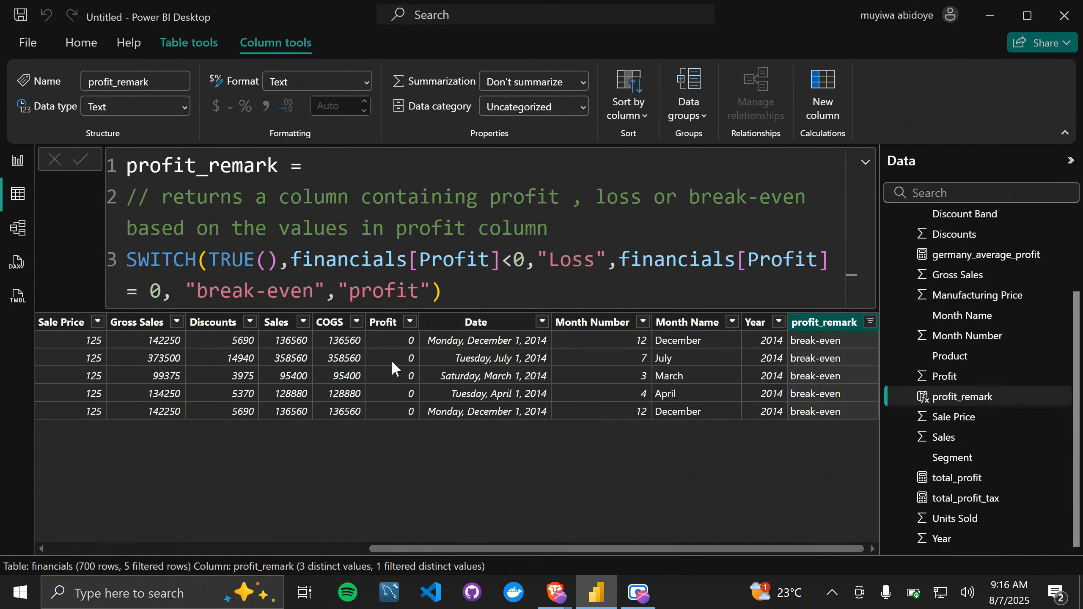
Step: Change the profit_remark filter to show only Loss and review the Profit values of those rows
left_click(870, 322)
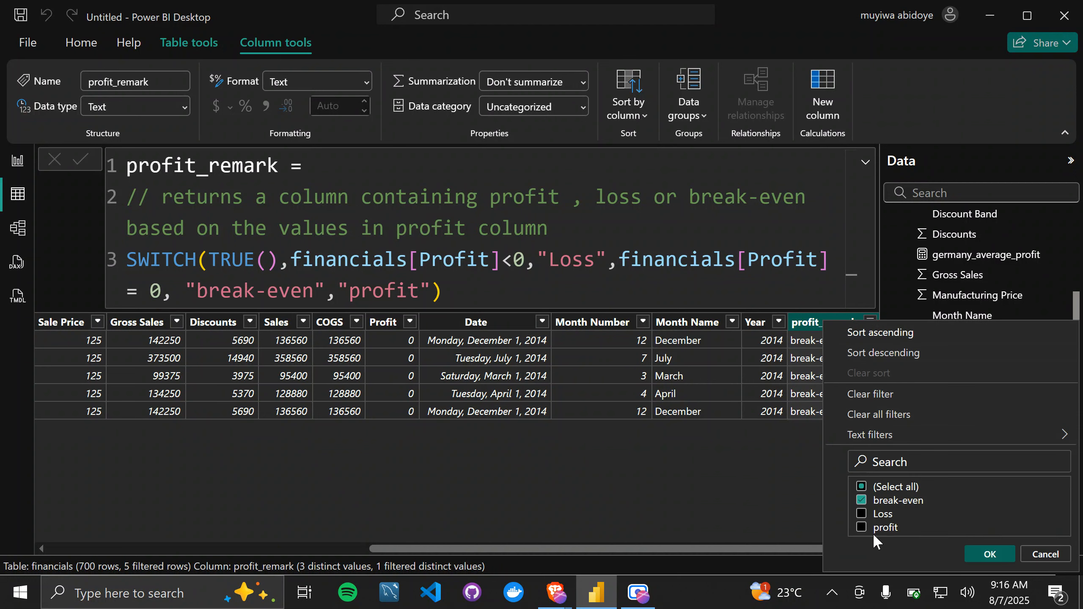
left_click(862, 515)
left_click(861, 500)
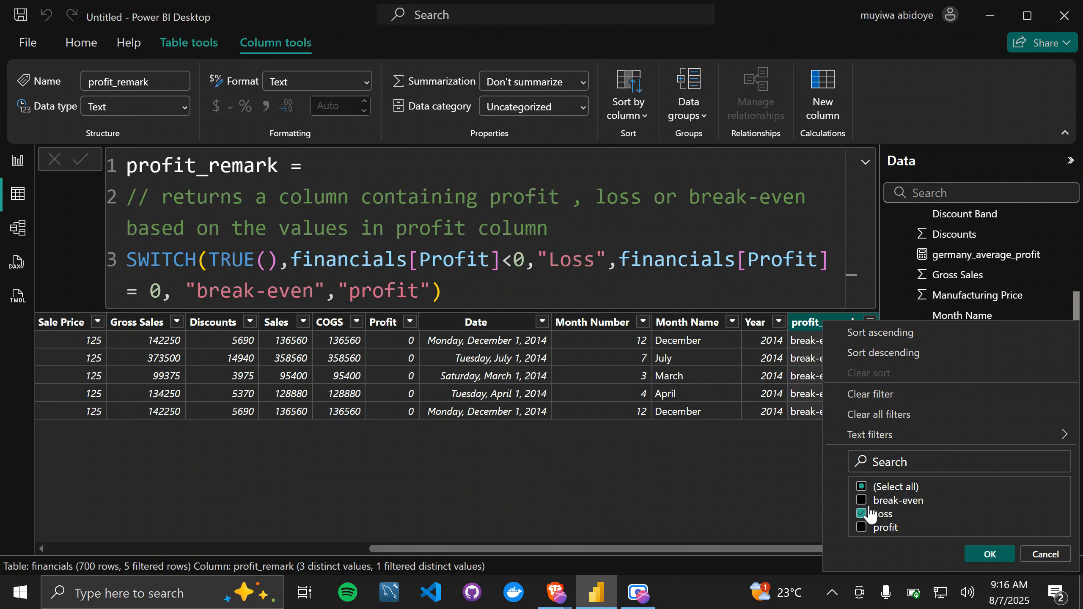
left_click(985, 552)
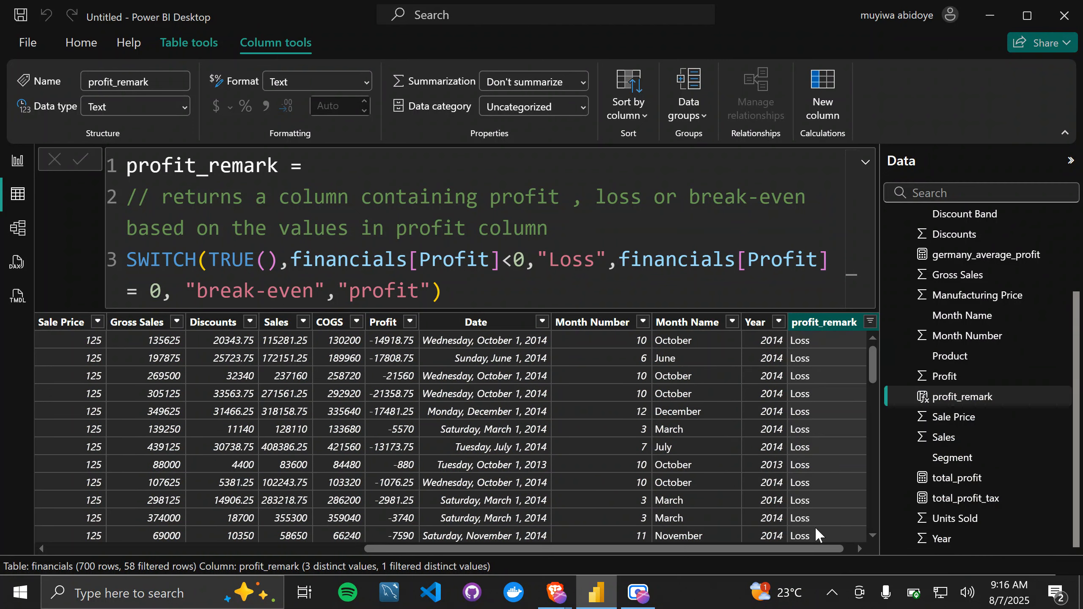
scroll(789, 459, "down", 2)
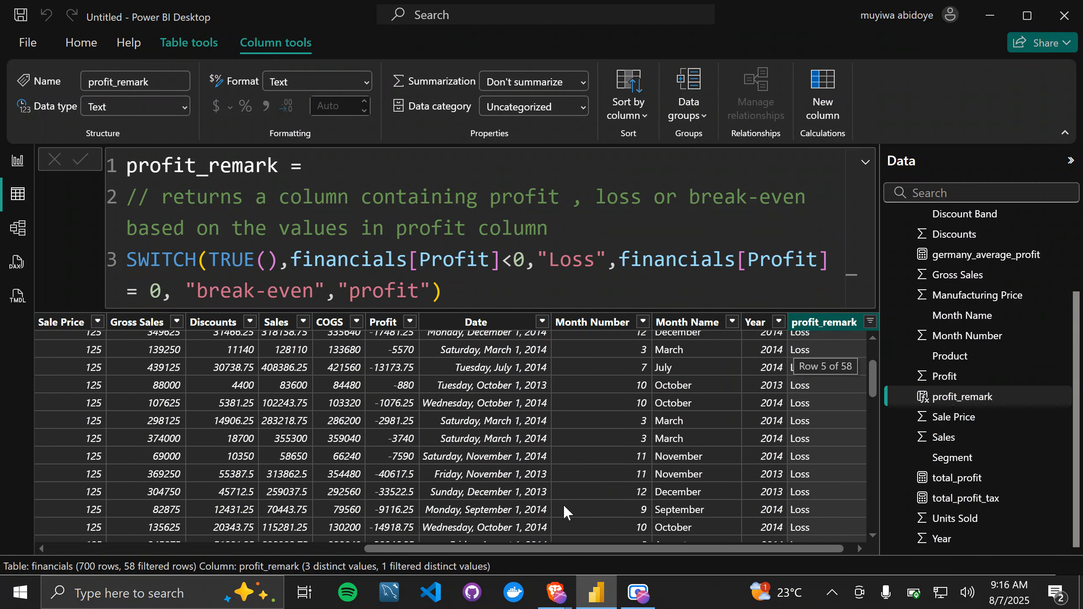
scroll(563, 504, "left", 4)
scroll(563, 504, "up", 1)
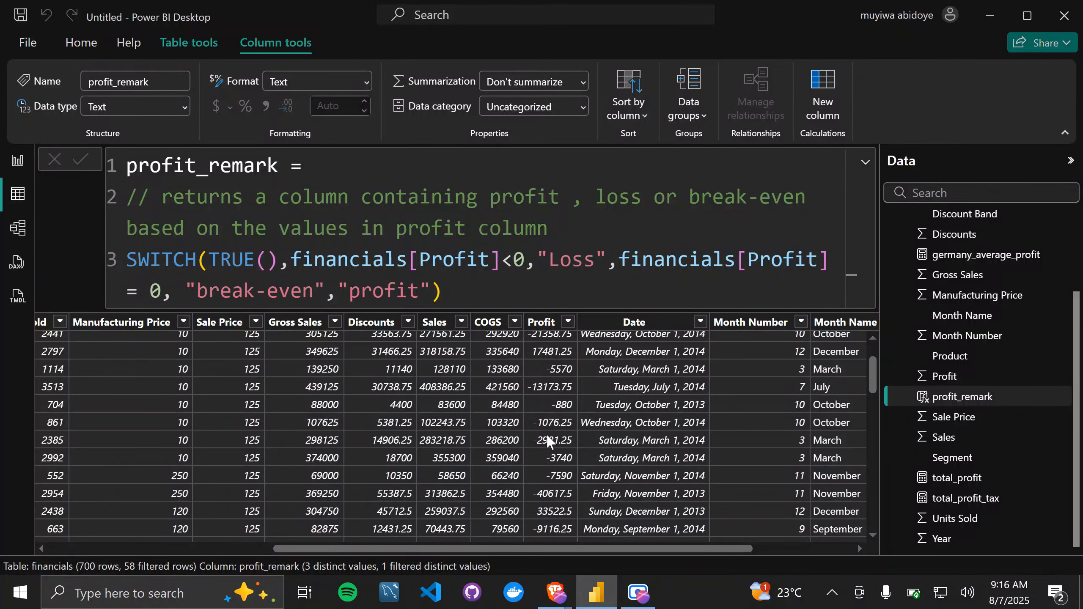
scroll(577, 457, "up", 2)
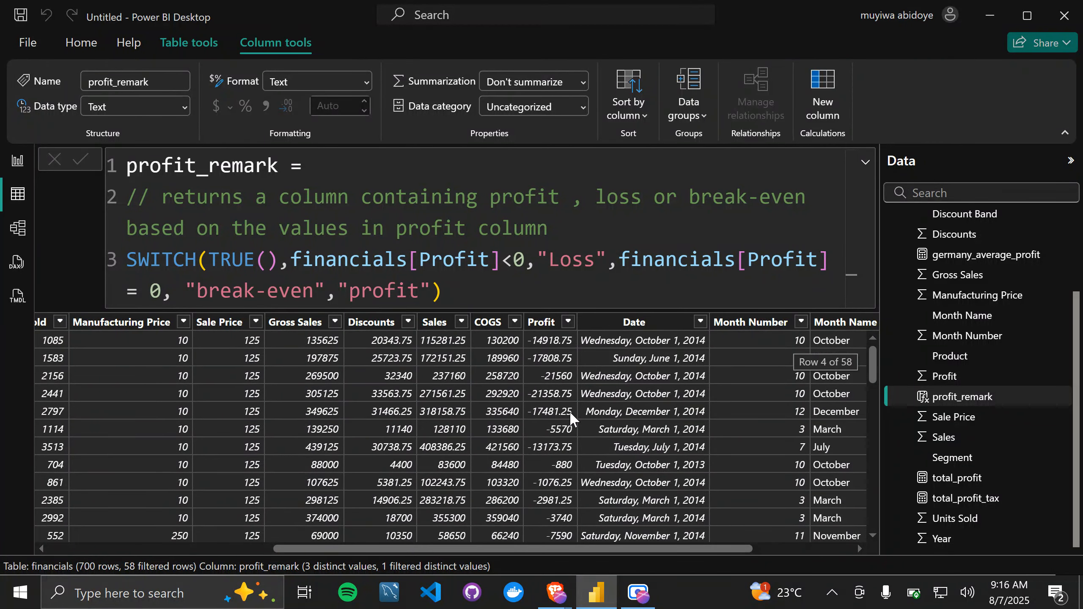
Step: Collapse the formula bar and select the financials table in the field list
left_click(864, 166)
left_click(865, 165)
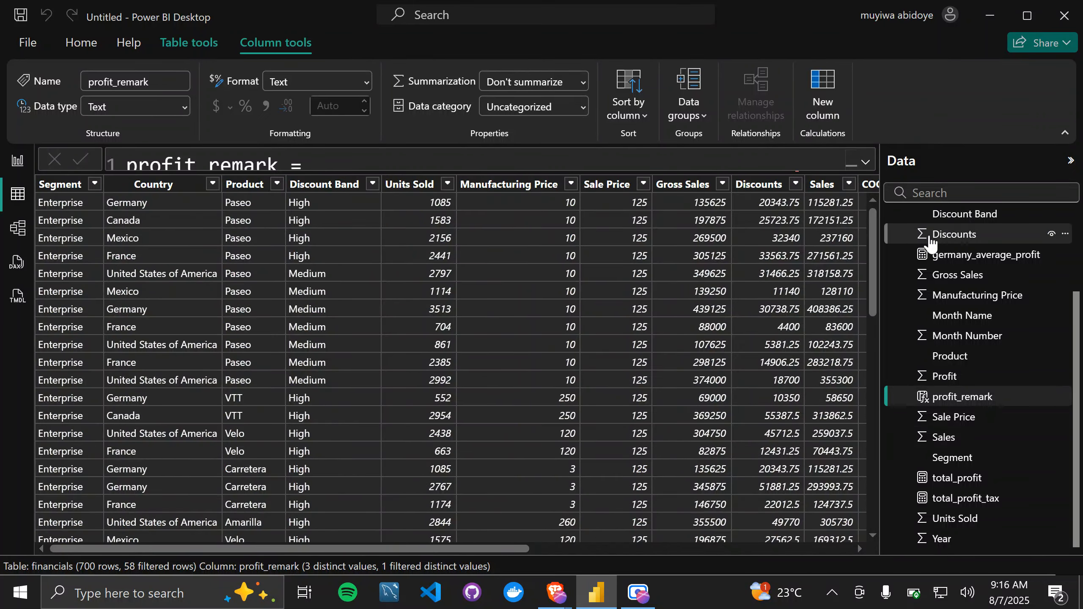
scroll(928, 244, "up", 3)
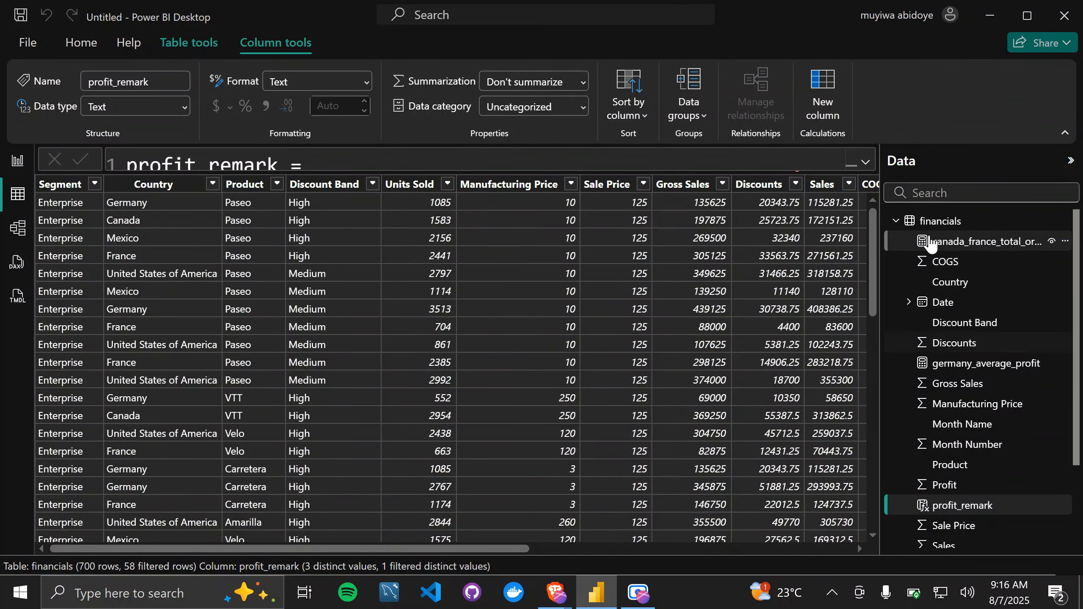
left_click(965, 224)
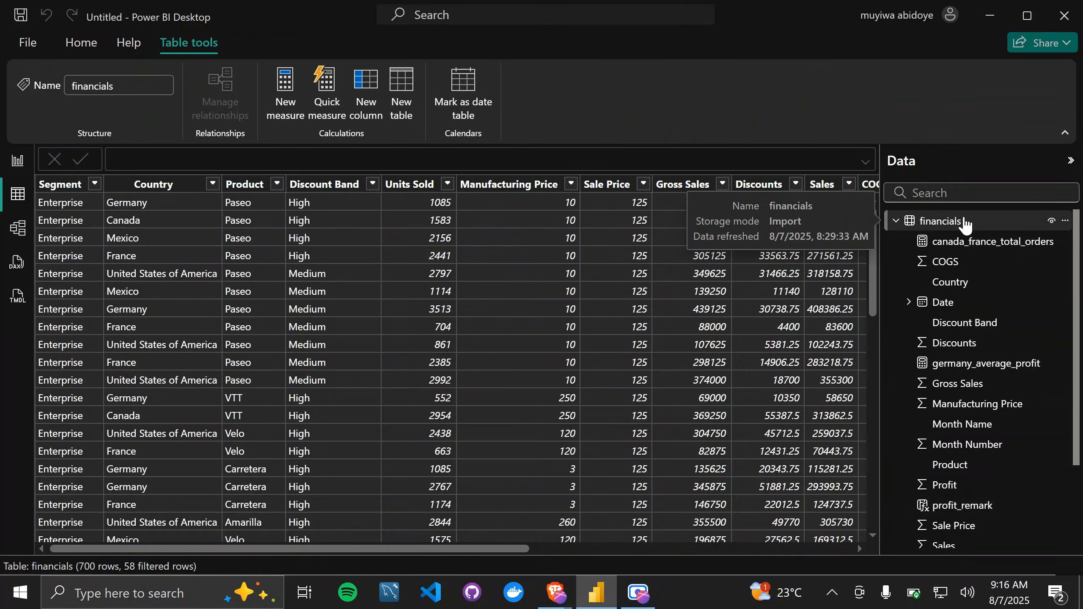
Step: Switch to the DAX reference PDF in the browser, browse its outline and expand the Filter functions section
key("alt+Tab")
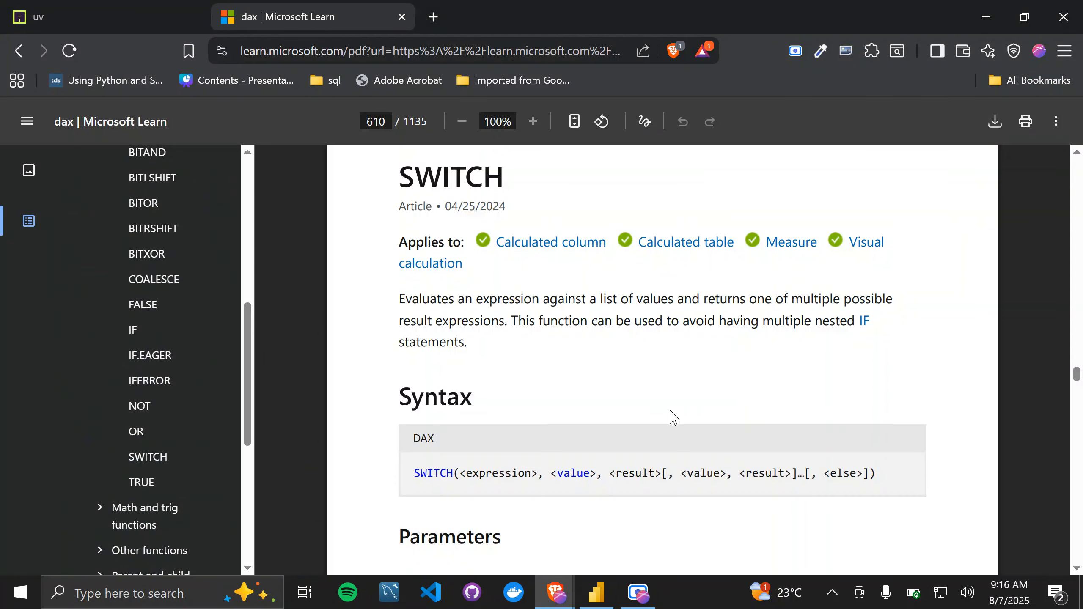
scroll(631, 425, "down", 6)
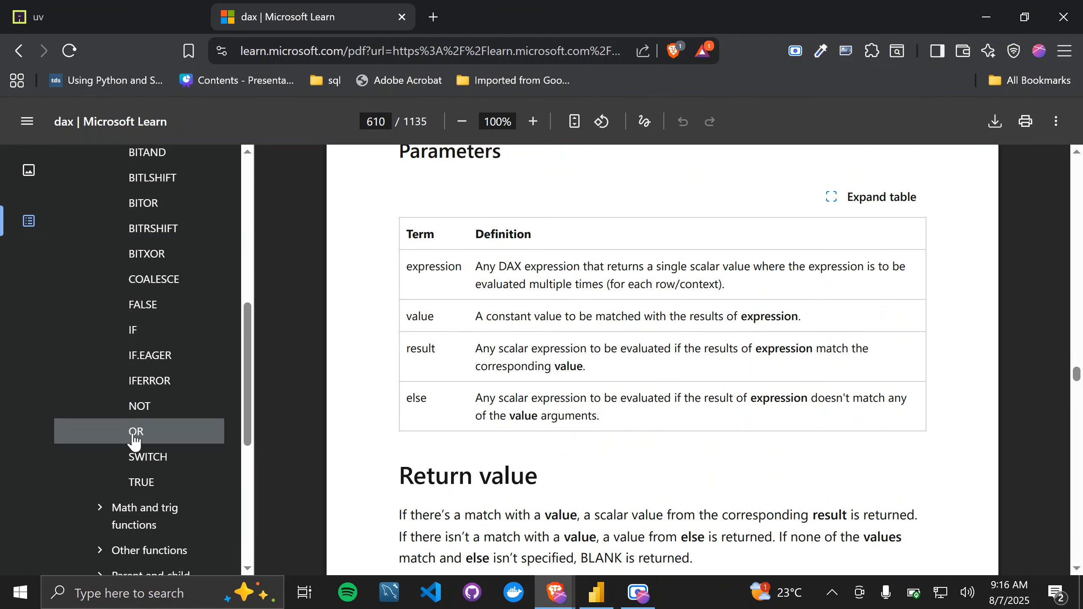
scroll(137, 435, "down", 3)
scroll(135, 442, "up", 10)
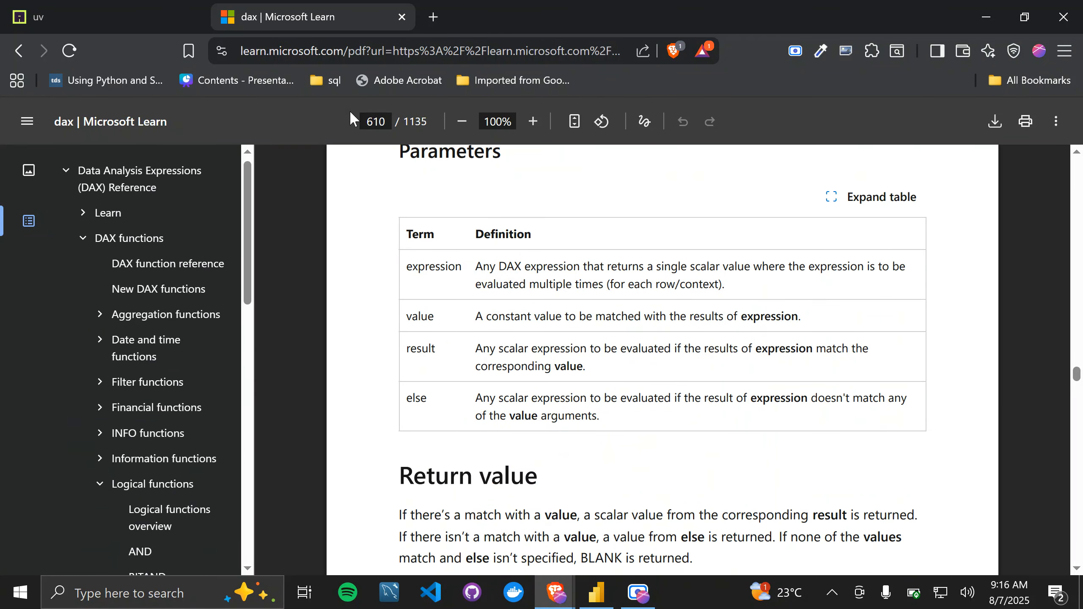
scroll(116, 437, "down", 15)
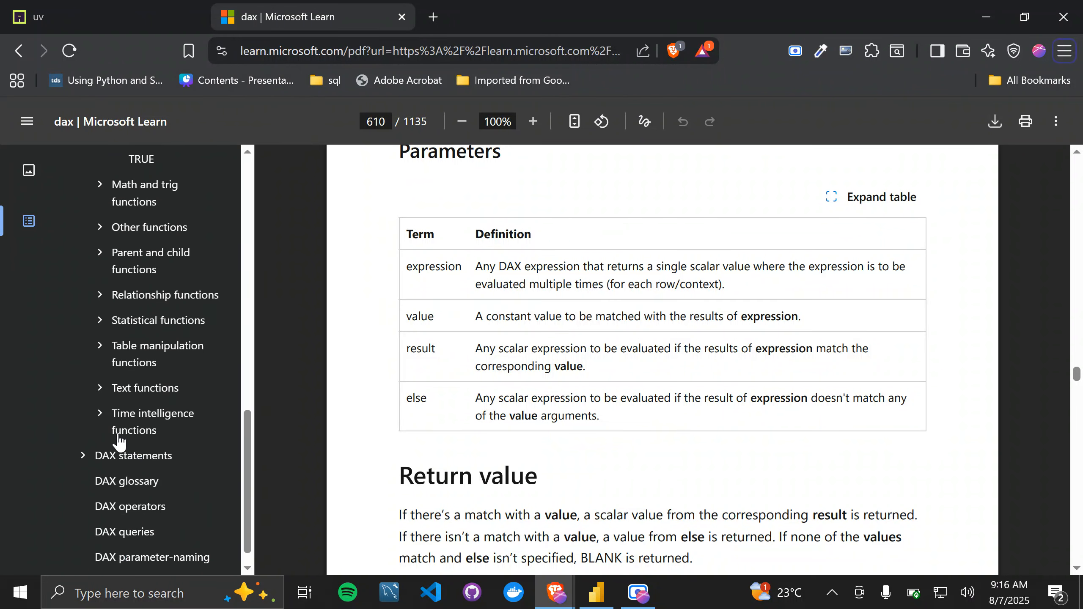
scroll(118, 442, "up", 7)
scroll(119, 440, "up", 9)
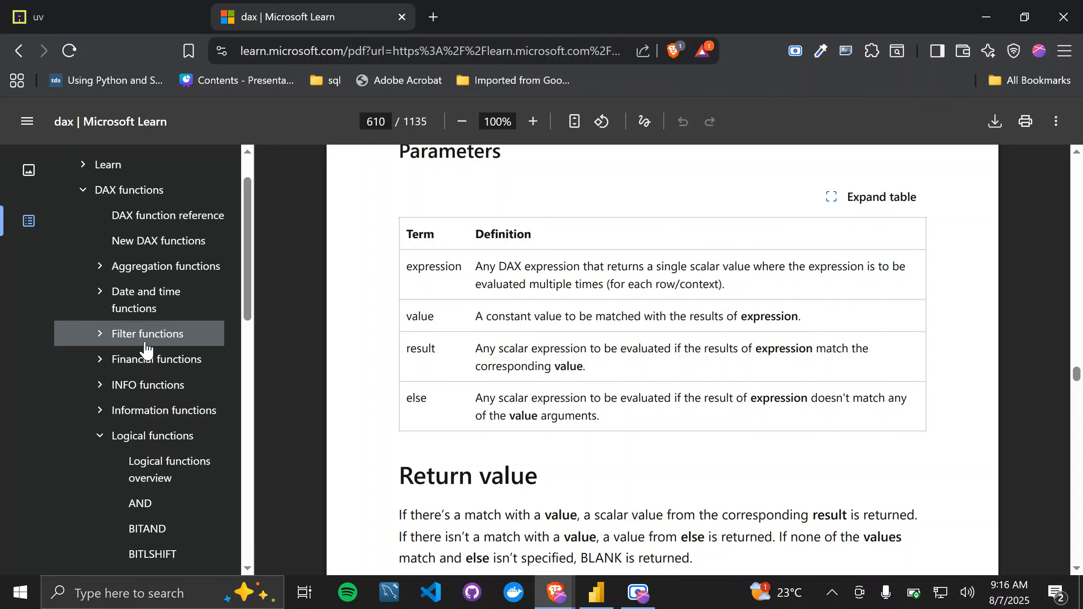
left_click(99, 334)
scroll(169, 480, "down", 3)
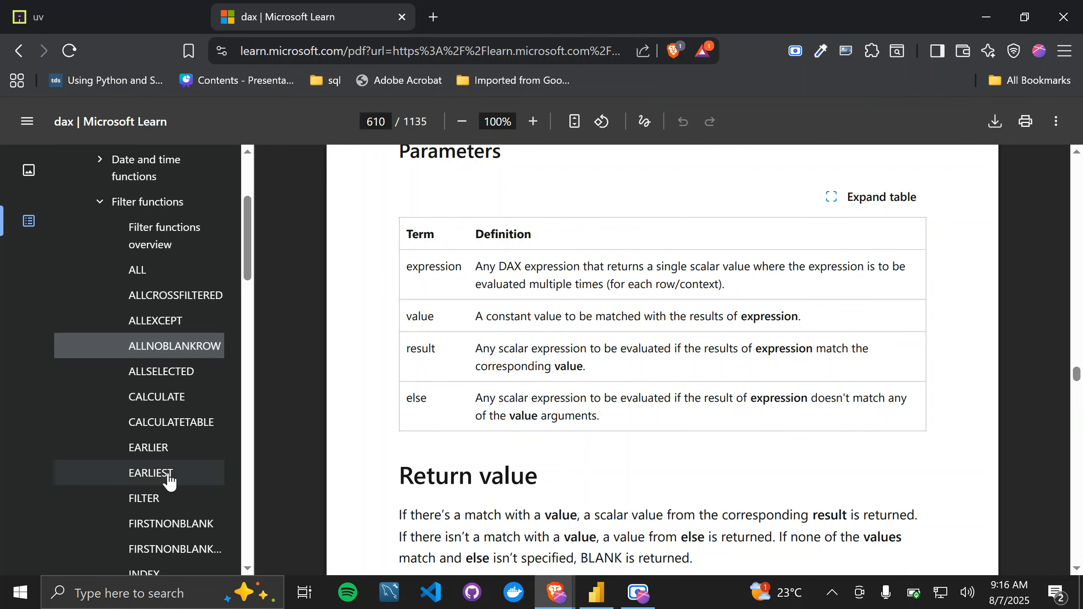
Step: Open the CALCULATETABLE article in the DAX reference and read its description, syntax and parameters
left_click(211, 435)
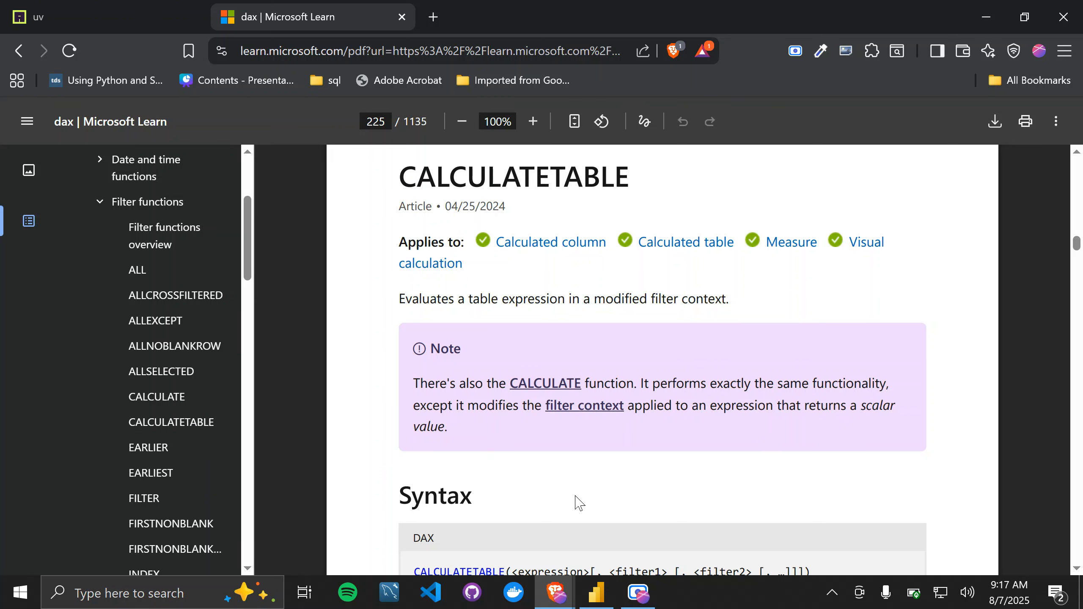
scroll(577, 503, "down", 2)
scroll(579, 504, "down", 4)
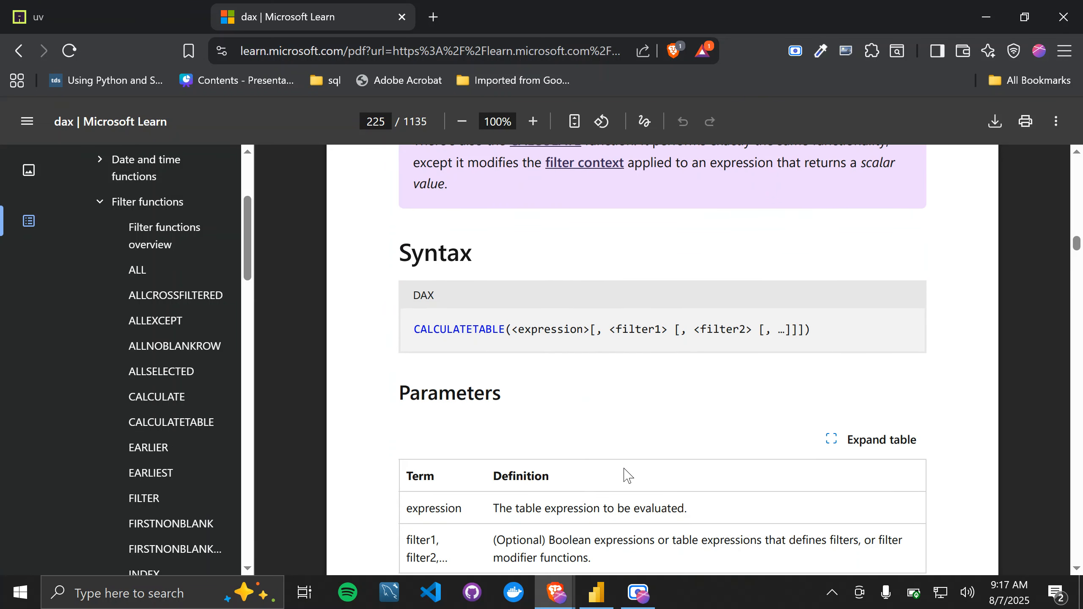
Step: Switch to Power BI Desktop, select the financials table and review the commands available for it
key("alt+Tab")
left_click(394, 240)
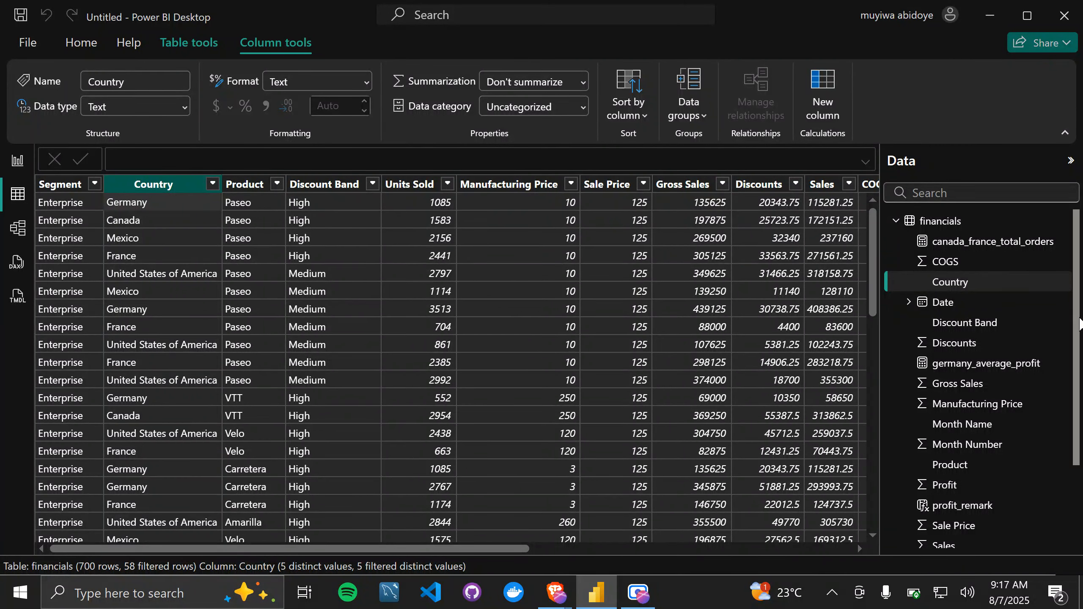
left_click(983, 222)
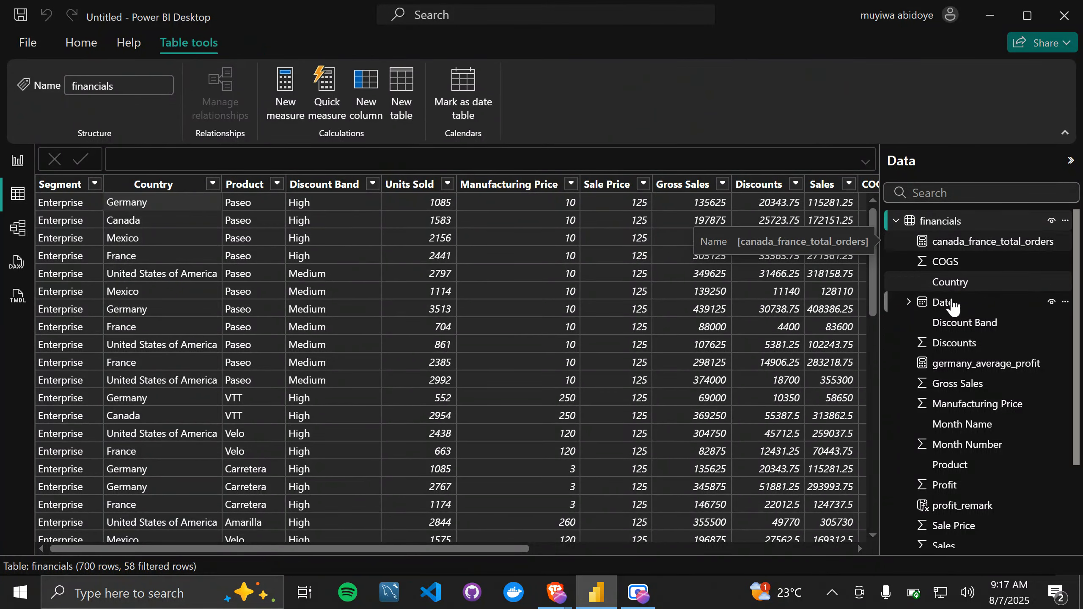
right_click(969, 219)
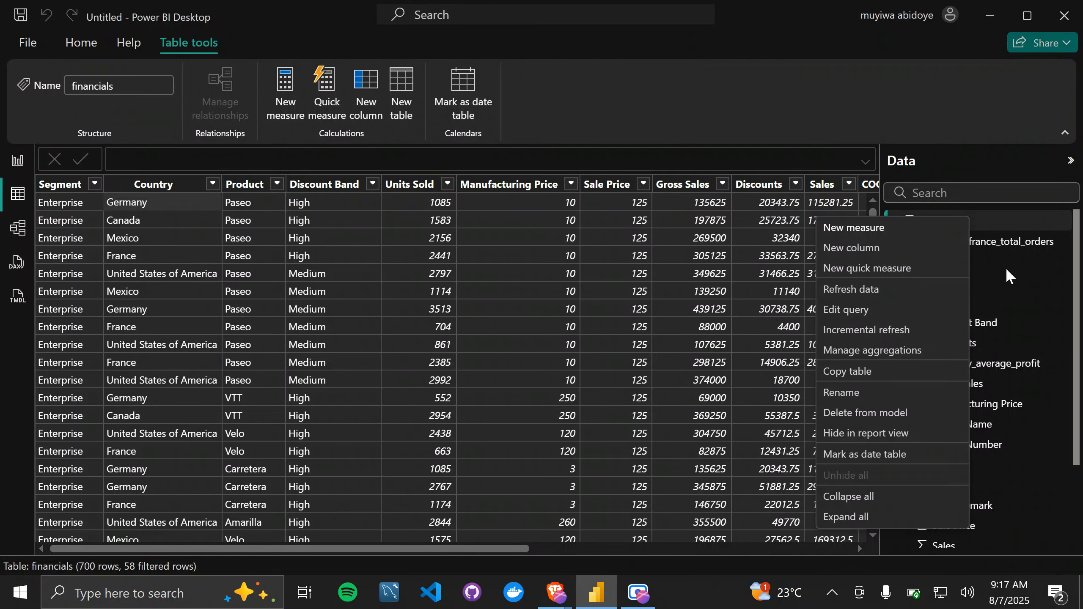
left_click(1015, 220)
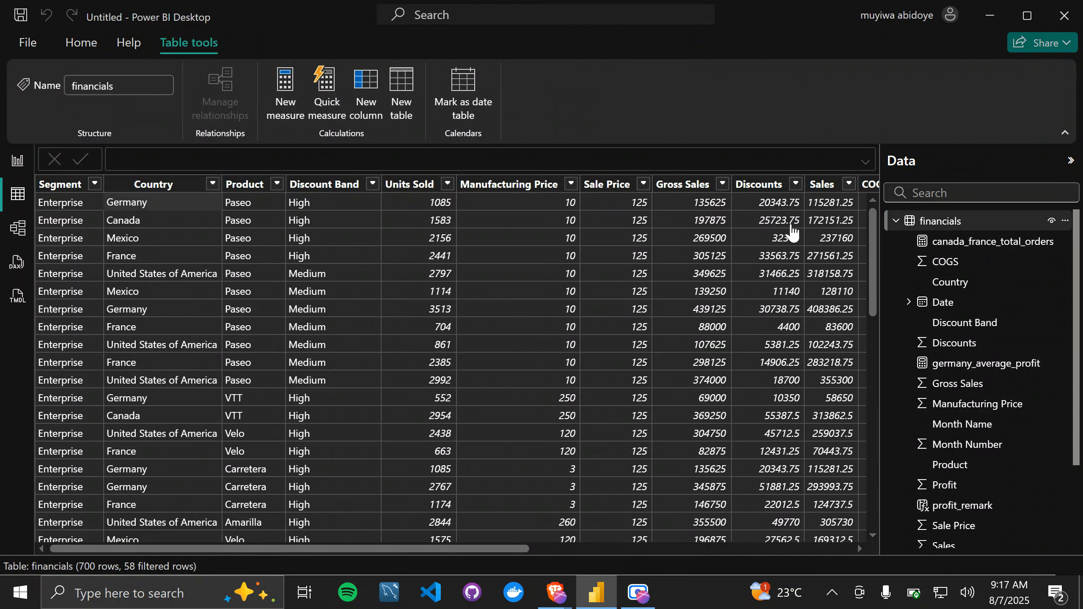
Step: Create a new calculated table and name it bad_deals in its formula
left_click(409, 98)
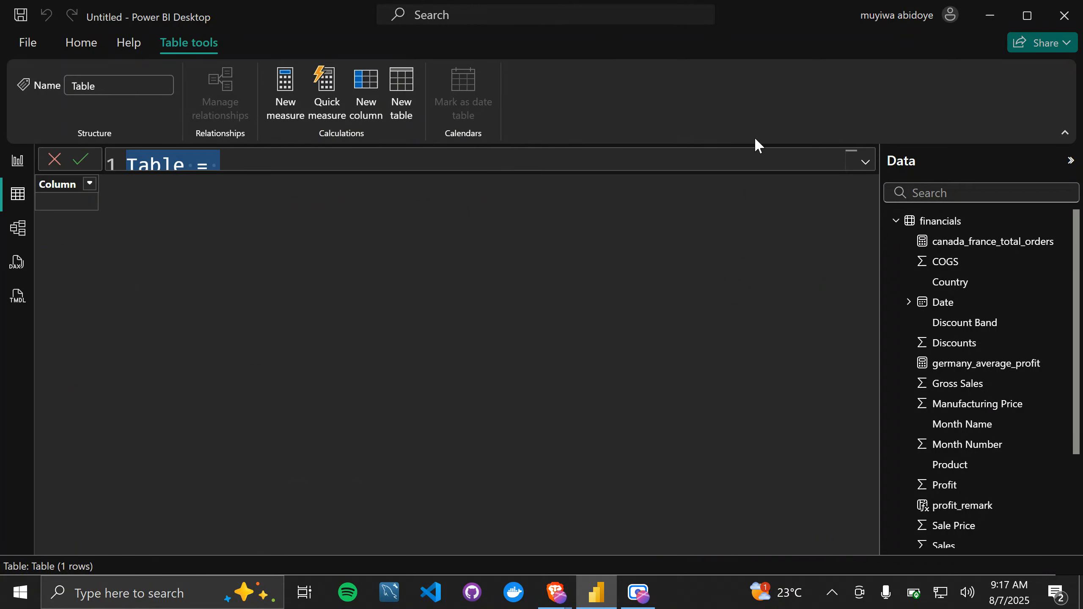
left_click(865, 165)
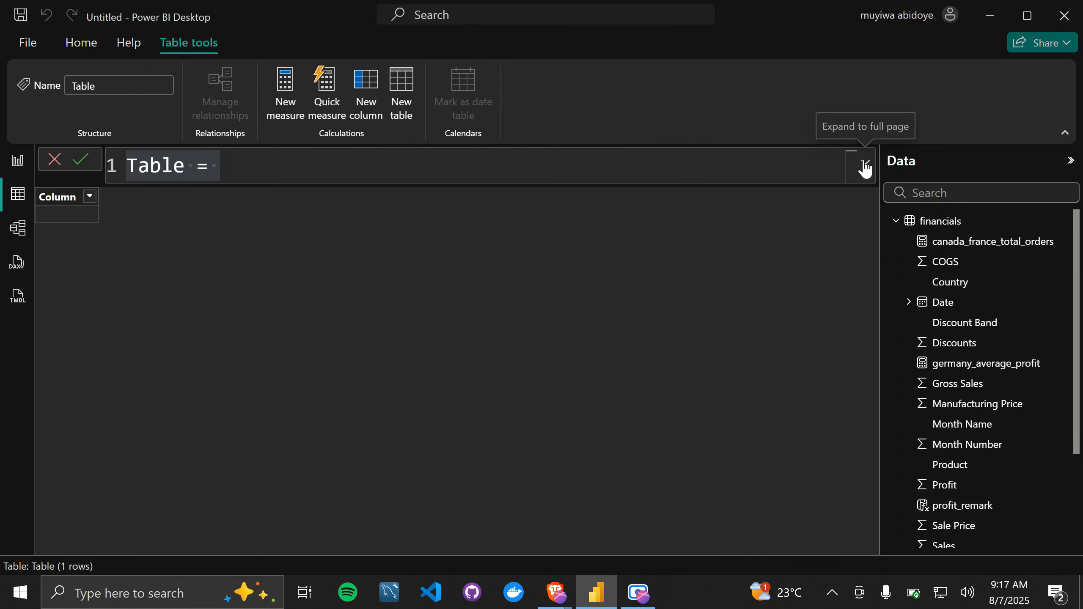
left_click(186, 168)
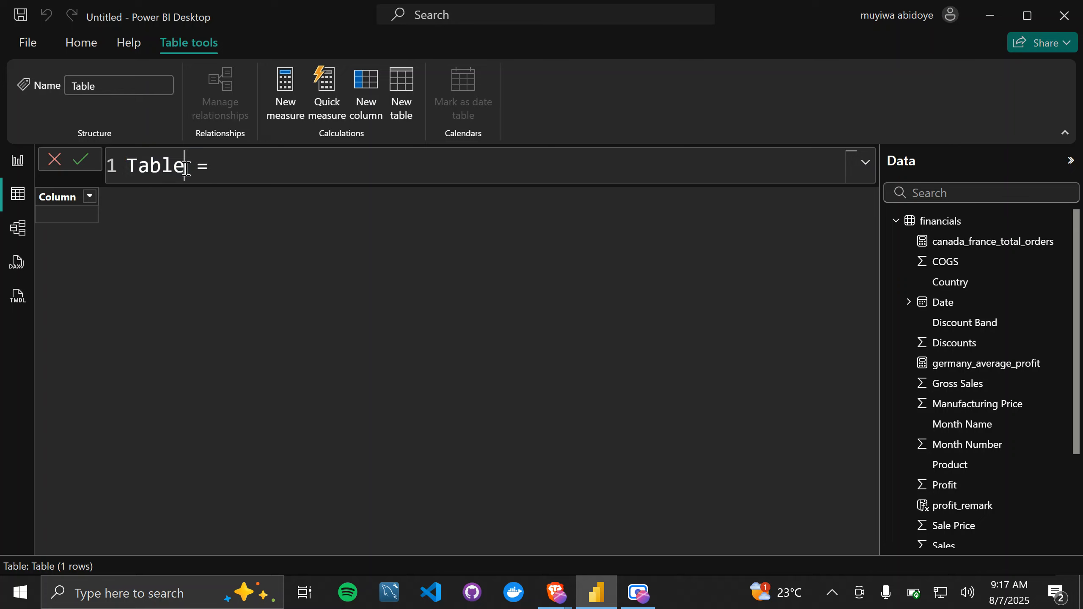
key("BackSpace")
key("BackSpace")
key("BackSpace")
key("BackSpace")
key("BackSpace")
type("a")
key("BackSpace")
type("bad_deals")
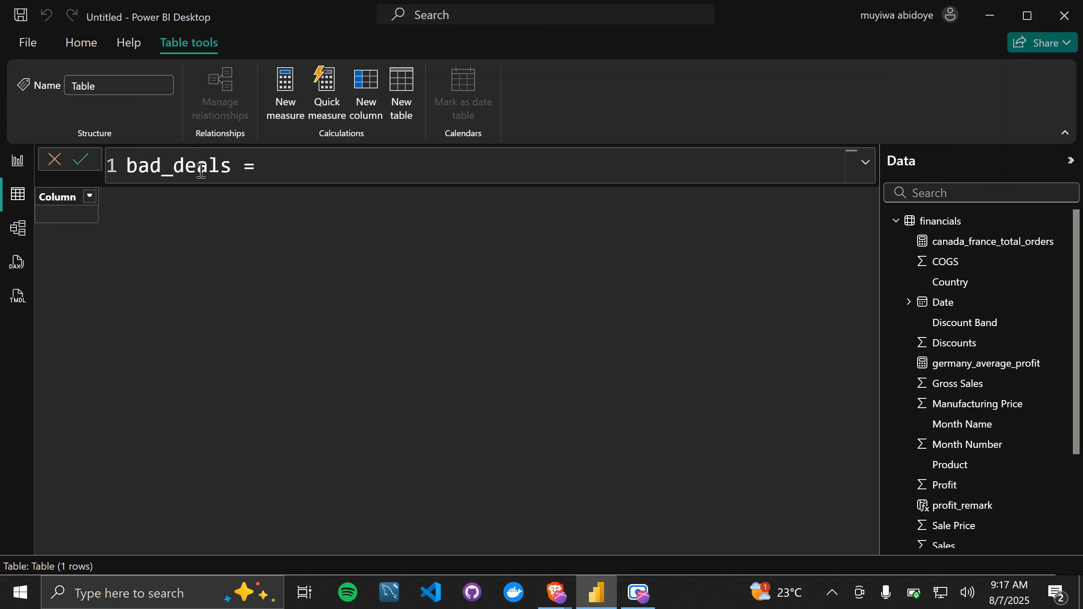
Step: Start a comment on a new line of the bad_deals formula reading "// returns a table of deals with high discount and"
key("shift+Return")
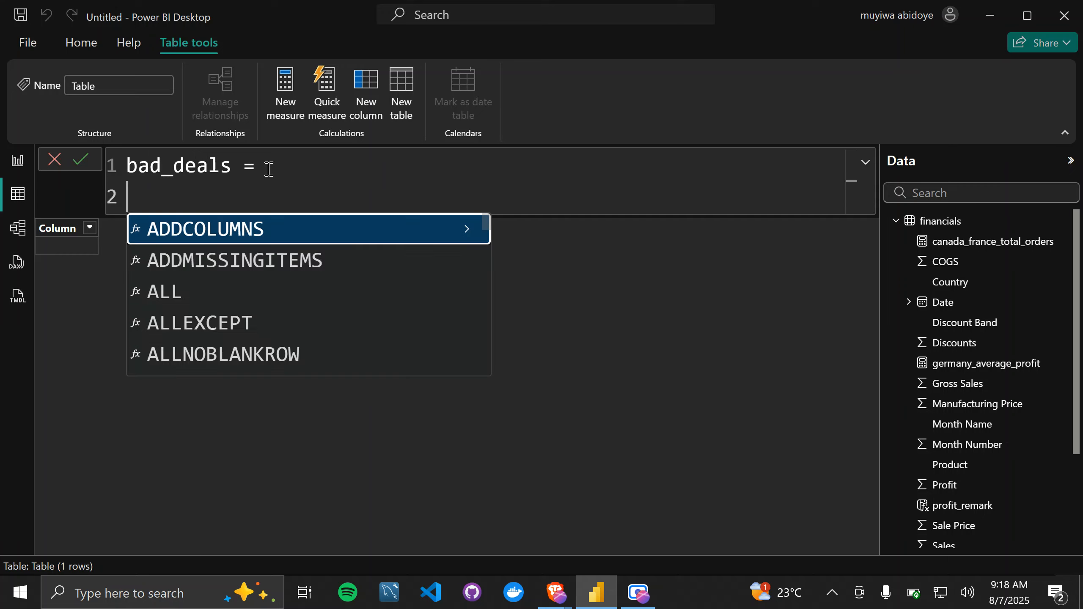
type("// returns ")
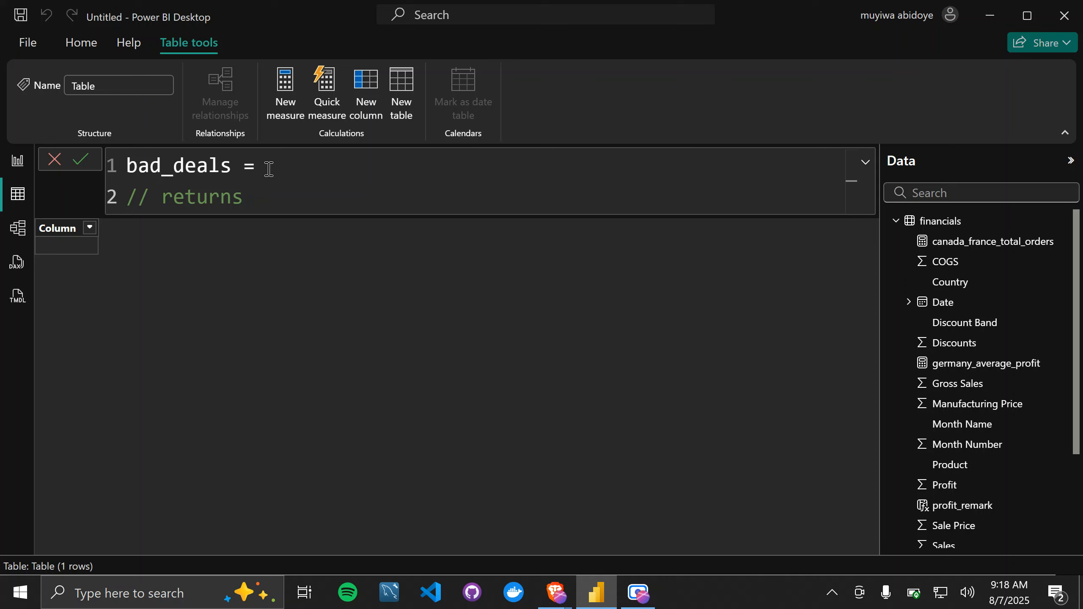
type("a te")
key("BackSpace")
type("an")
key("BackSpace")
type("ble ")
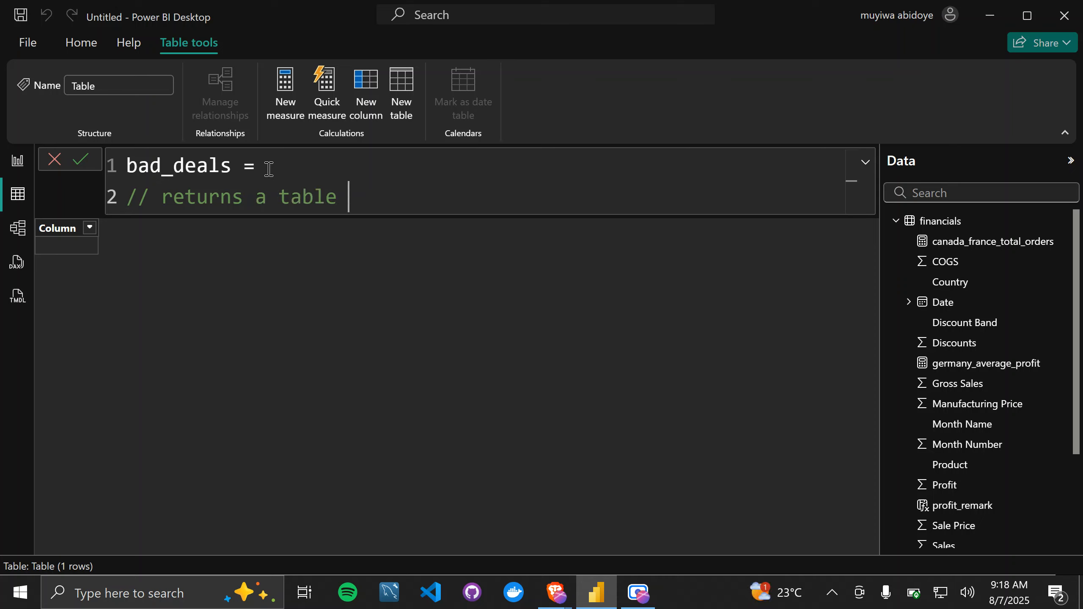
type("of deal")
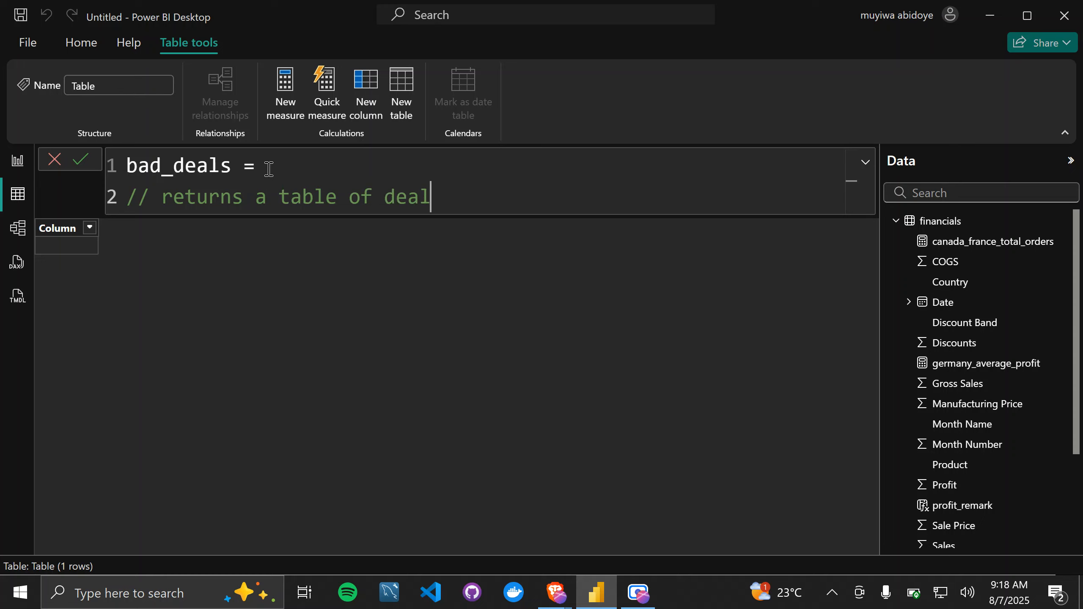
type("s with high")
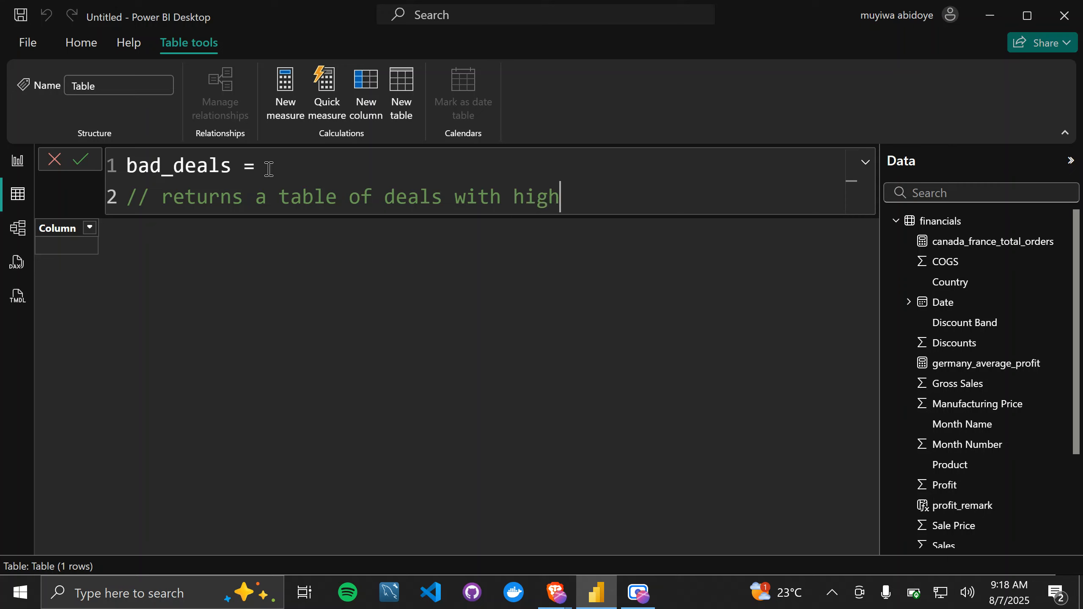
type(" discount ")
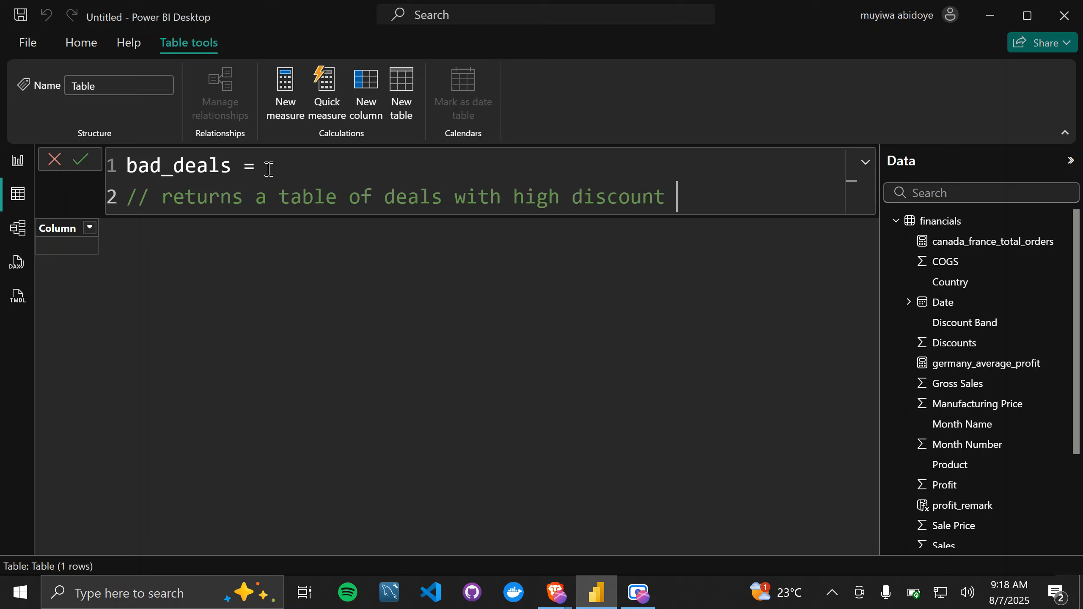
type("and resukte")
key("BackSpace")
key("BackSpace")
key("BackSpace")
key("BackSpace")
key("BackSpace")
key("BackSpace")
key("BackSpace")
key("BackSpace")
key("BackSpace")
key("BackSpace")
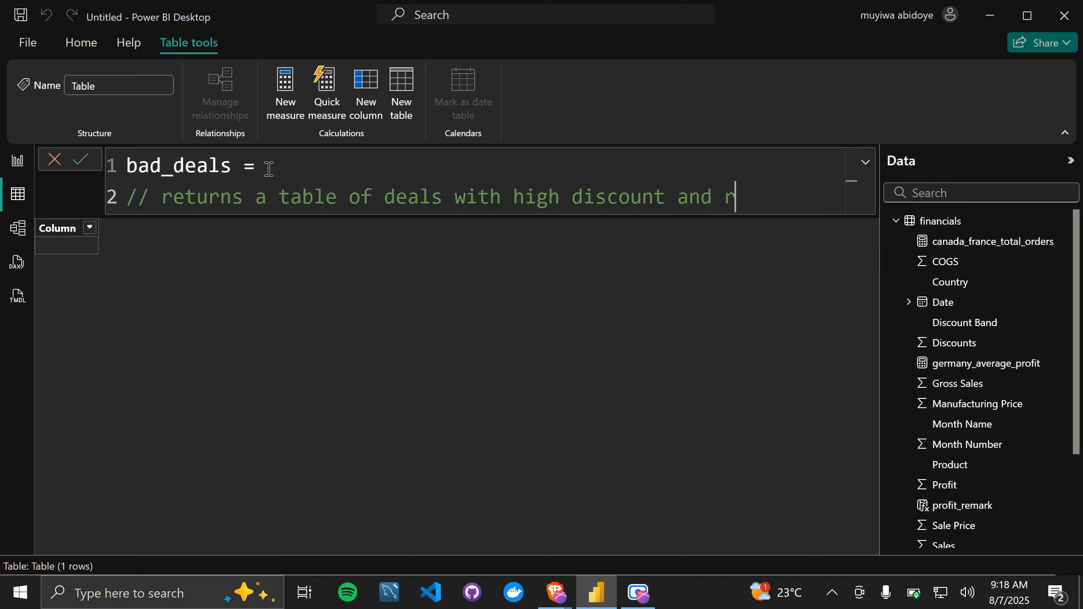